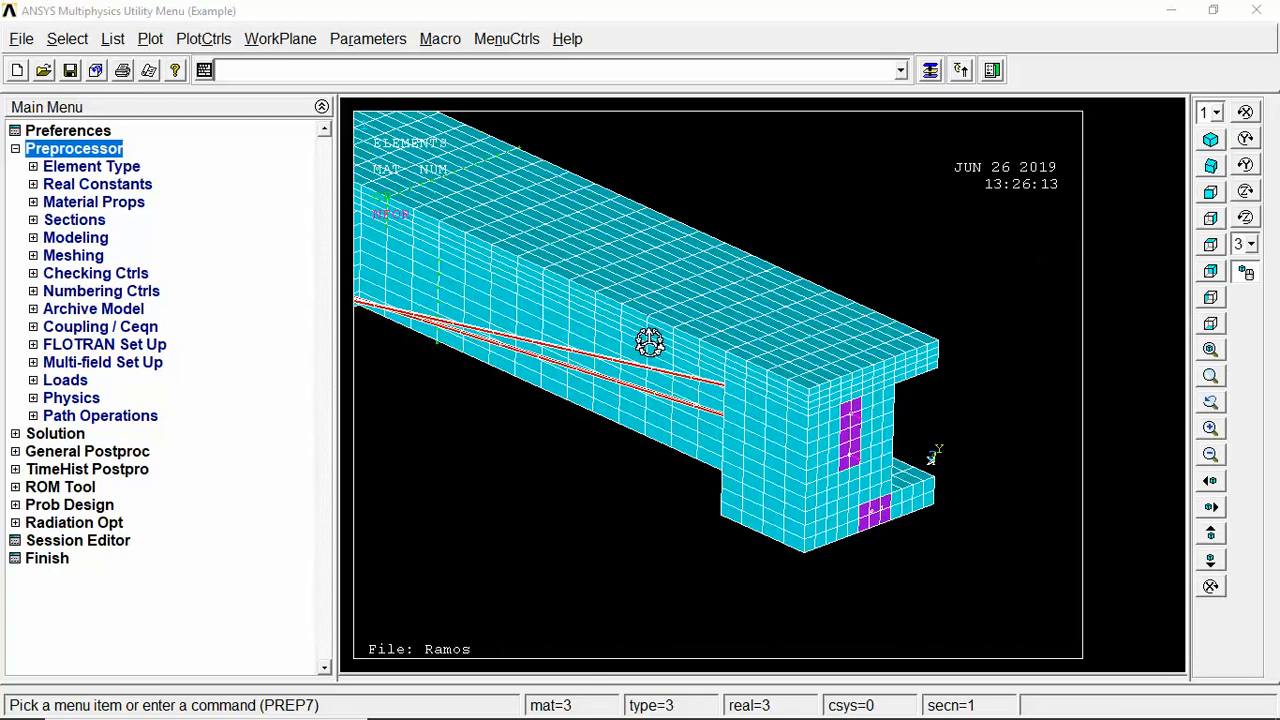
Examine the meshed beam from both sides, including the red tendons, the coupled regions and the purple plates in the end face
left_click_drag(652, 340, 815, 393, "ctrl")
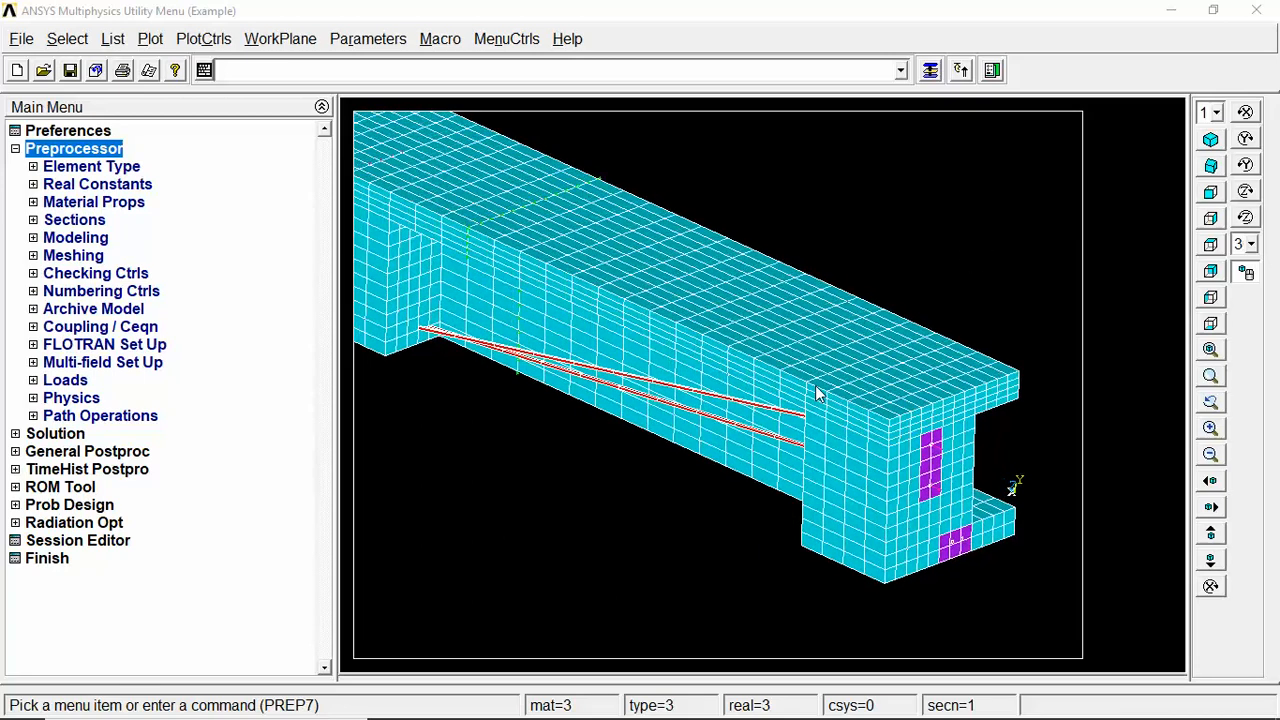
left_click_drag(480, 312, 683, 349, "ctrl")
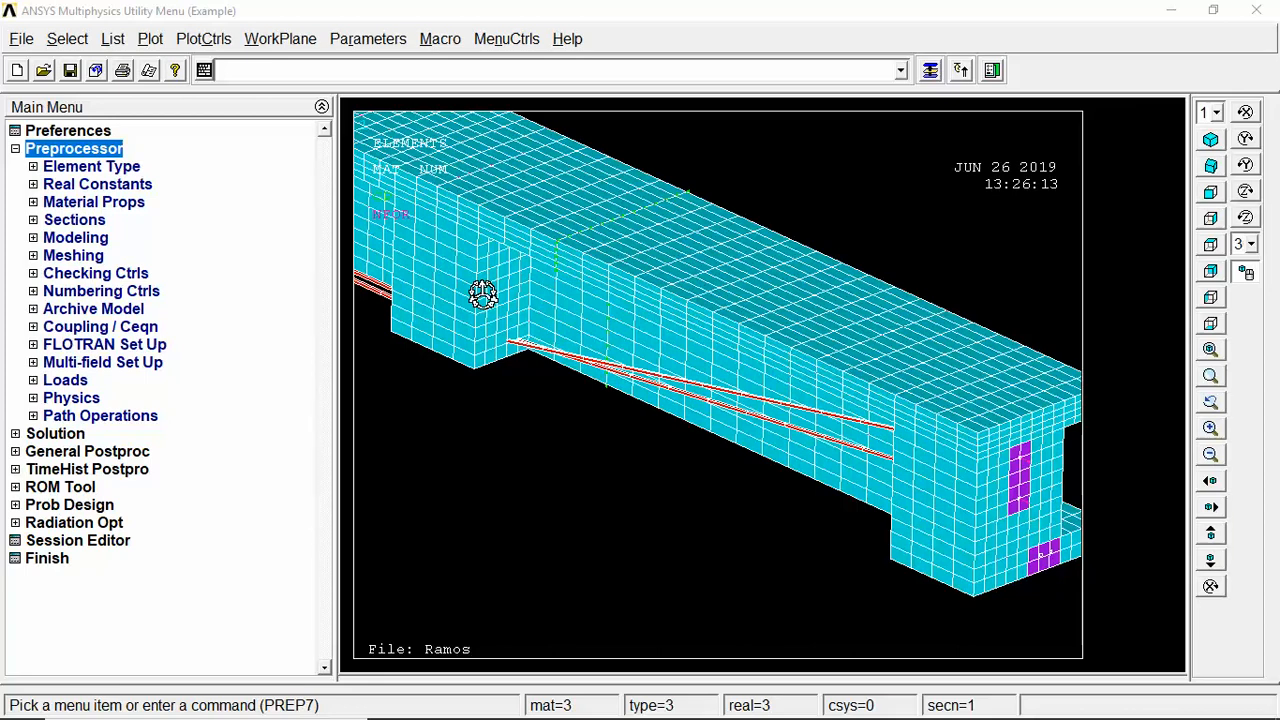
left_click_drag(506, 306, 651, 331, "ctrl")
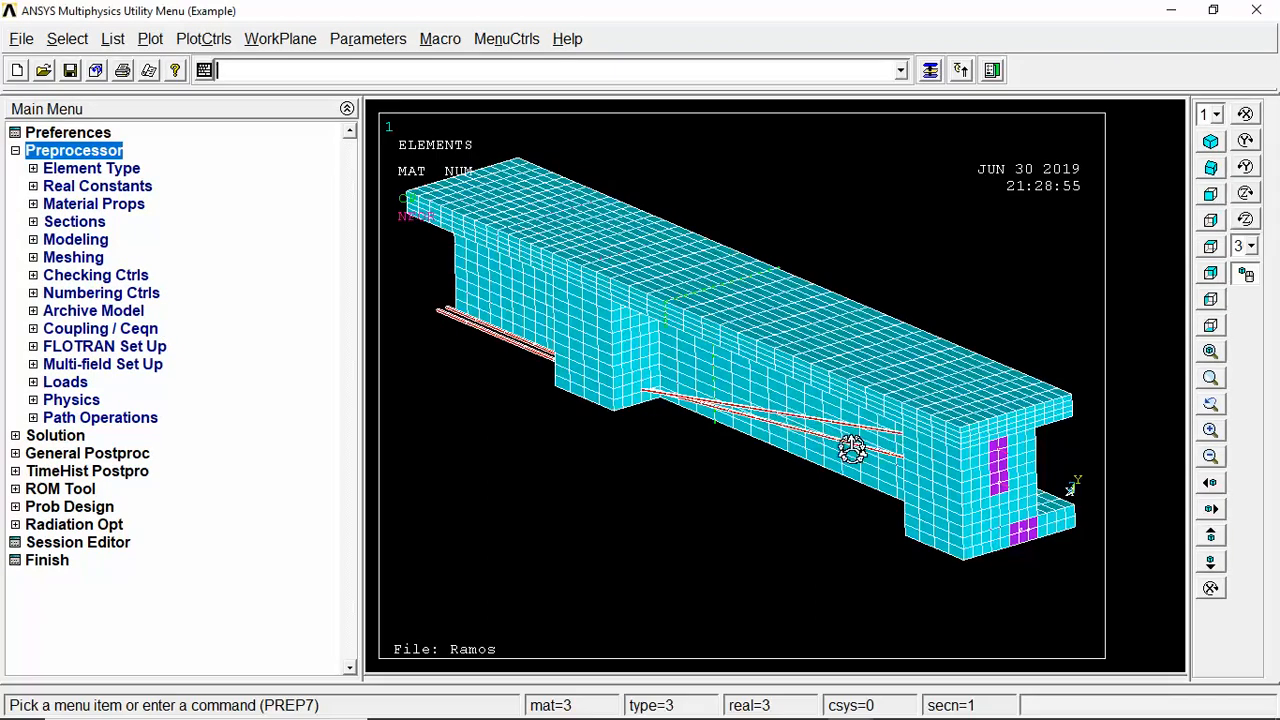
middle_click_drag(802, 442, 794, 448)
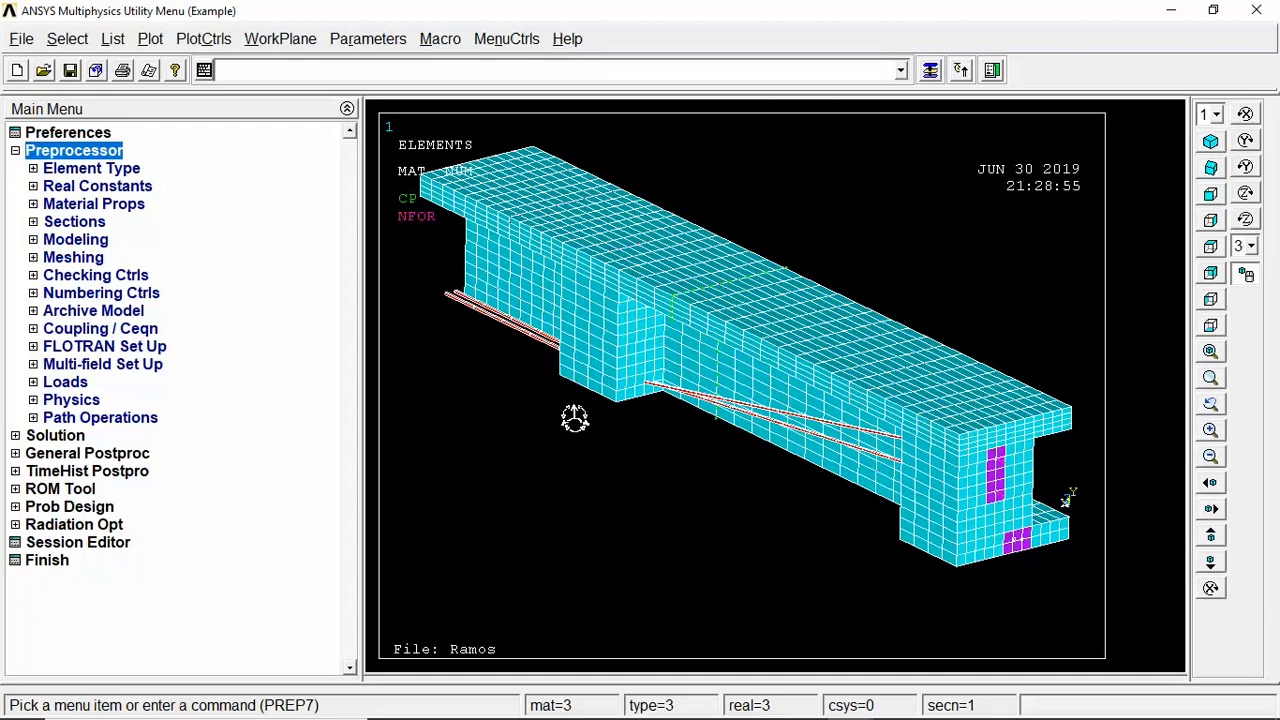
middle_click_drag(891, 446, 861, 446)
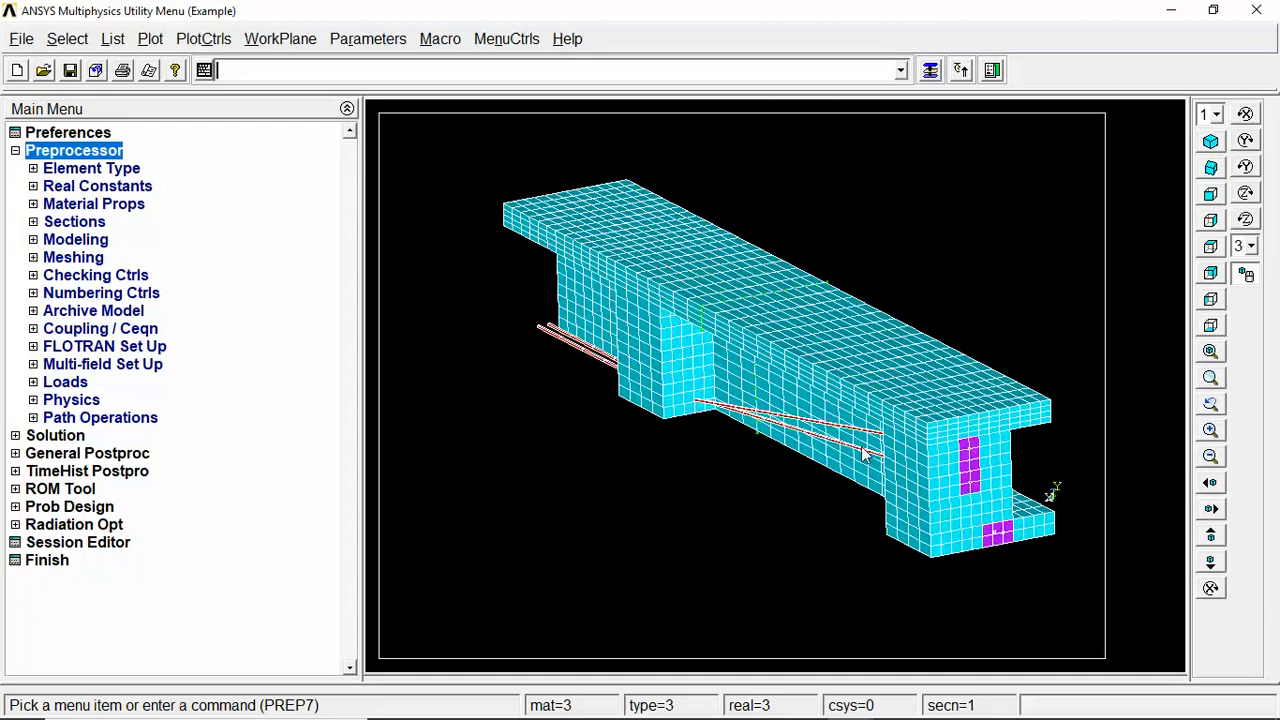
right_click_drag(861, 446, 716, 466)
mouse_move(932, 446)
right_mouse_down()
mouse_move(895, 462)
mouse_move(855, 439)
mouse_move(506, 398)
right_mouse_up()
right_click_drag(851, 434, 841, 444)
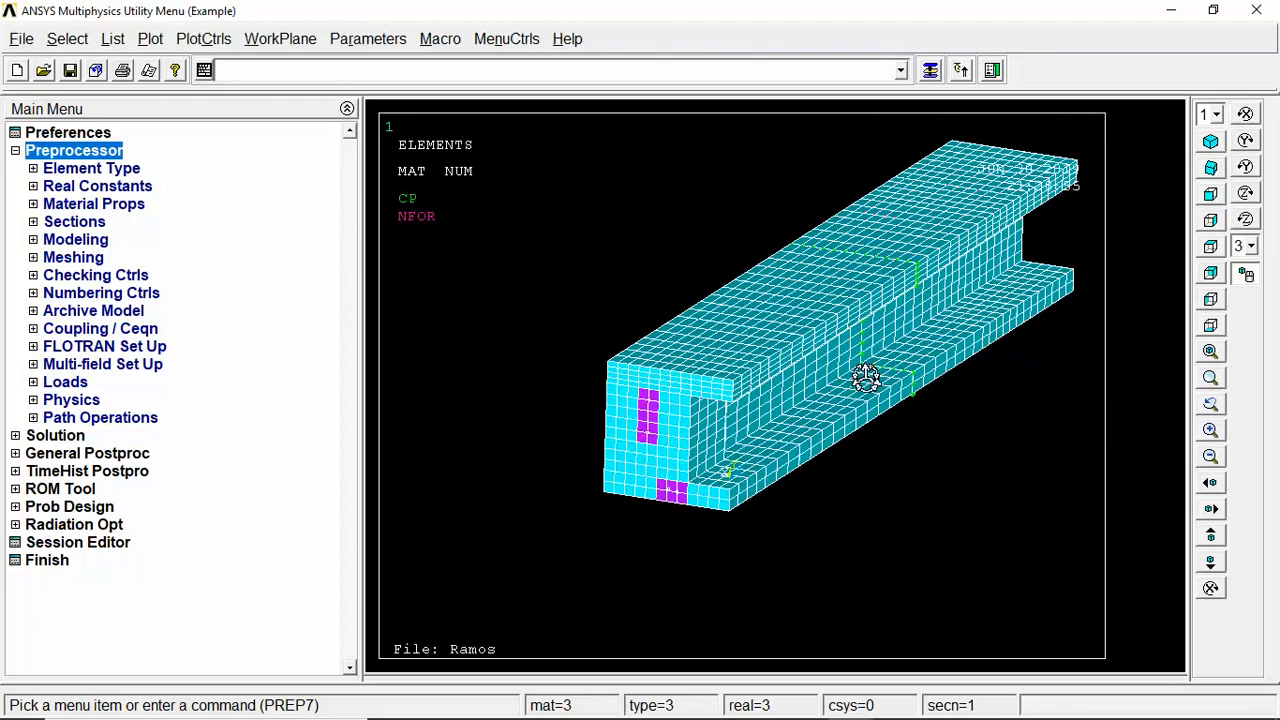
left_click_drag(866, 378, 810, 413)
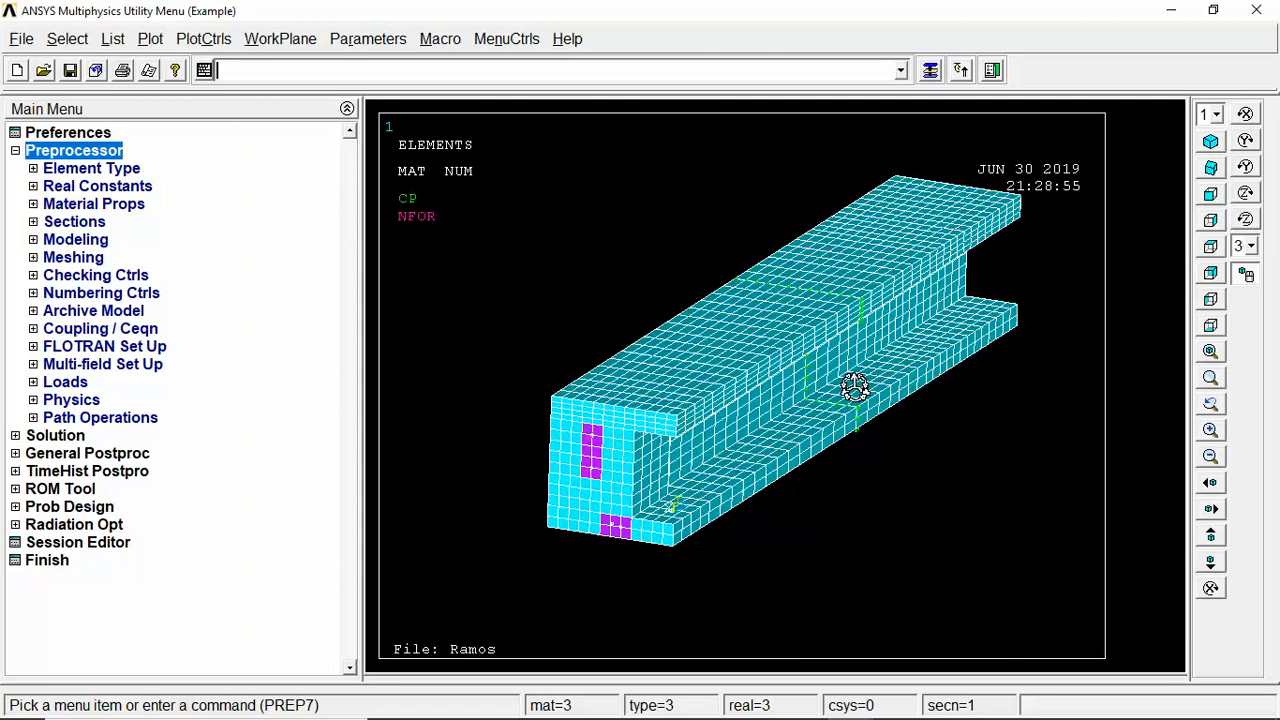
mouse_move(890, 397)
right_mouse_down()
mouse_move(748, 415)
mouse_move(780, 428)
right_mouse_up()
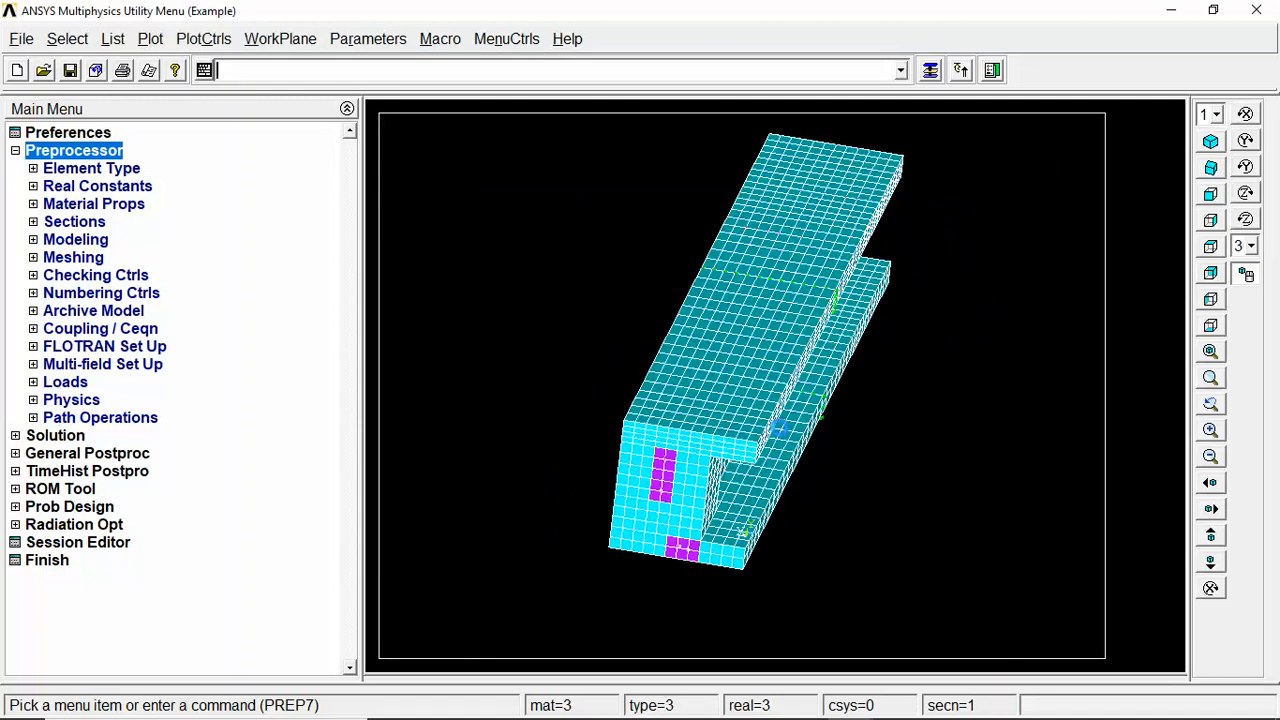
right_click_drag(739, 505, 901, 534)
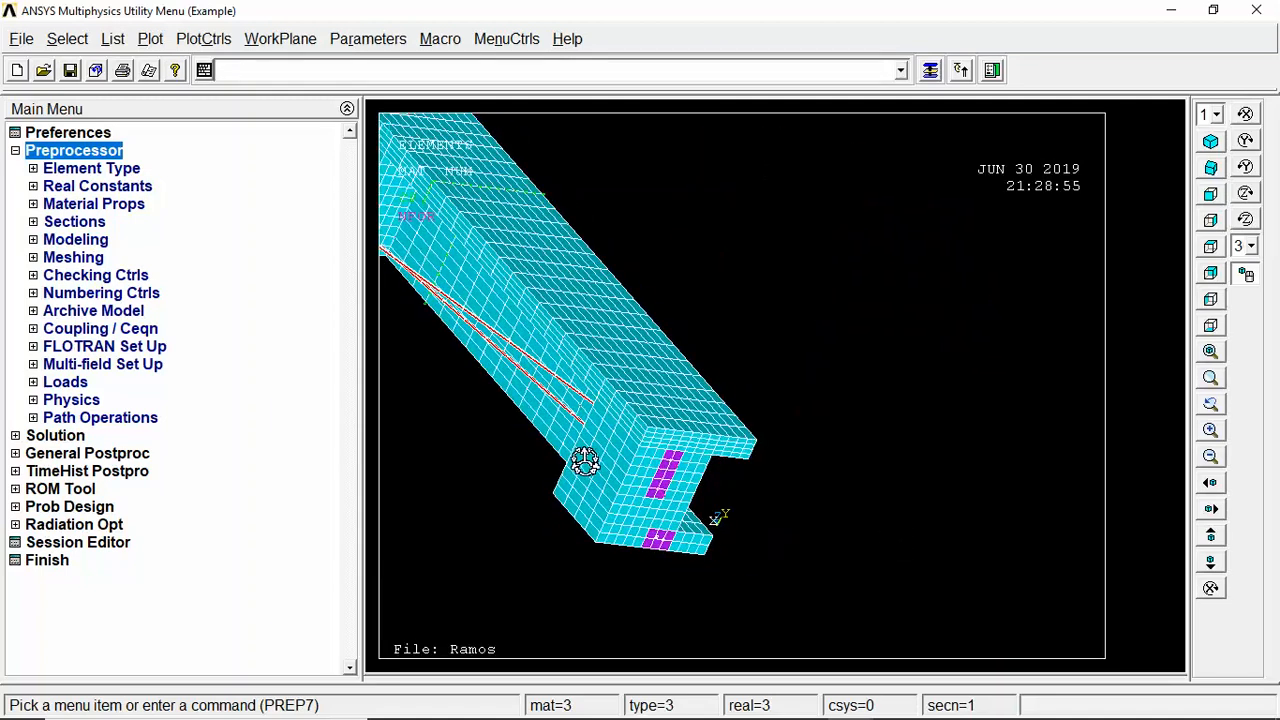
mouse_move(585, 462)
right_mouse_down()
mouse_move(647, 490)
mouse_move(540, 422)
mouse_move(774, 480)
mouse_move(840, 478)
mouse_move(766, 494)
mouse_move(600, 444)
right_mouse_up()
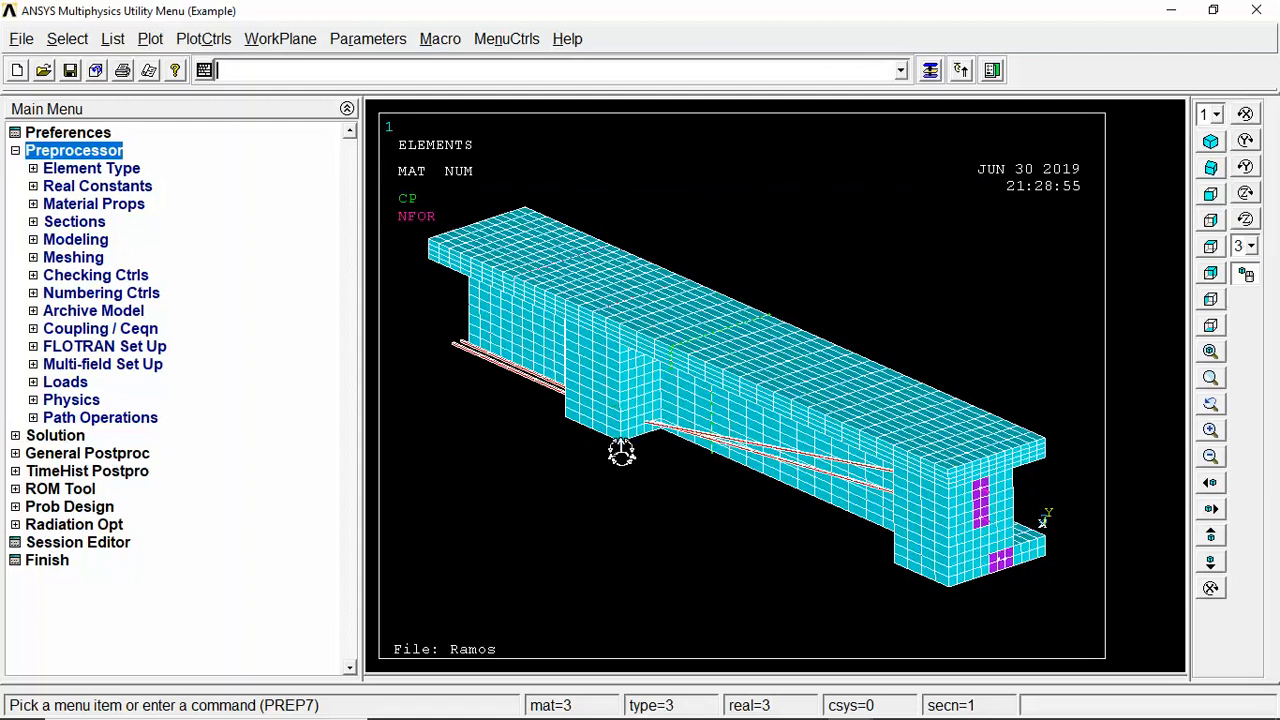
left_click_drag(576, 377, 587, 341)
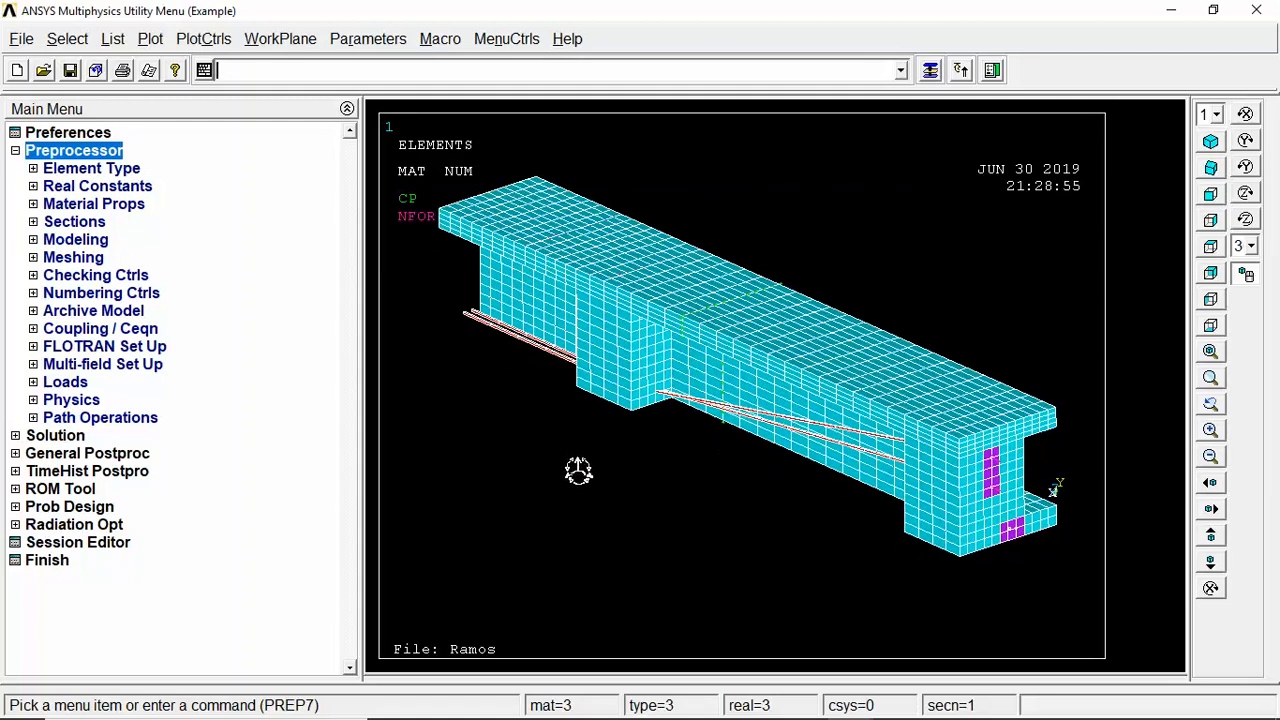
left_click_drag(809, 417, 649, 389)
right_click_drag(809, 463, 970, 496)
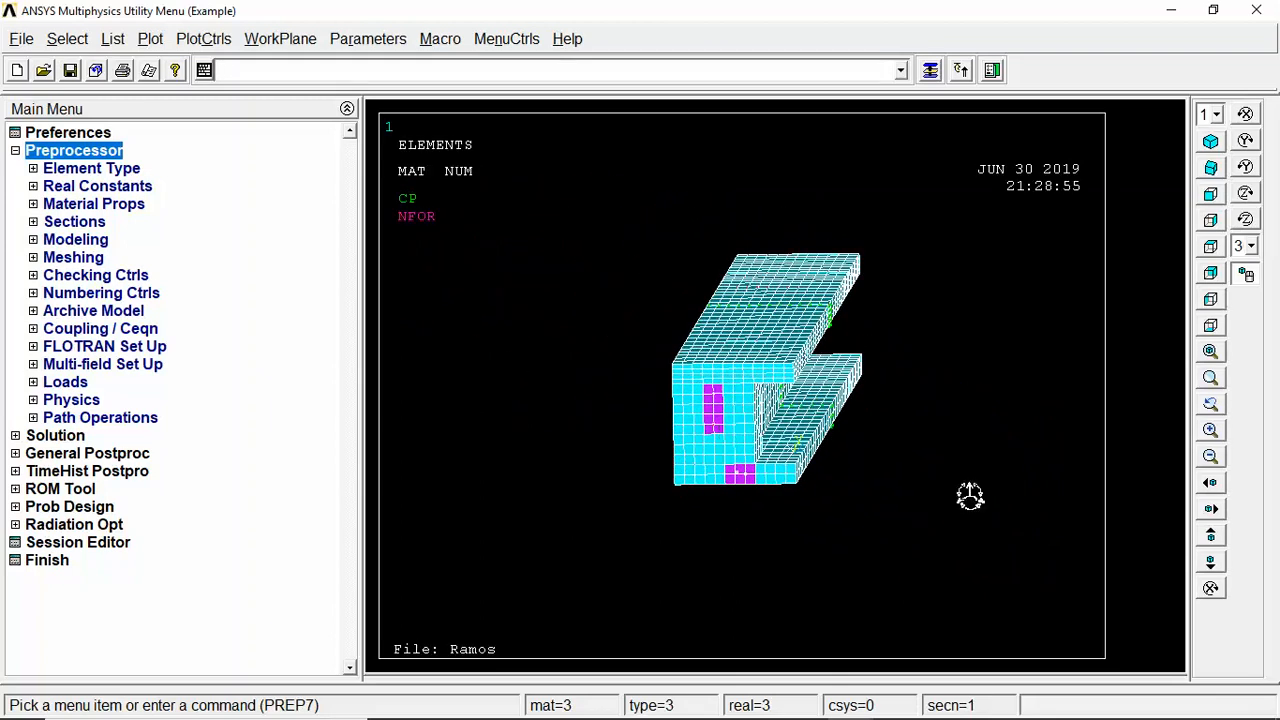
Inspect the beam's end face head-on and enlarged, focusing on the tendon end nodes in the purple anchor plates
left_click(1212, 275)
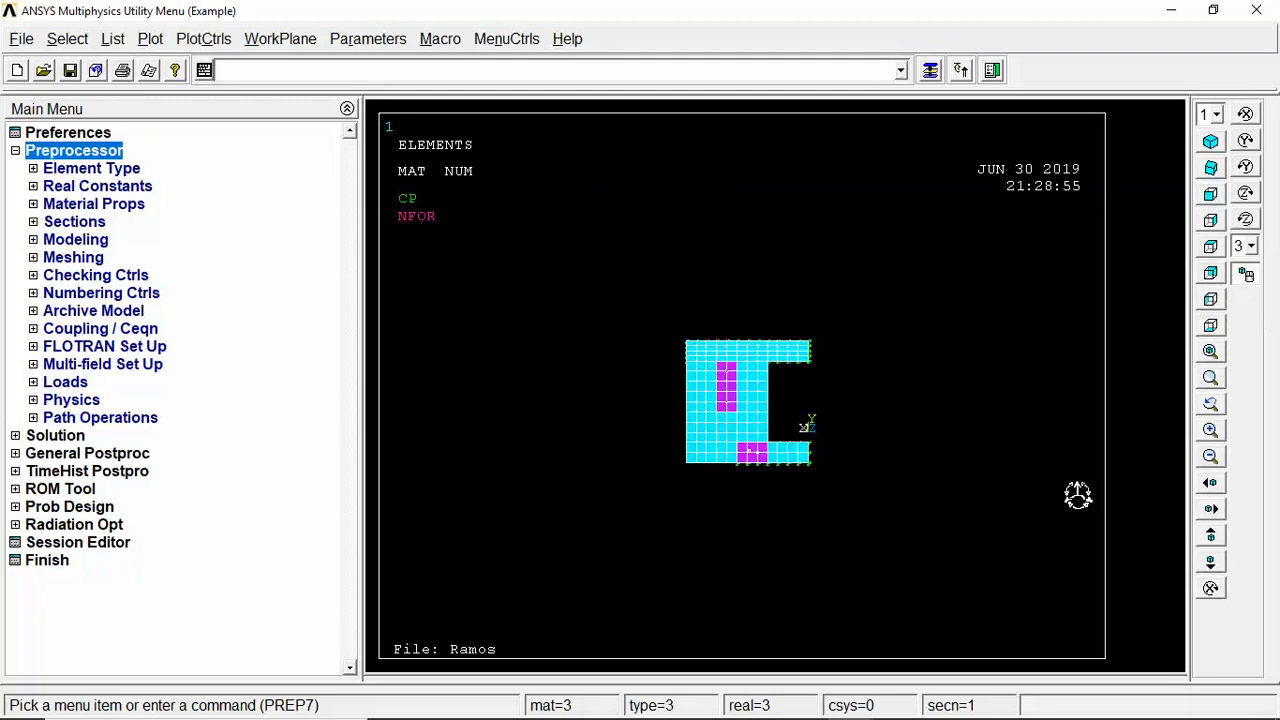
left_click(1211, 429)
left_click_drag(649, 515, 608, 450)
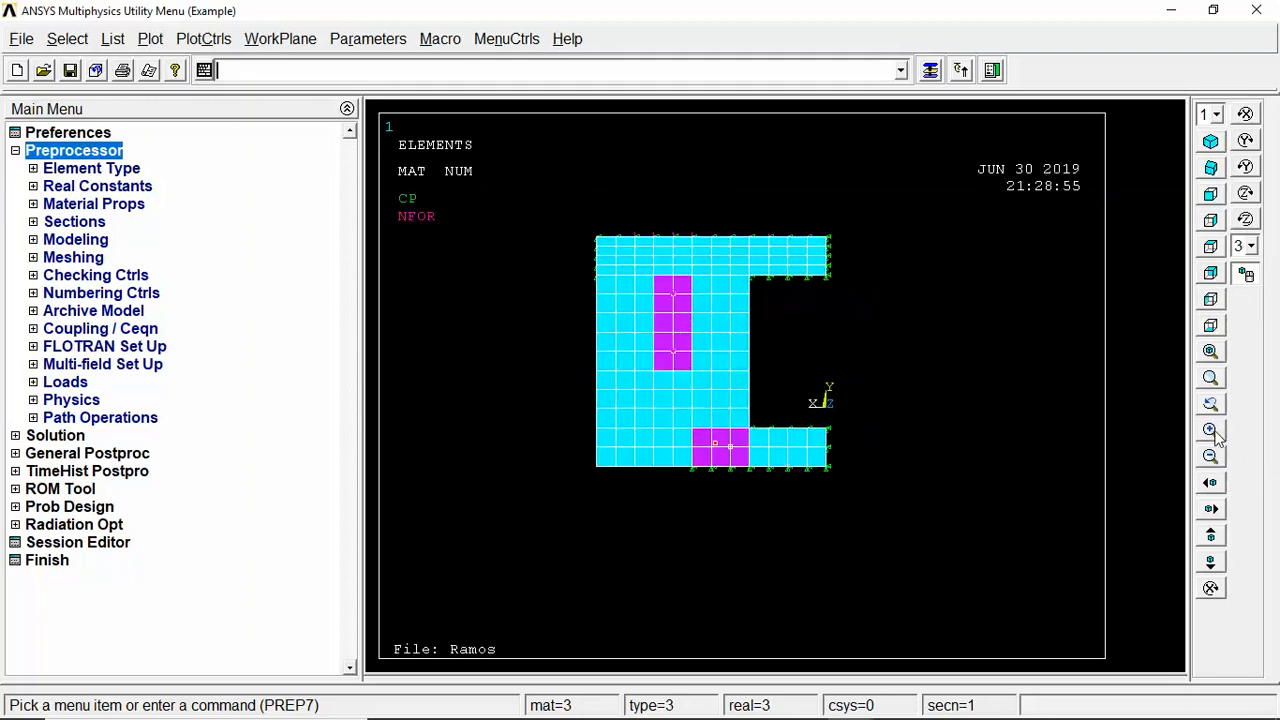
left_click(1211, 429)
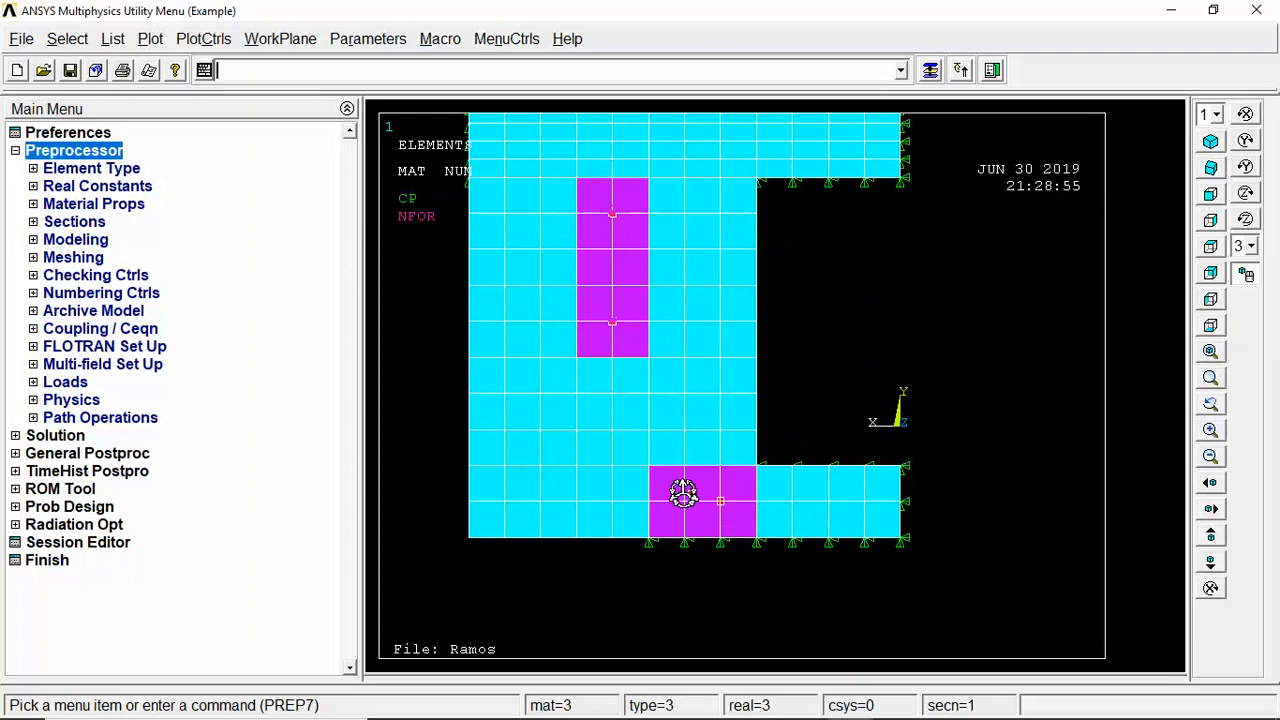
left_click(691, 494)
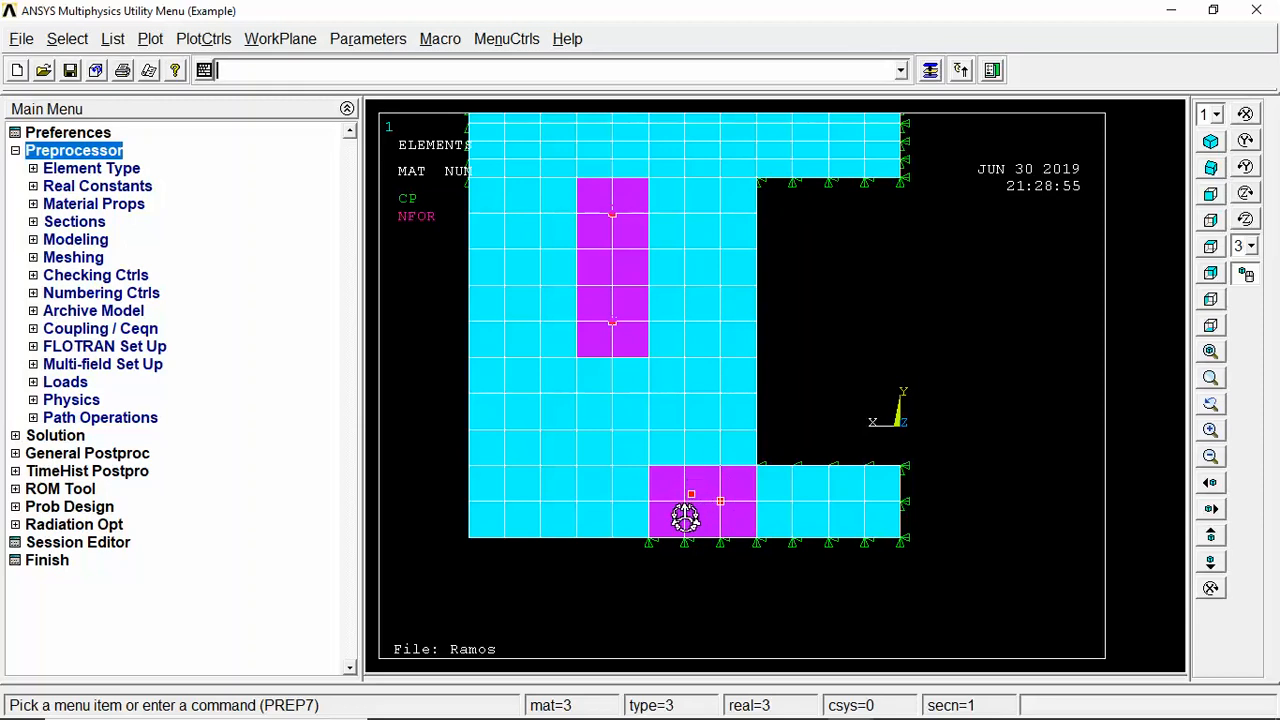
left_click_drag(678, 540, 671, 509)
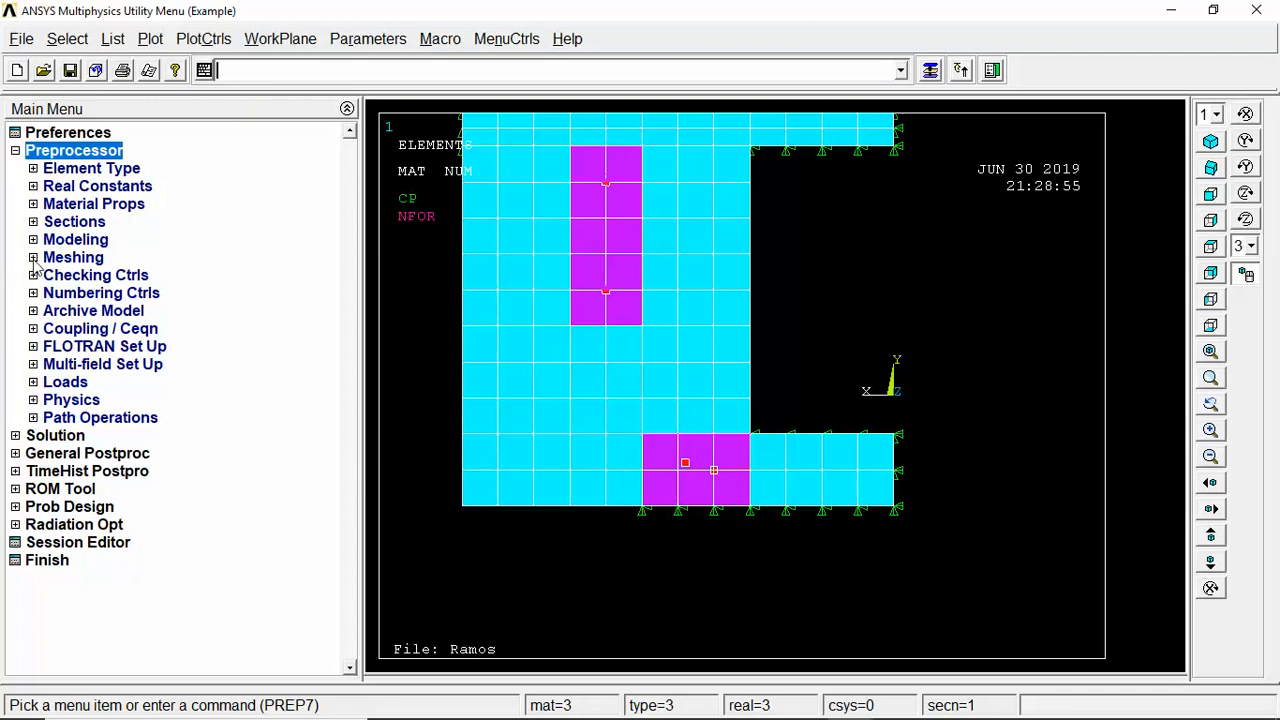
left_click(33, 292)
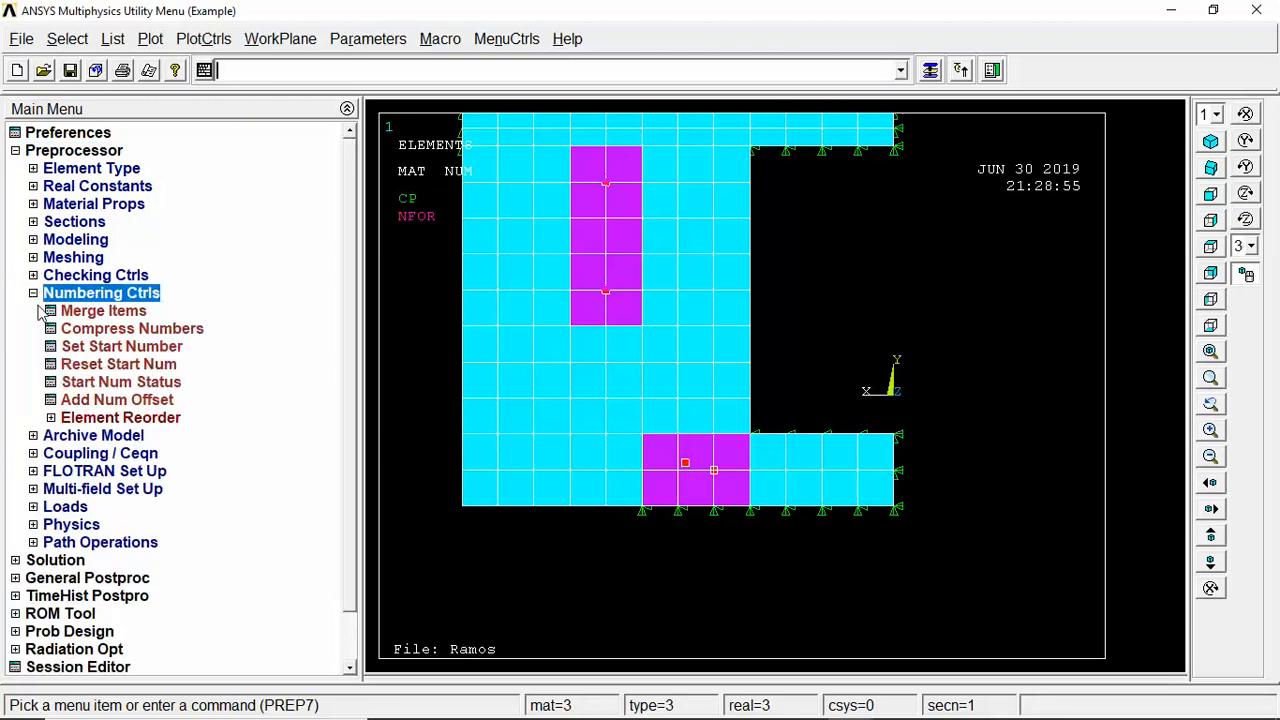
left_click(33, 293)
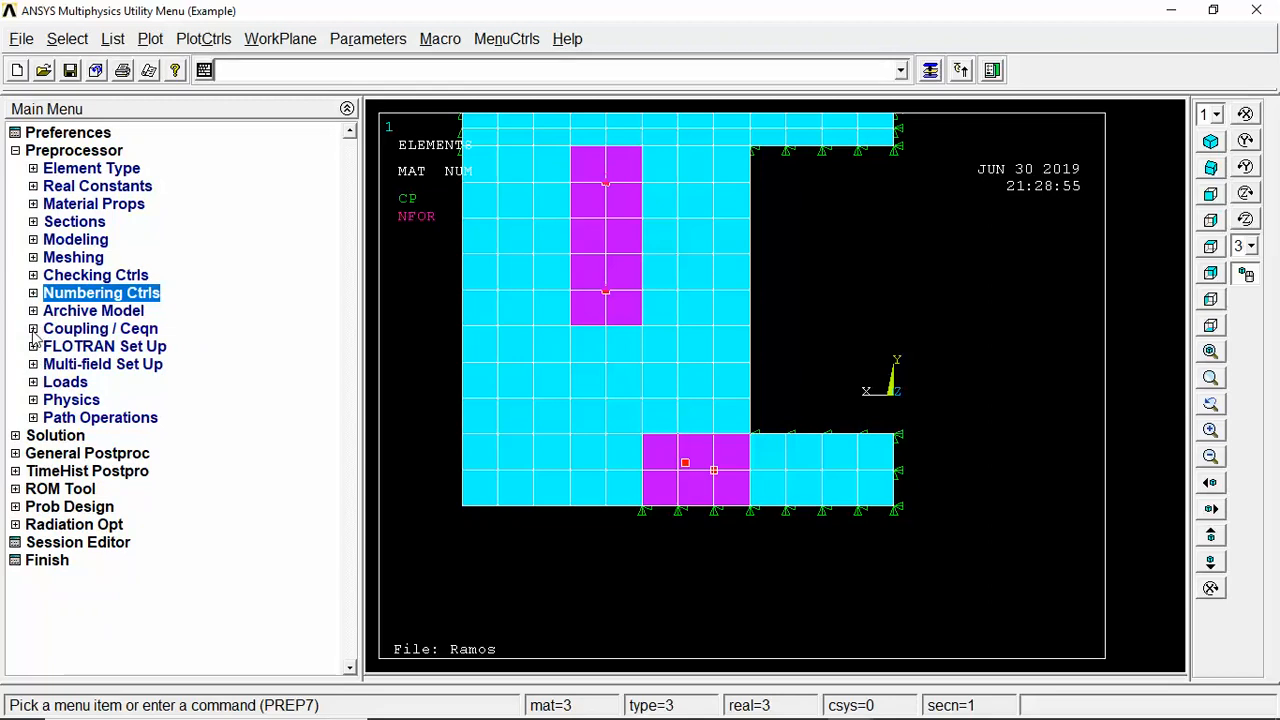
left_click(33, 329)
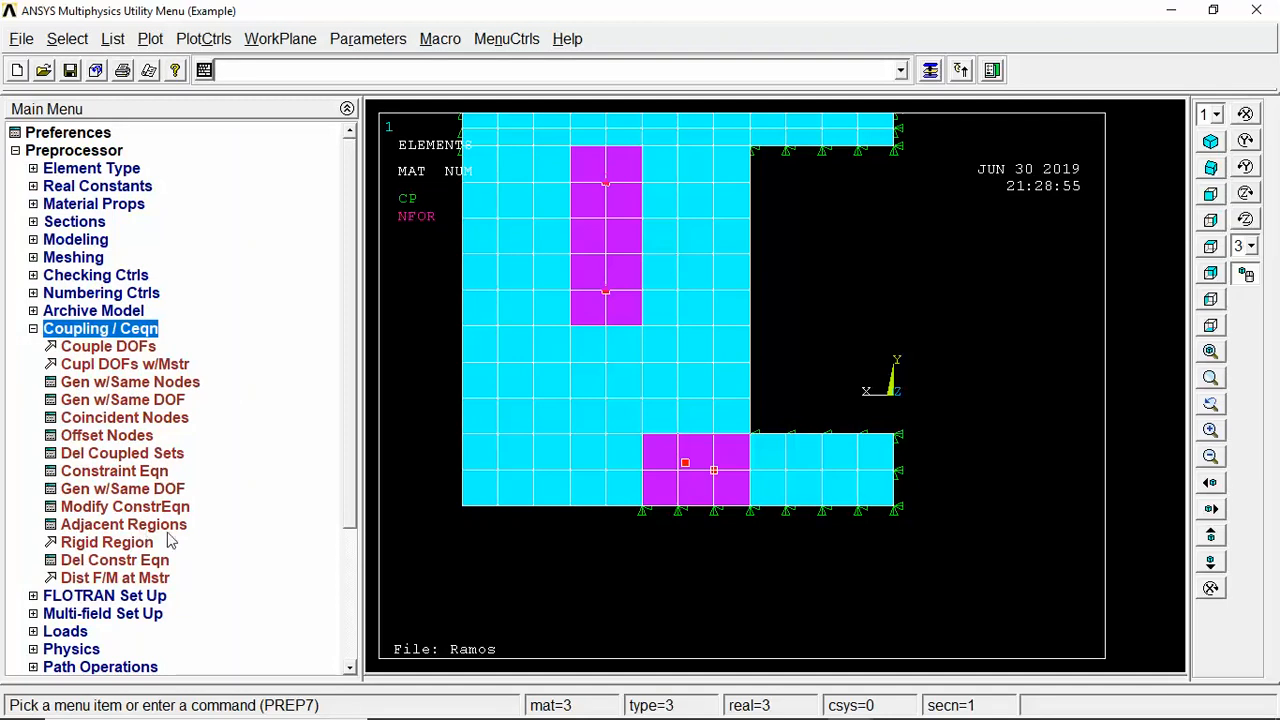
left_click(33, 329)
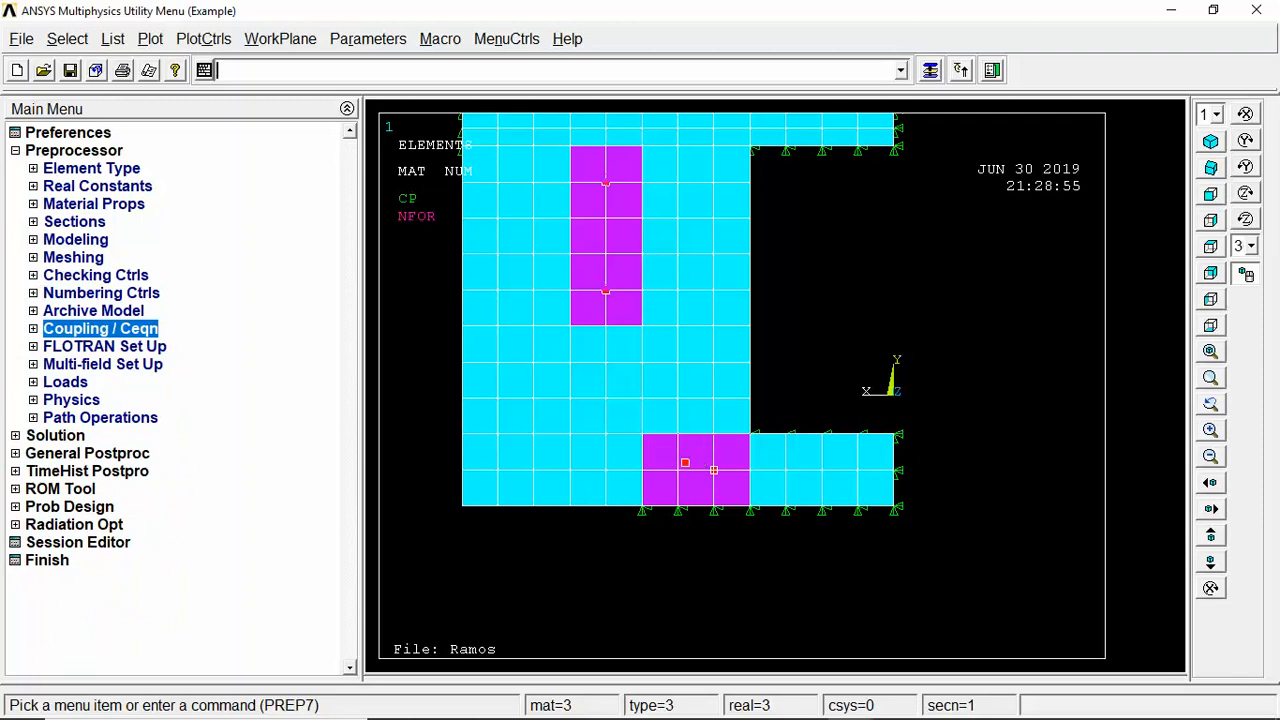
left_click_drag(637, 430, 613, 422)
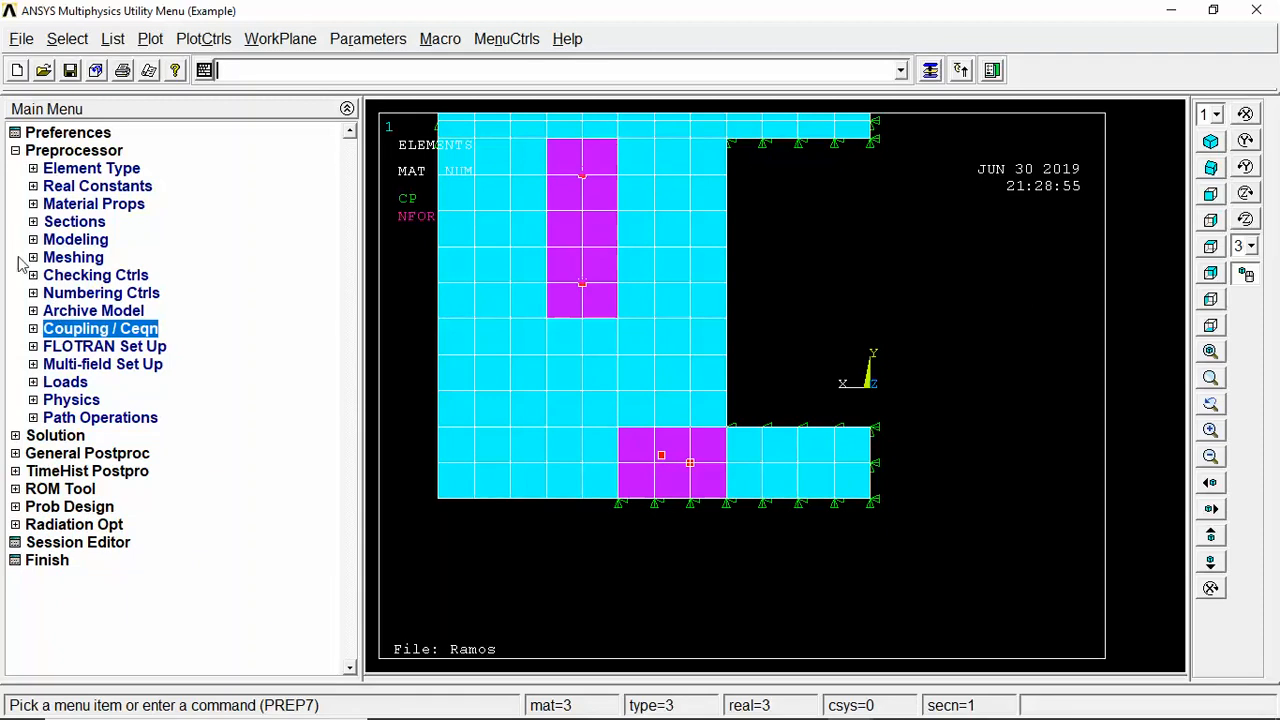
View the options for merging coincident nodes and leave them without merging anything
left_click(33, 293)
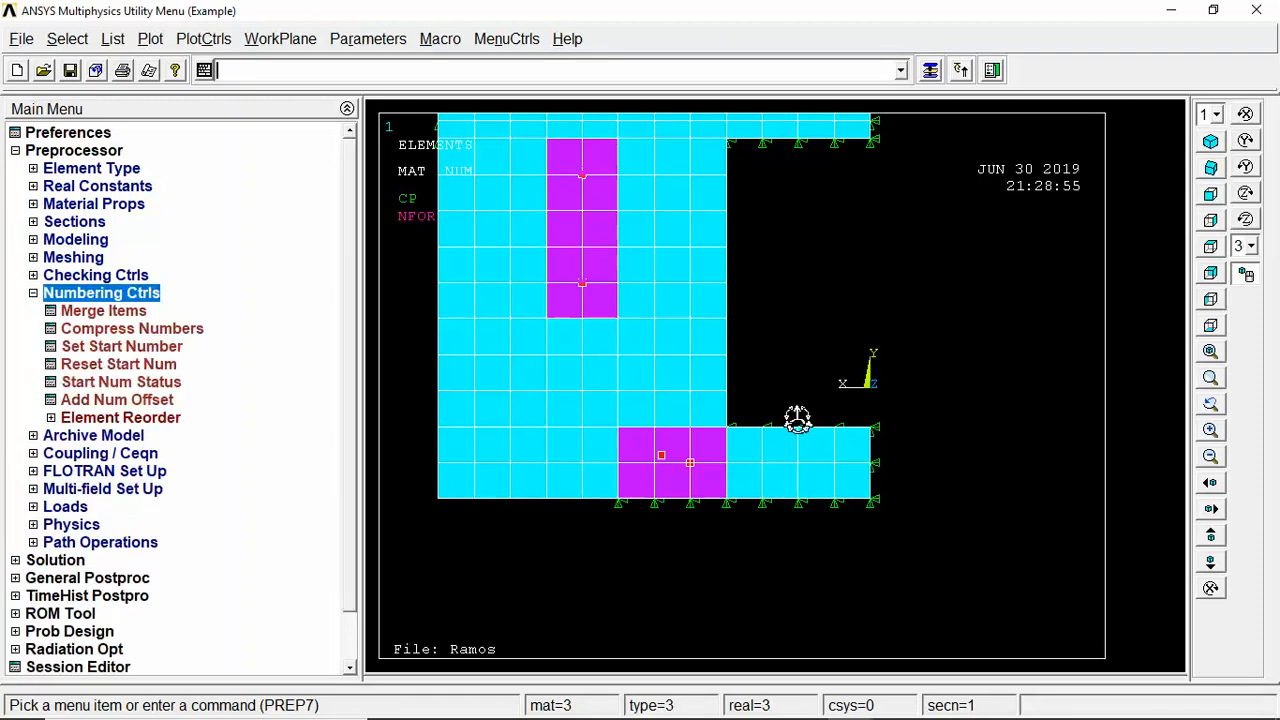
right_click_drag(589, 340, 831, 474)
left_click(1213, 458)
left_click(1213, 458)
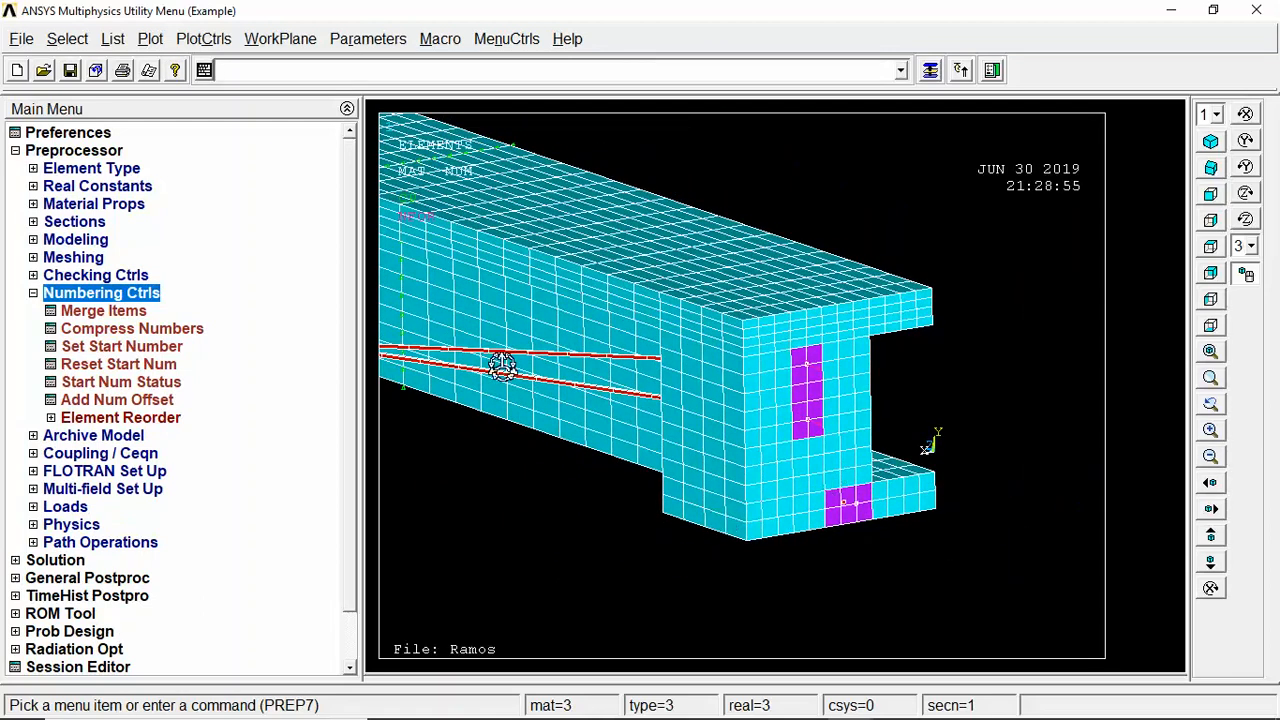
left_click_drag(596, 288, 675, 338)
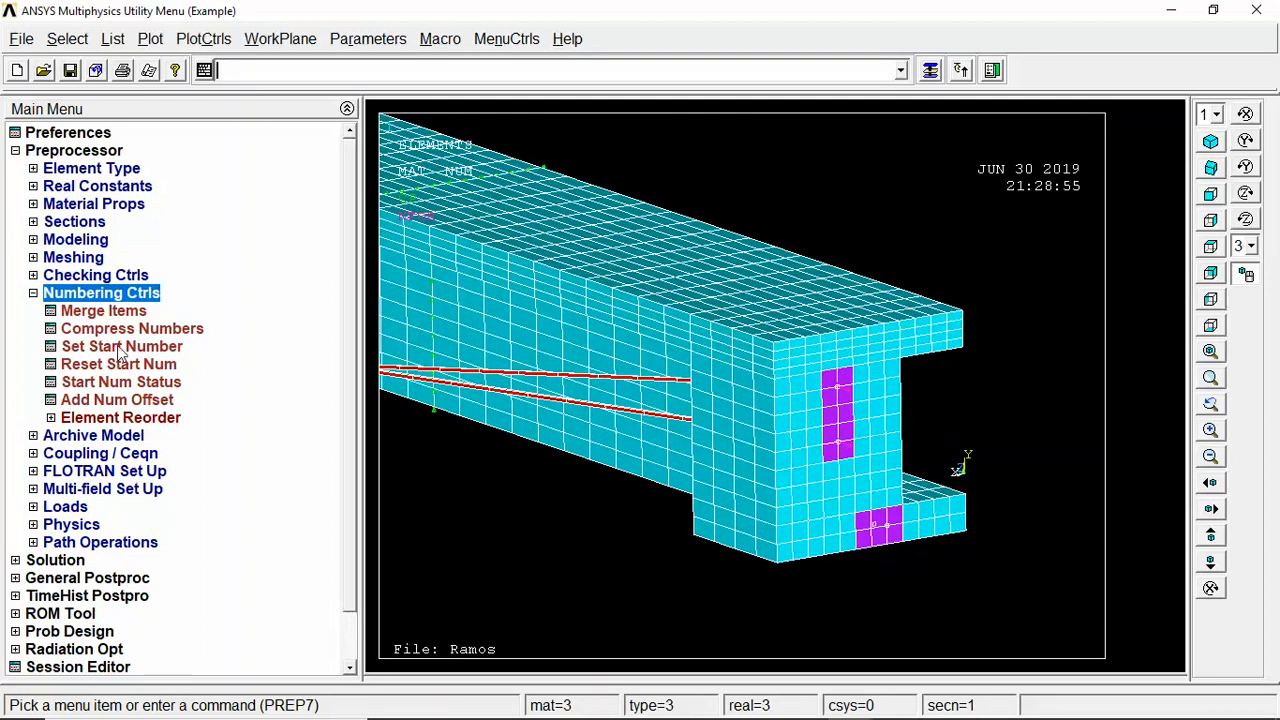
left_click(95, 312)
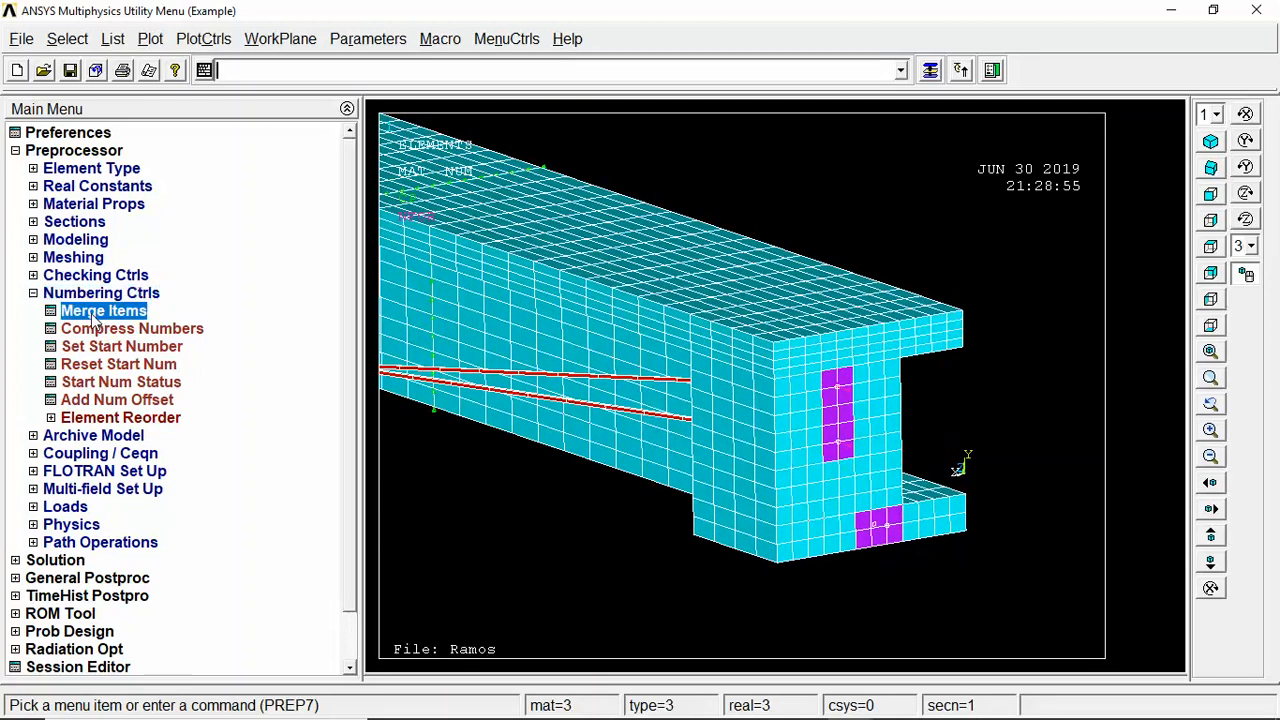
left_click_drag(630, 236, 393, 206)
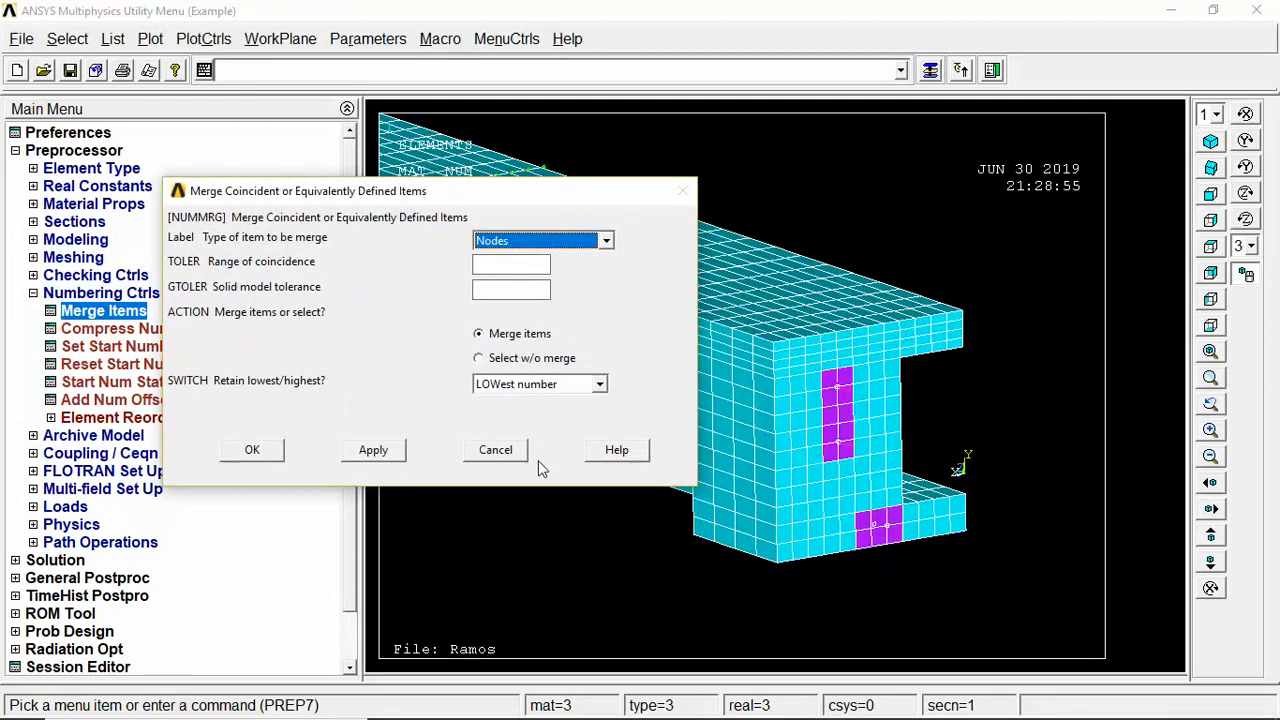
left_click(528, 452)
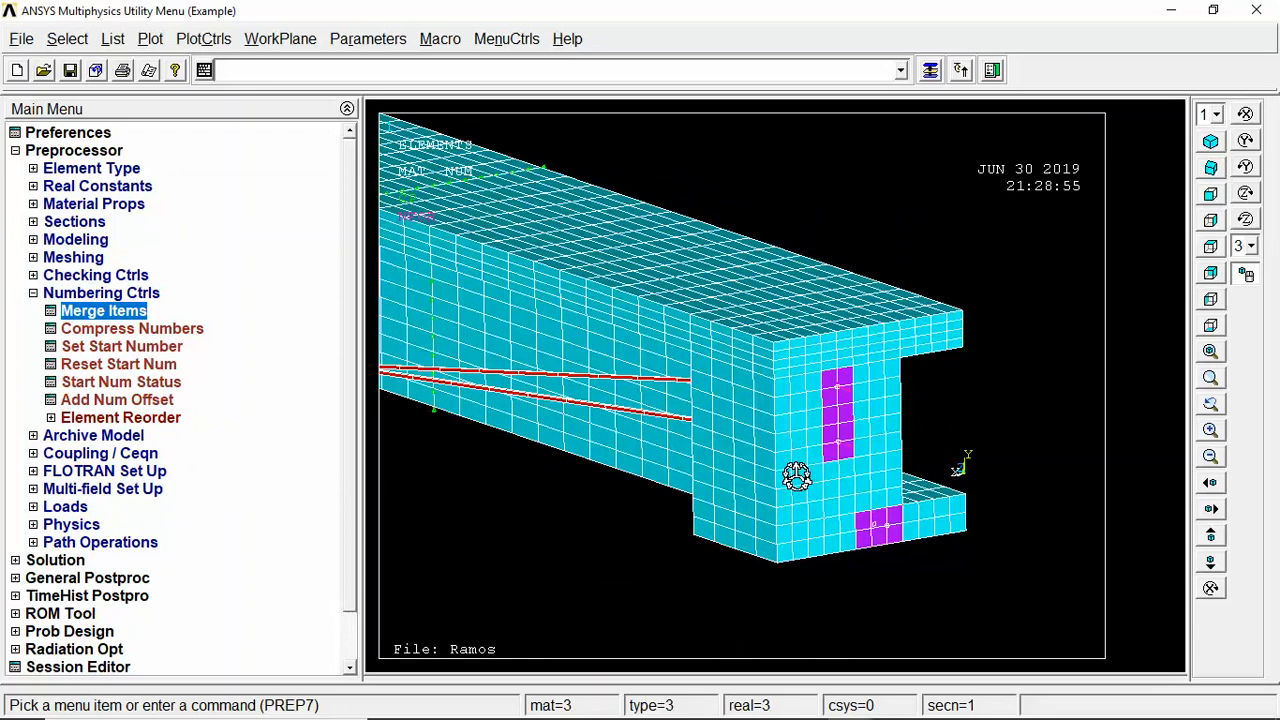
From the head-on view of the end face, box-select the nodes around the tendon end beside the mesh node in the lower purple plate
right_click_drag(665, 454, 642, 441)
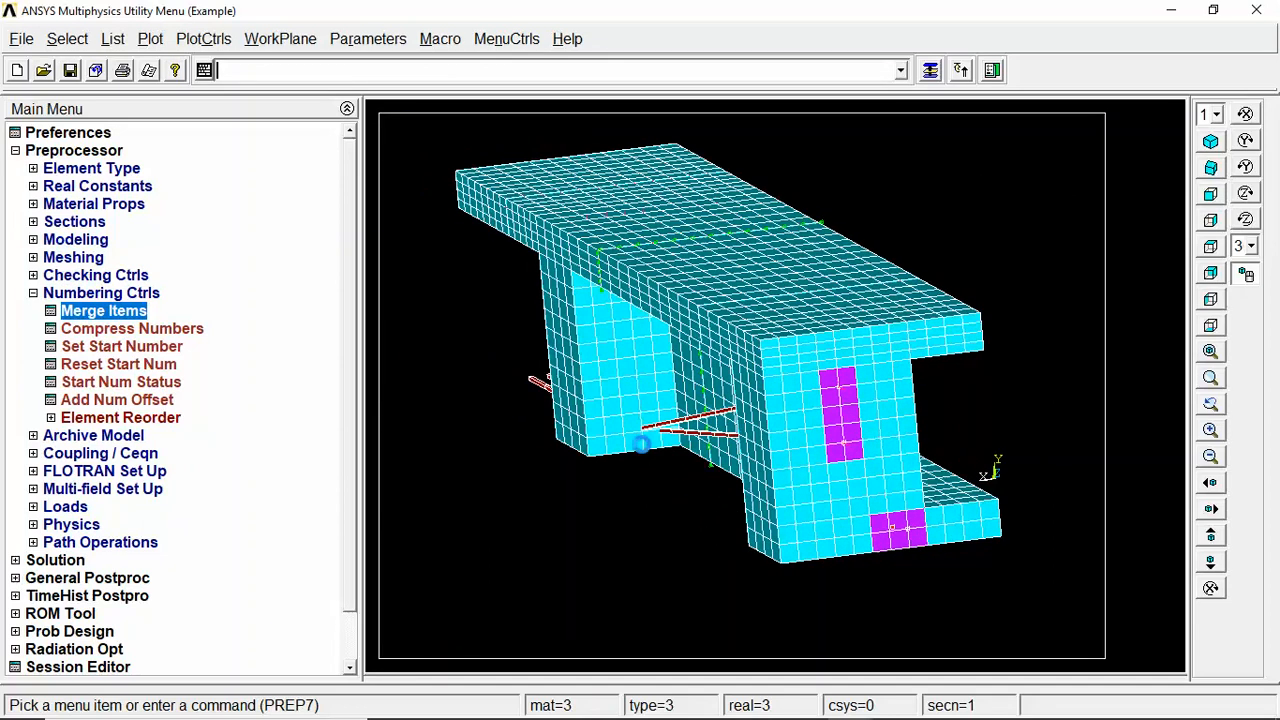
right_click_drag(814, 442, 791, 436)
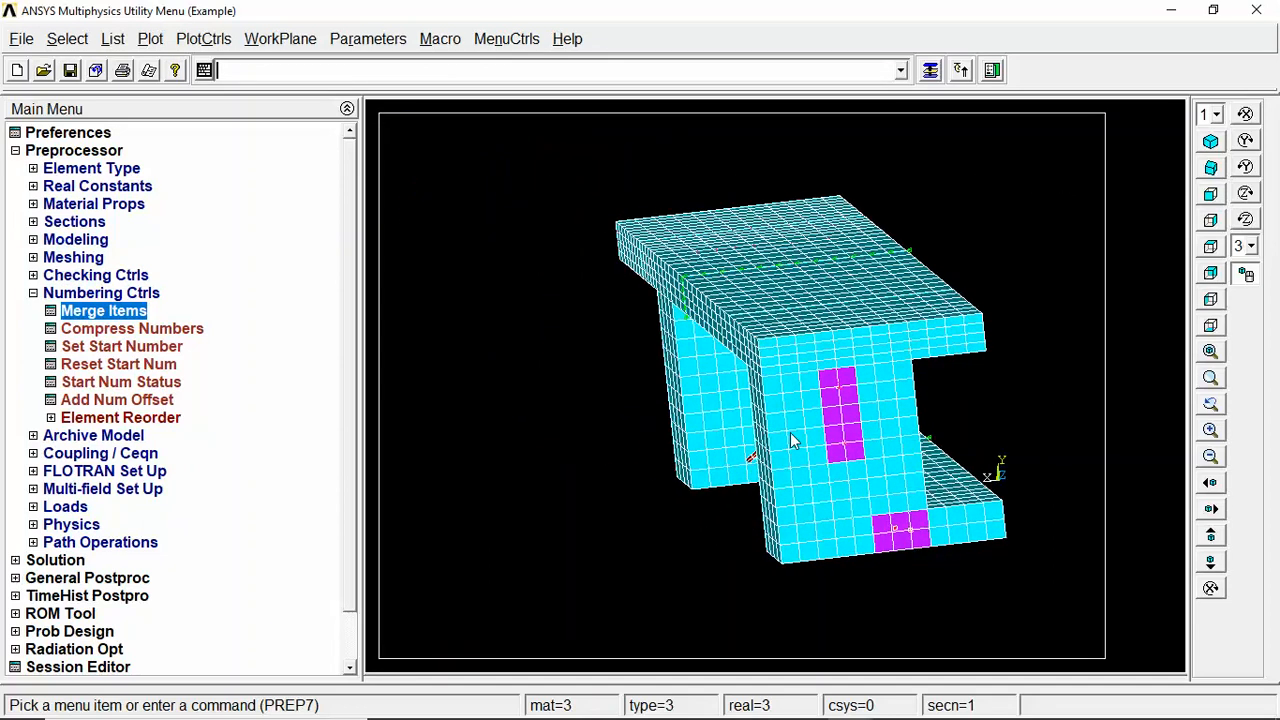
left_click(1211, 299)
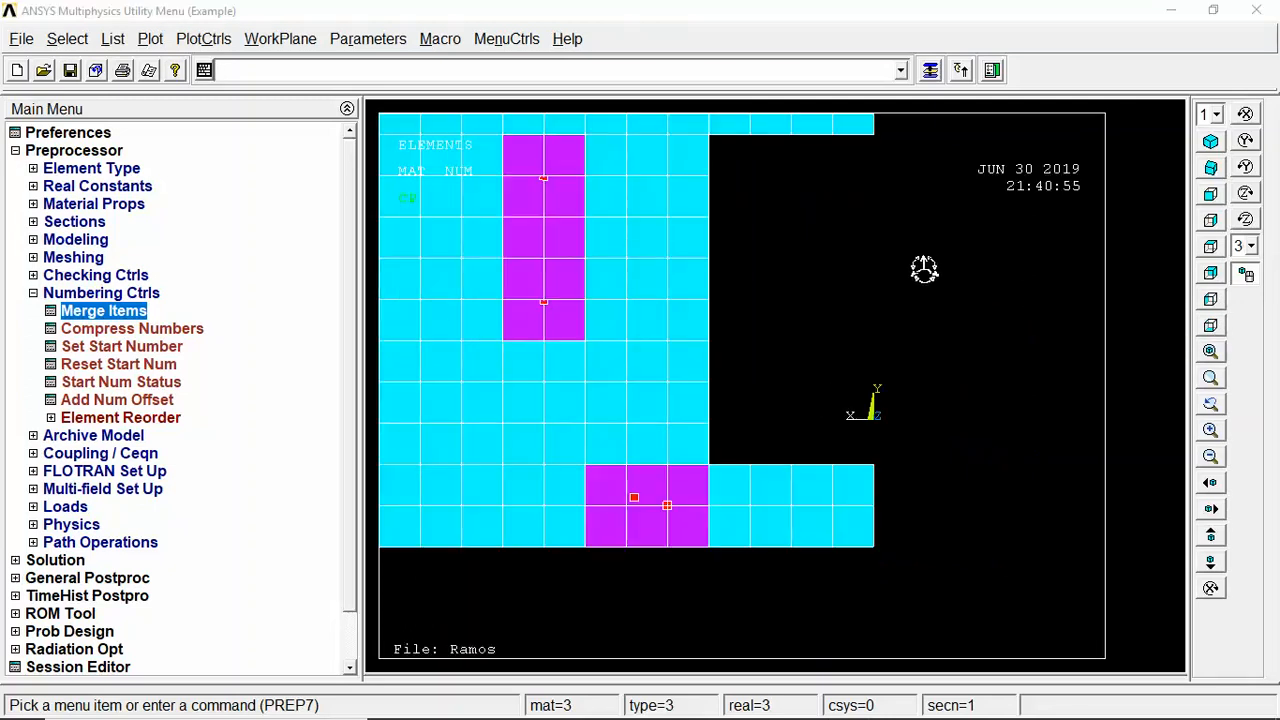
left_click(68, 42)
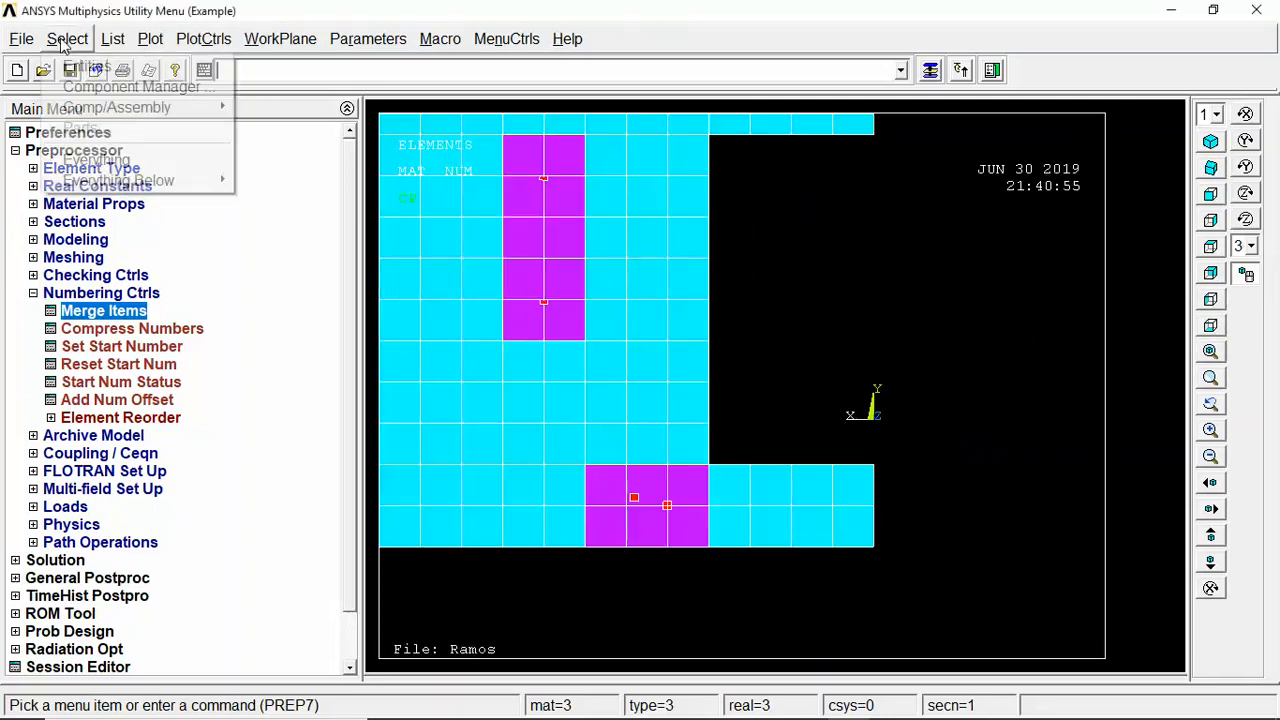
left_click(86, 72)
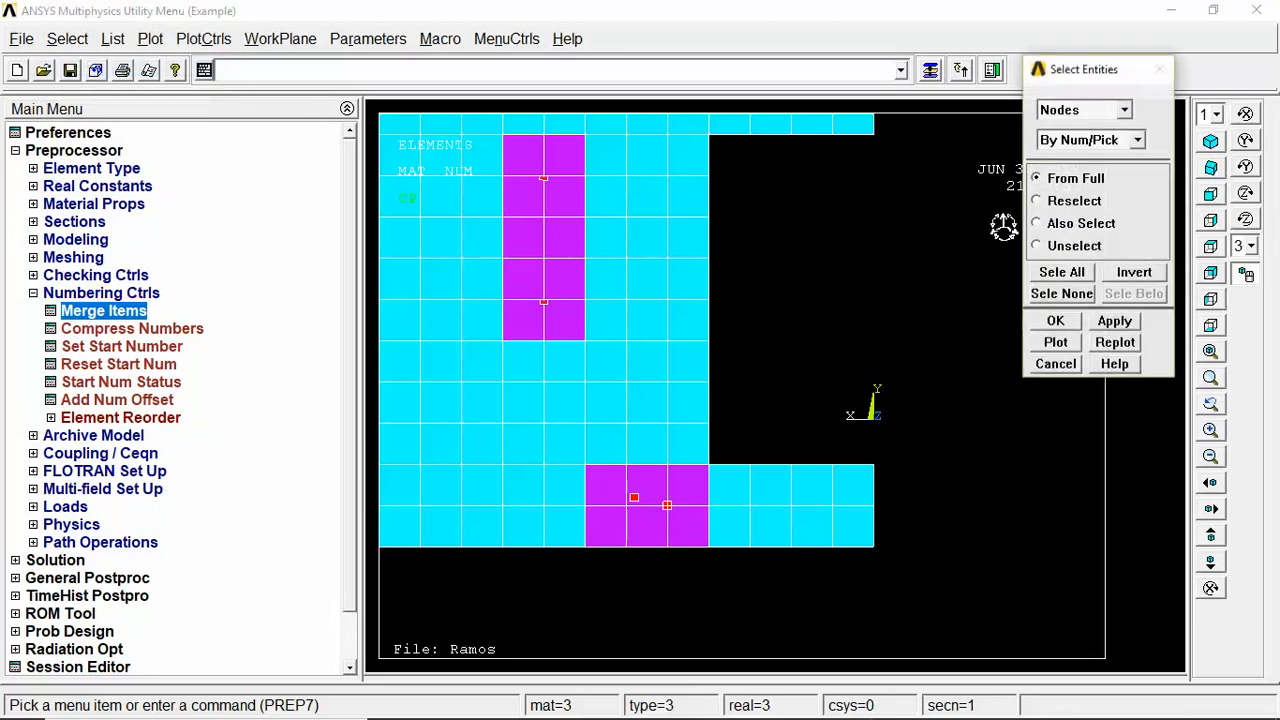
left_click(1058, 321)
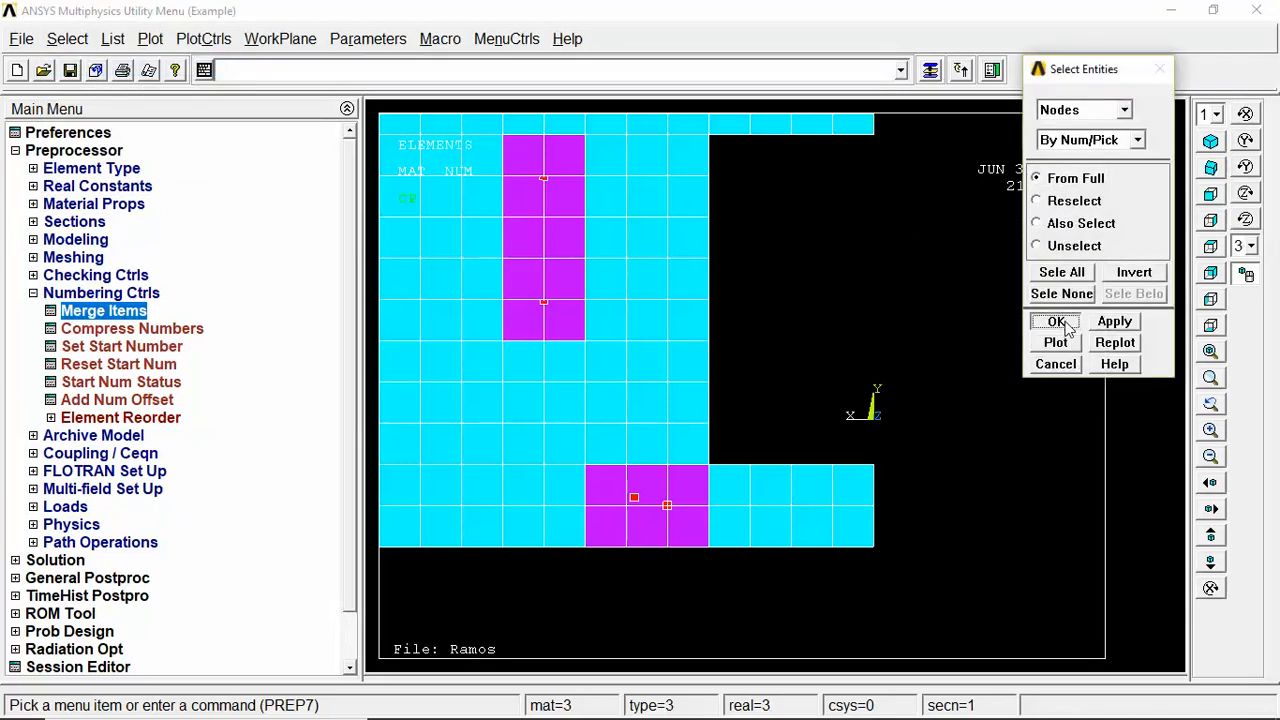
left_click(99, 389)
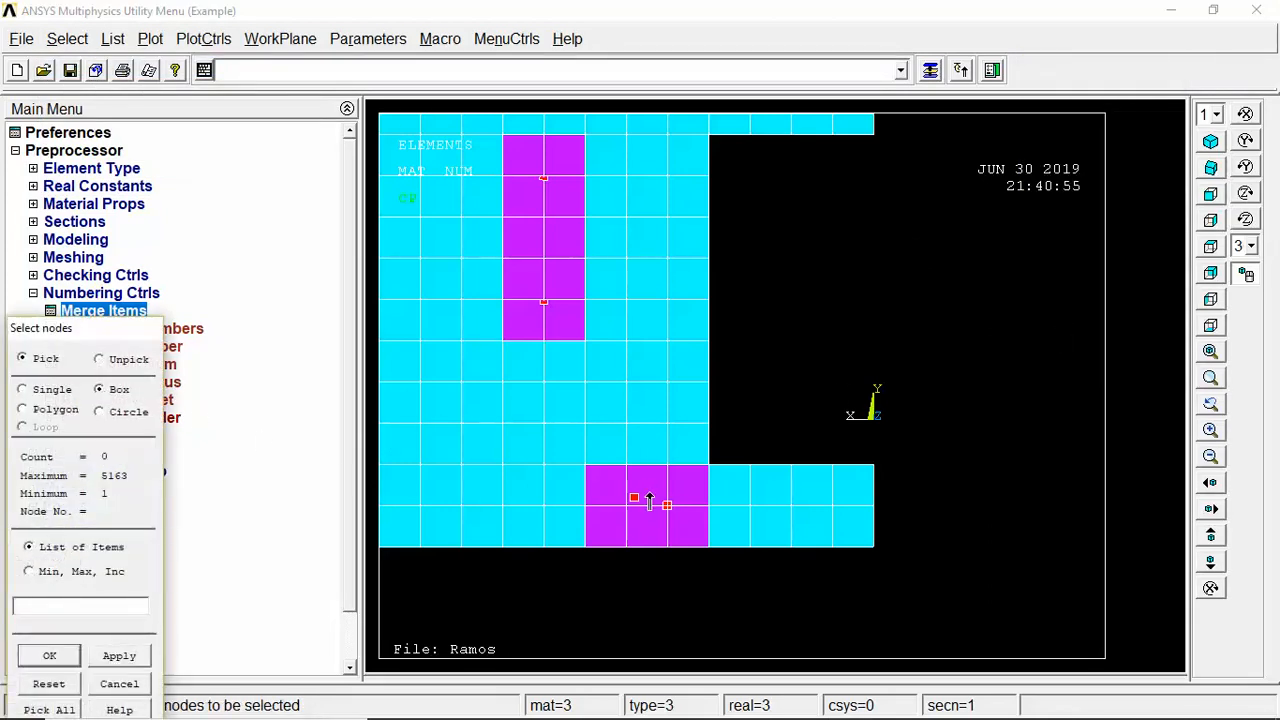
left_click_drag(648, 486, 613, 521)
left_click(50, 655)
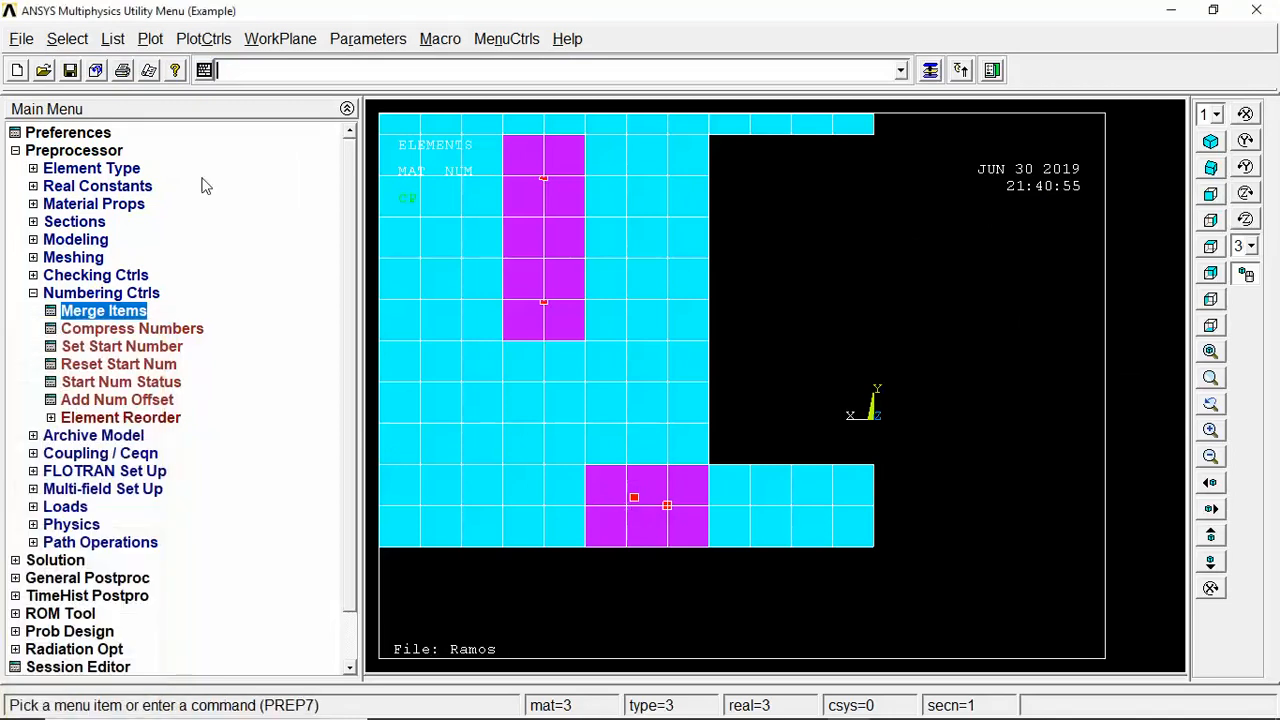
Plot the selected nodes and examine the two node rows along the beam, ending with a fitted side view
left_click(150, 39)
left_click(170, 211)
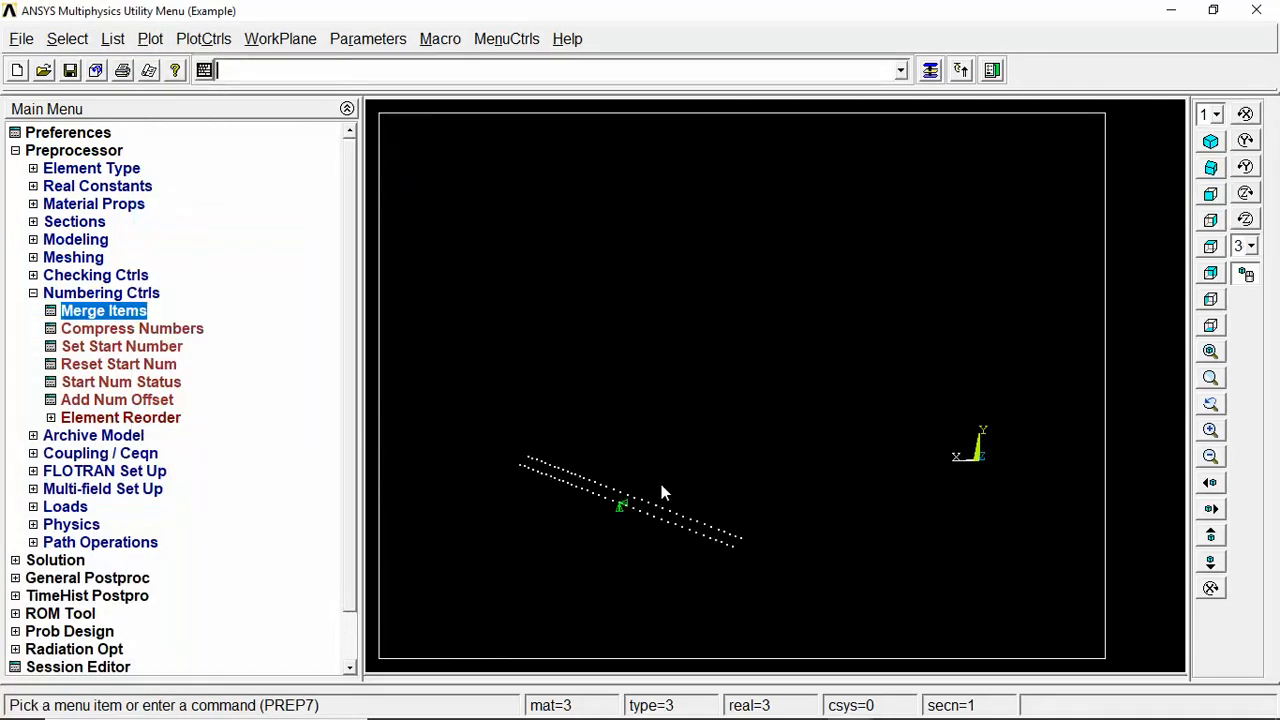
right_click_drag(661, 484, 724, 215, "ctrl")
right_click_drag(767, 585, 762, 450, "ctrl")
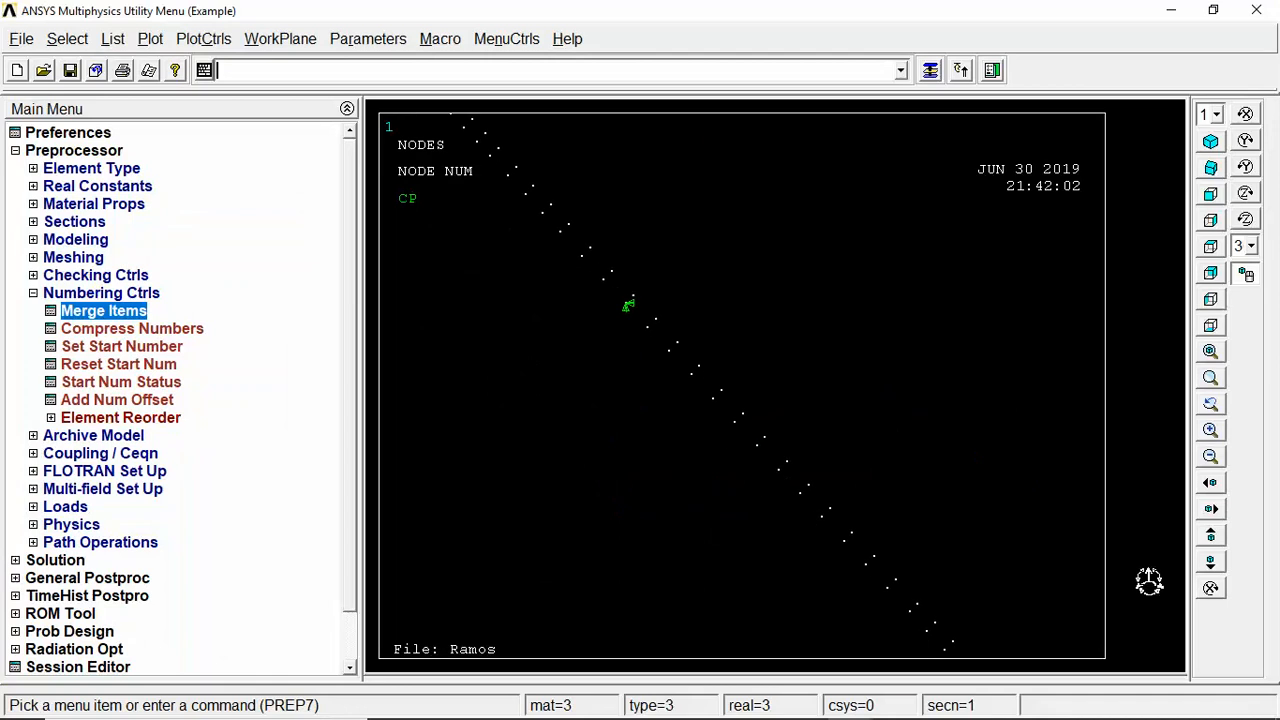
left_click(1210, 456)
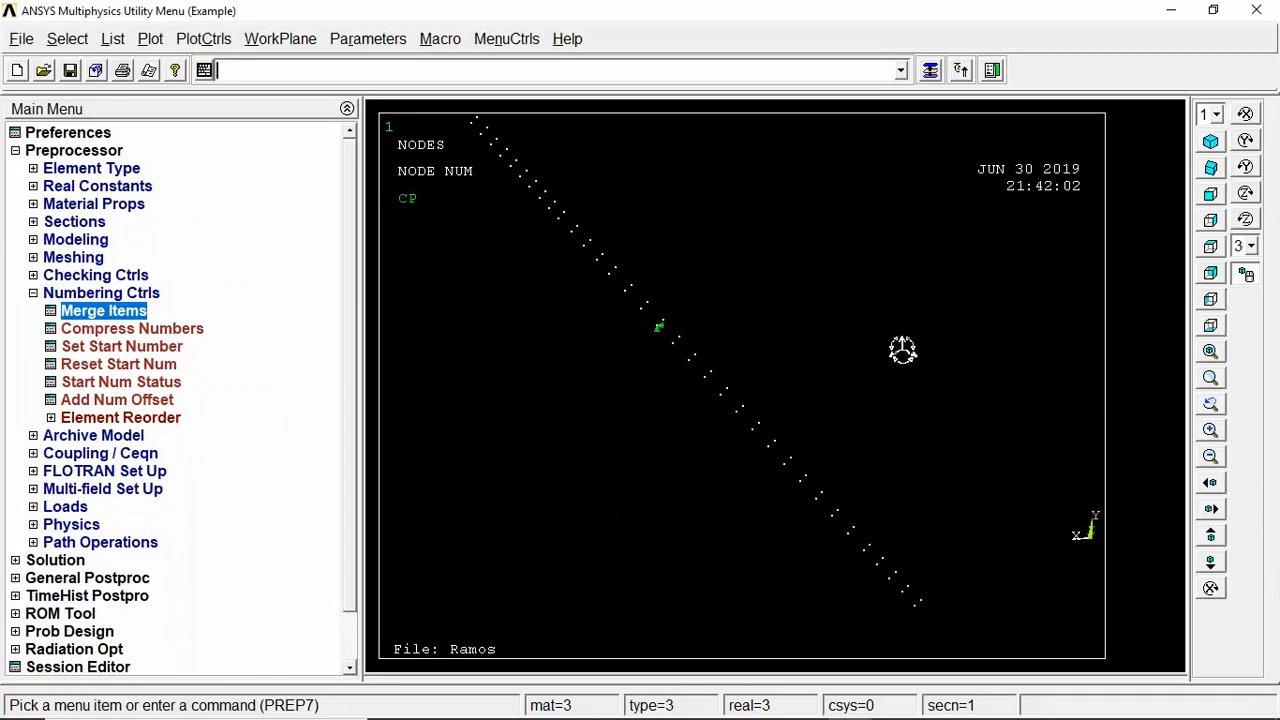
left_click_drag(902, 349, 898, 297)
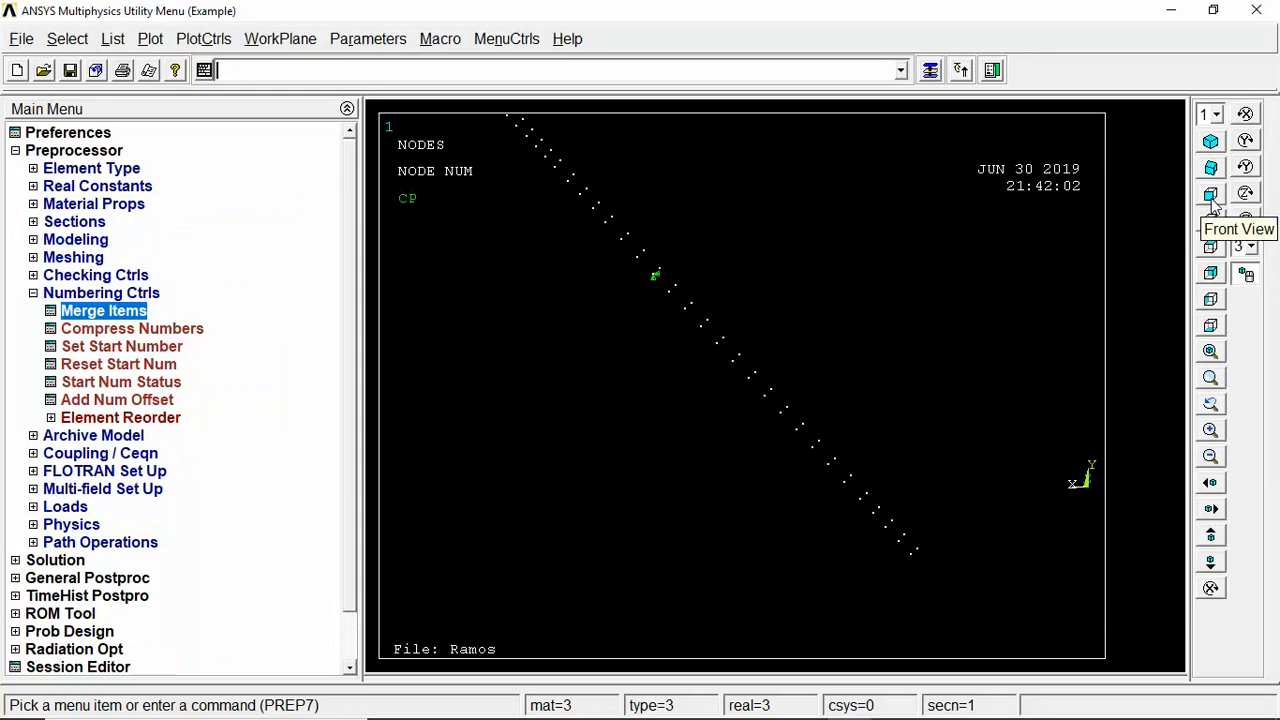
left_click(1211, 221)
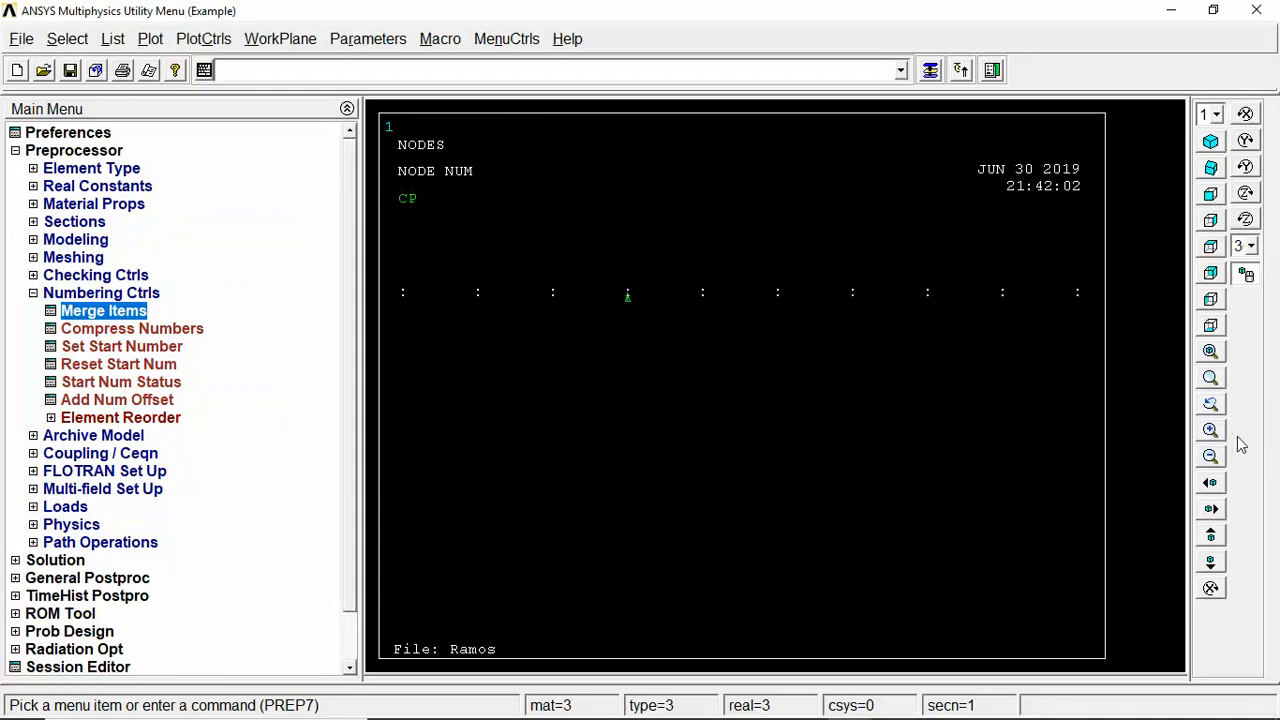
left_click(1208, 355)
With the volumes plotted side-on, unselect the nodes at the first, fourth and fifth interior volume boundaries counted from the beam's far end
left_click(150, 39)
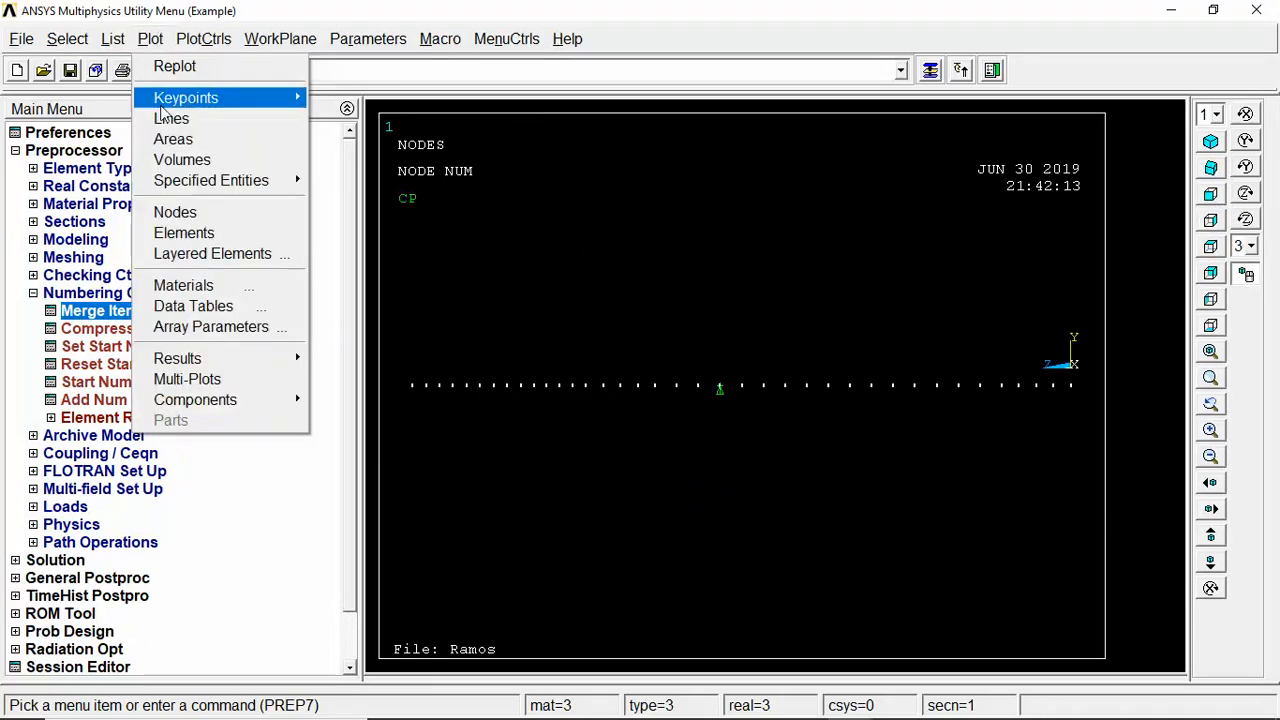
left_click(191, 160)
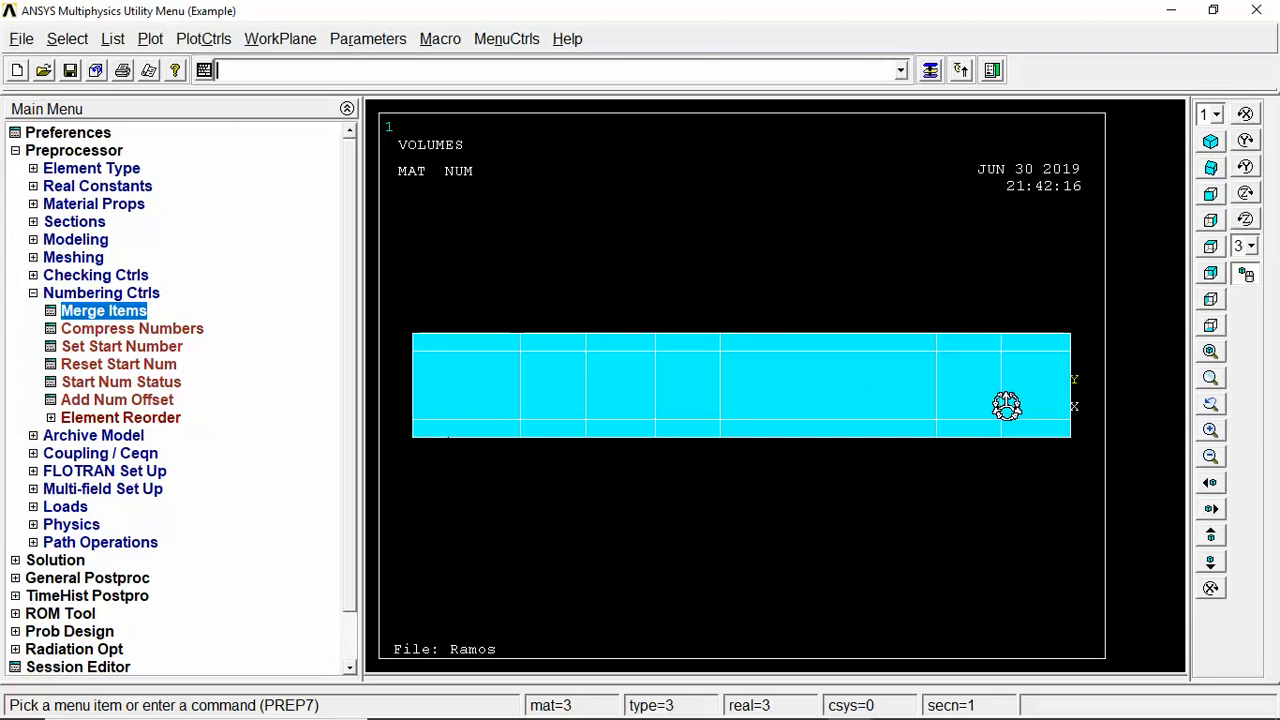
mouse_move(1014, 408)
left_mouse_down()
mouse_move(876, 424)
mouse_move(995, 409)
left_mouse_up()
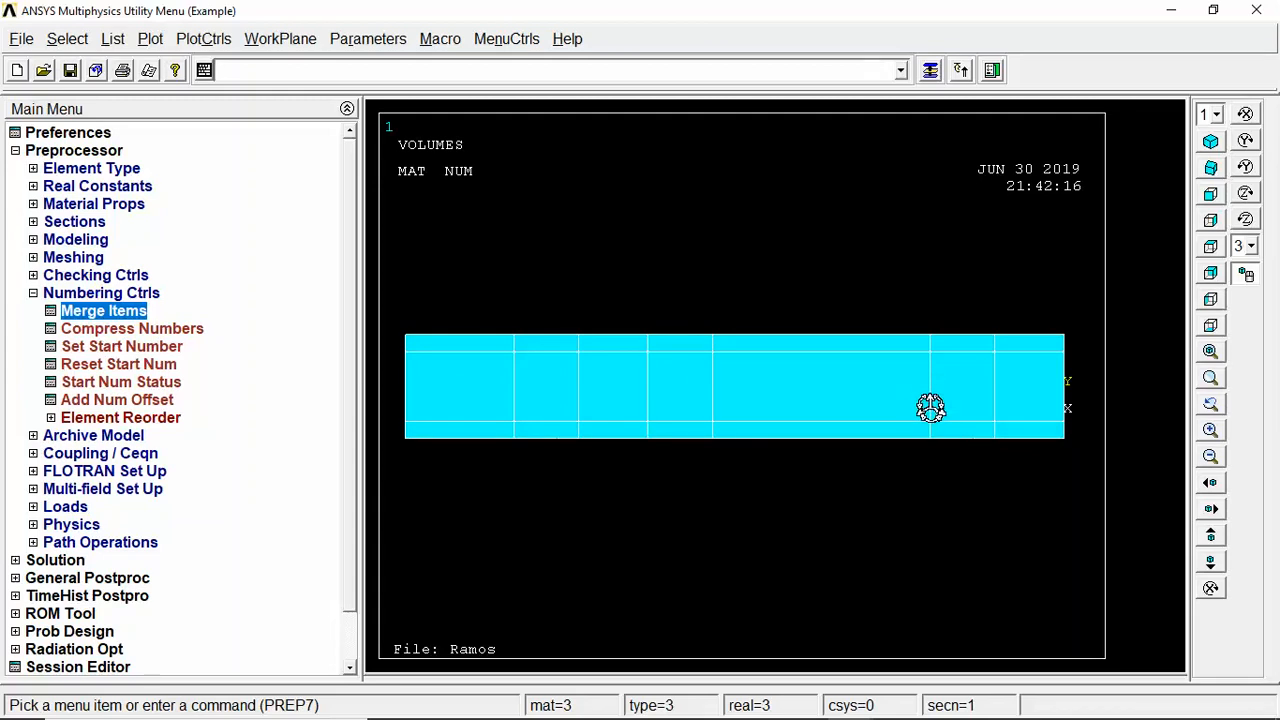
left_click(67, 38)
left_click(85, 63)
left_click(1075, 246)
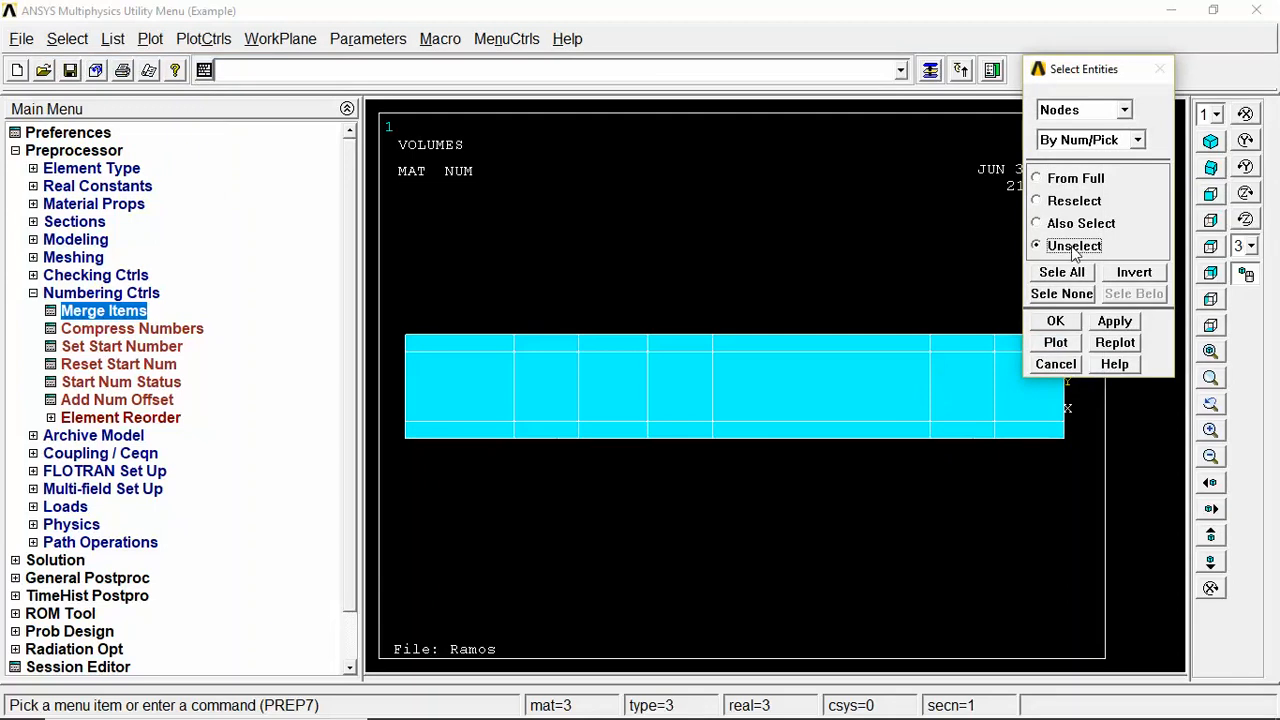
left_click(1055, 320)
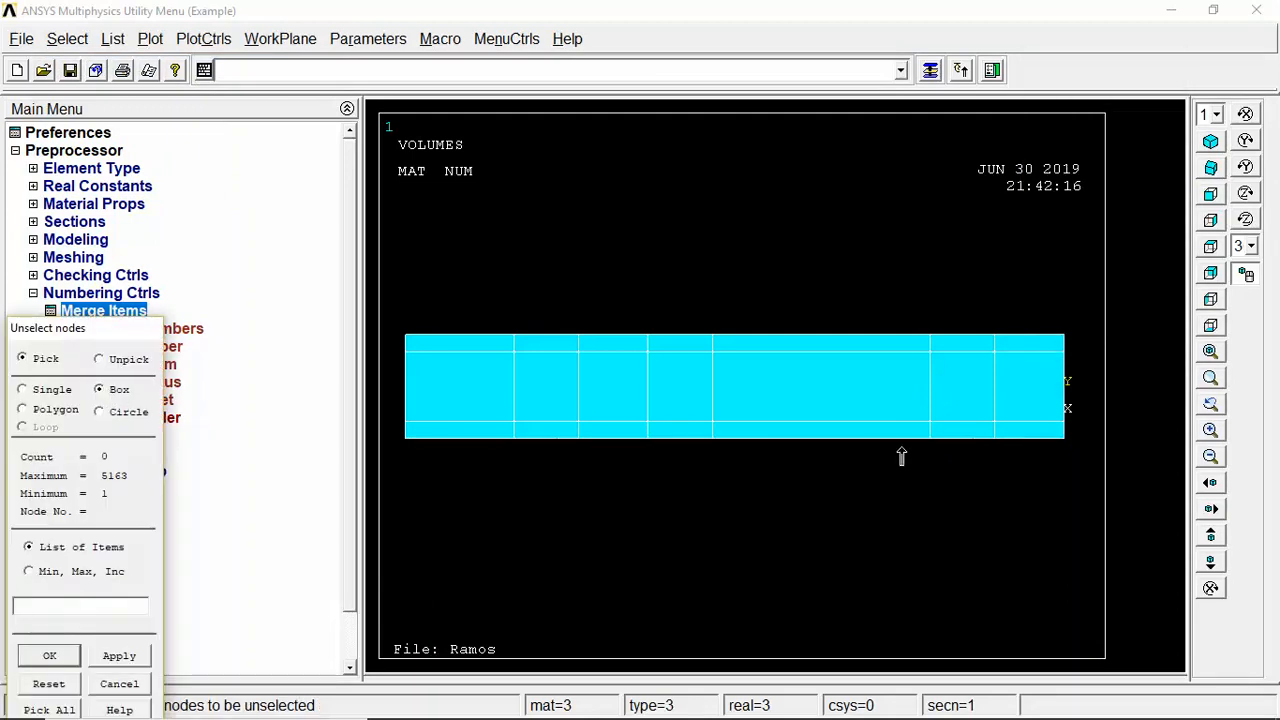
left_click_drag(933, 395, 927, 480)
left_click_drag(714, 417, 707, 470)
left_click_drag(519, 403, 505, 448)
left_click_drag(68, 335, 230, 147)
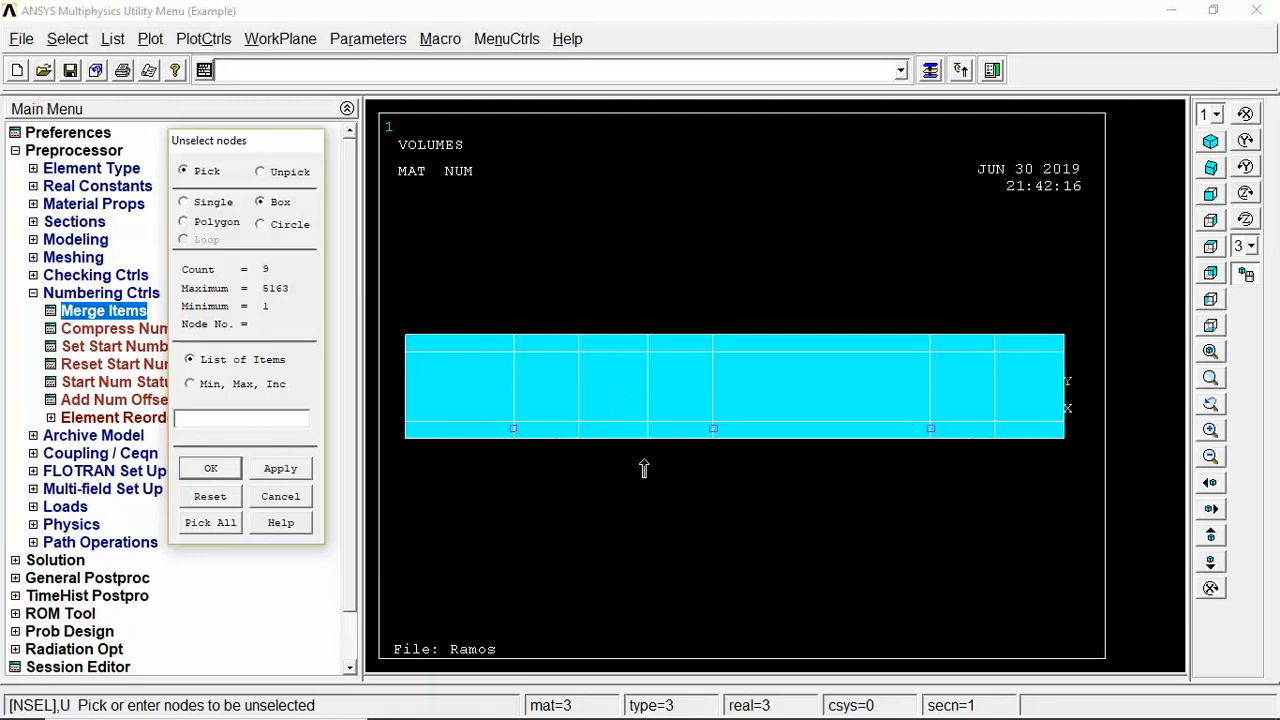
left_click(211, 469)
Plot the remaining selected nodes and view the merge options, leaving them without merging
left_click(152, 40)
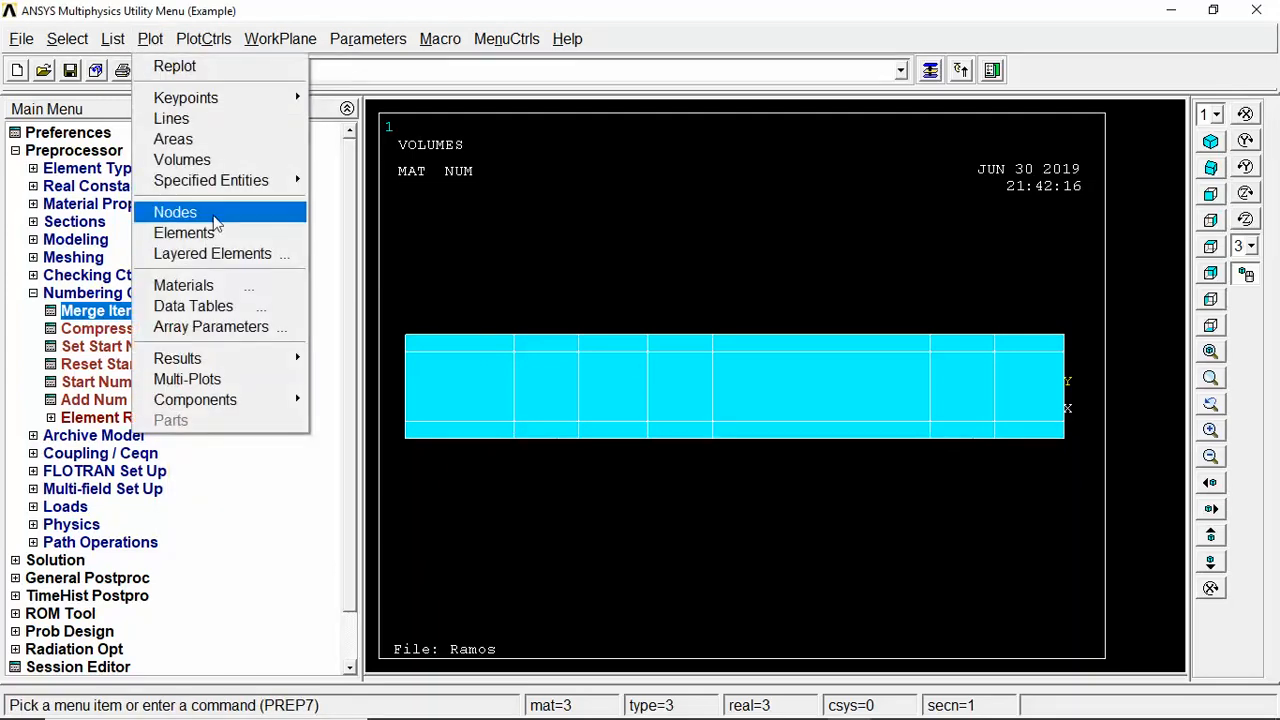
left_click(200, 210)
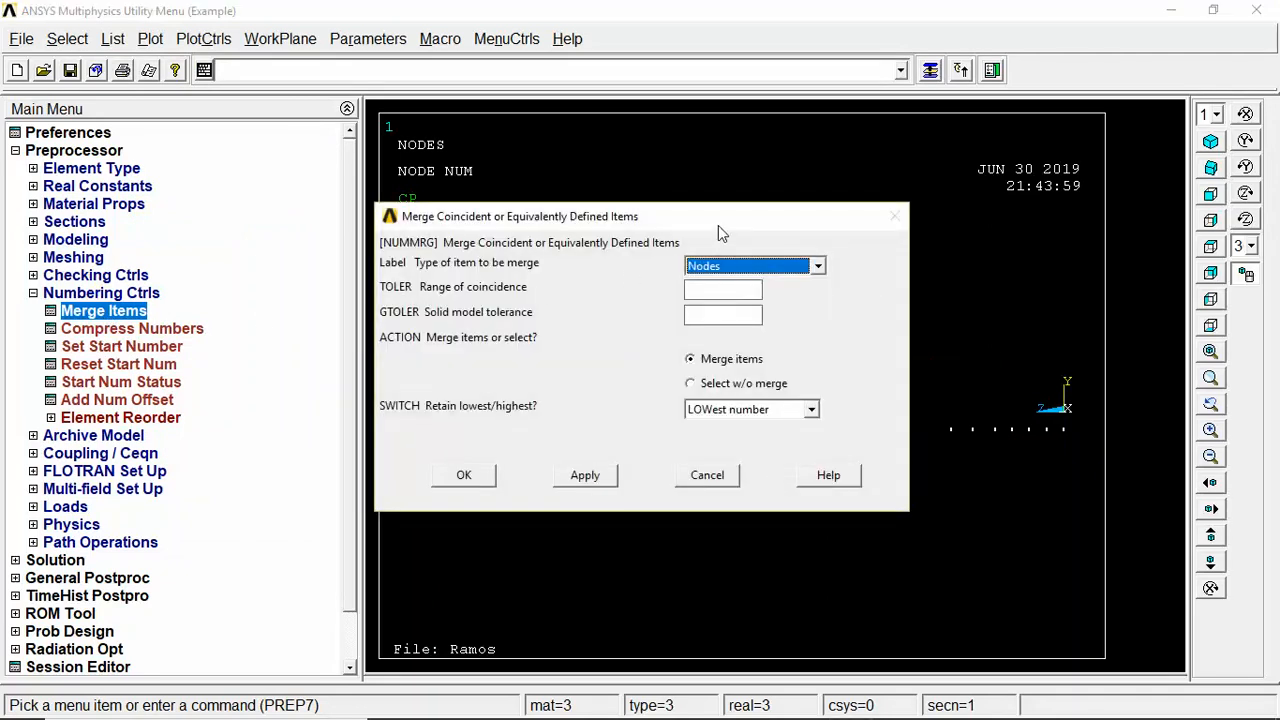
left_click_drag(718, 225, 414, 192)
left_click(405, 442)
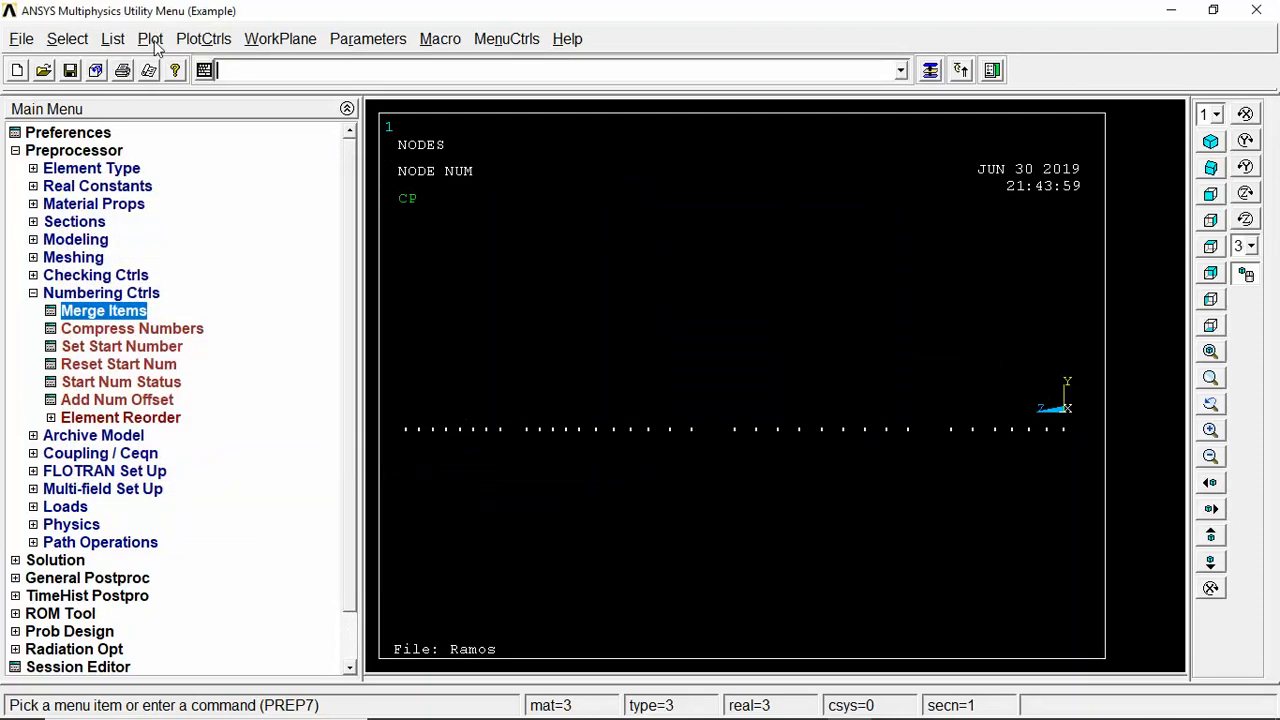
Plot the elements and inspect the tendon end nodes in the lower purple plate of the end face, enlarged
left_click(150, 38)
left_click(222, 233)
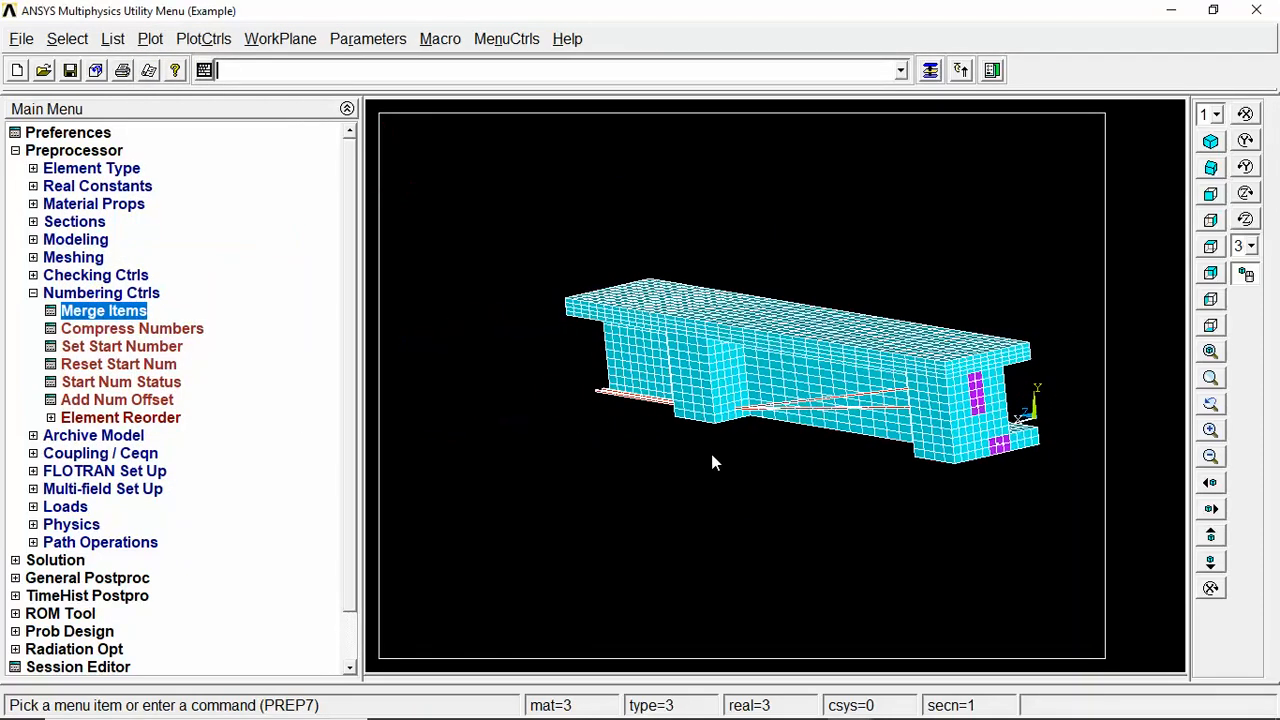
left_click(1206, 437)
left_click(1206, 437)
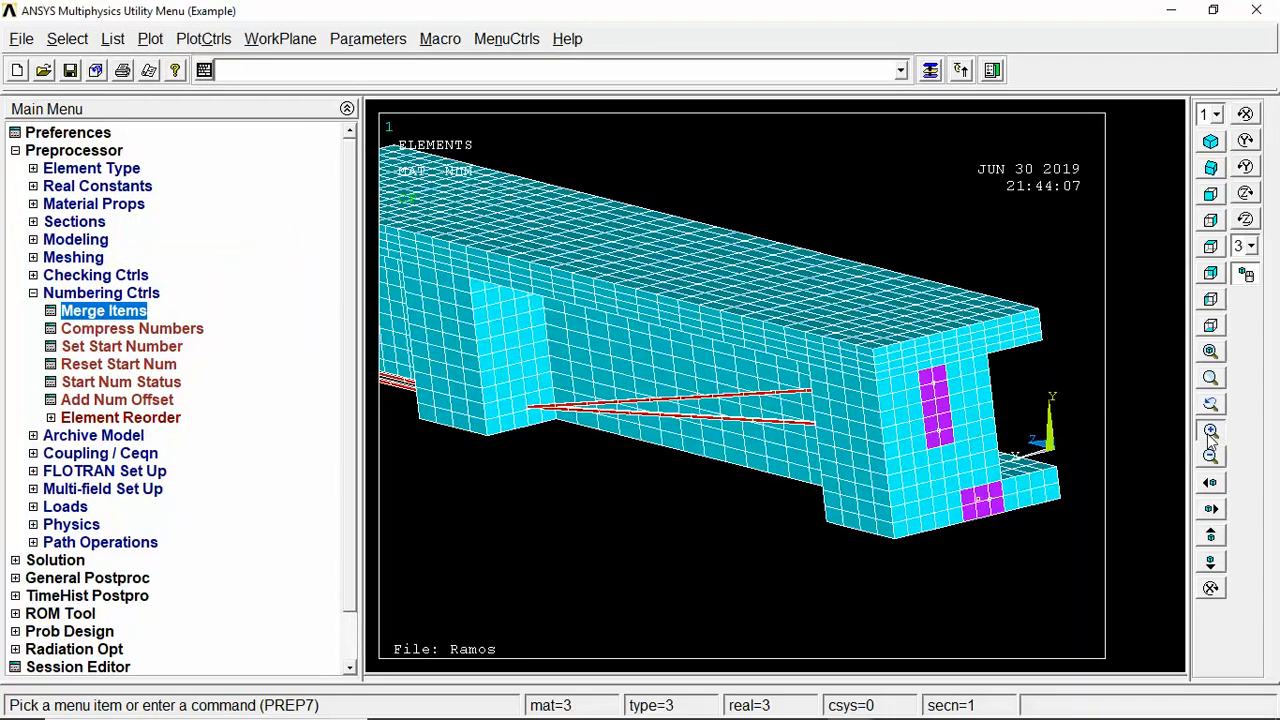
left_click(1206, 437)
left_click_drag(620, 284, 325, 151, "ctrl")
middle_click_drag(855, 422, 871, 430, "ctrl")
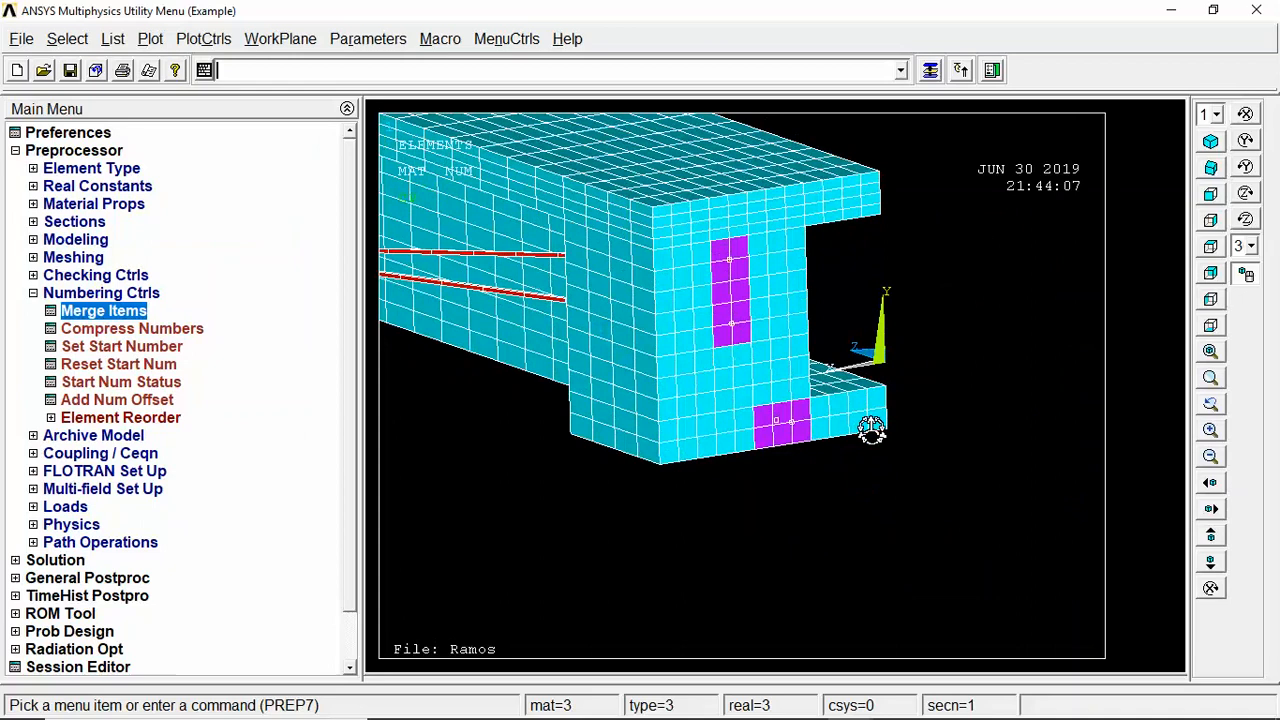
left_click(1207, 433)
left_click(1207, 433)
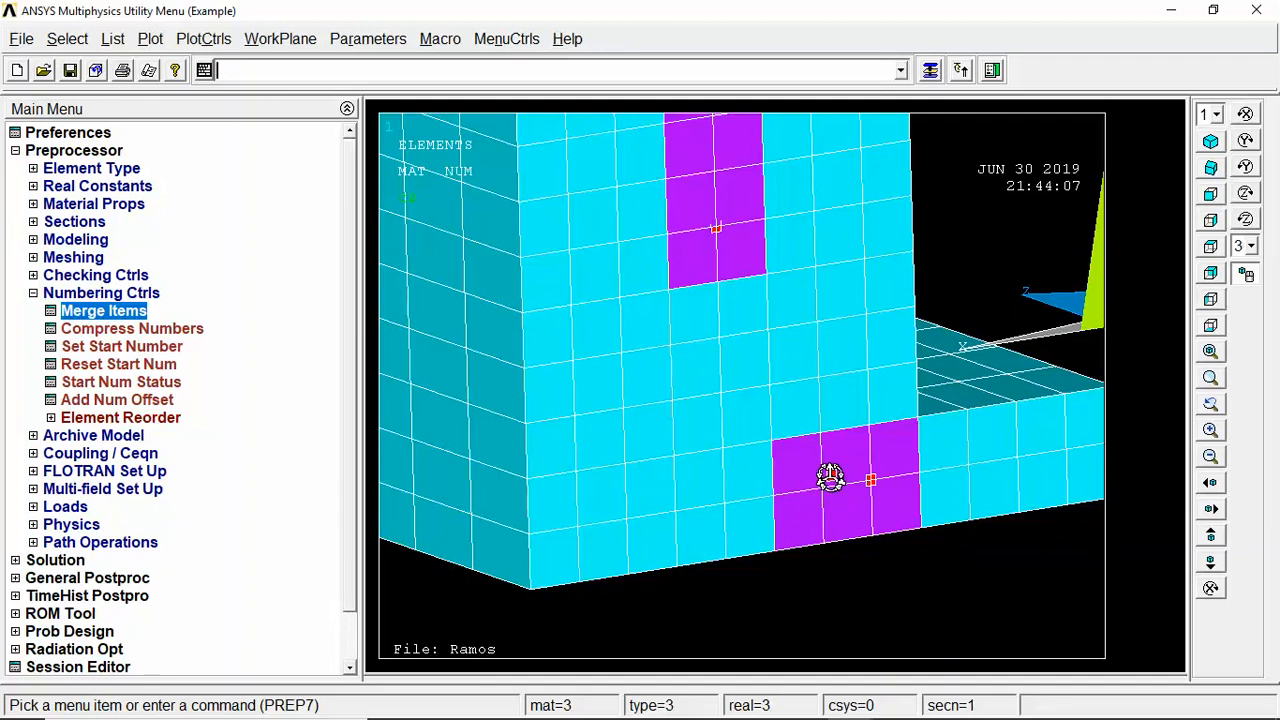
left_click(830, 476)
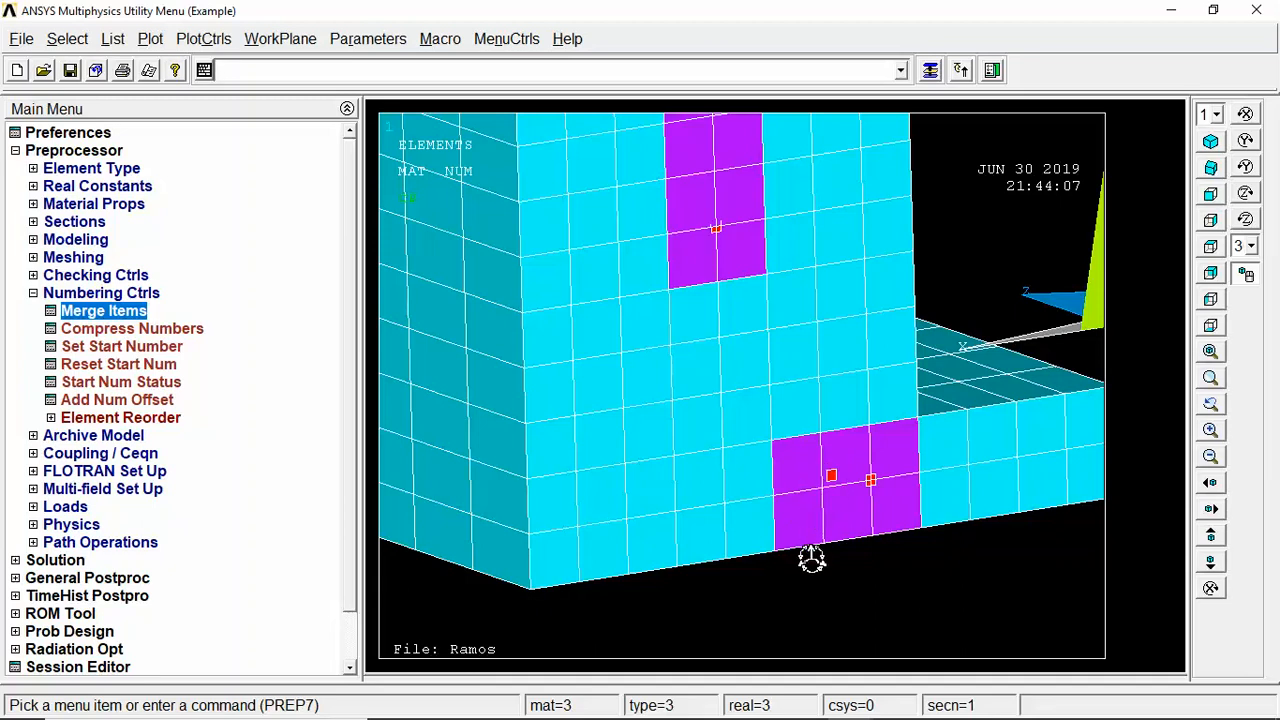
Prepare a merge of coincident nodes that retains the highest node number
left_click(104, 311)
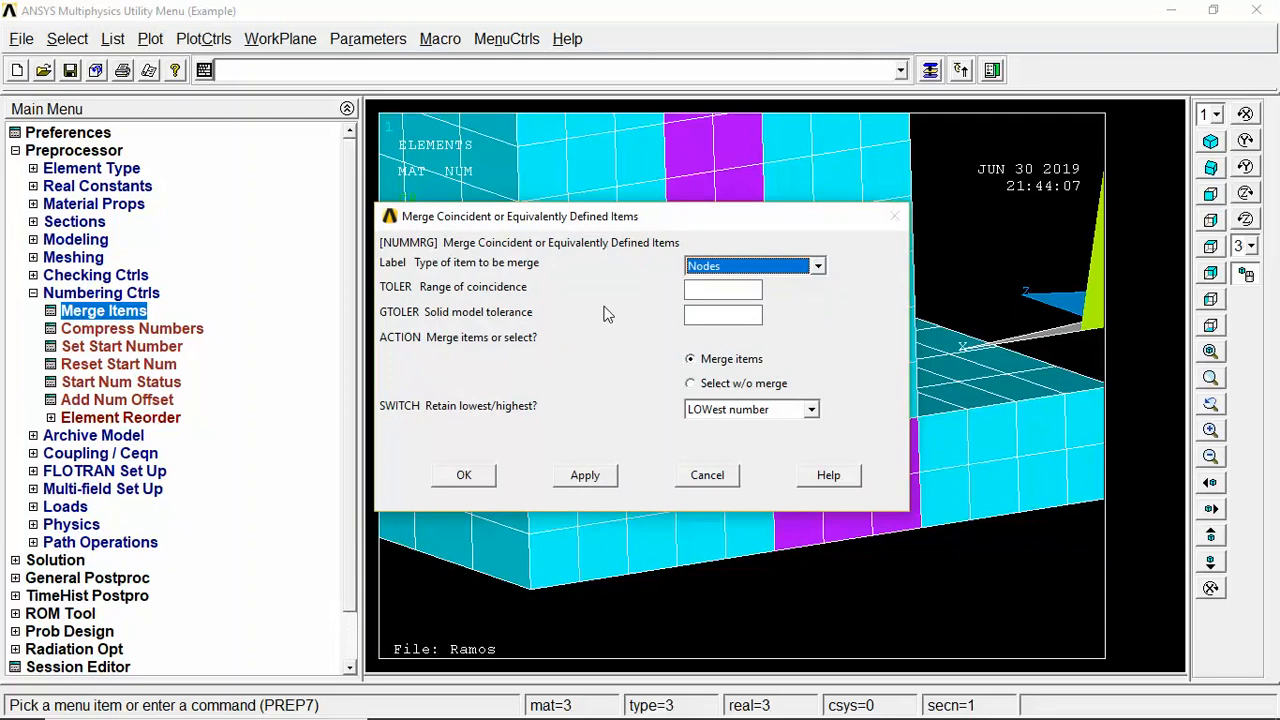
left_click_drag(591, 222, 340, 142)
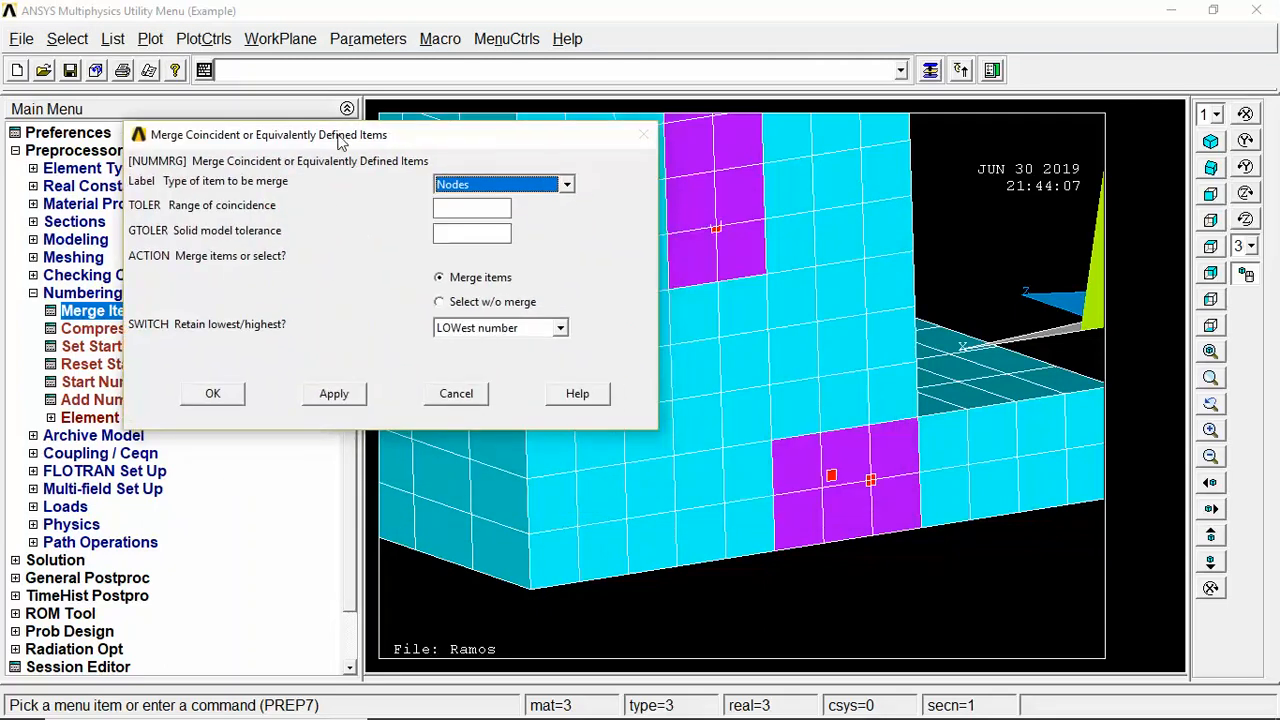
left_click(493, 338)
left_click(493, 338)
left_click(493, 338)
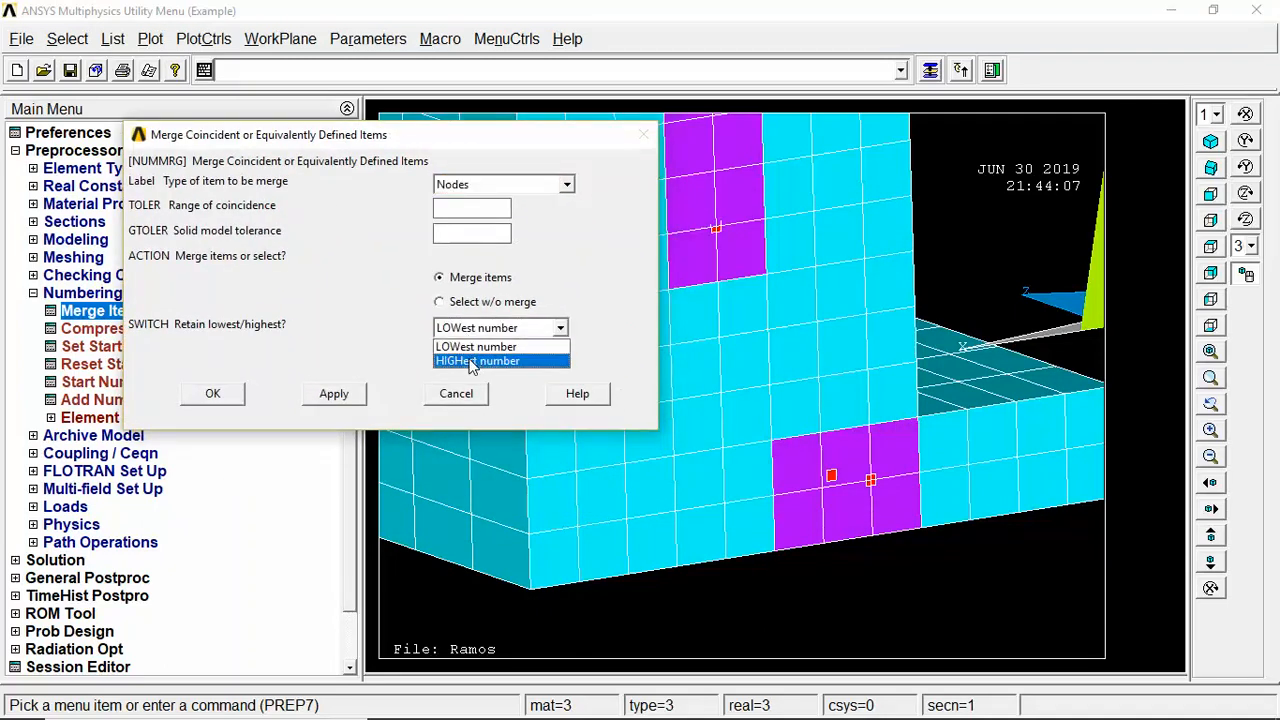
left_click(468, 349)
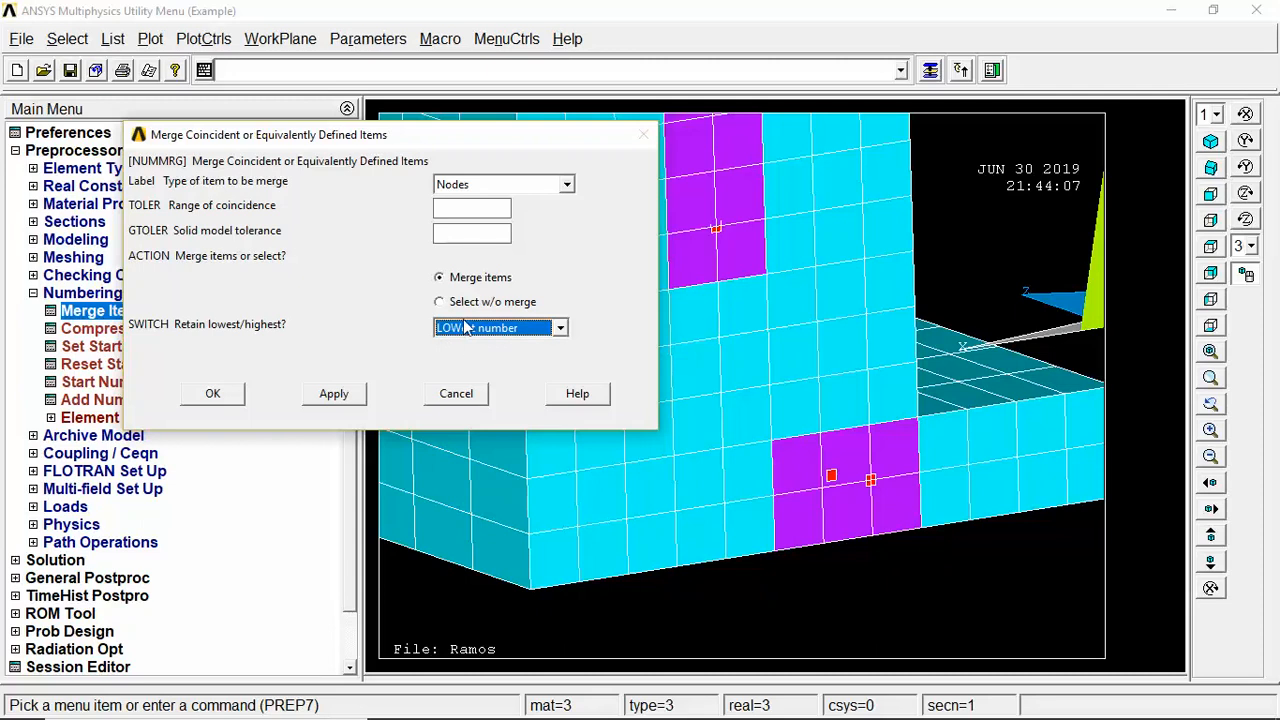
left_click(478, 338)
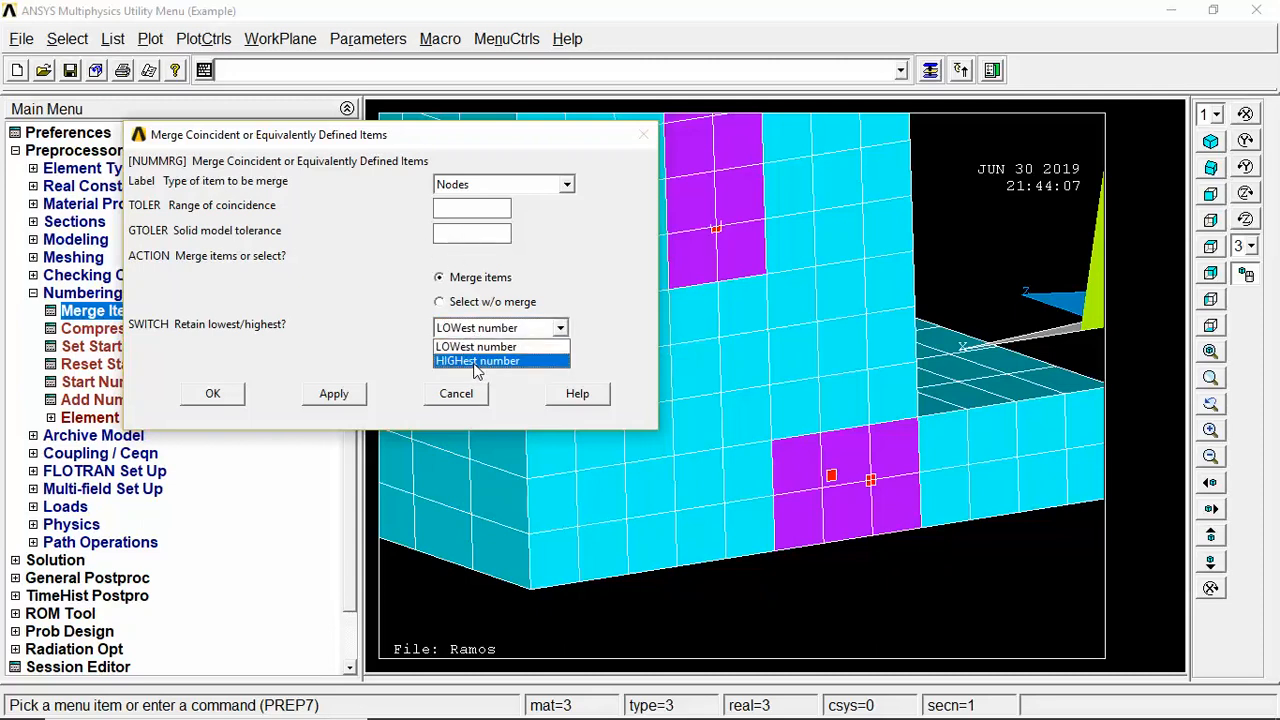
left_click(477, 361)
left_click_drag(425, 134, 341, 120)
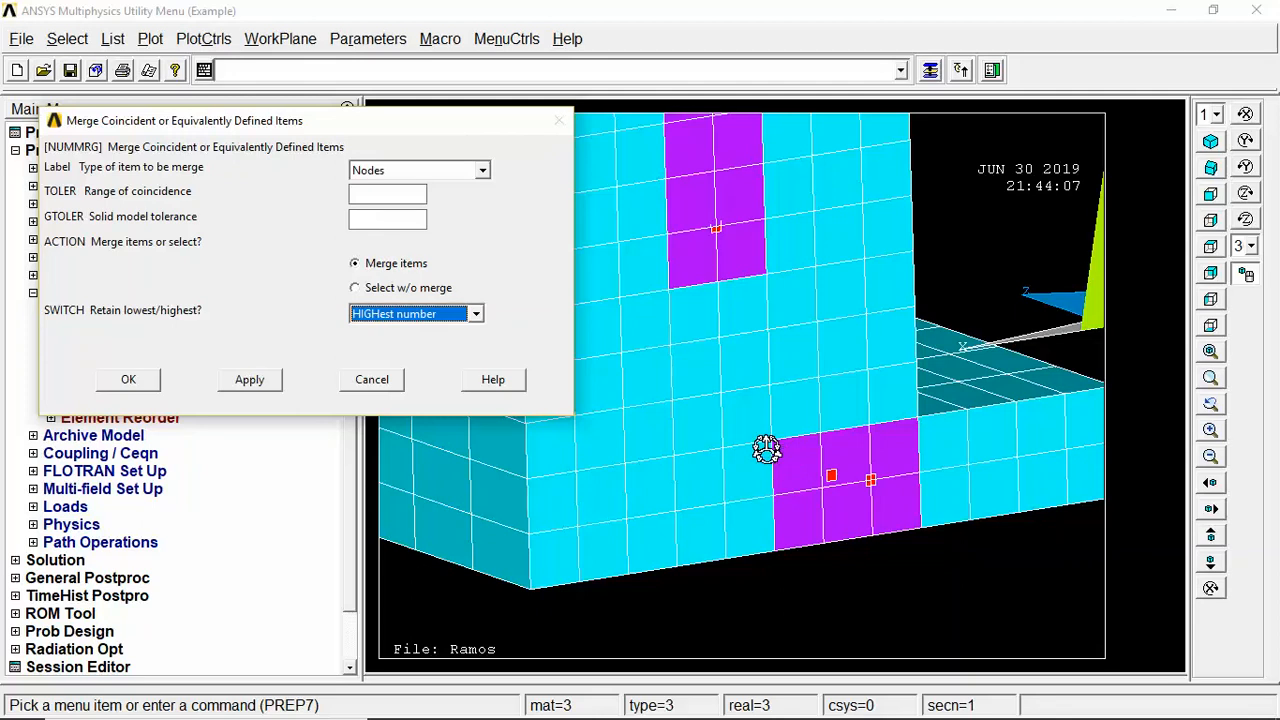
Set the range of coincidence to 10 and merge the selected nodes
left_click(389, 194)
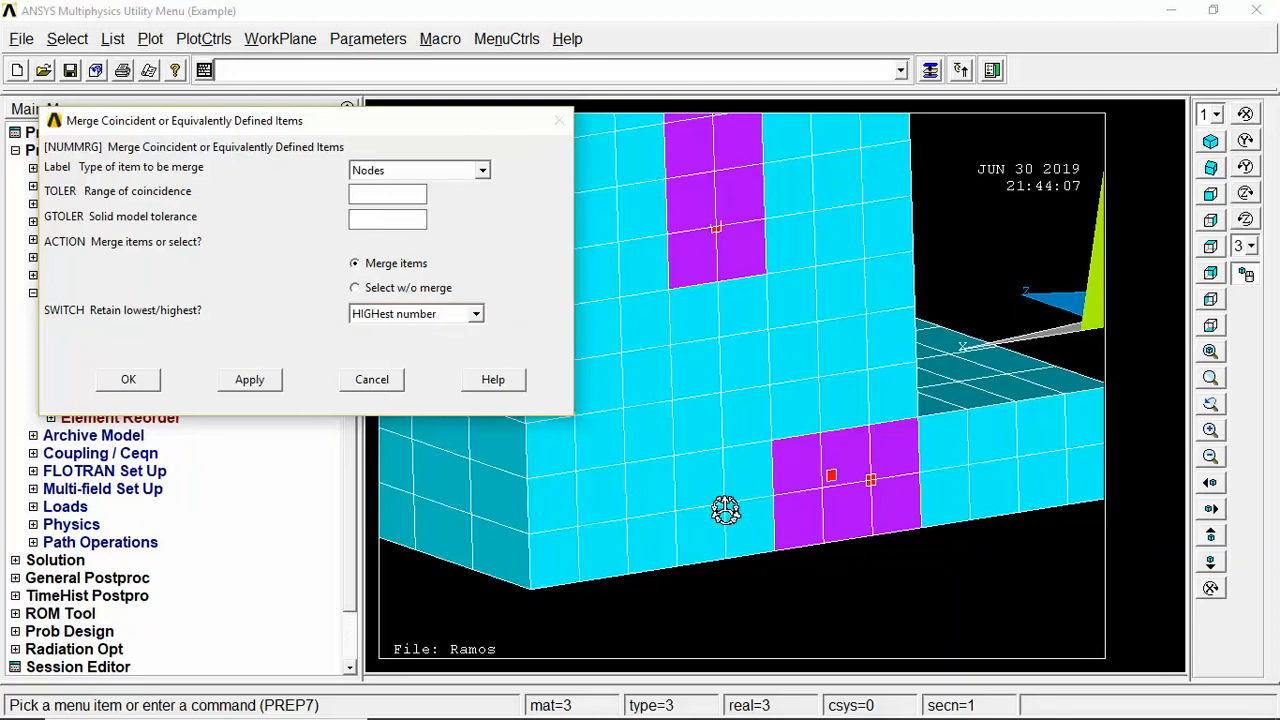
type("10")
left_click(128, 380)
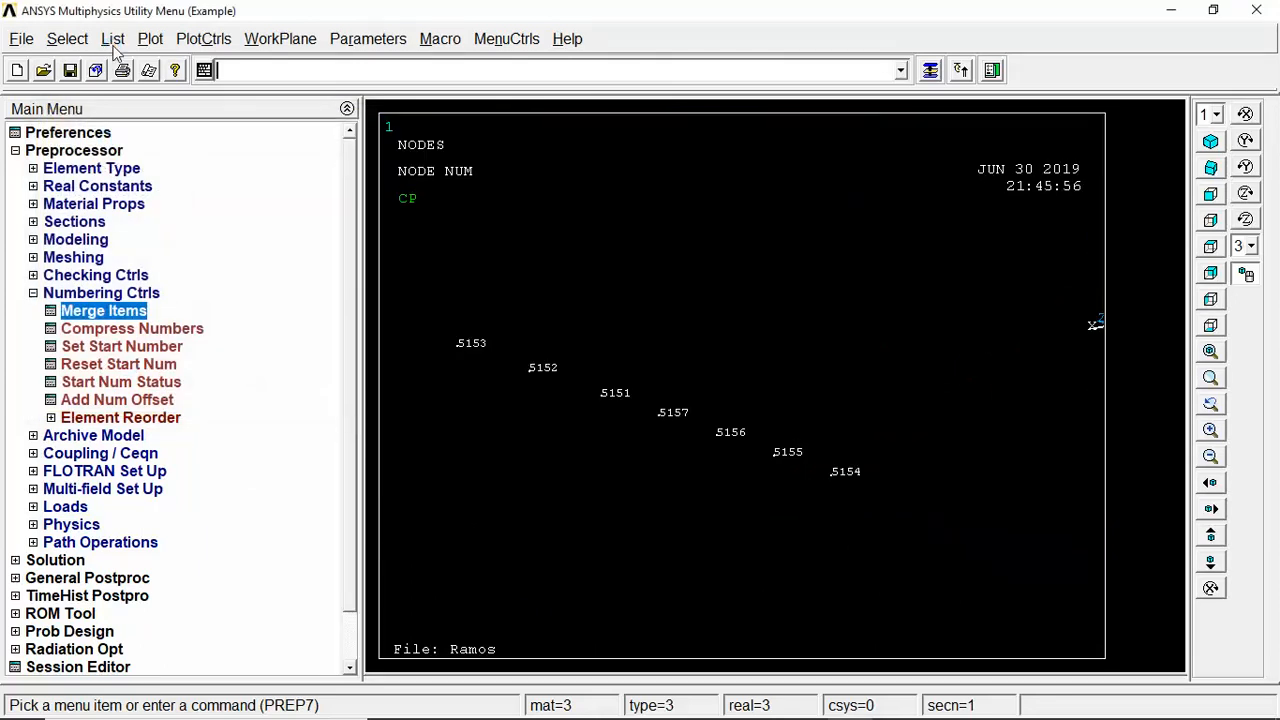
Plot the elements, dismiss the merge options, and examine the tendon nodes in the lower purple plate from the front
left_click(150, 39)
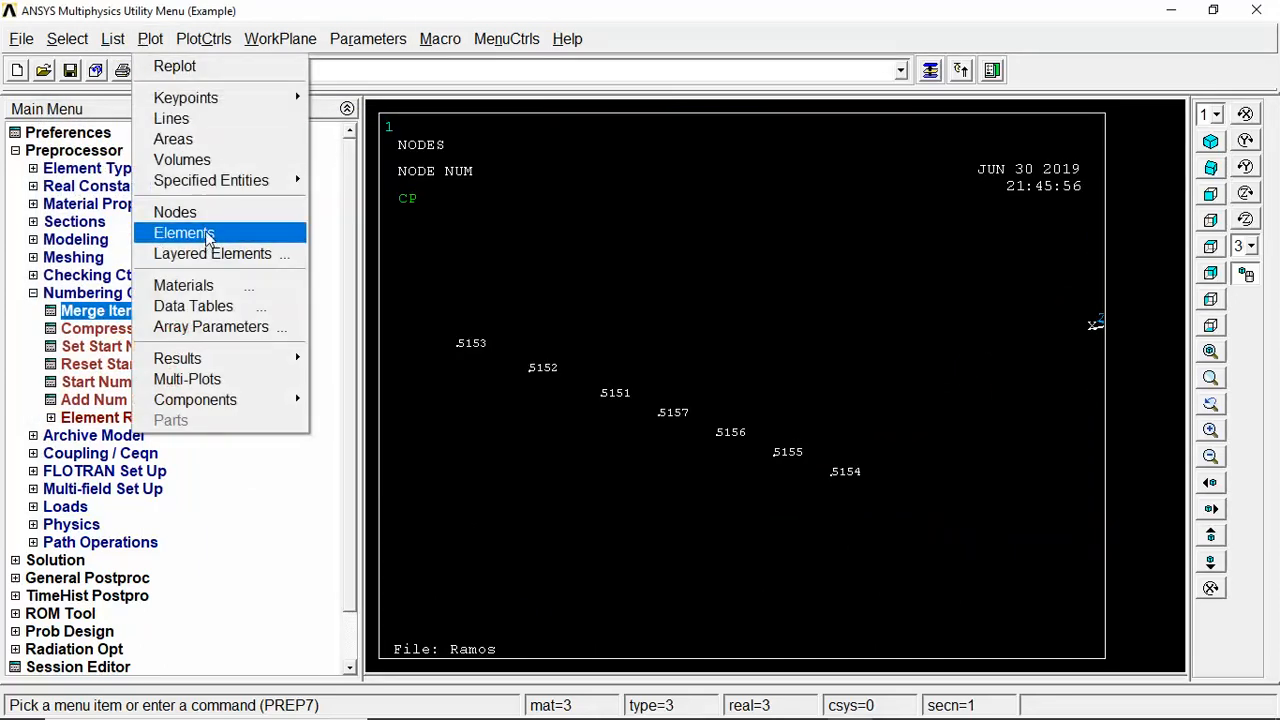
left_click(205, 234)
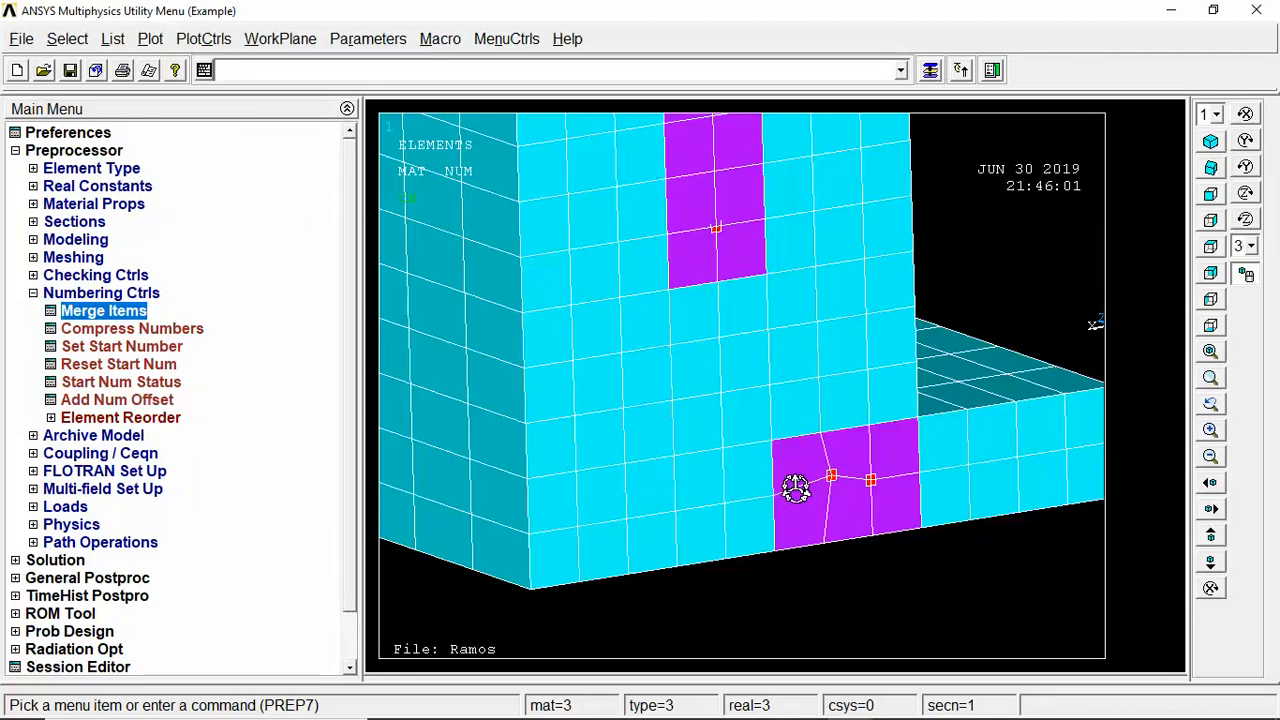
right_click_drag(809, 453, 752, 468, "ctrl")
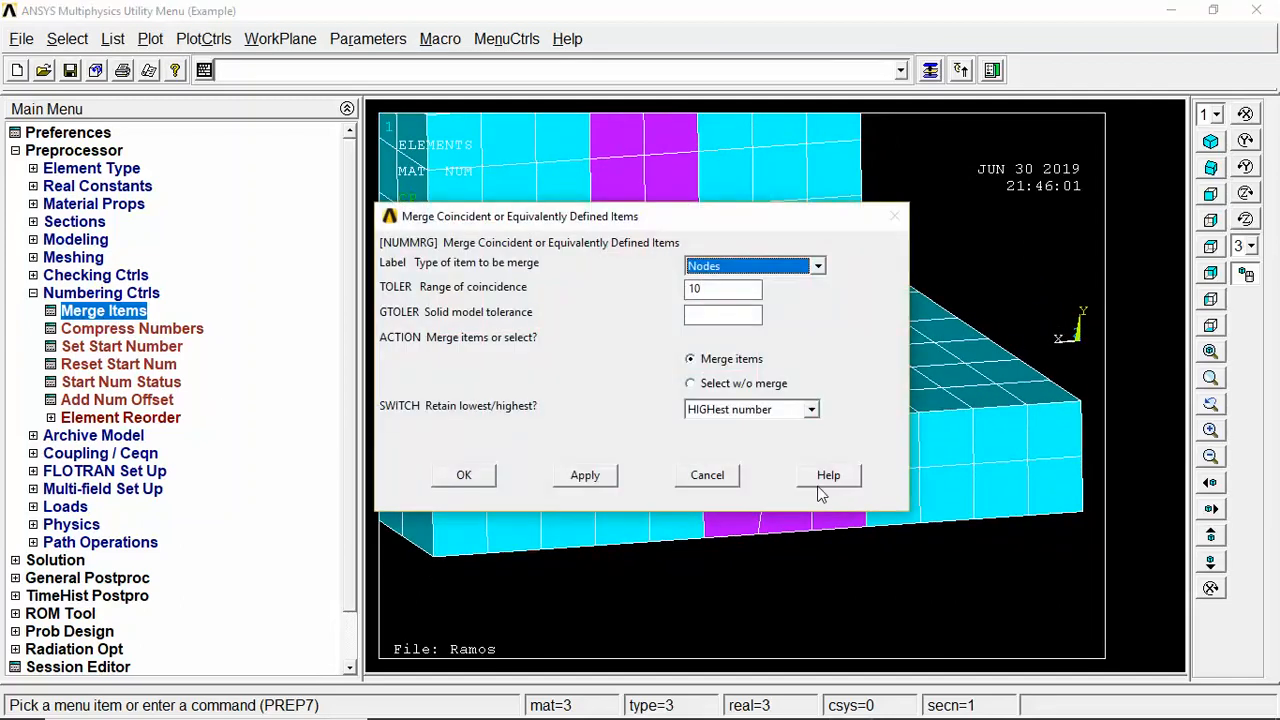
left_click(732, 483)
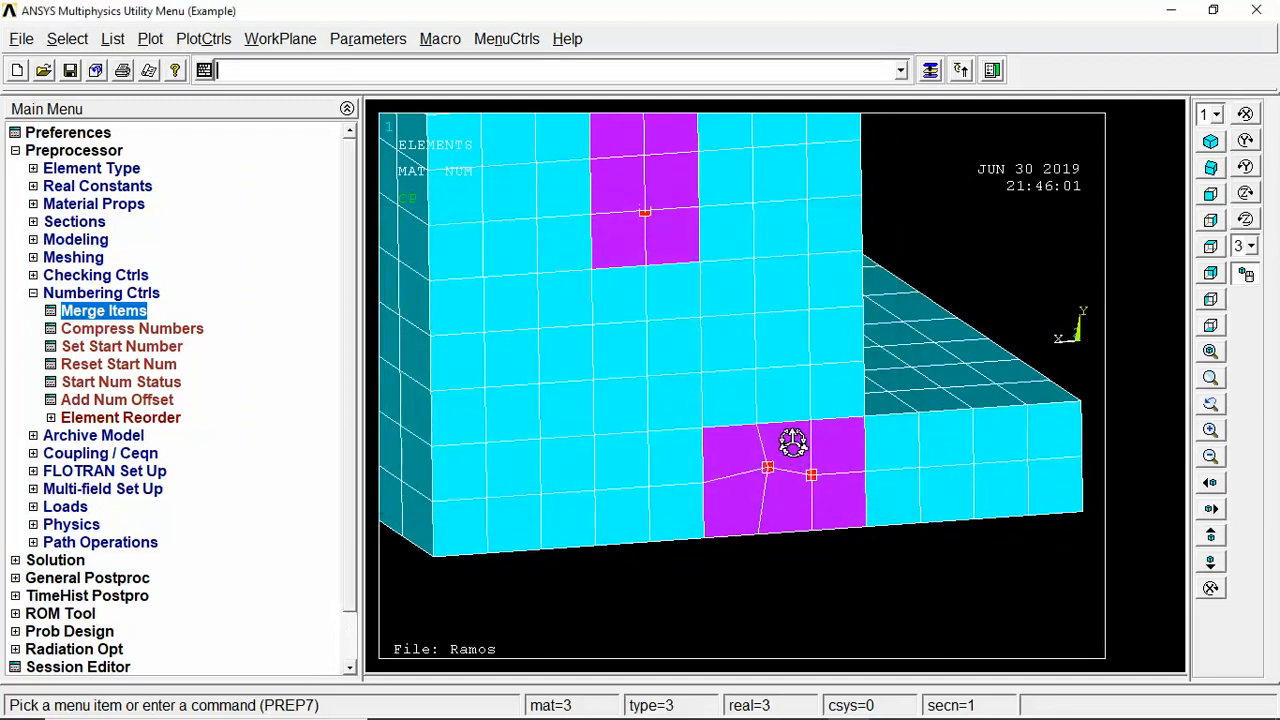
right_click_drag(794, 443, 760, 430, "ctrl")
left_click(1210, 482)
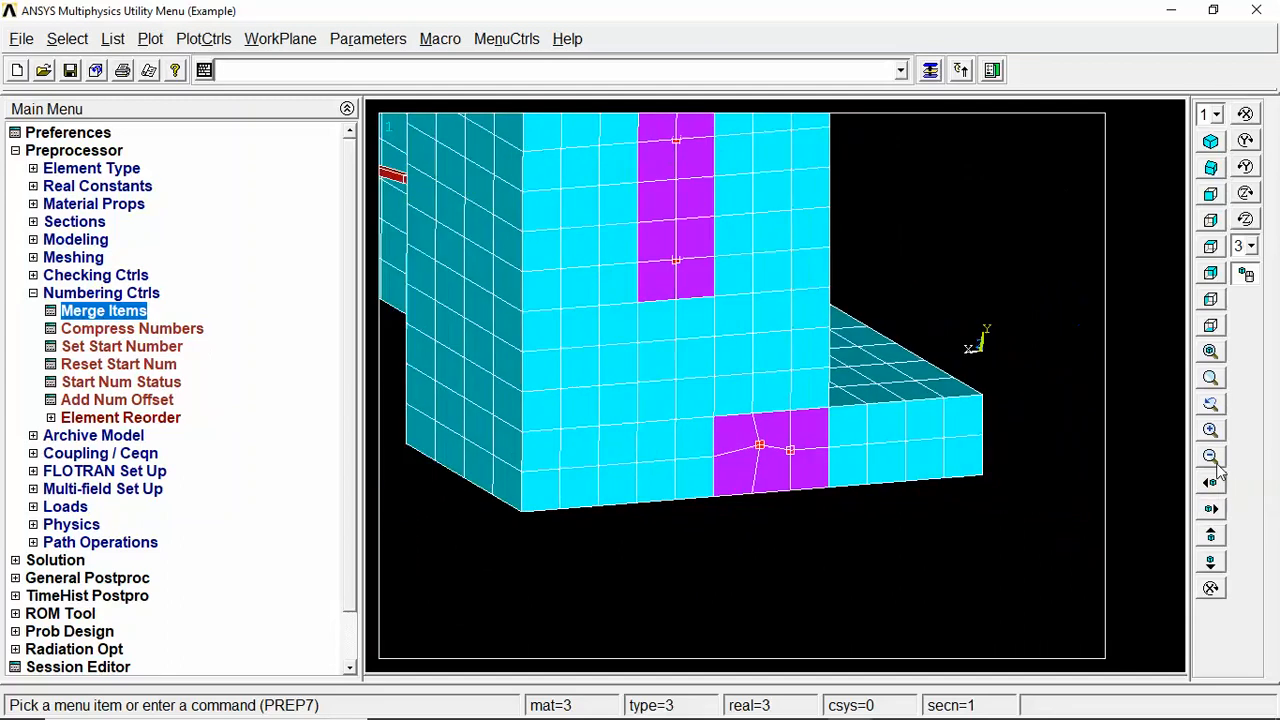
left_click(1210, 482)
mouse_move(727, 443)
right_mouse_down("ctrl")
mouse_move(691, 438)
mouse_move(787, 443)
right_mouse_up("ctrl")
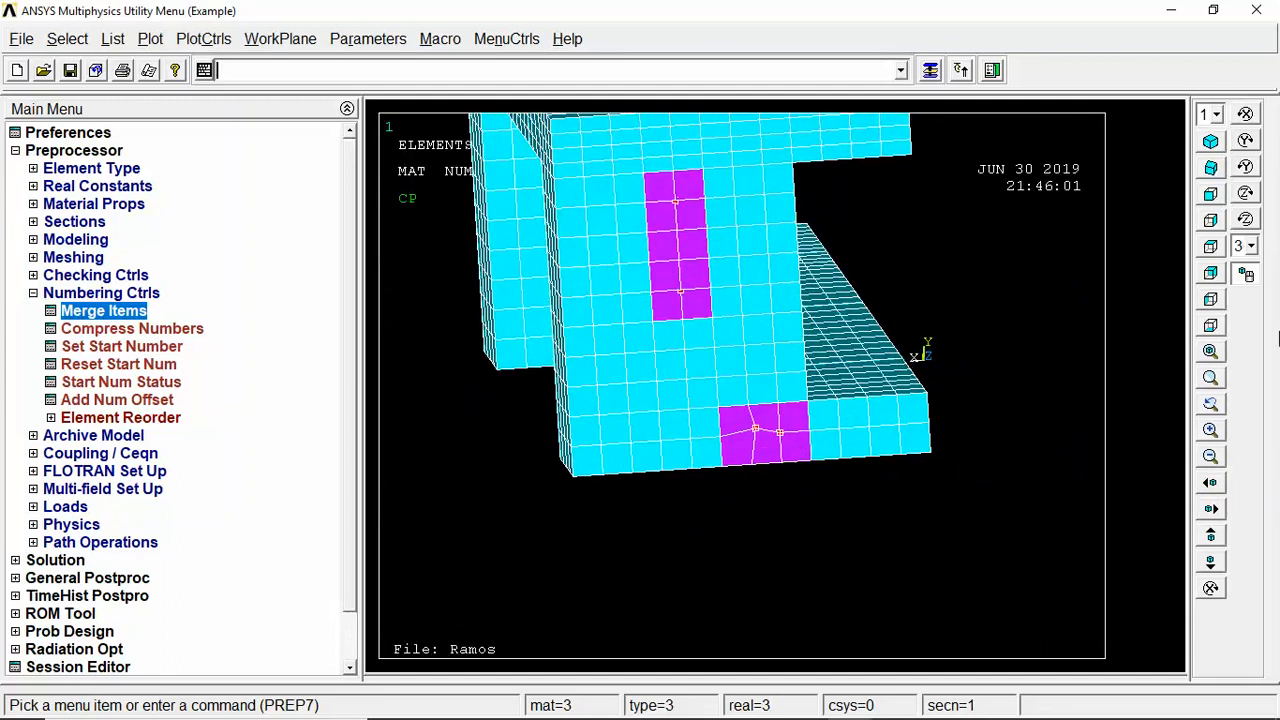
left_click(1213, 277)
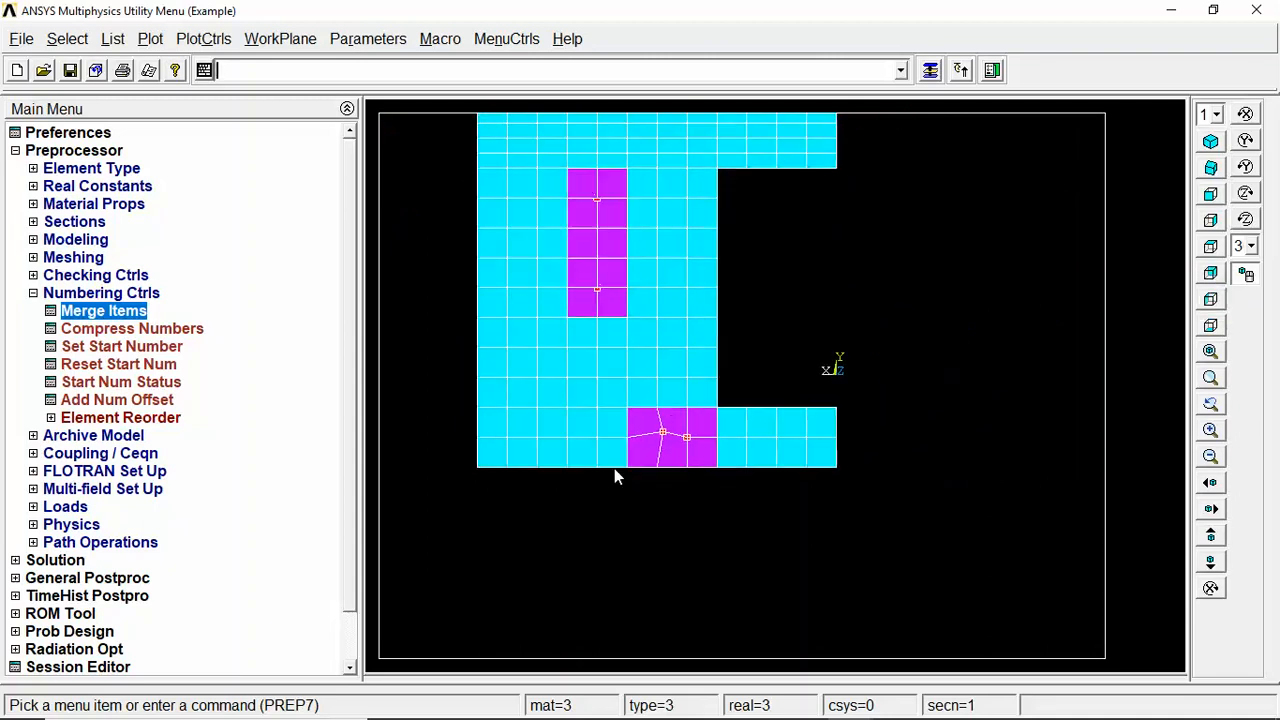
left_click(1210, 431)
left_click(1210, 431)
left_click_drag(688, 502, 863, 432, "ctrl")
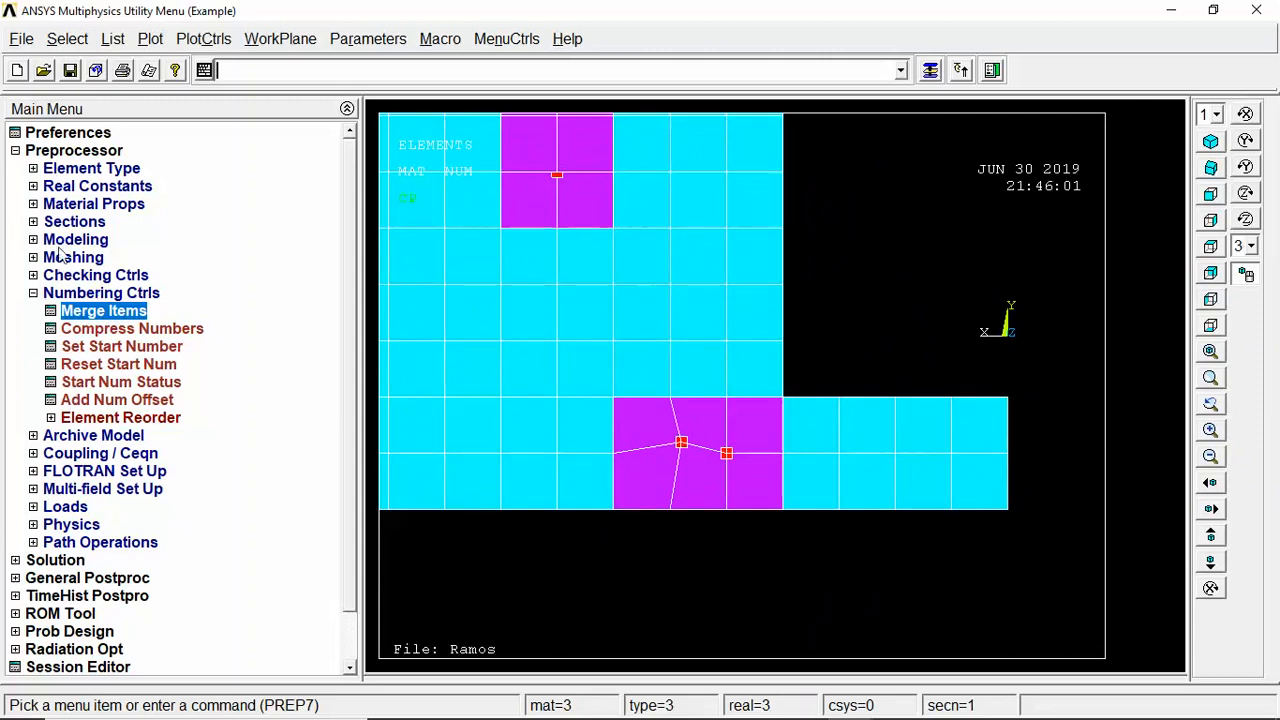
Expand the coupling tools and box-select from the full set the node row running through the right-hand tendon point of the lower purple plate
left_click(33, 293)
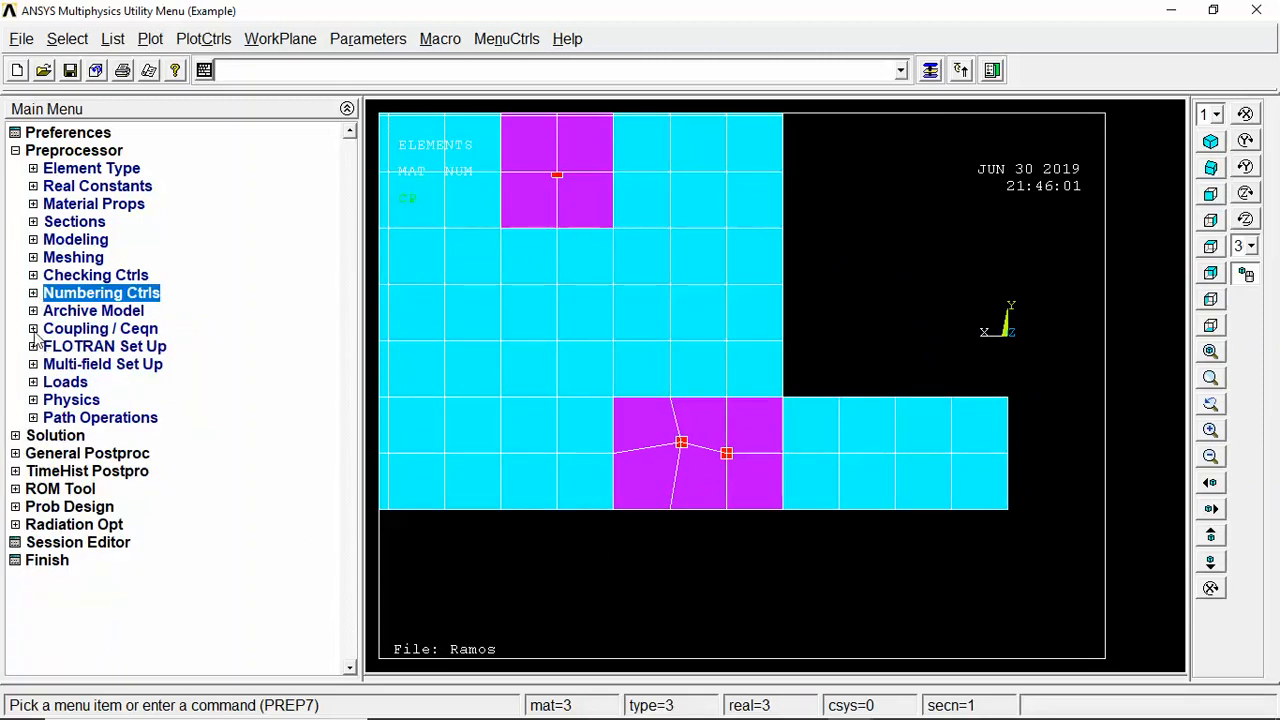
left_click(33, 329)
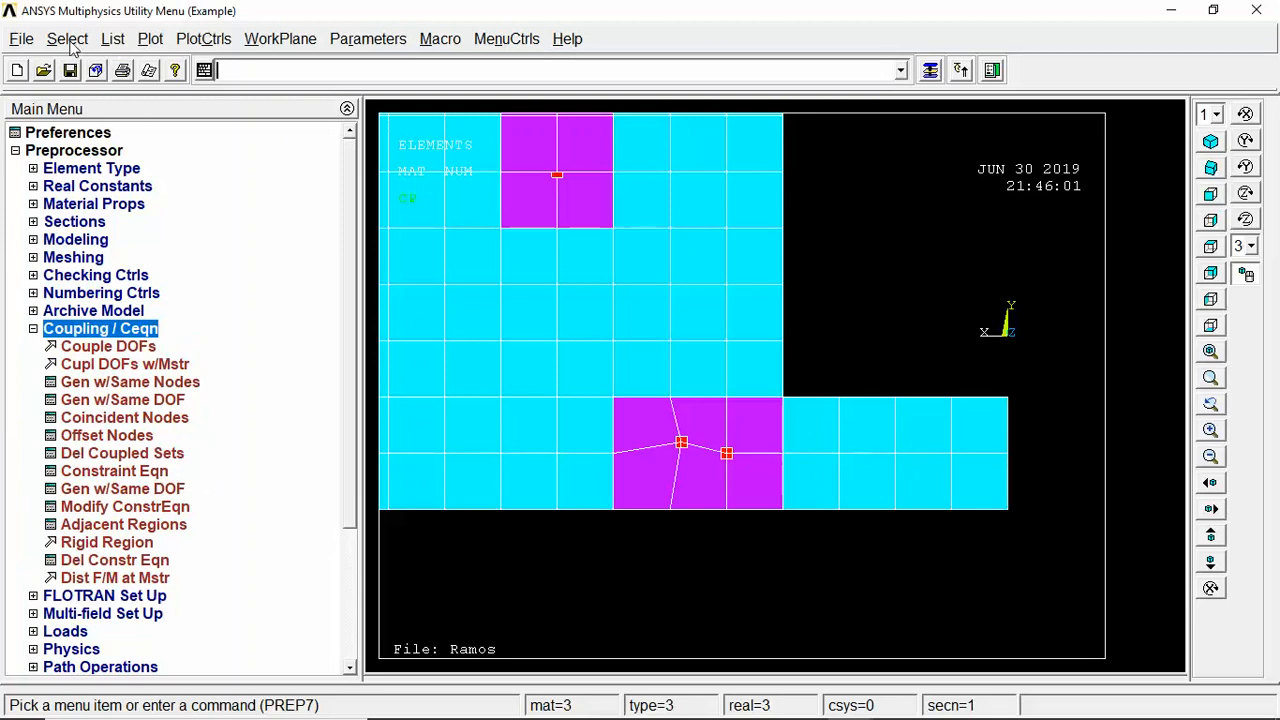
left_click_drag(616, 270, 777, 385, "ctrl")
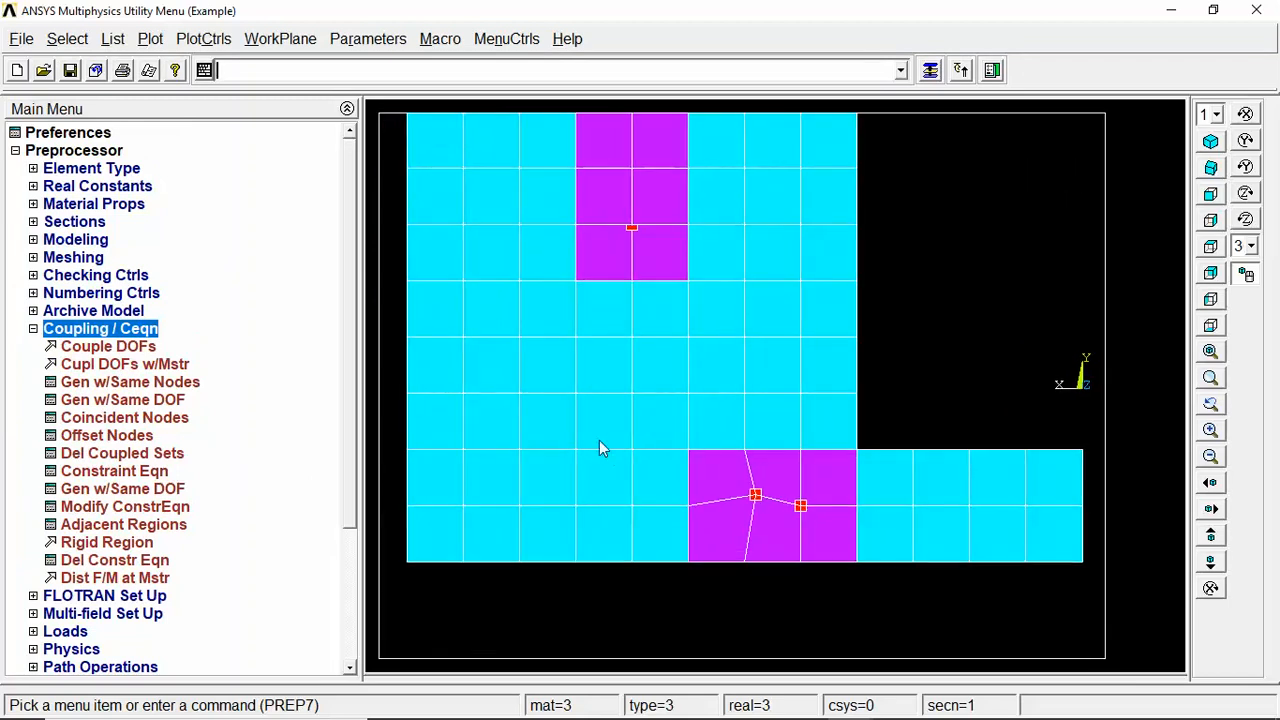
left_click(67, 38)
left_click(86, 63)
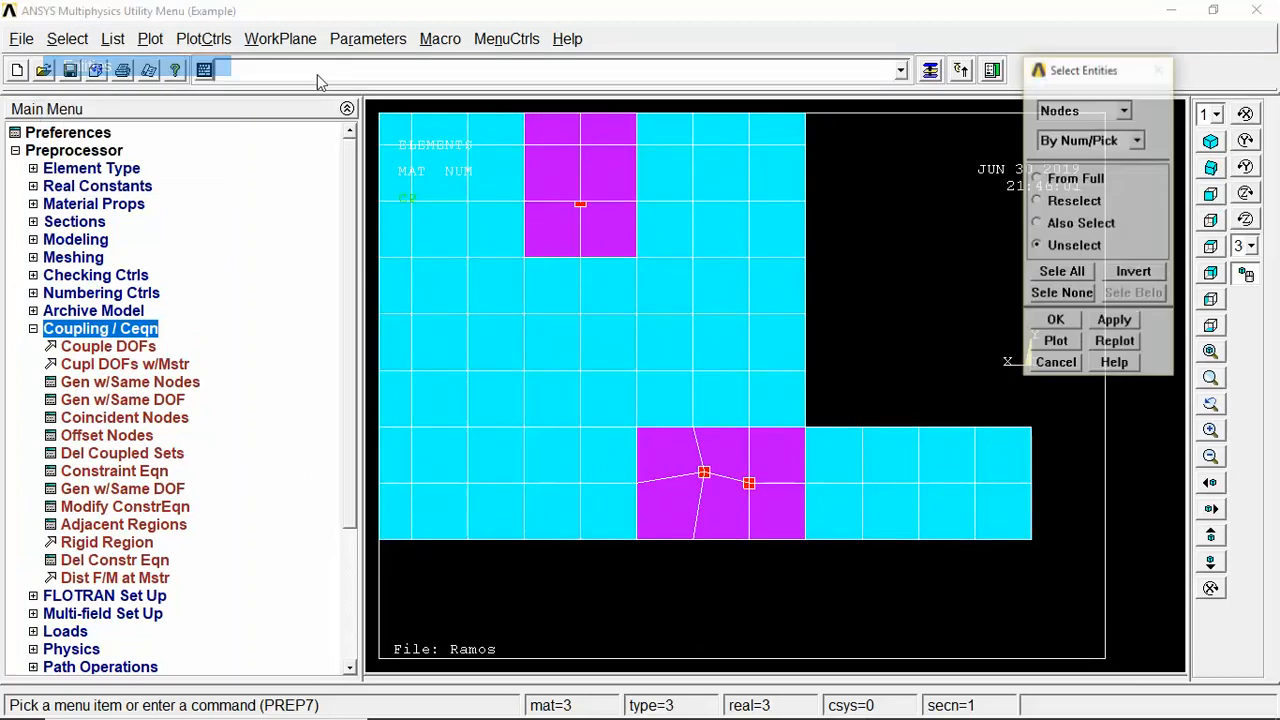
left_click(1060, 178)
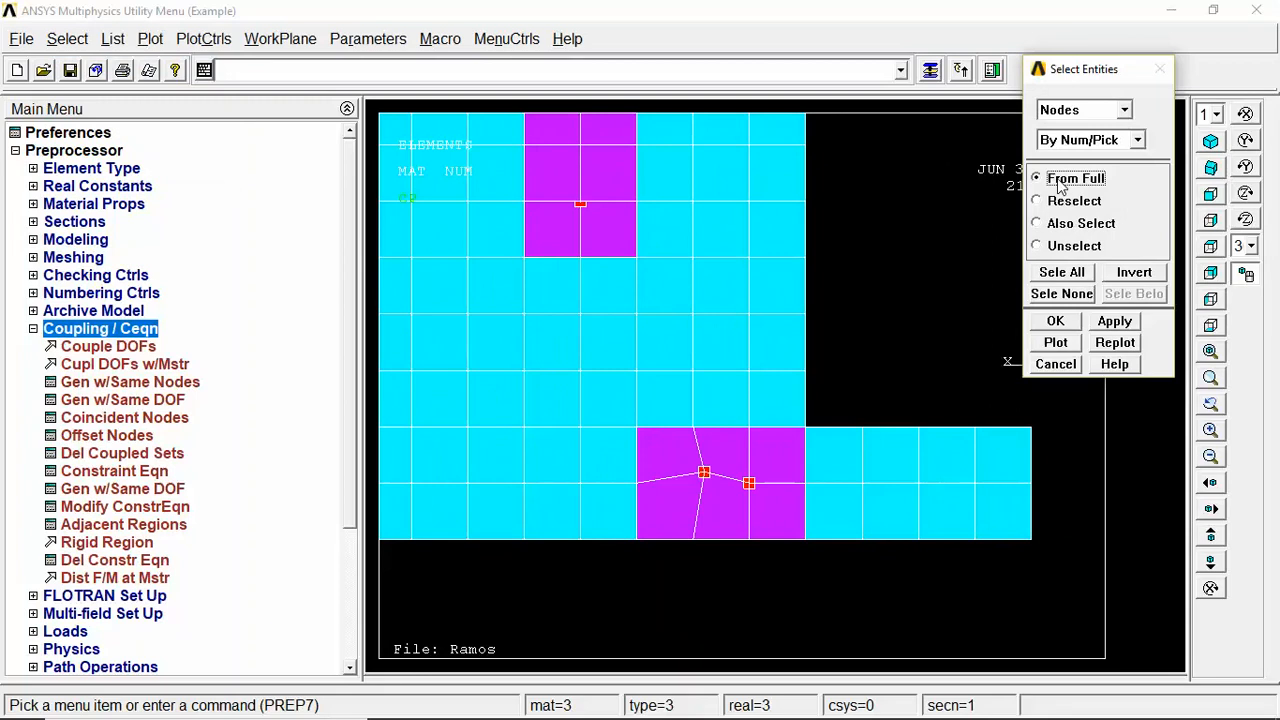
left_click(1056, 322)
left_click(114, 389)
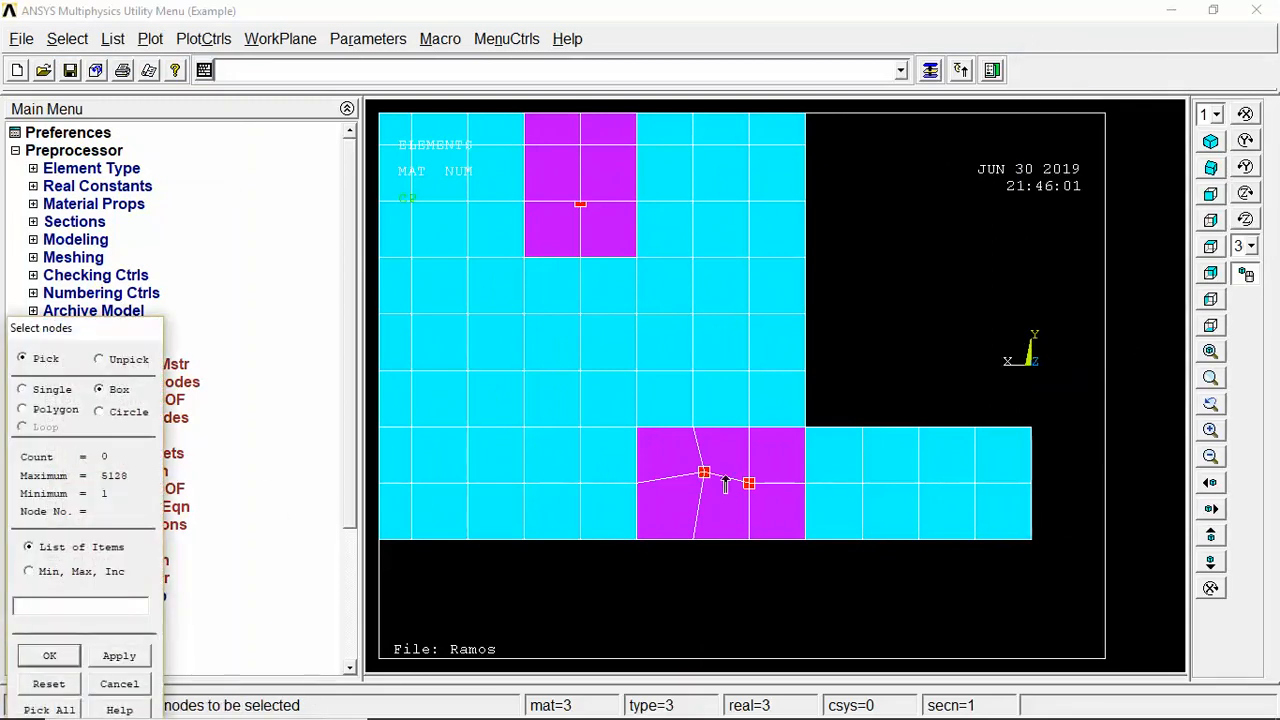
left_click_drag(730, 468, 766, 522)
left_click(49, 655)
Plot the selected nodes and show the whole row fitted in a side view
left_click(150, 38)
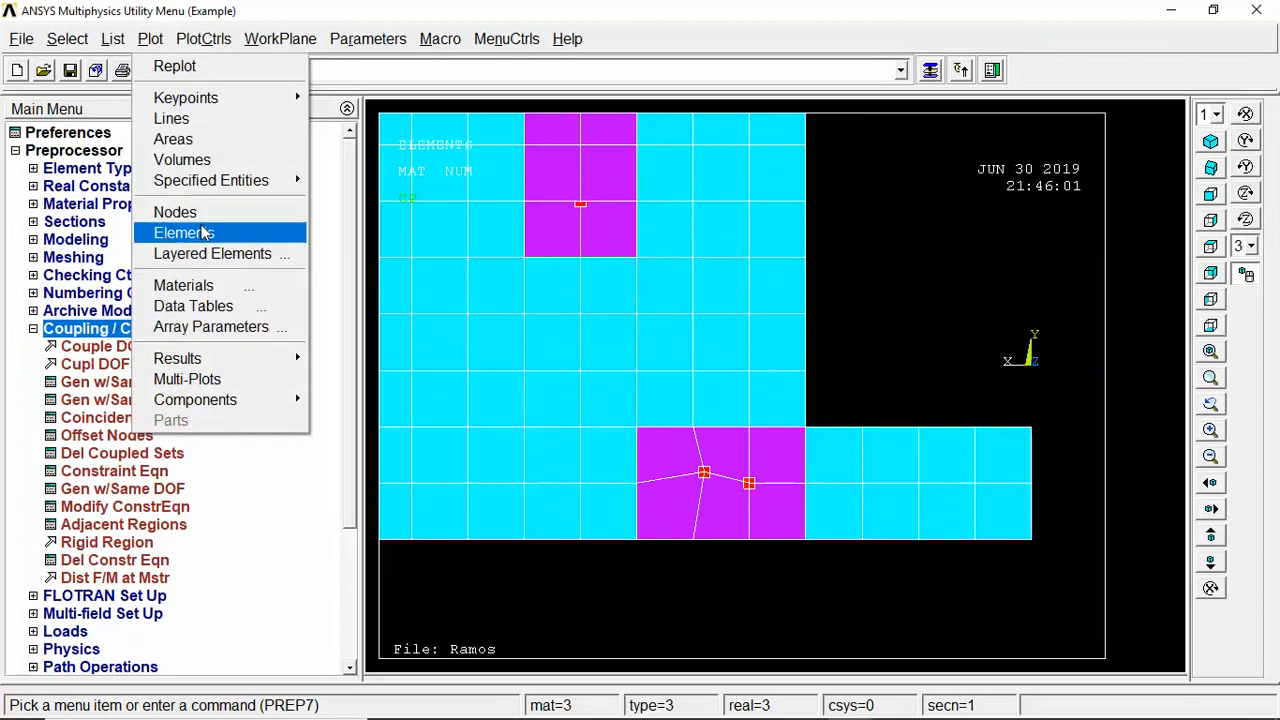
left_click(175, 212)
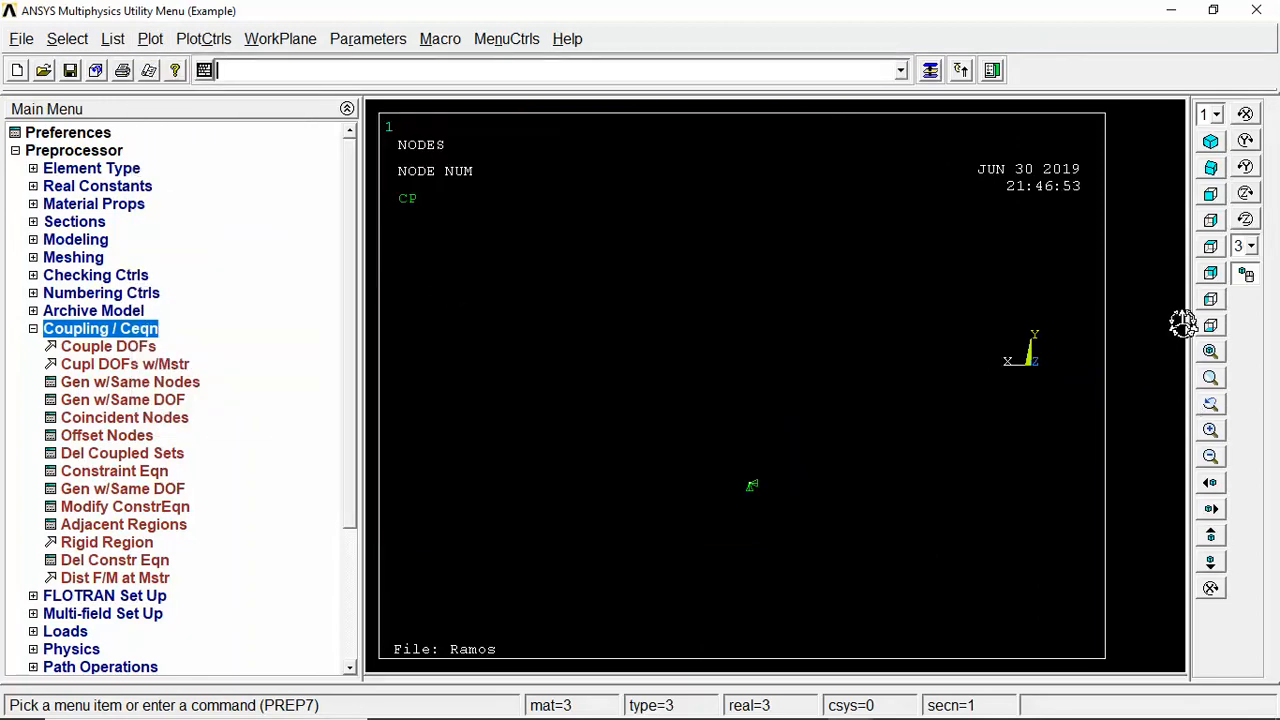
left_click(1210, 222)
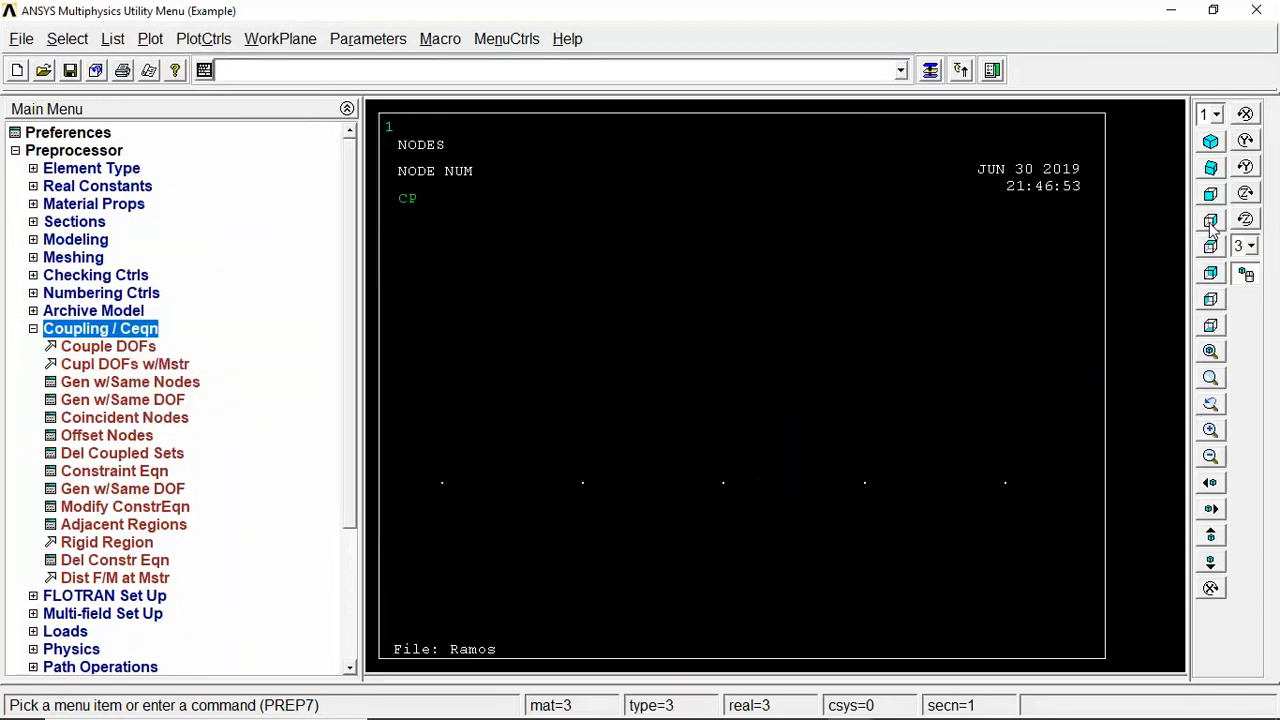
left_click(1211, 353)
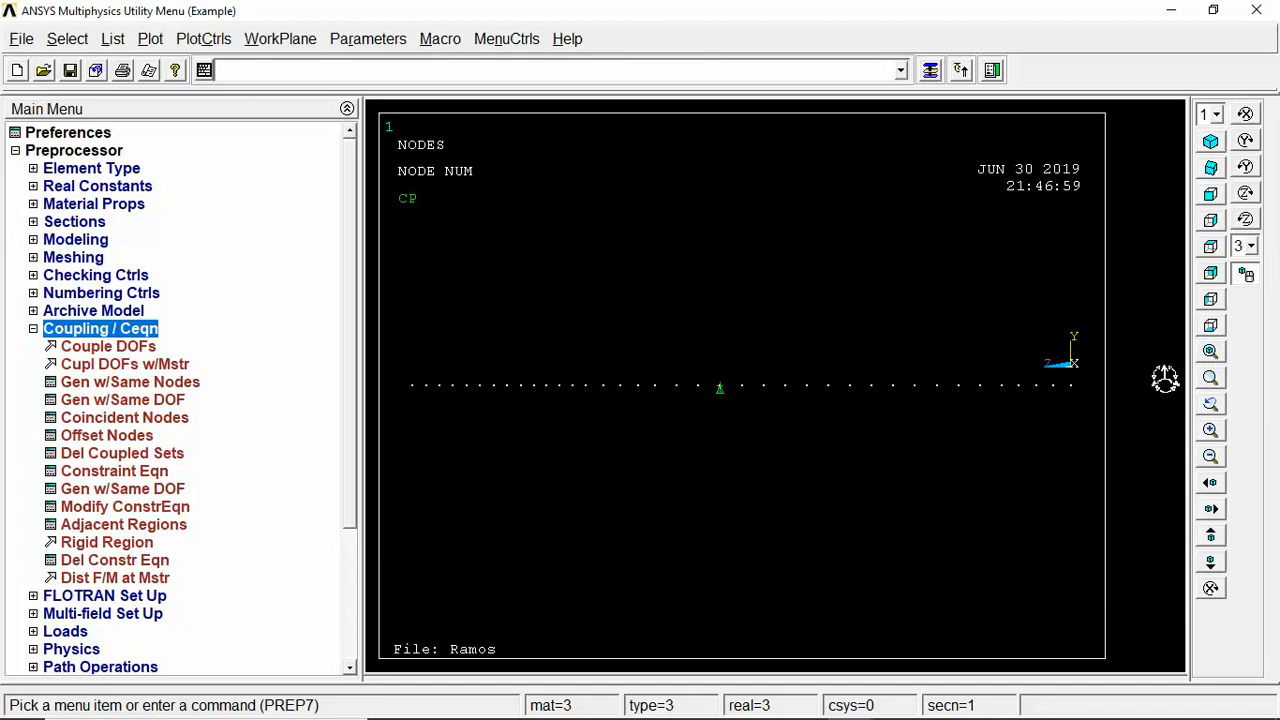
Plot the volumes and box-unselect the lower nodes at three vertical volume boundaries: near the beam's left end, mid-length, and near its right end
left_click(145, 40)
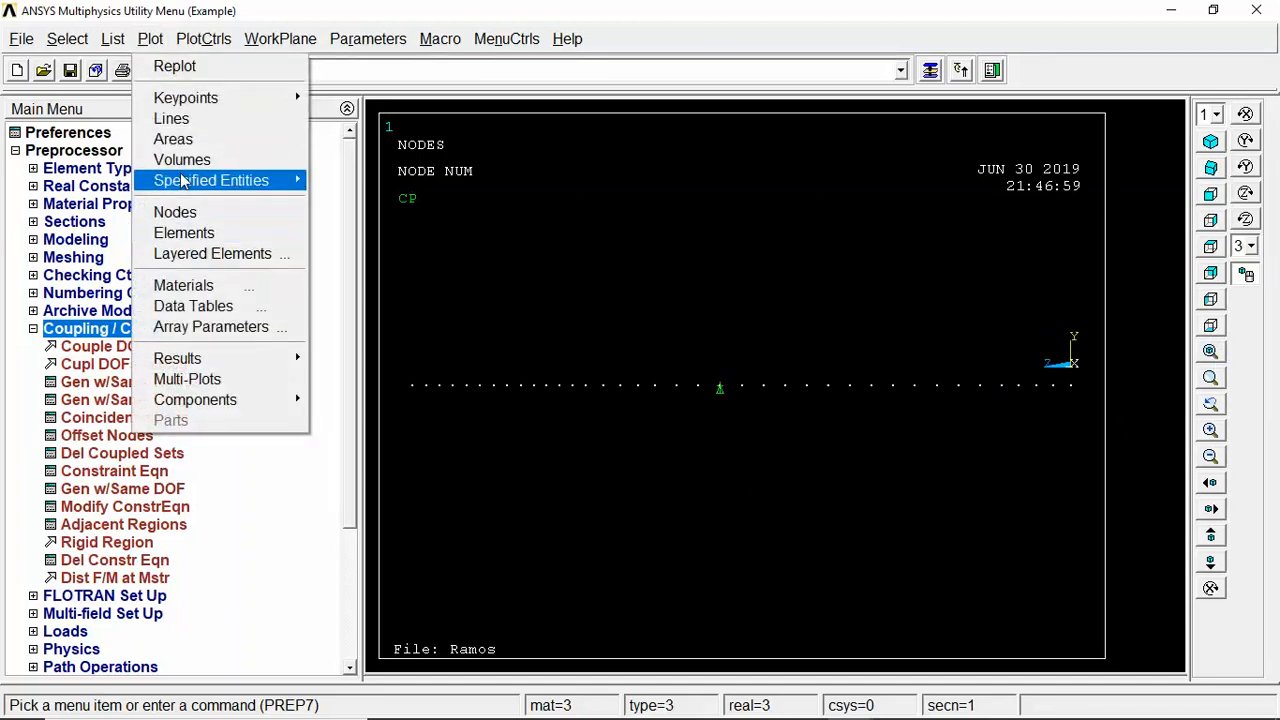
left_click(181, 161)
left_click(67, 38)
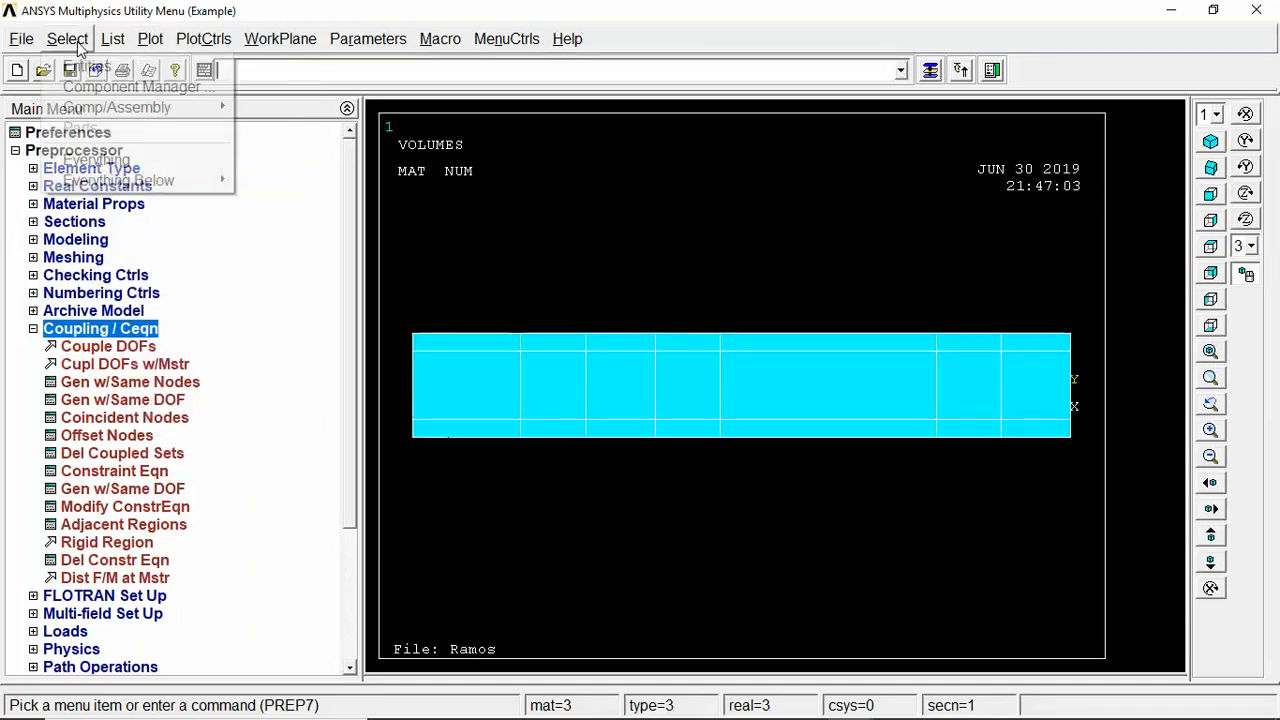
left_click(93, 67)
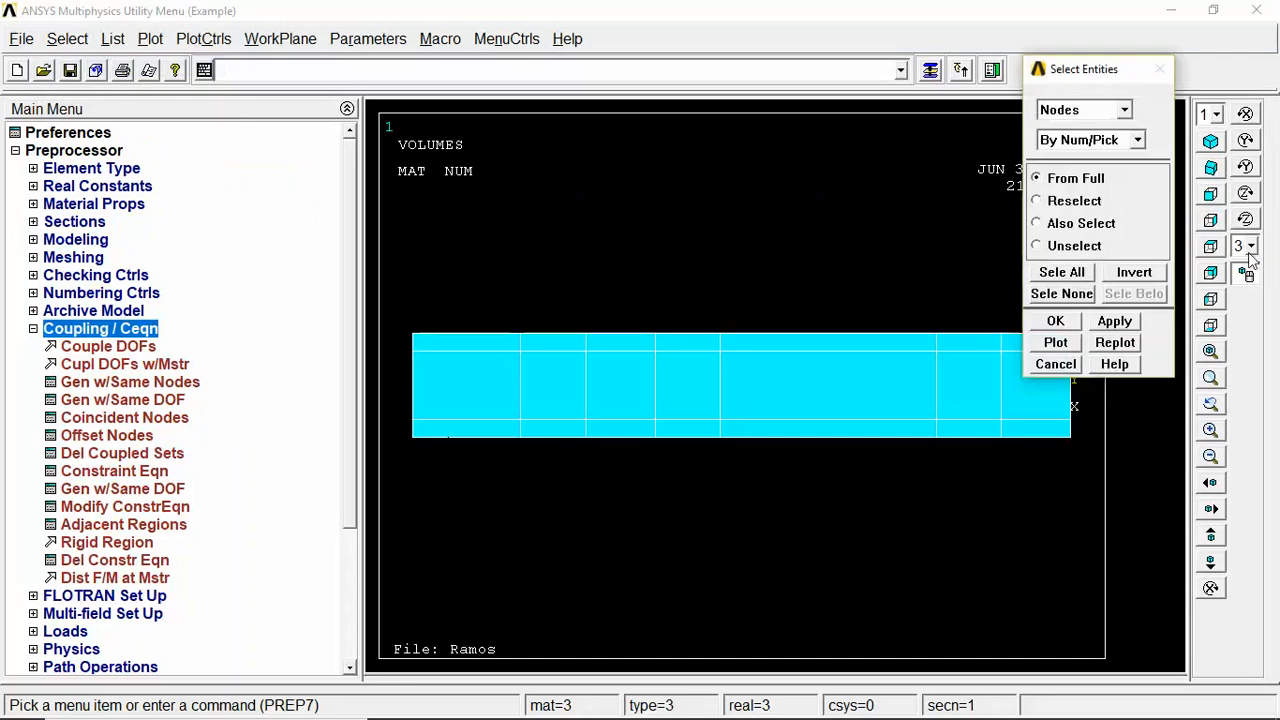
left_click(1050, 246)
left_click(1058, 322)
left_click(117, 389)
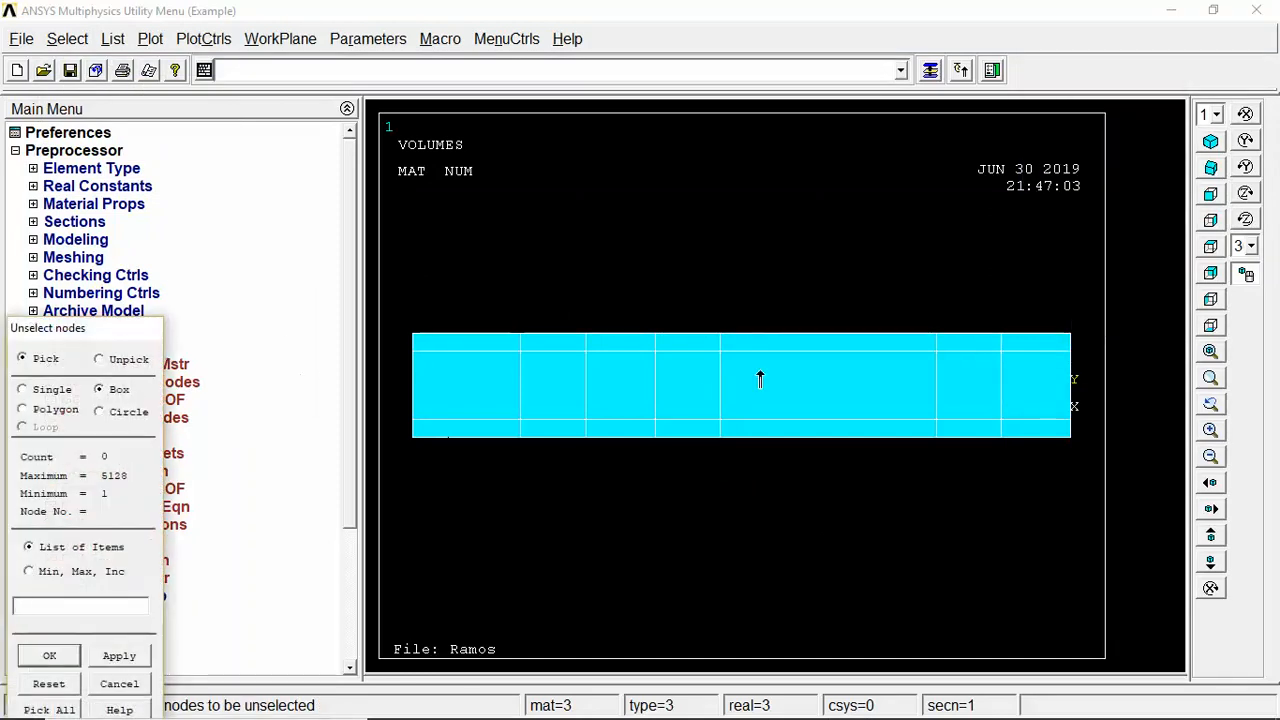
left_click_drag(932, 406, 934, 465)
left_click_drag(724, 400, 713, 466)
left_click_drag(524, 404, 513, 480)
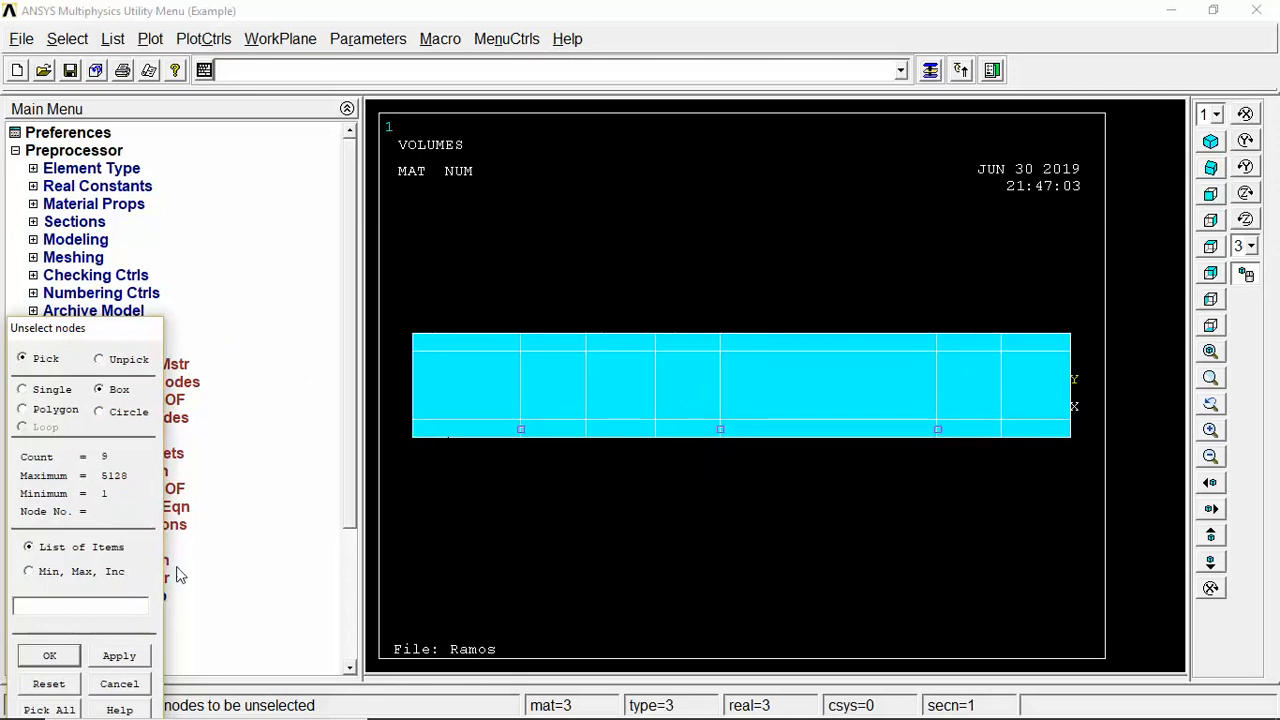
left_click(45, 660)
Plot the remaining selected nodes and the elements, and inspect the beam with its tendons in an oblique view
left_click(150, 39)
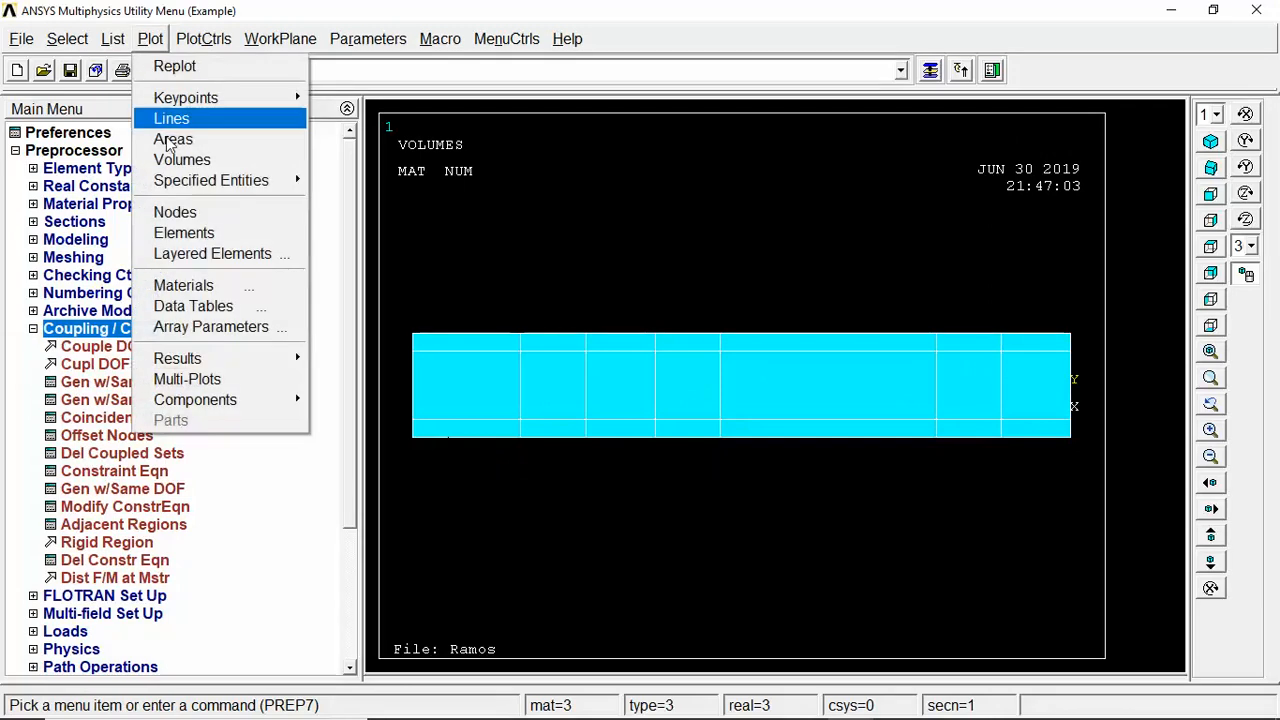
left_click(190, 212)
right_click_drag(914, 374, 720, 460, "ctrl")
left_click(151, 42)
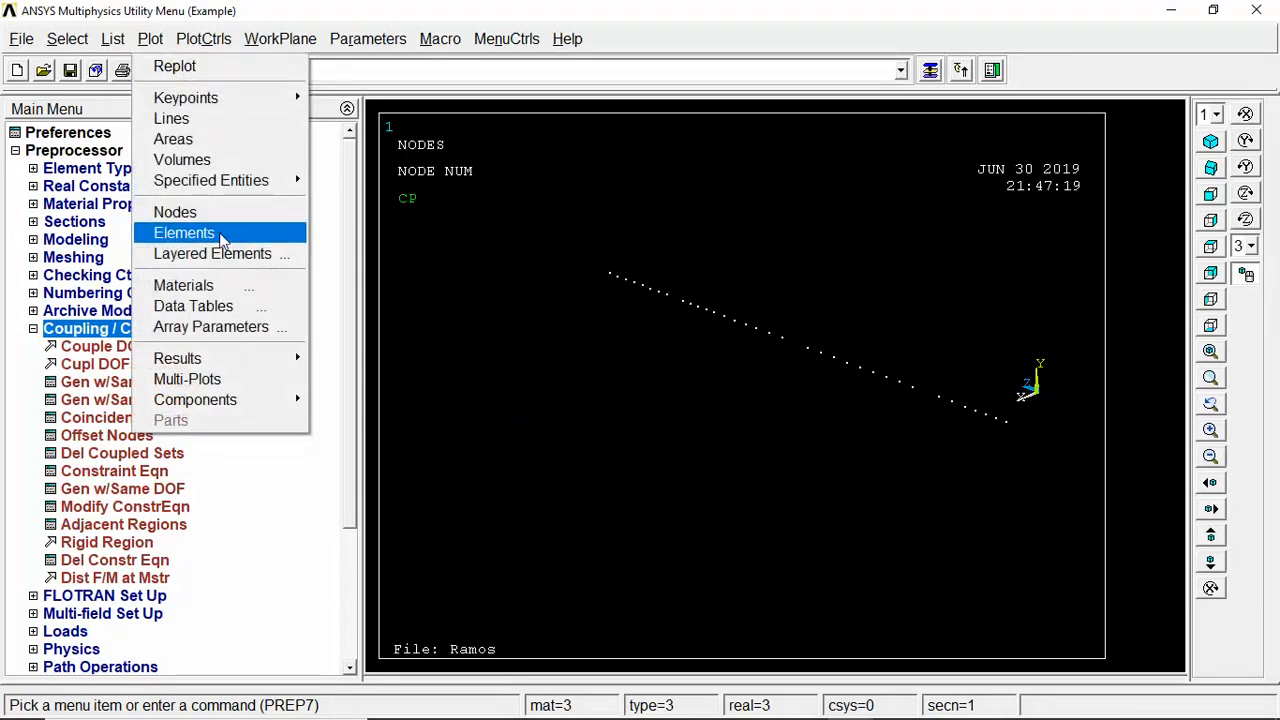
left_click(184, 233)
right_click_drag(854, 326, 637, 449, "ctrl")
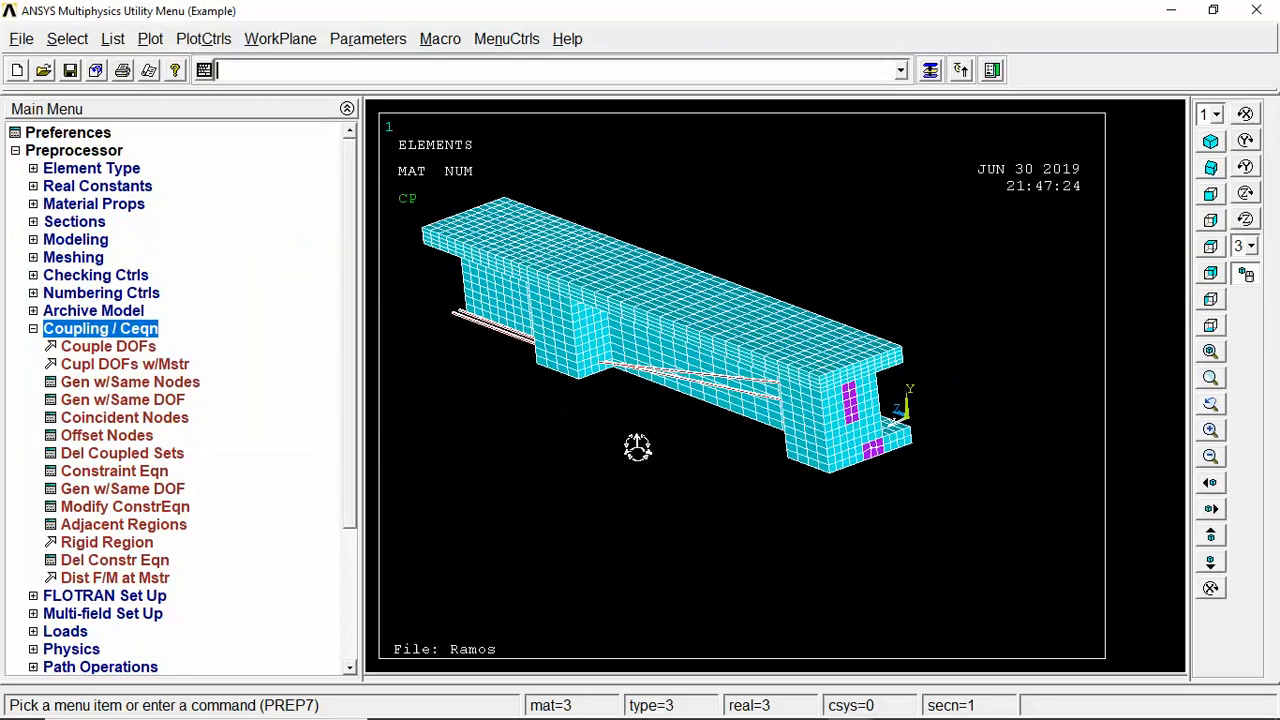
right_click_drag(801, 448, 861, 487, "ctrl")
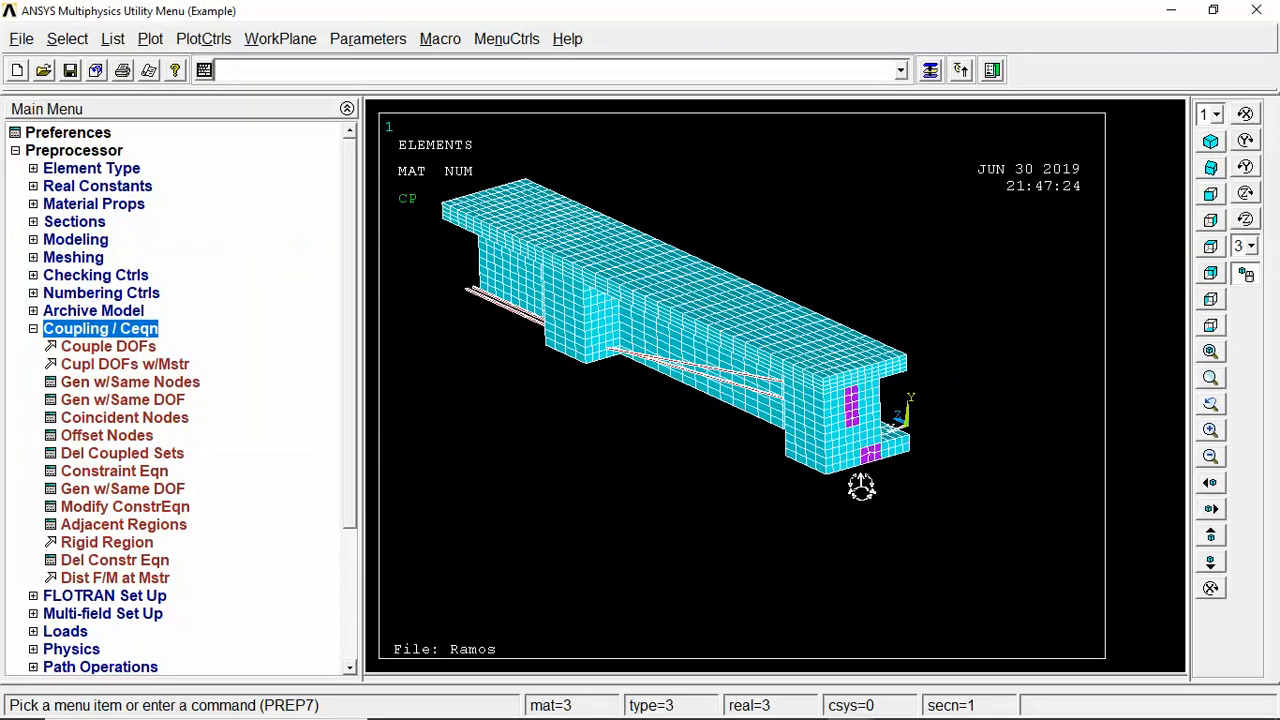
left_click(1210, 432)
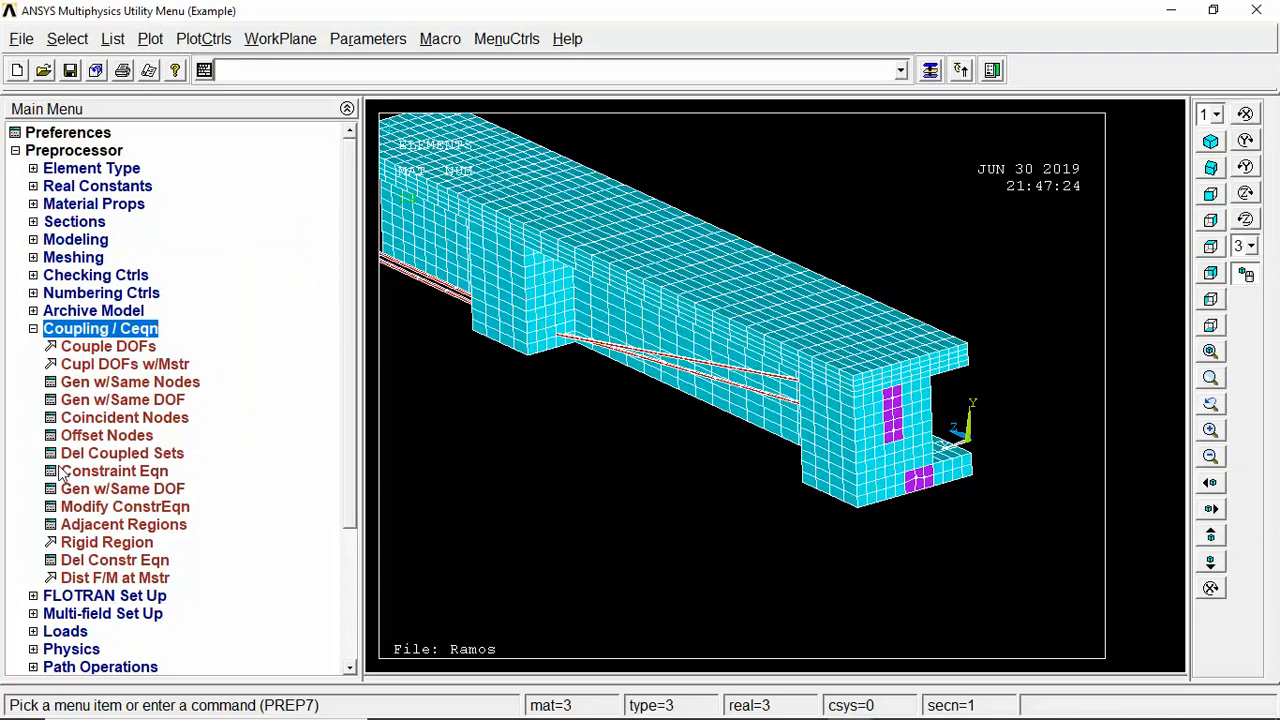
Couple the coincident nodes with all appropriate degrees of freedom and a coincidence tolerance of 0.0001
left_click(110, 418)
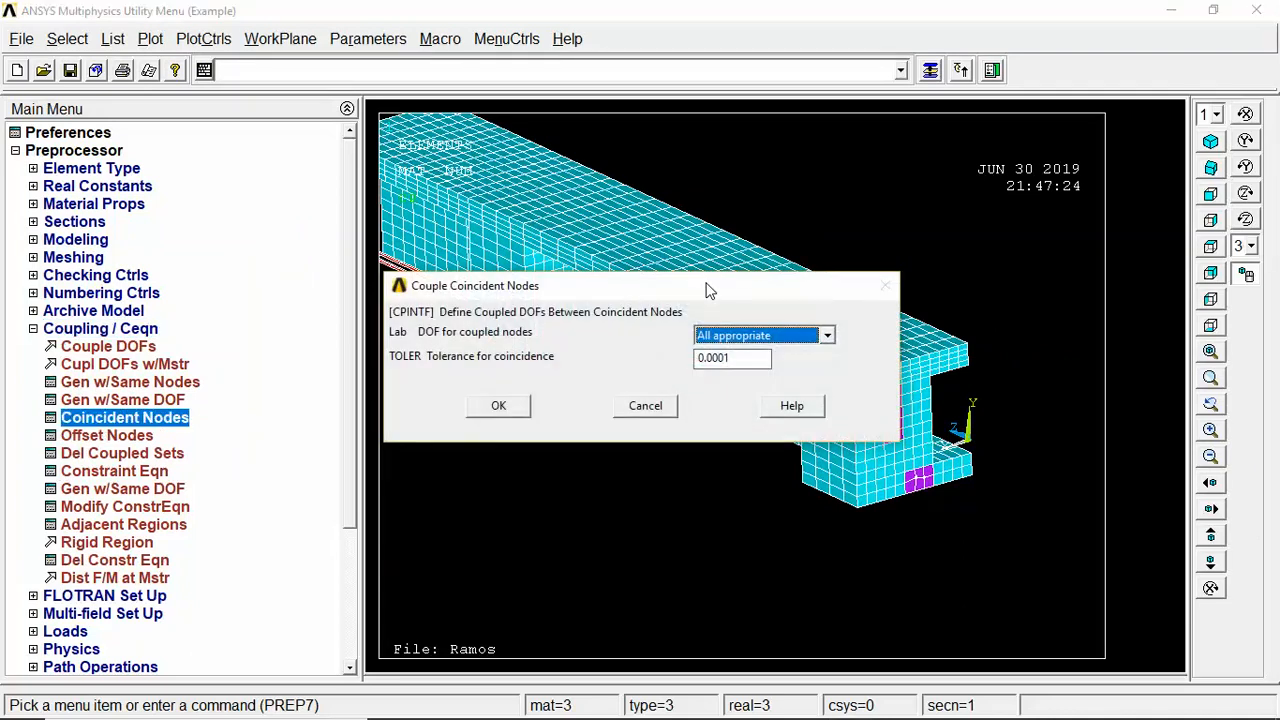
left_click_drag(706, 289, 421, 137)
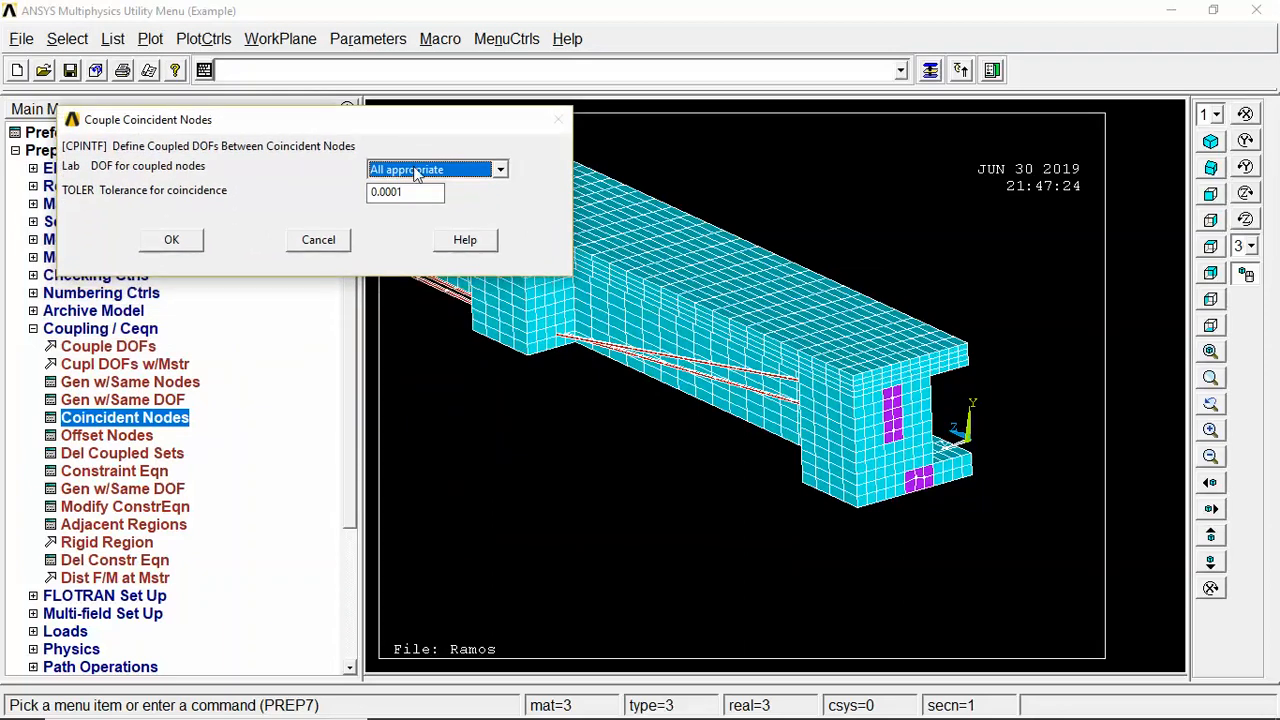
left_click(418, 172)
left_click(418, 172)
left_click(418, 172)
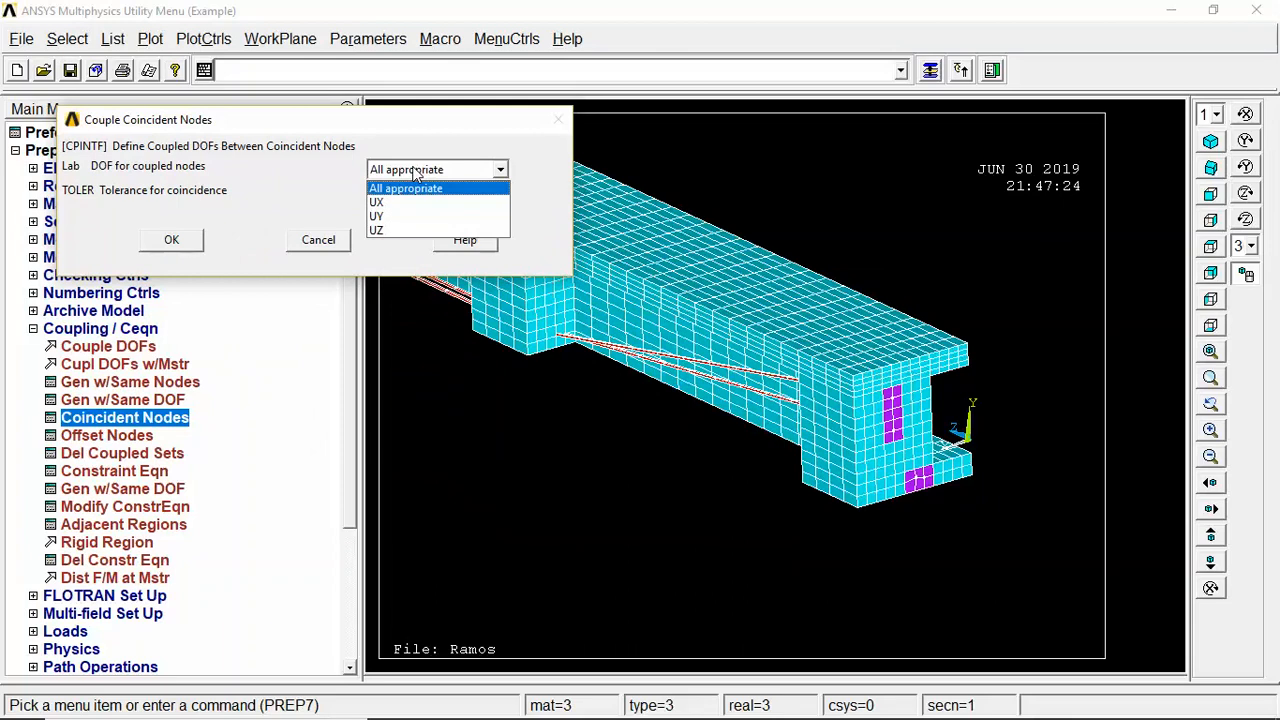
left_click(418, 172)
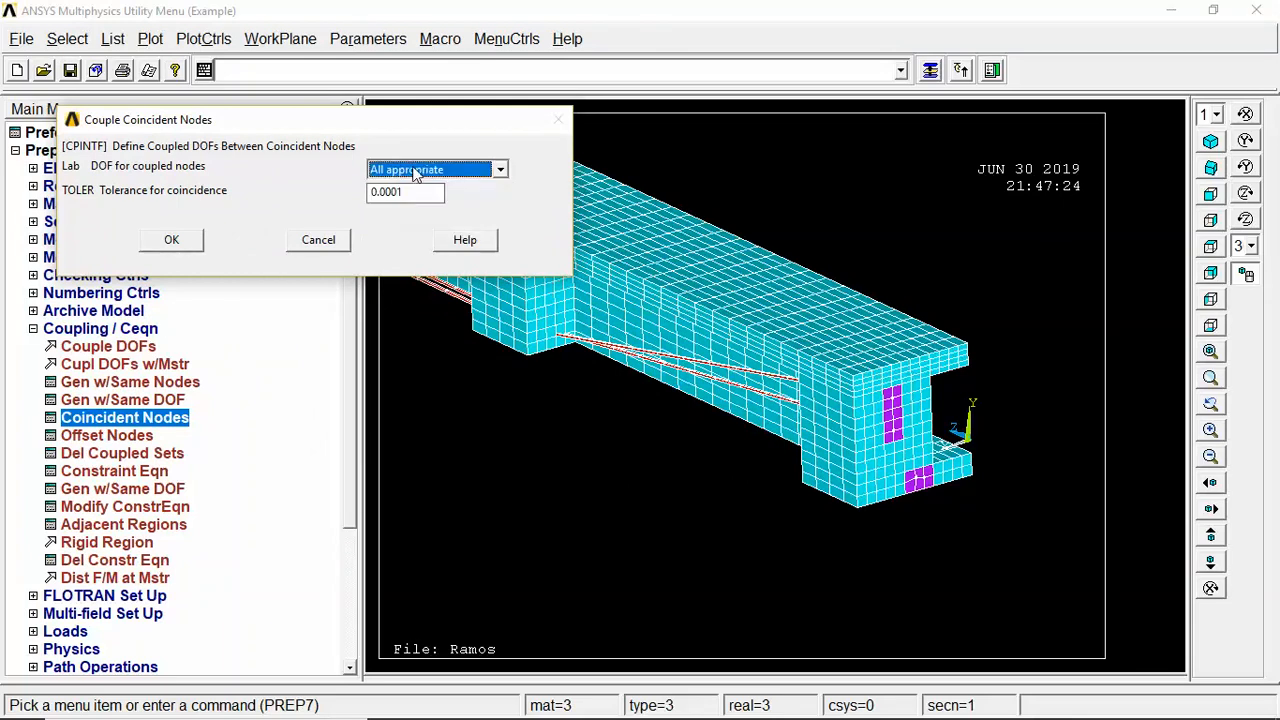
left_click(418, 172)
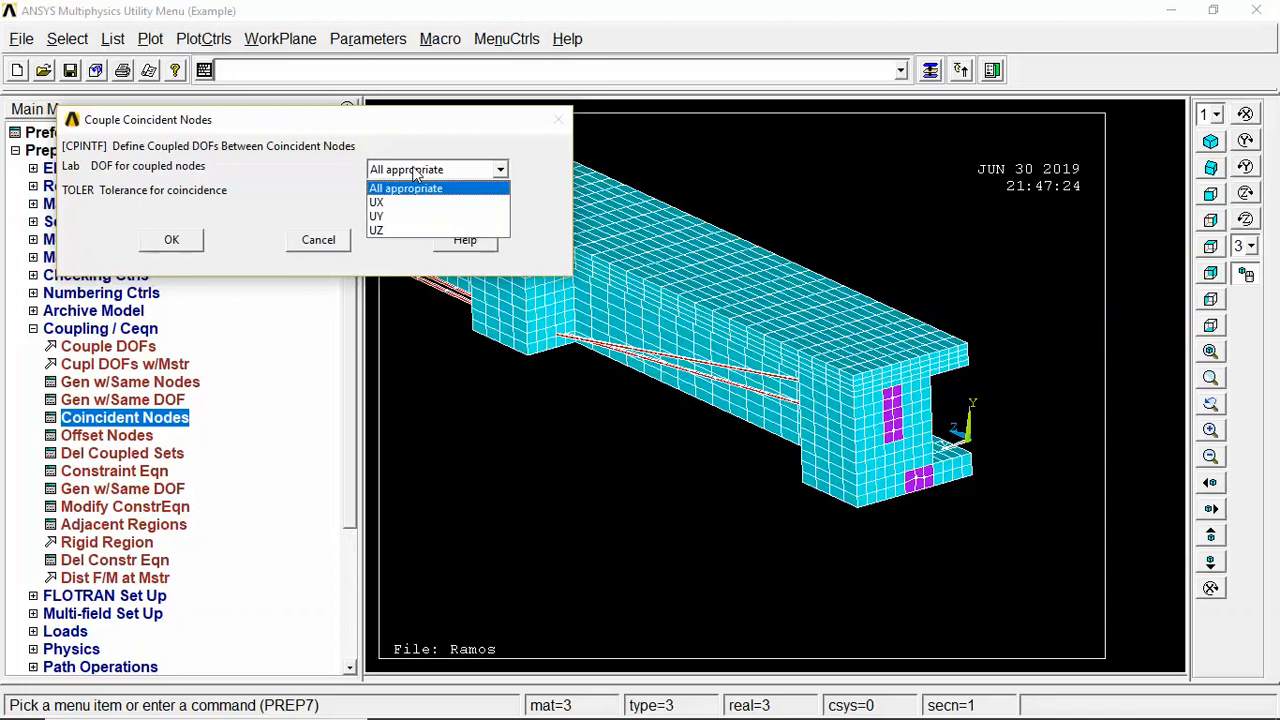
left_click(418, 173)
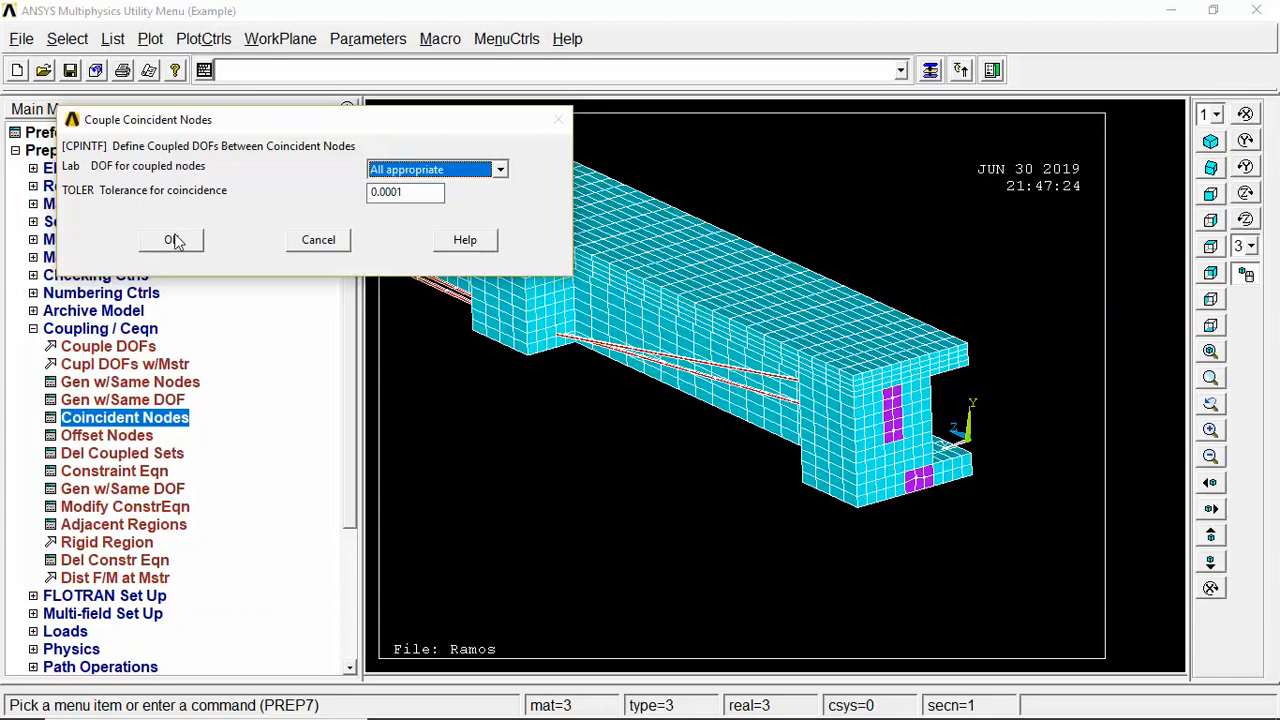
left_click(160, 242)
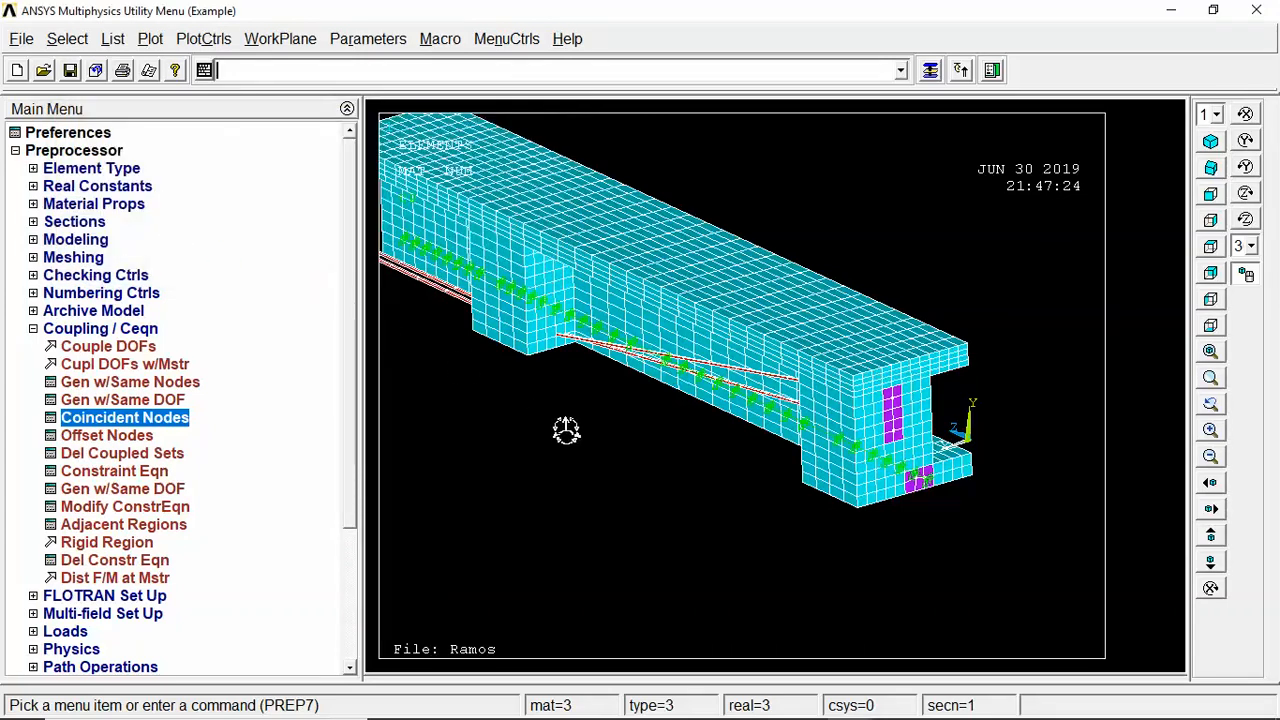
Plot the selected nodes and examine the coupling symbols along the tendon row up close
left_click(146, 41)
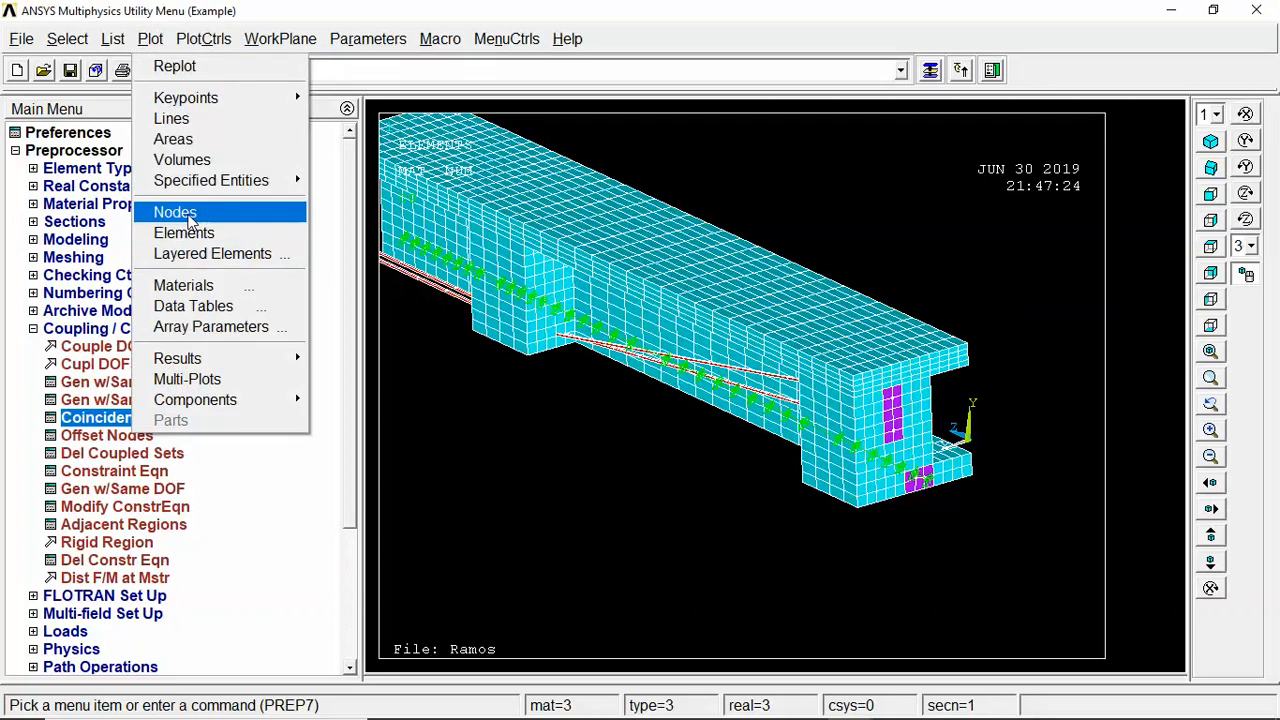
left_click(176, 212)
left_click(1213, 432)
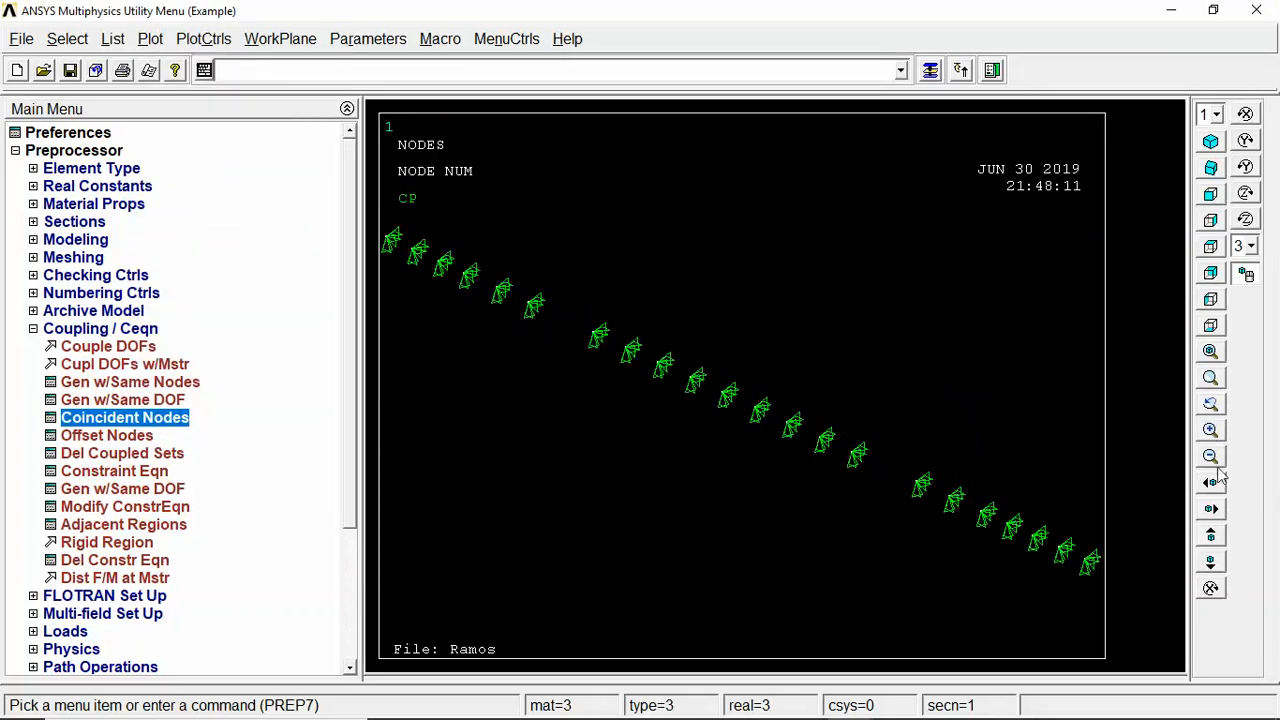
left_click(1210, 431)
right_click_drag(882, 488, 936, 533)
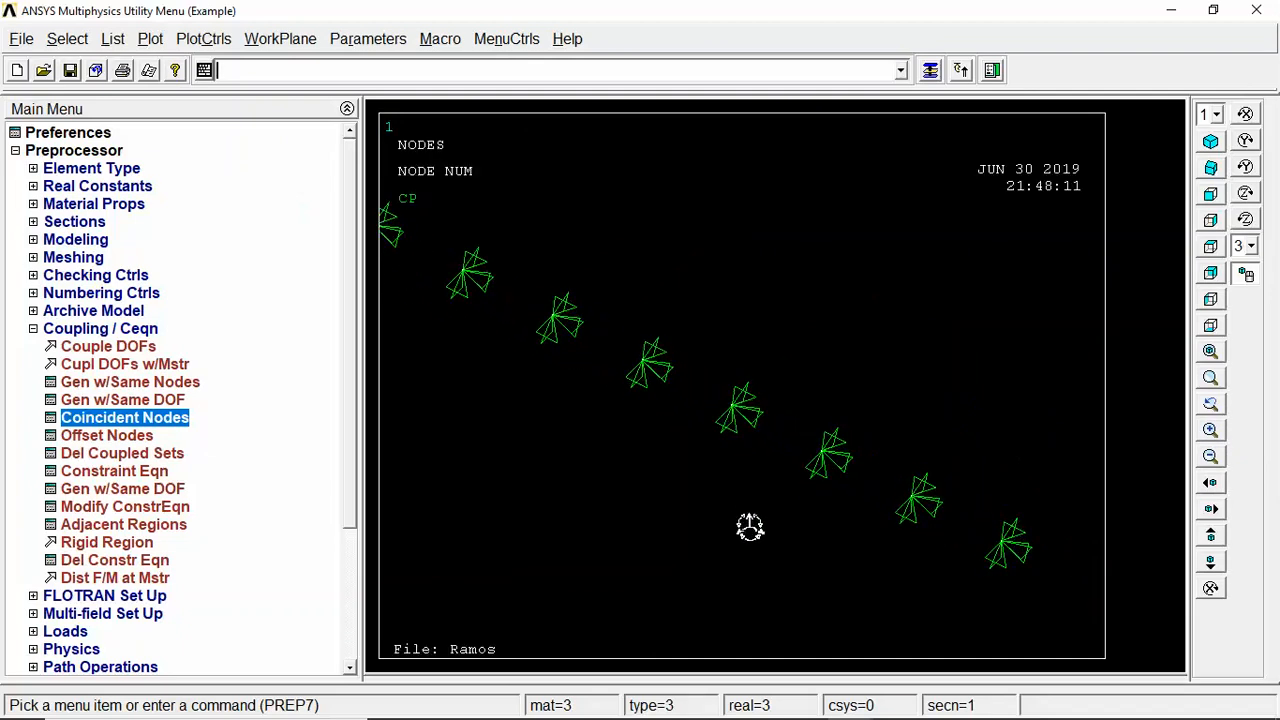
right_click_drag(751, 527, 781, 539)
left_click(1212, 458)
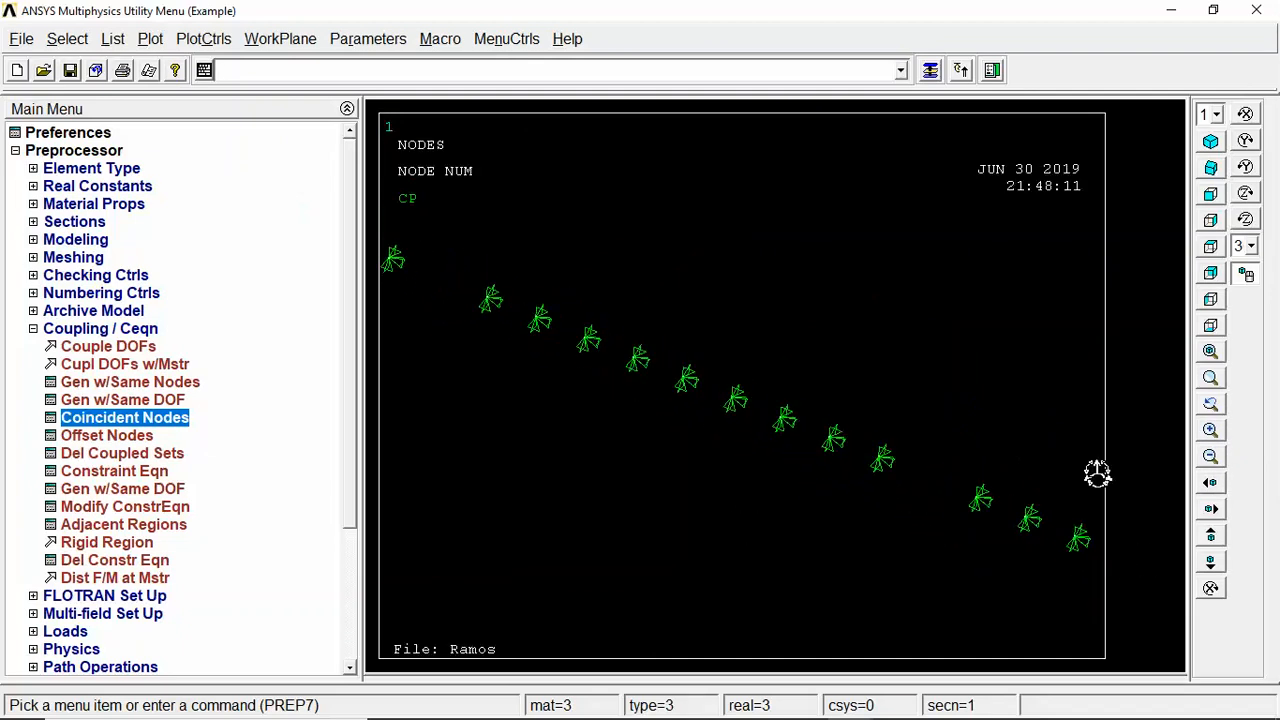
left_click(1212, 458)
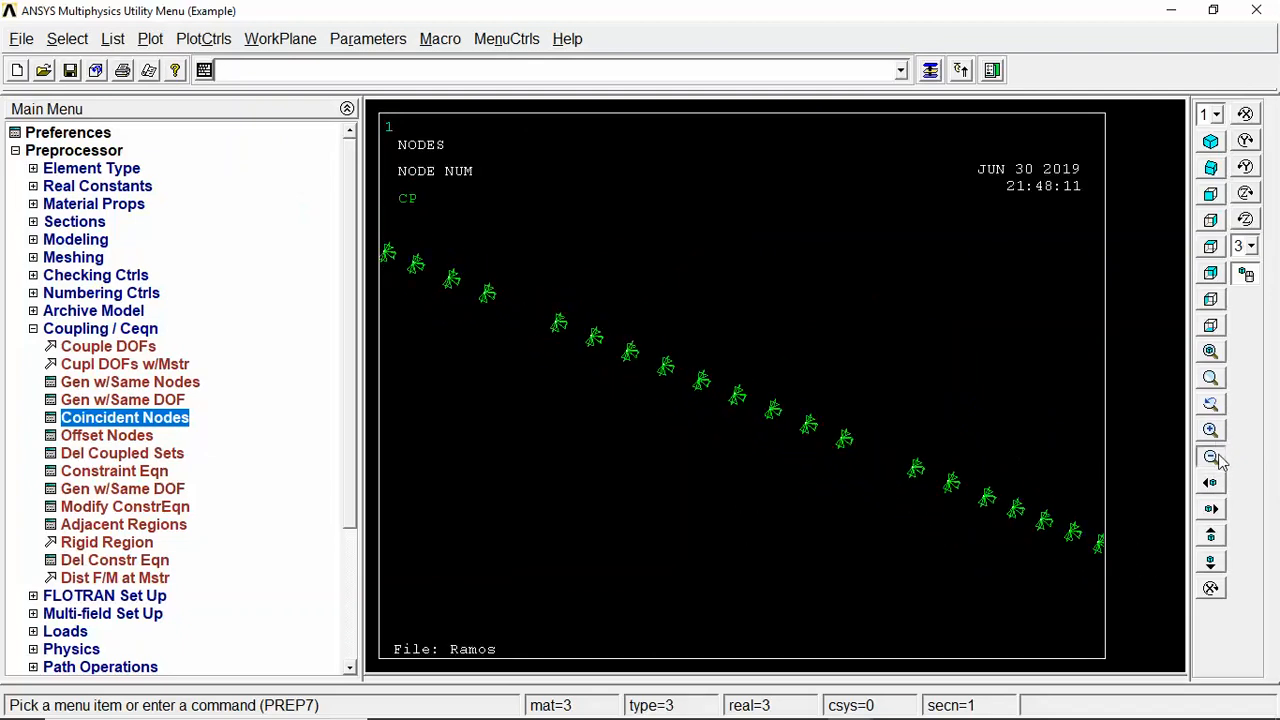
Plot the elements to inspect the beam in an oblique view, and replot the whole row of coupled nodes
left_click(140, 40)
left_click(220, 232)
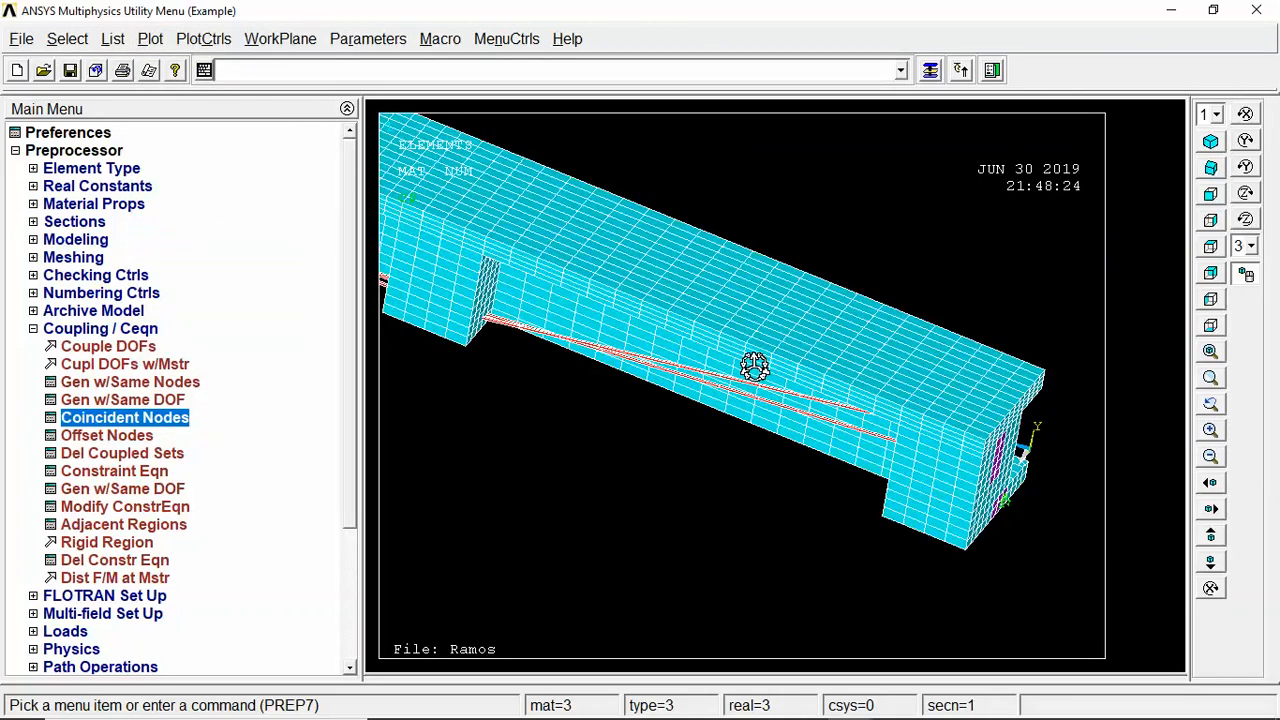
right_click_drag(751, 366, 694, 351, "ctrl")
right_click_drag(781, 395, 749, 398, "ctrl")
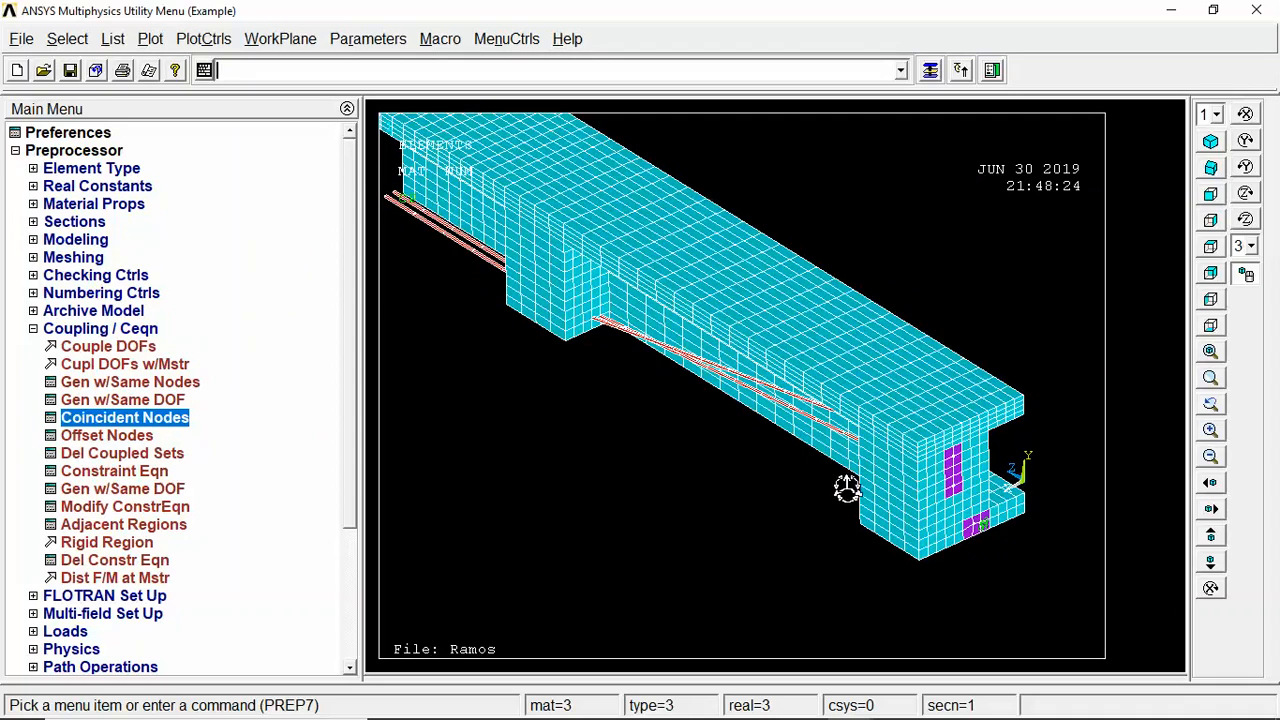
right_click_drag(846, 434, 829, 407)
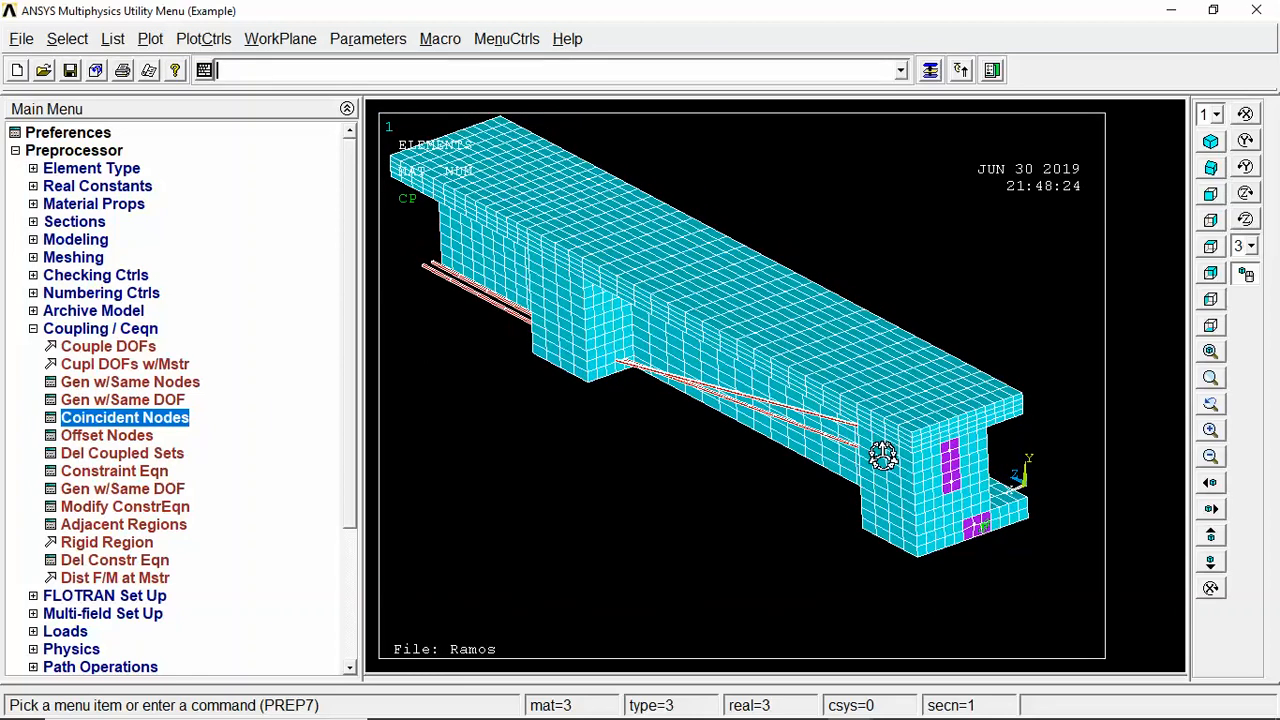
left_click(150, 39)
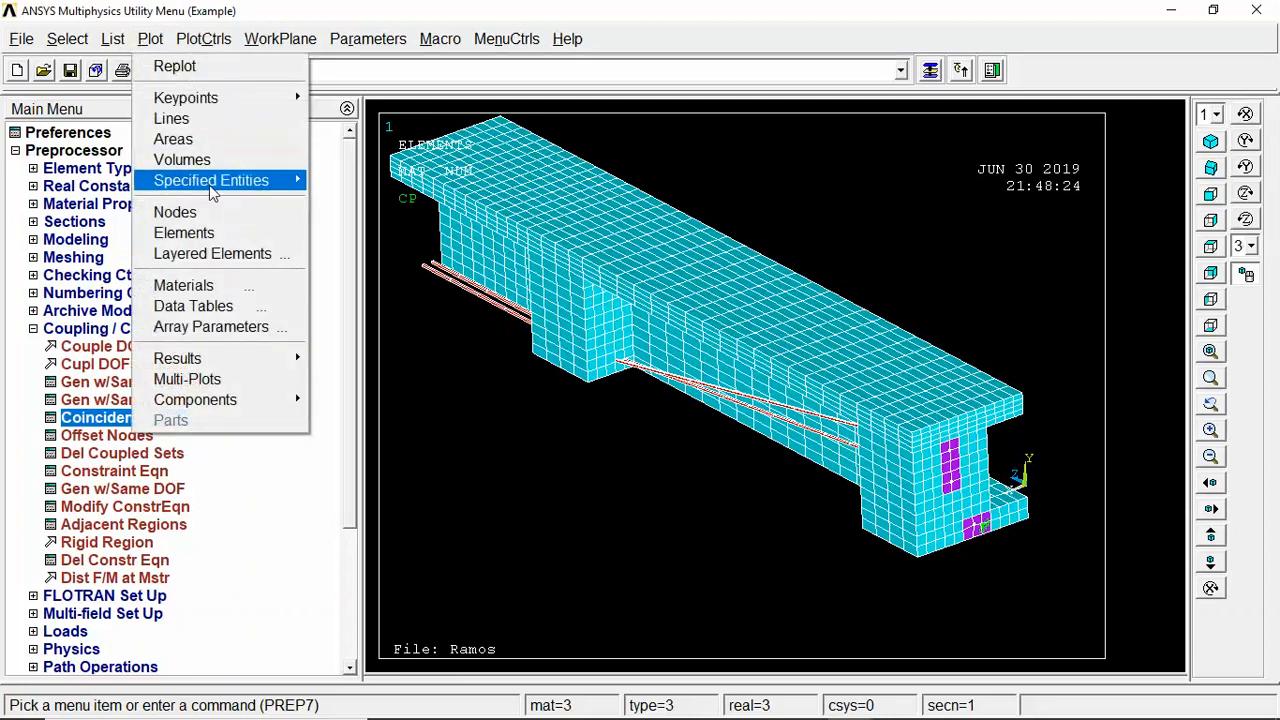
left_click(205, 214)
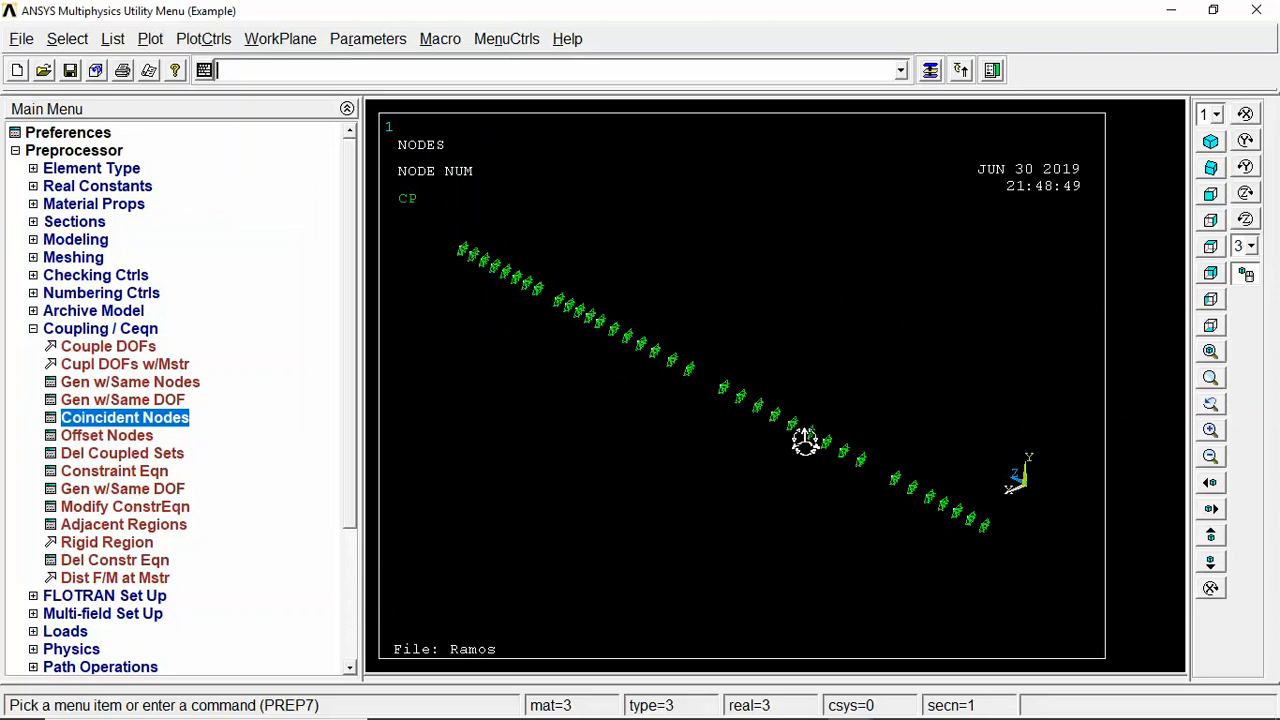
left_click_drag(788, 436, 771, 434, "ctrl")
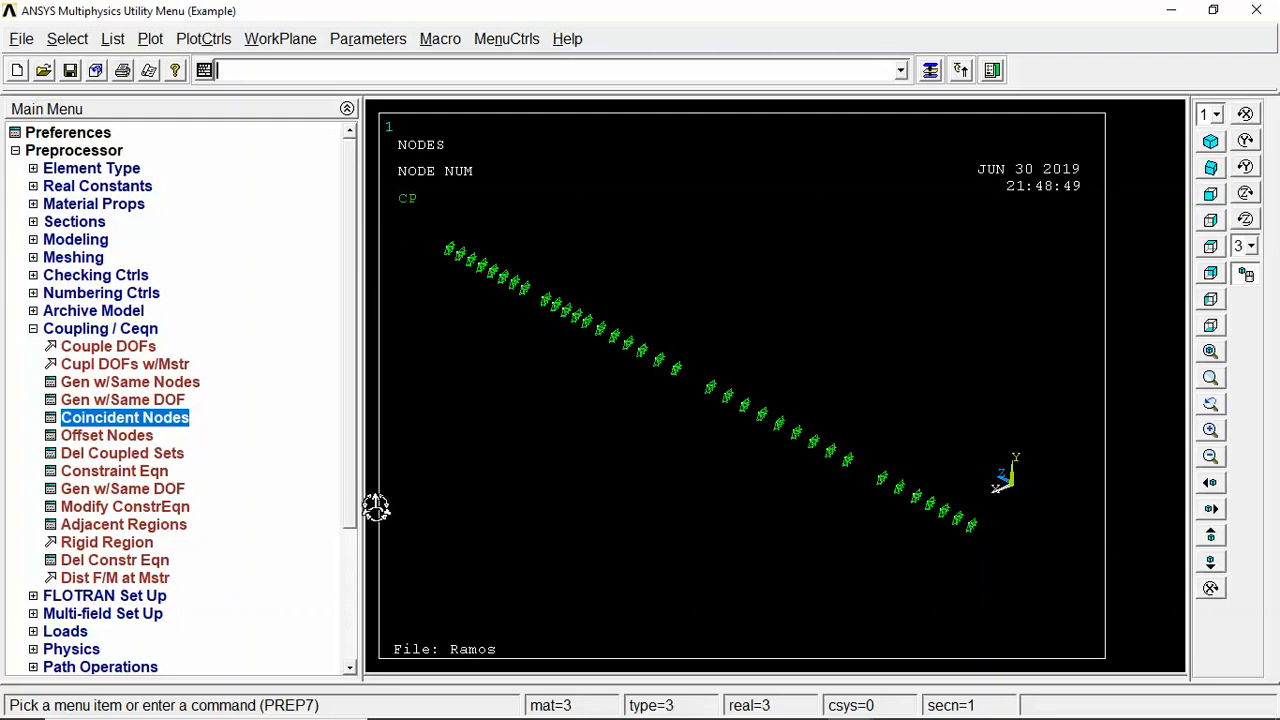
Delete coupled DOF sets 1 to 500 where any nodes are selected, and replot the nodes
left_click(100, 458)
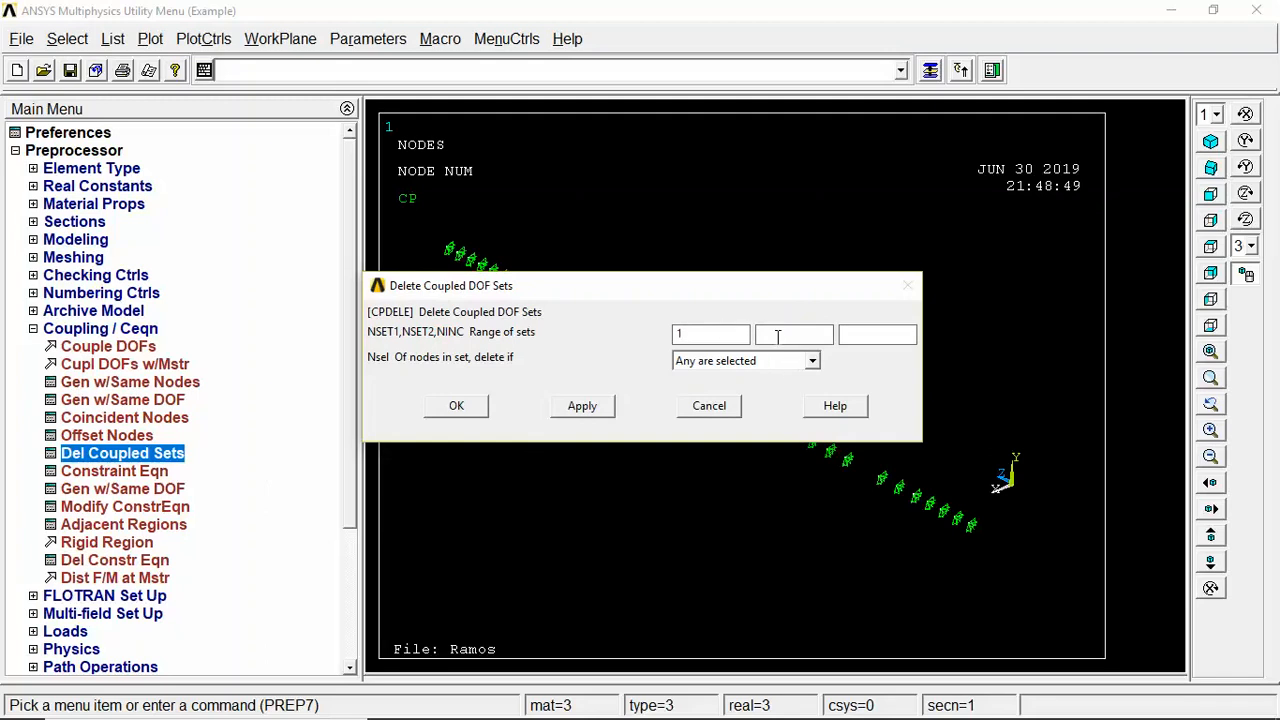
left_click(777, 336)
type("55")
type("00")
left_click_drag(684, 292, 623, 289)
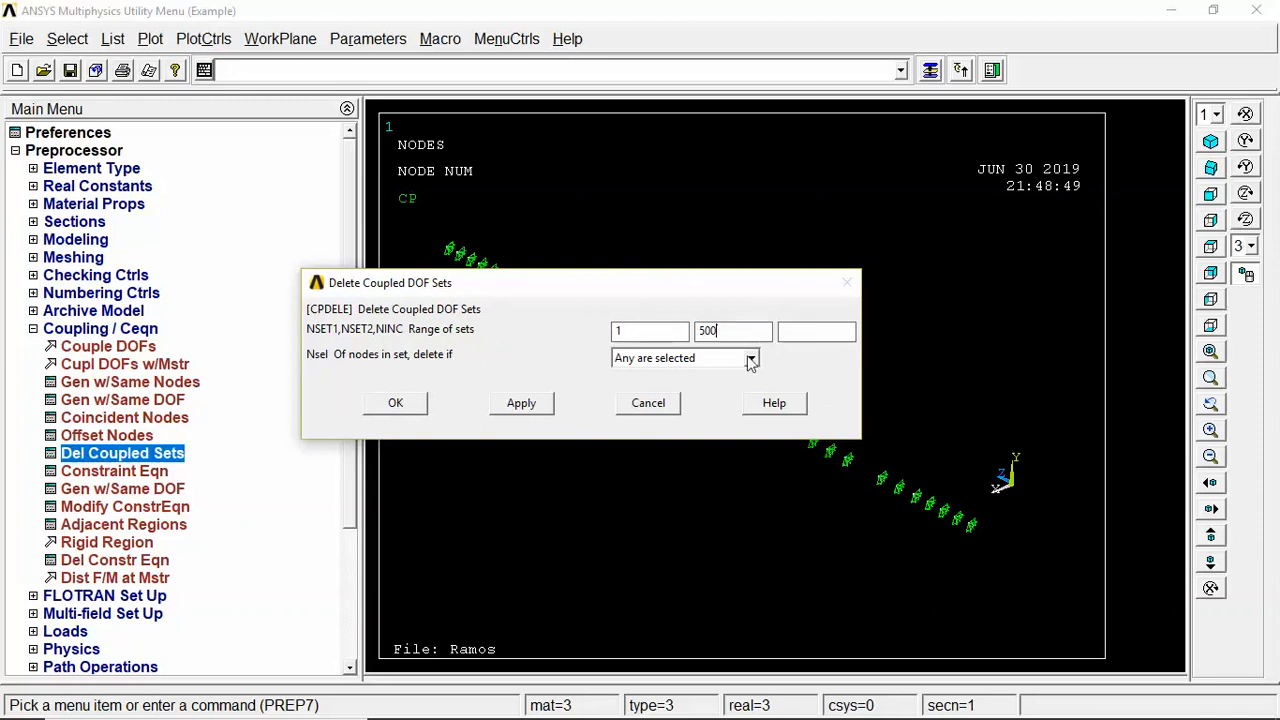
left_click(649, 404)
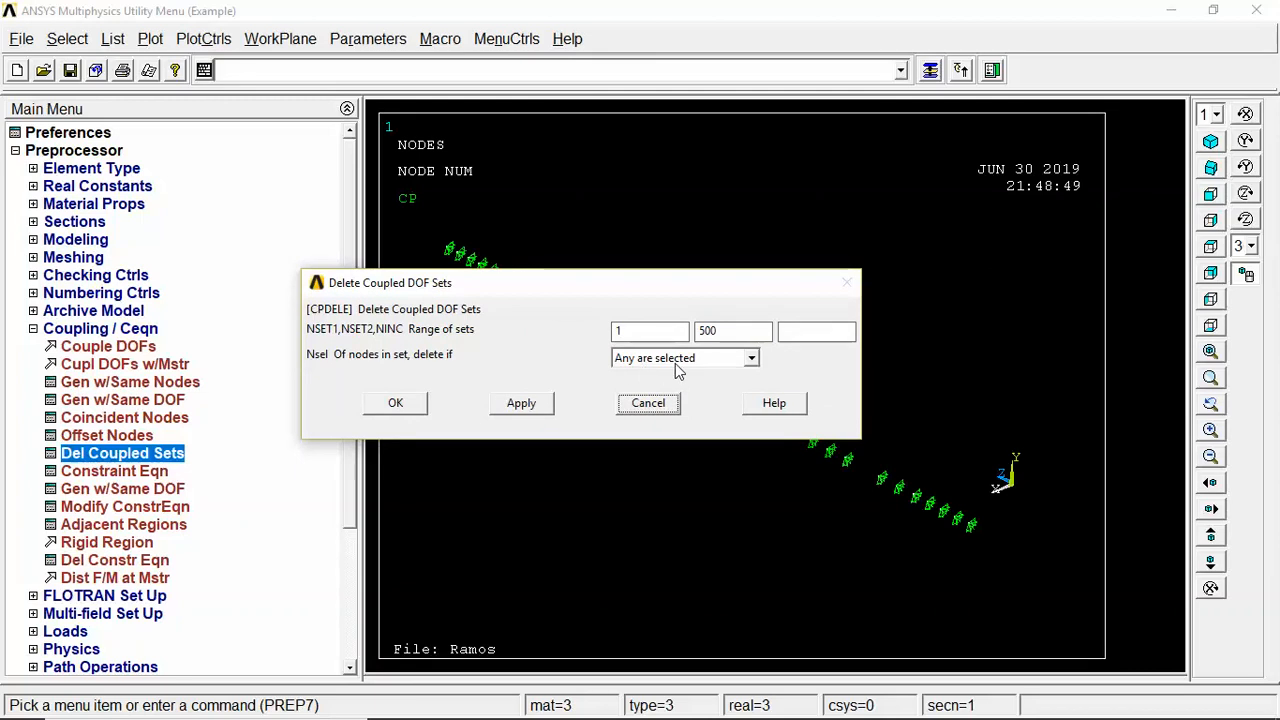
left_click_drag(706, 290, 686, 386)
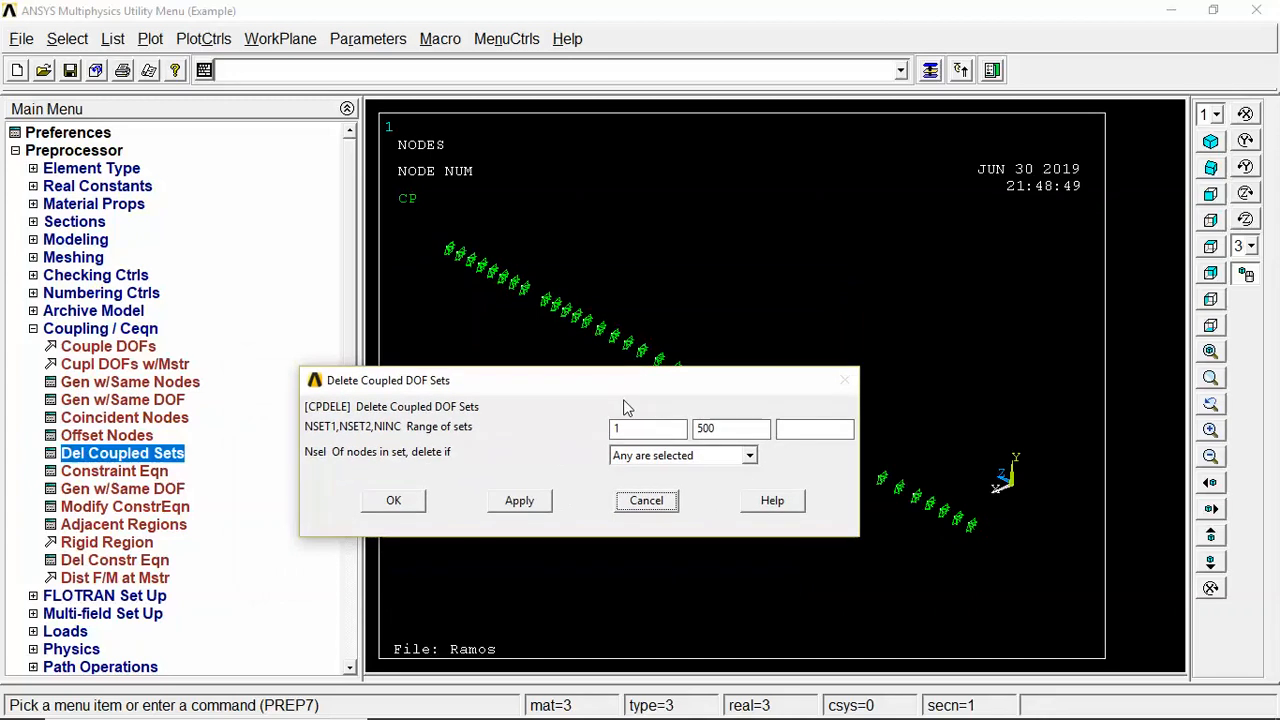
left_click_drag(641, 388, 654, 208)
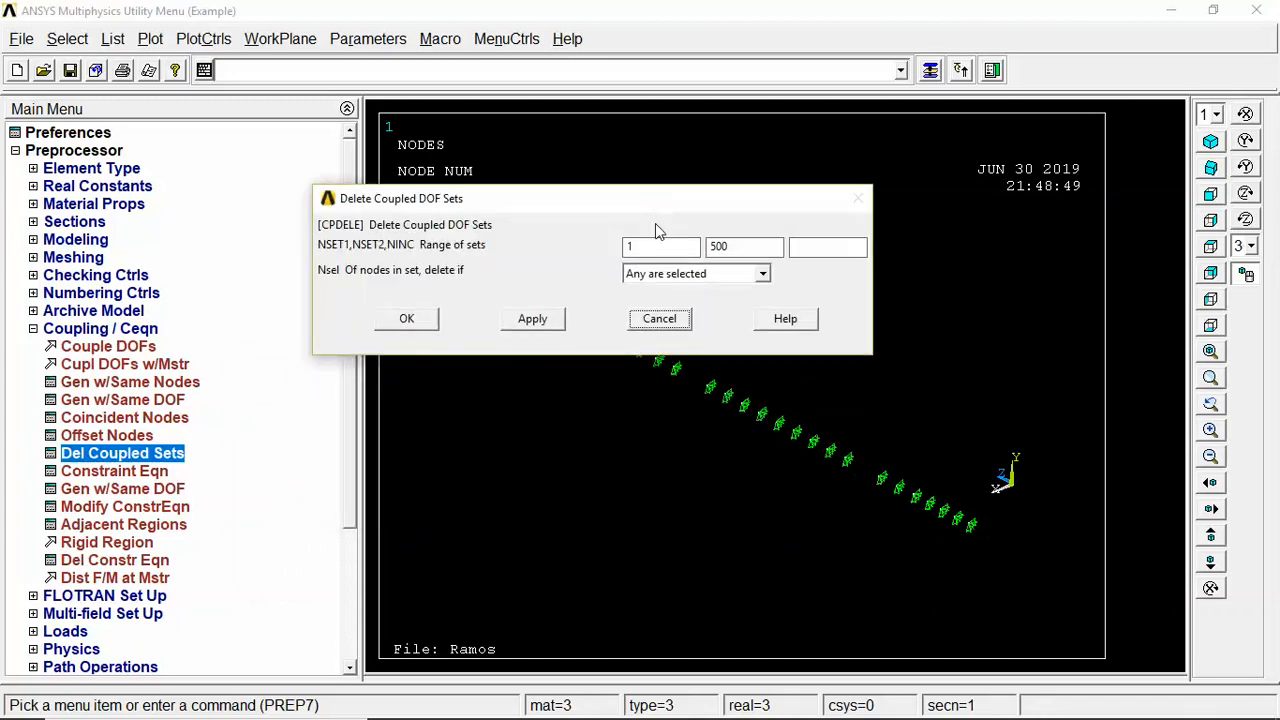
left_click(406, 322)
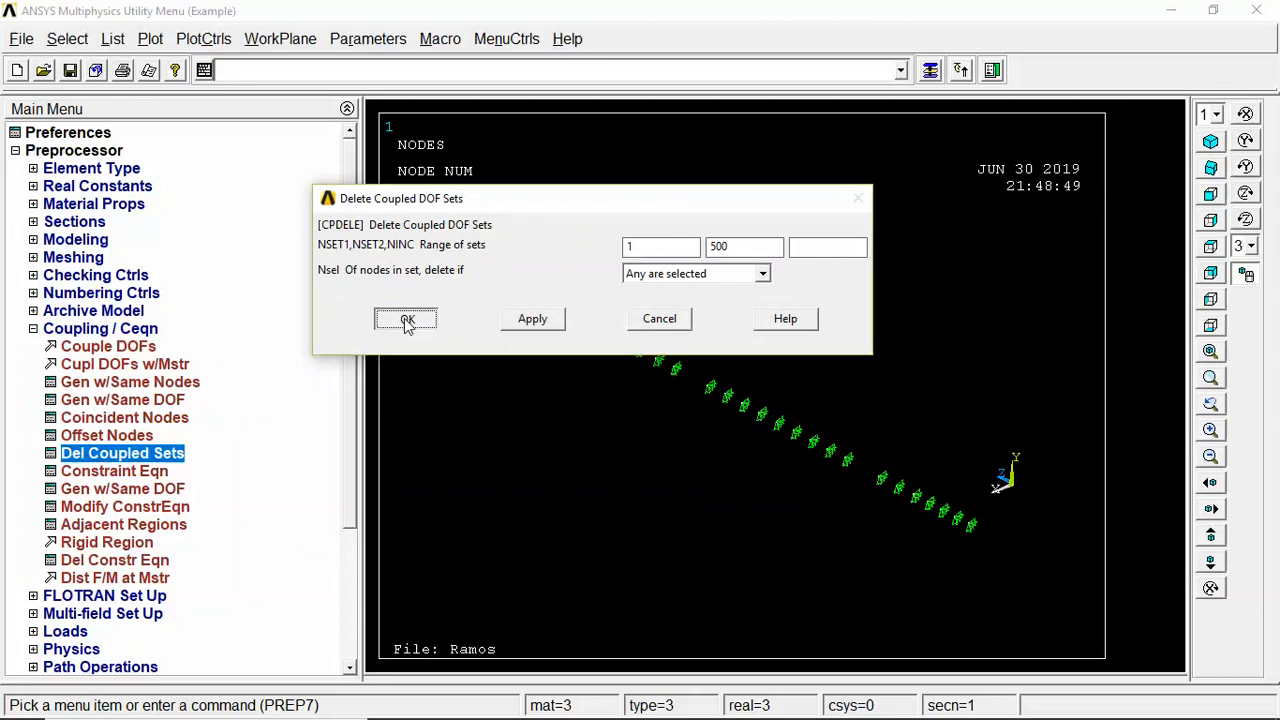
left_click(152, 40)
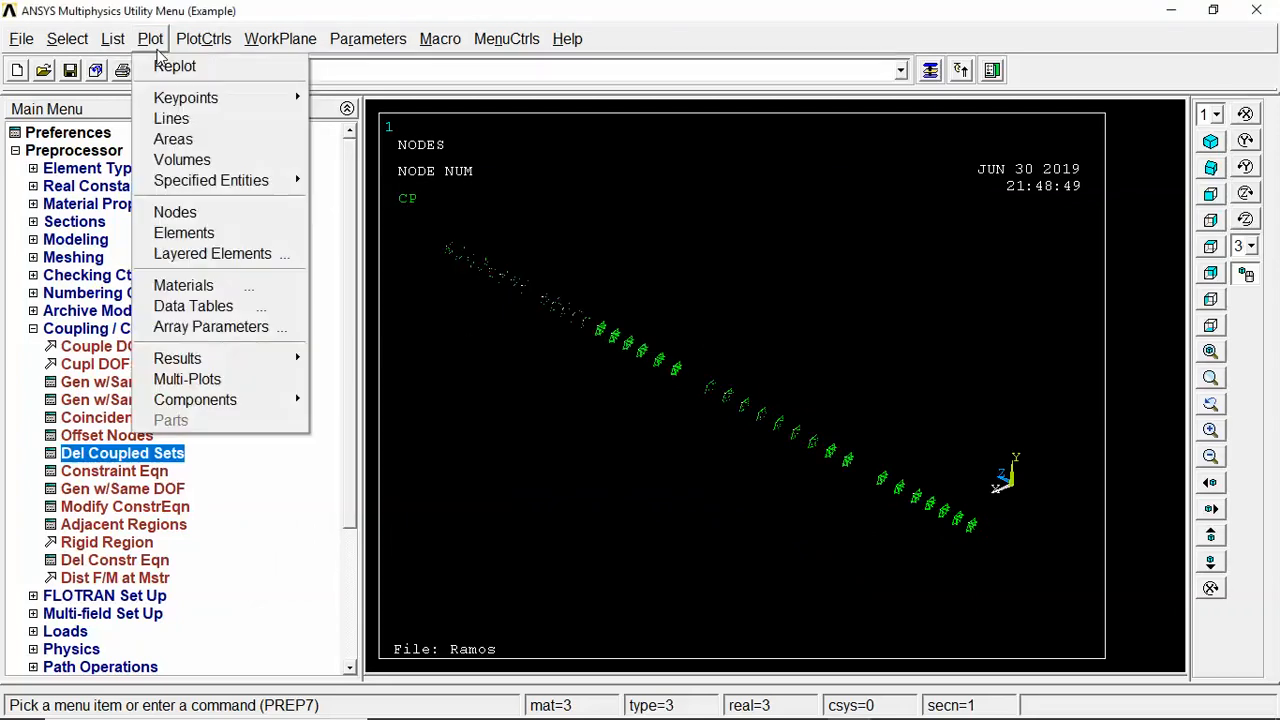
left_click(175, 212)
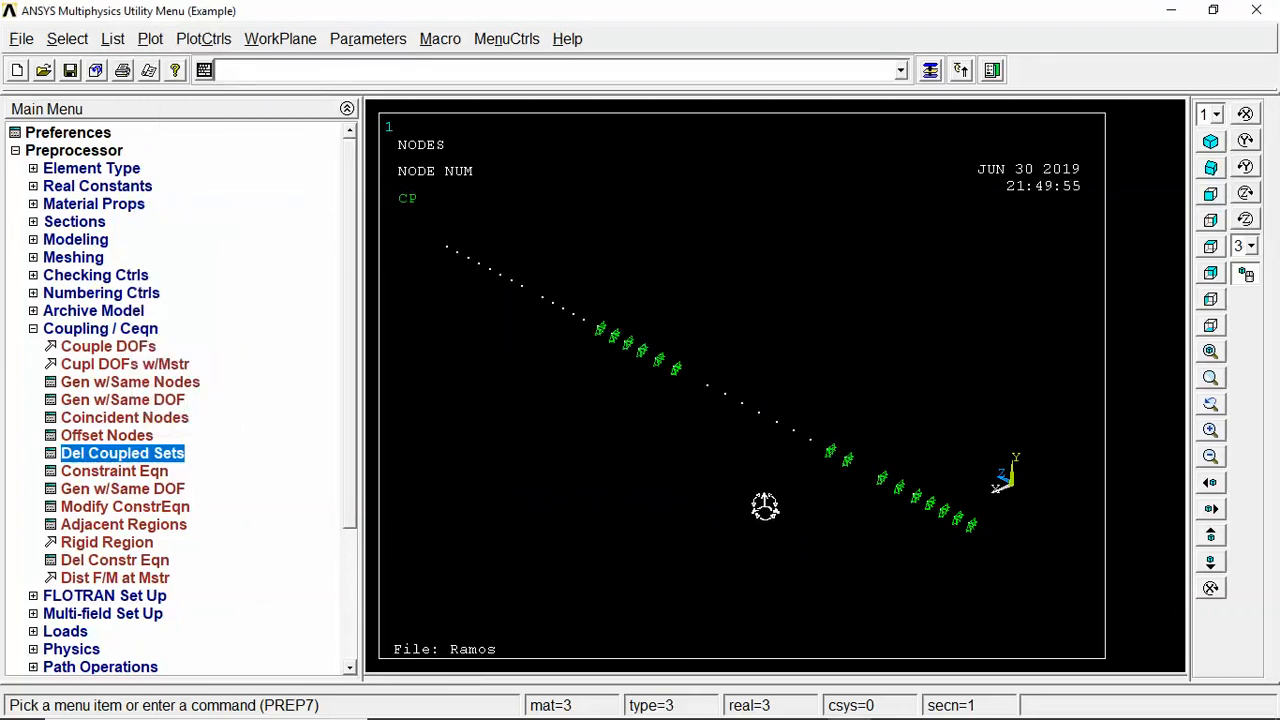
Delete coupled DOF sets 1 to 600 where any nodes are selected, and replot the nodes
left_click(122, 453)
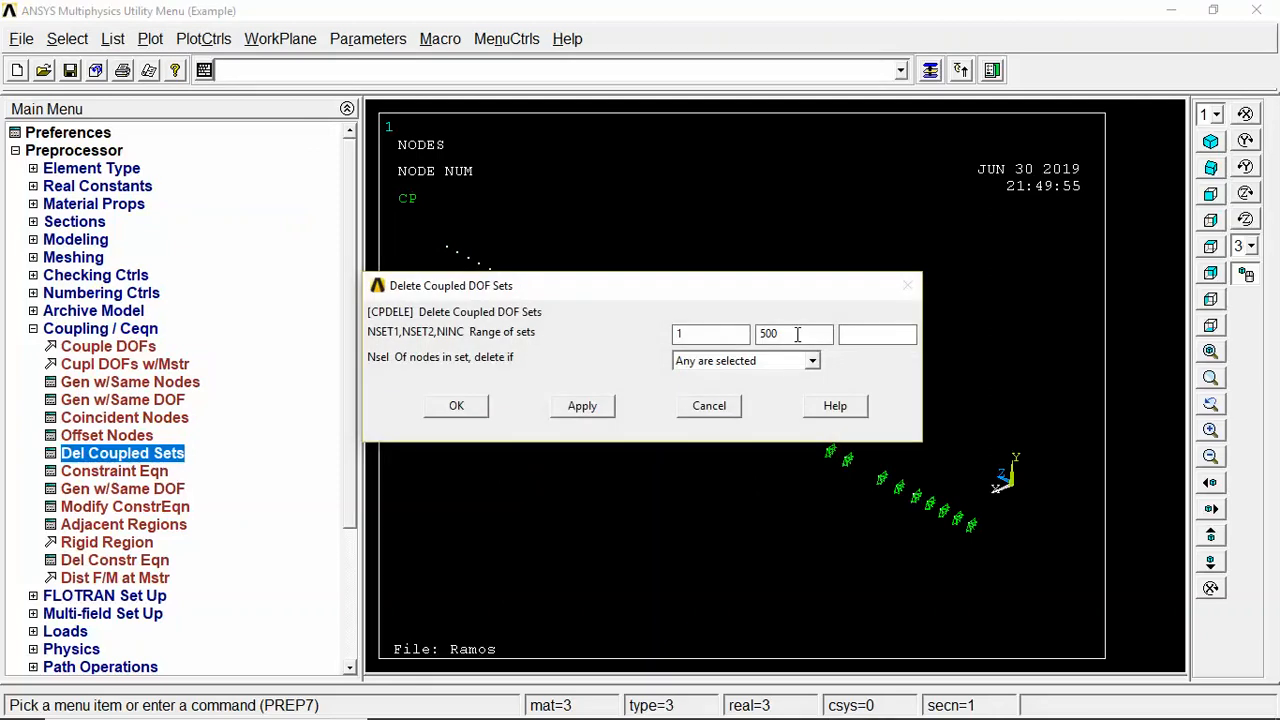
left_click_drag(795, 334, 749, 337)
type("6")
left_click(580, 407)
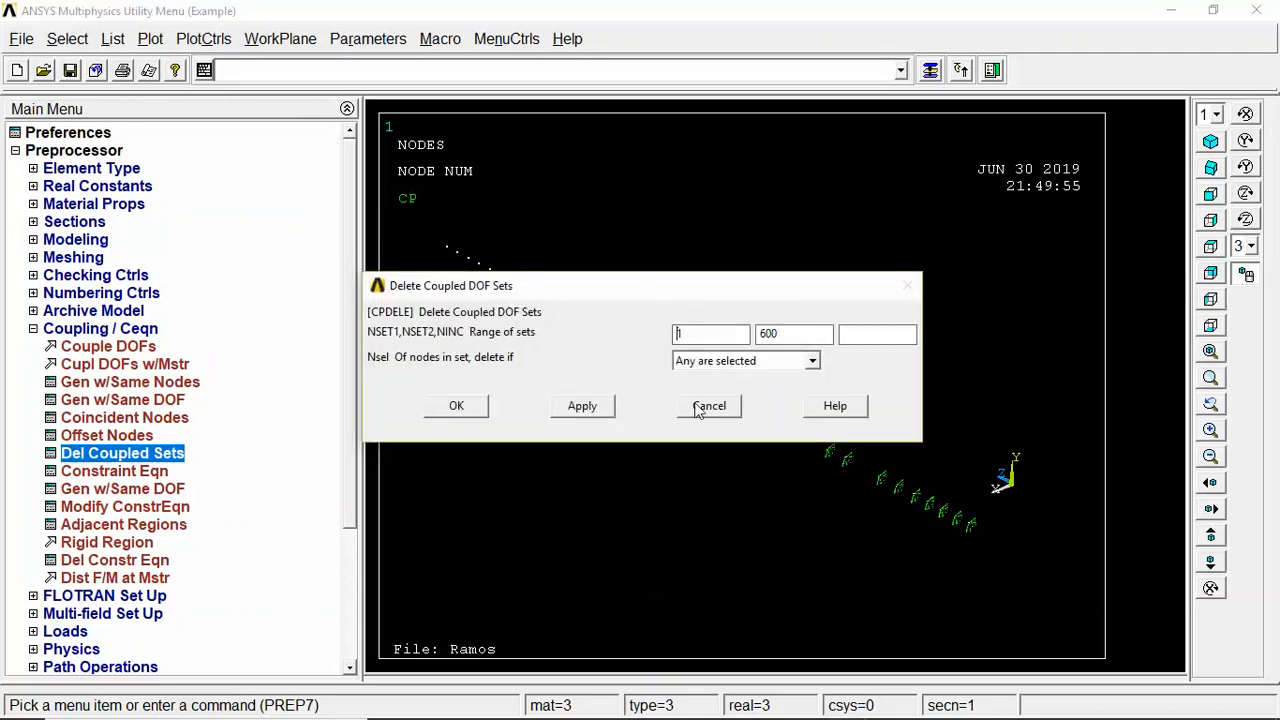
left_click(725, 409)
left_click(150, 42)
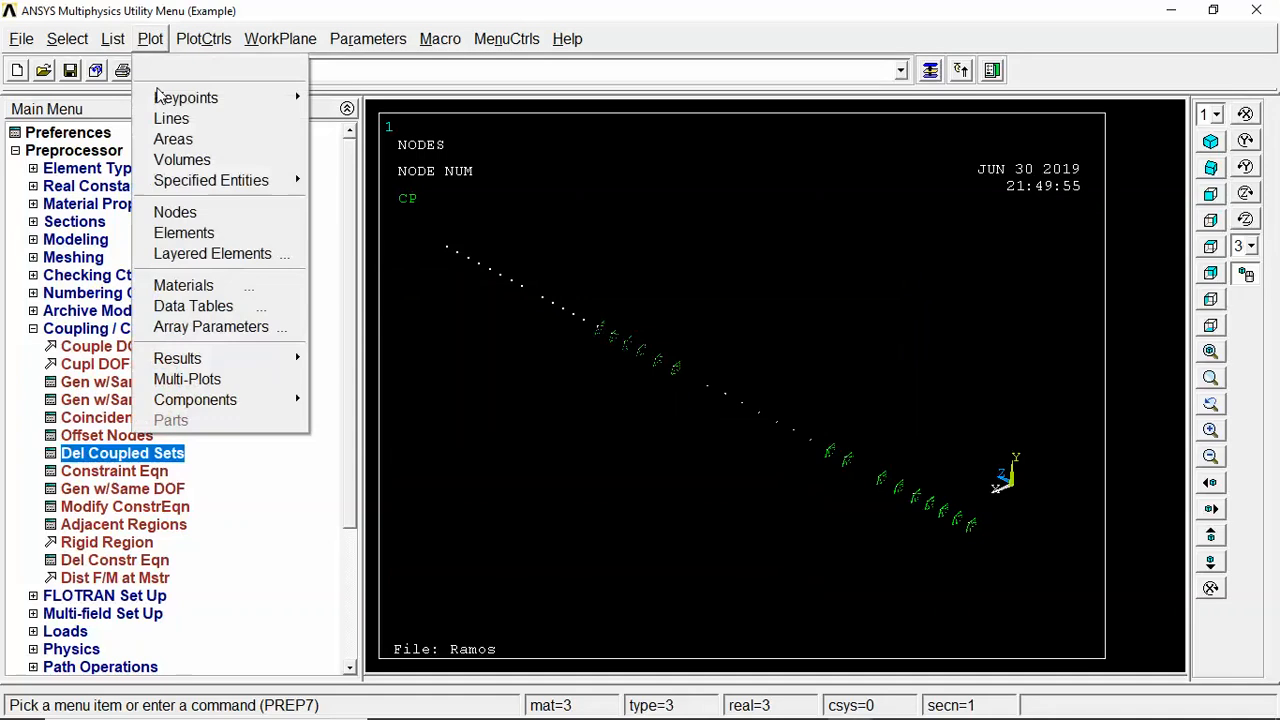
left_click(200, 213)
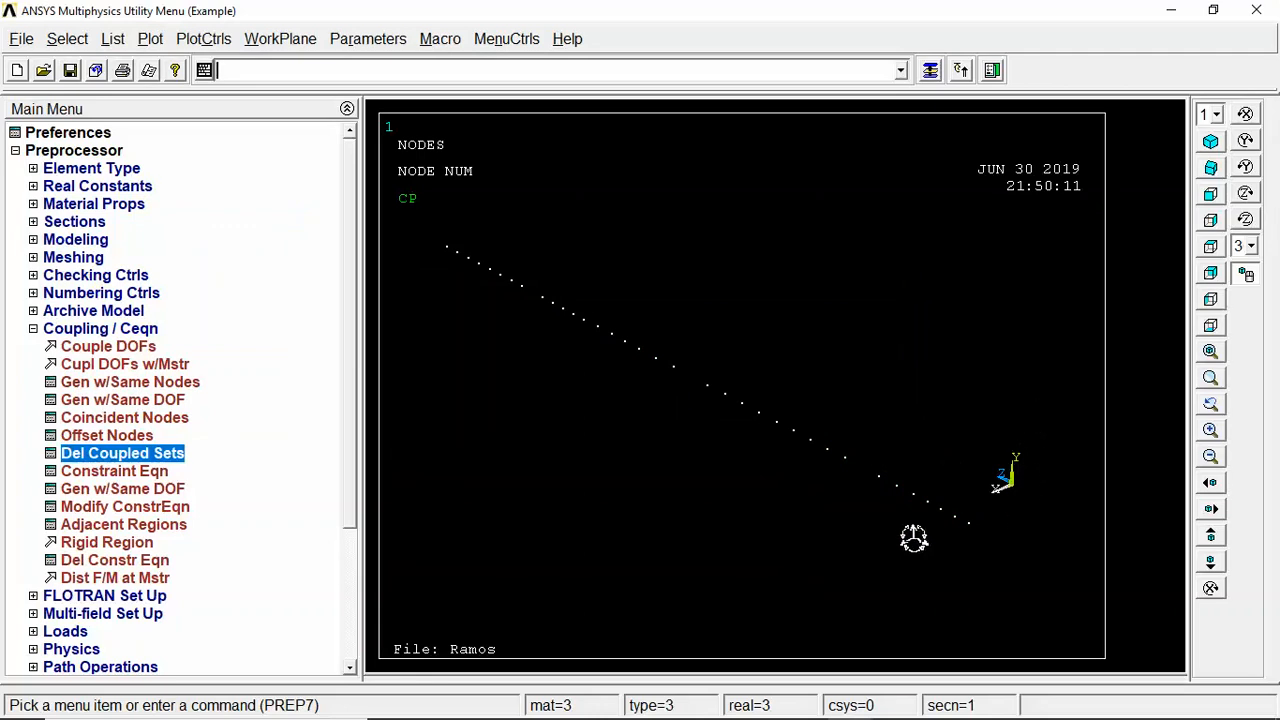
Couple the coincident nodes in UX only, with a coincidence tolerance of 0.0001
left_click(92, 420)
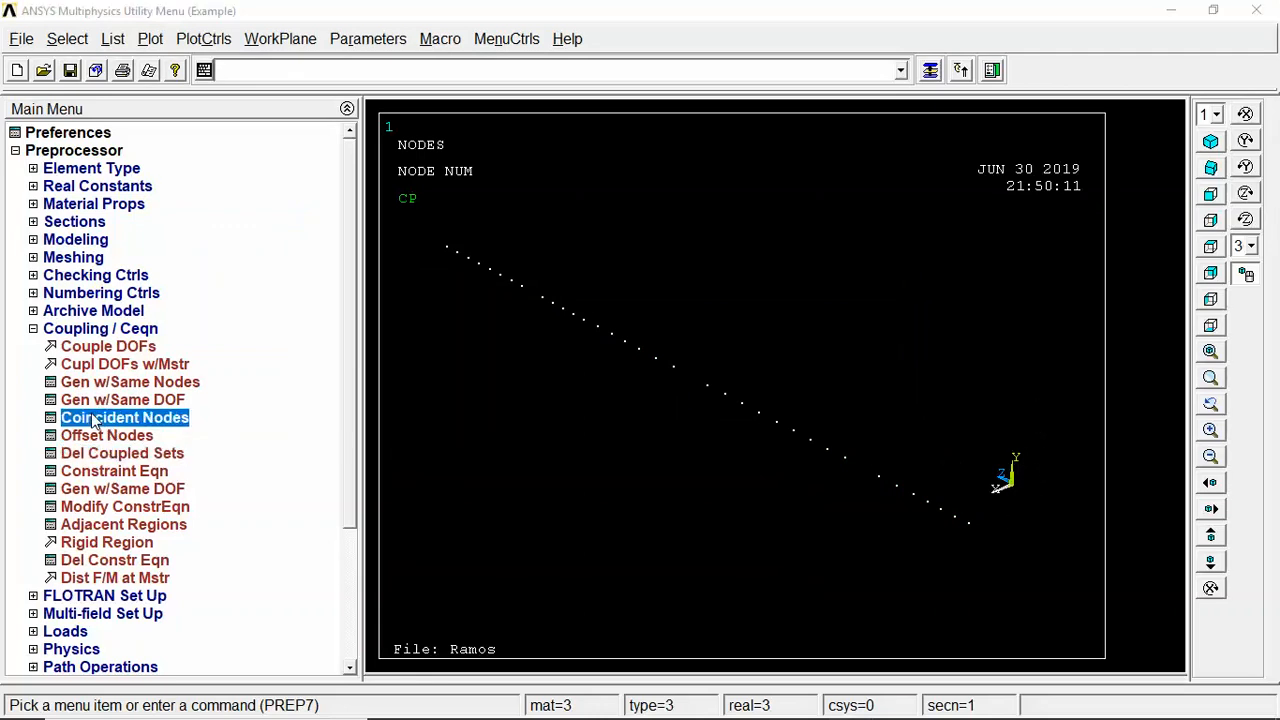
left_click(517, 310)
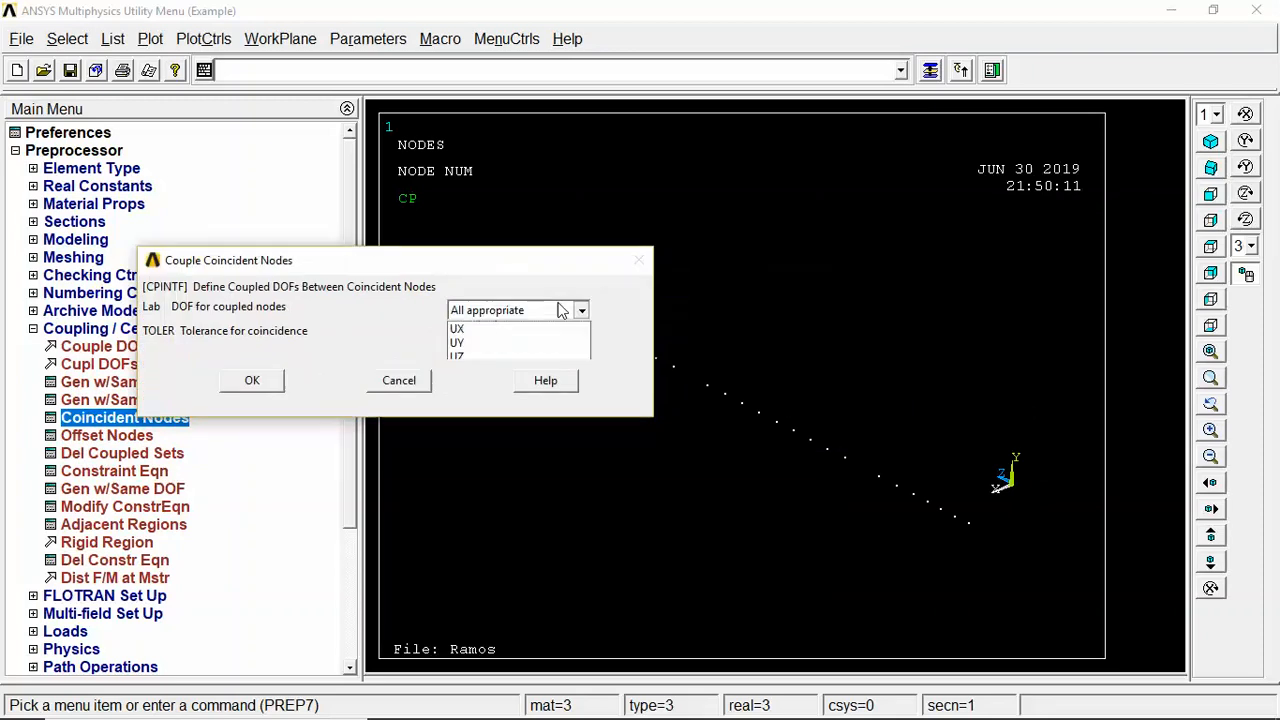
left_click(472, 350)
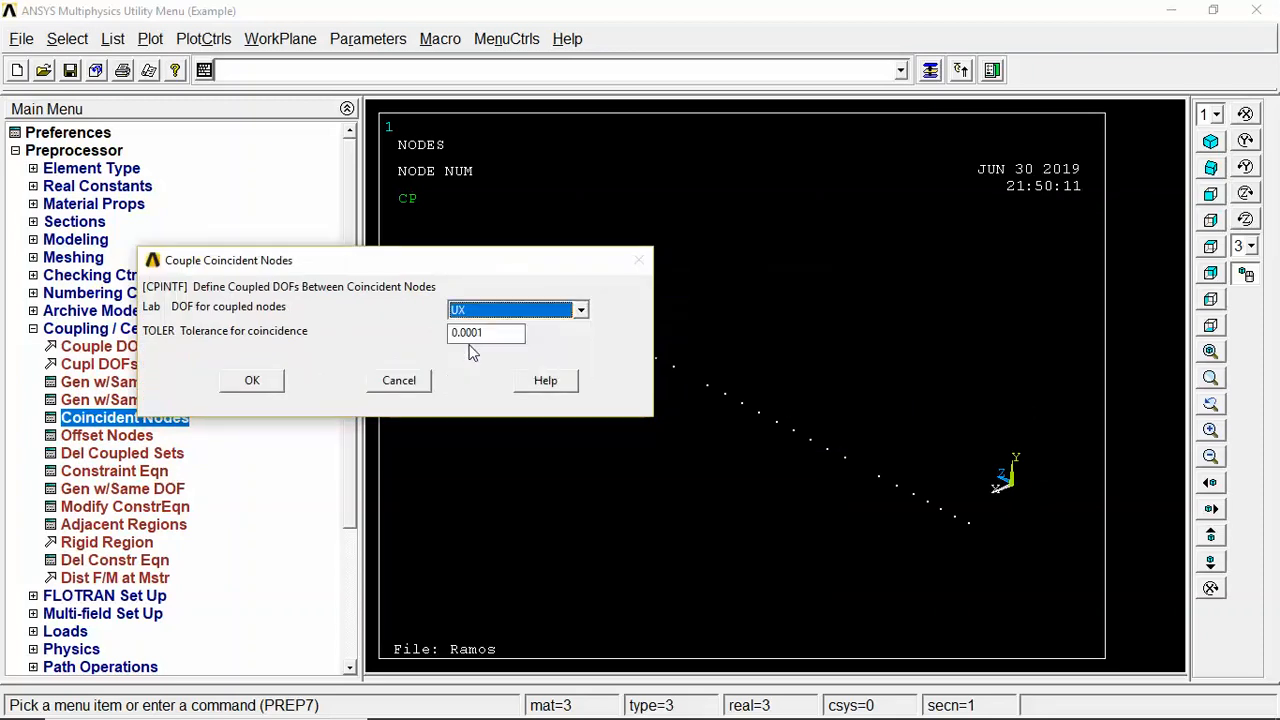
left_click(250, 382)
Couple the coincident nodes in UY with a coincidence tolerance of 0.0001, and replot the nodes
left_click(100, 420)
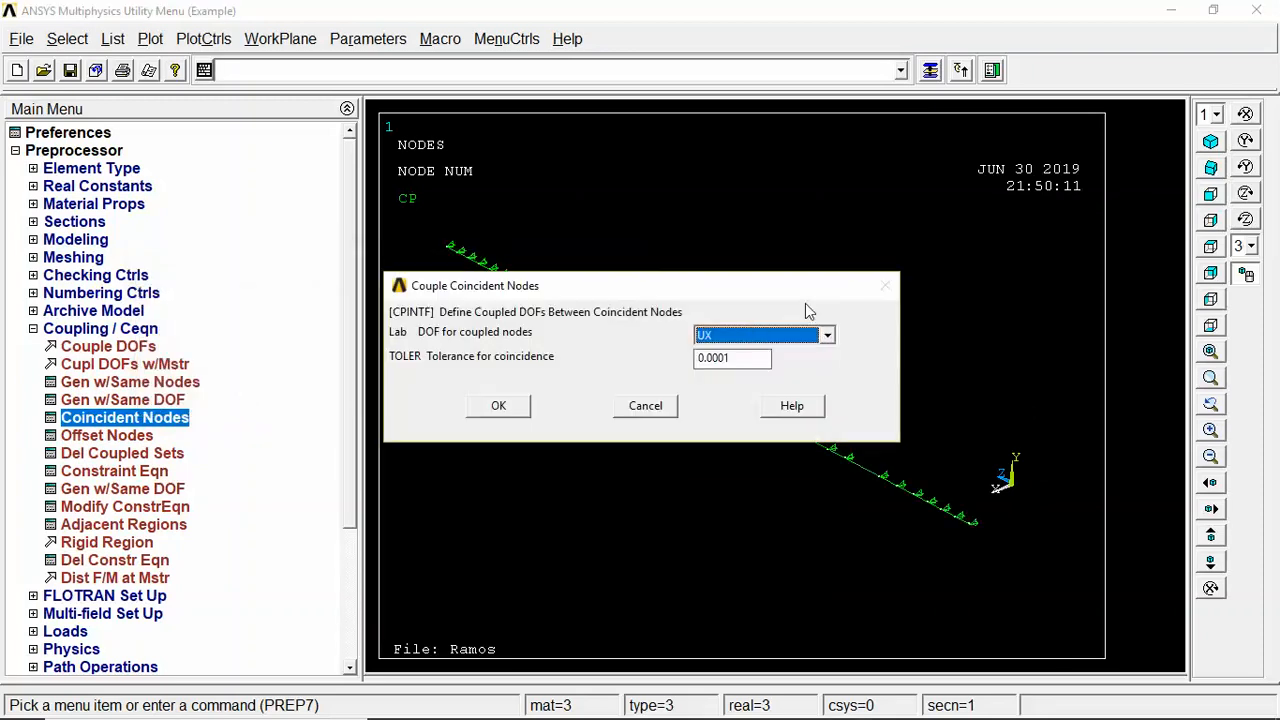
left_click(748, 335)
left_click(720, 384)
left_click(498, 407)
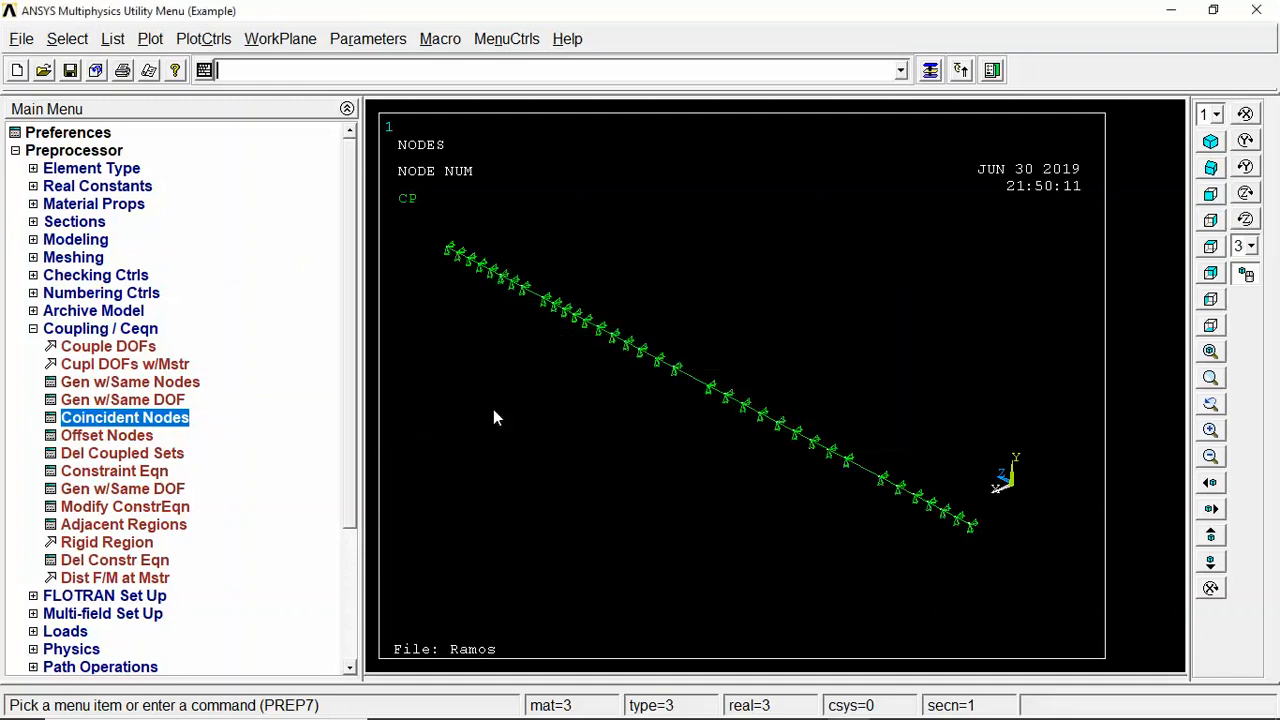
left_click(147, 42)
left_click(190, 214)
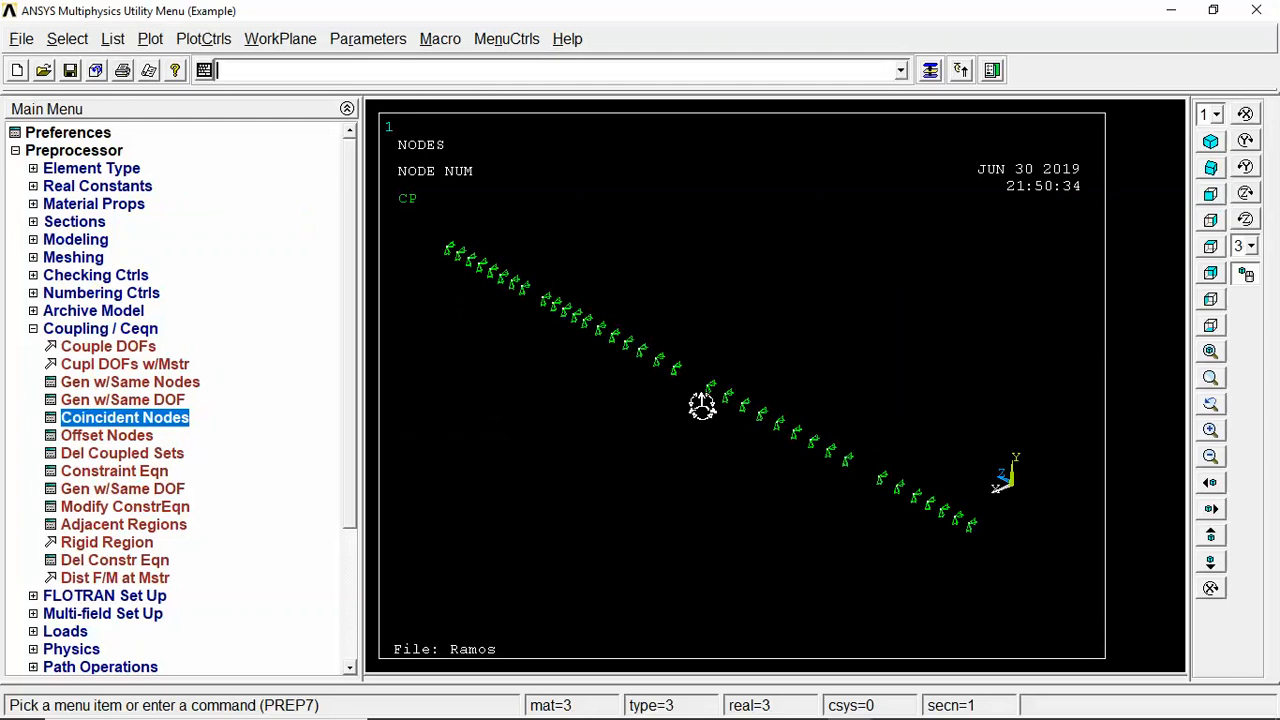
Add the combination element Nonlin spring 39 (COMBIN39) as element type 6
left_click(33, 326)
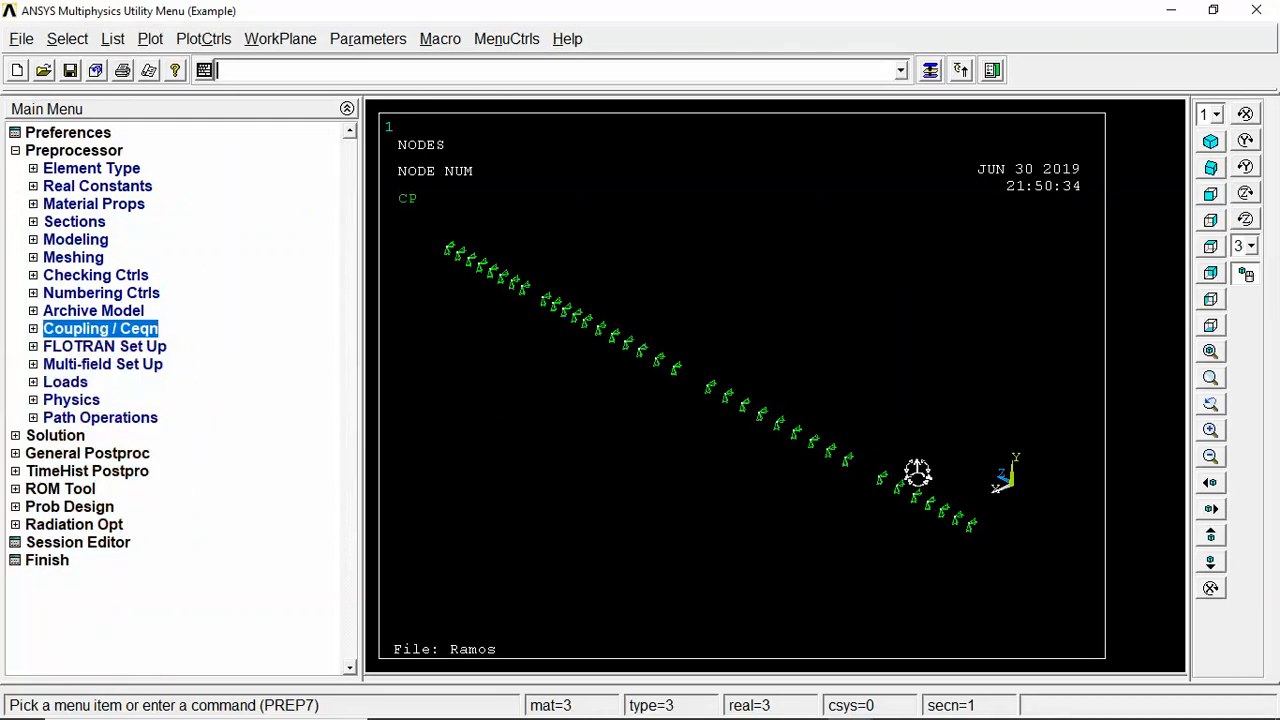
left_click(33, 168)
left_click(110, 187)
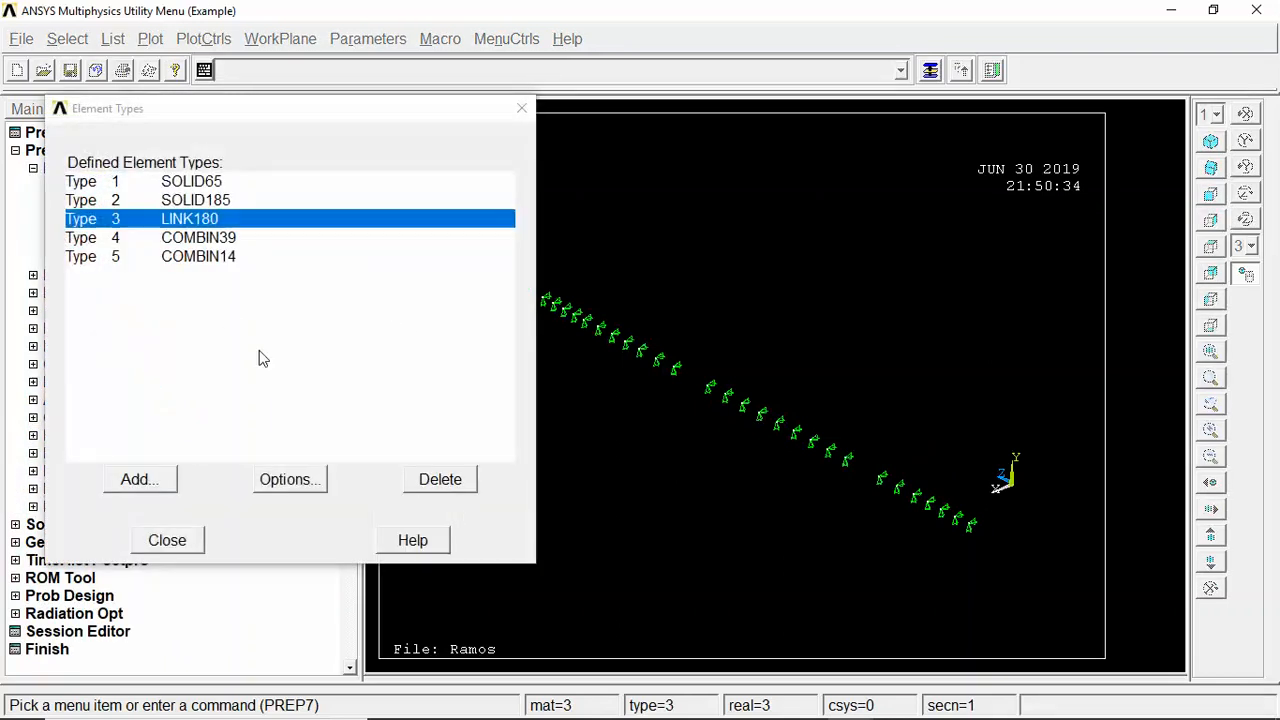
left_click(142, 479)
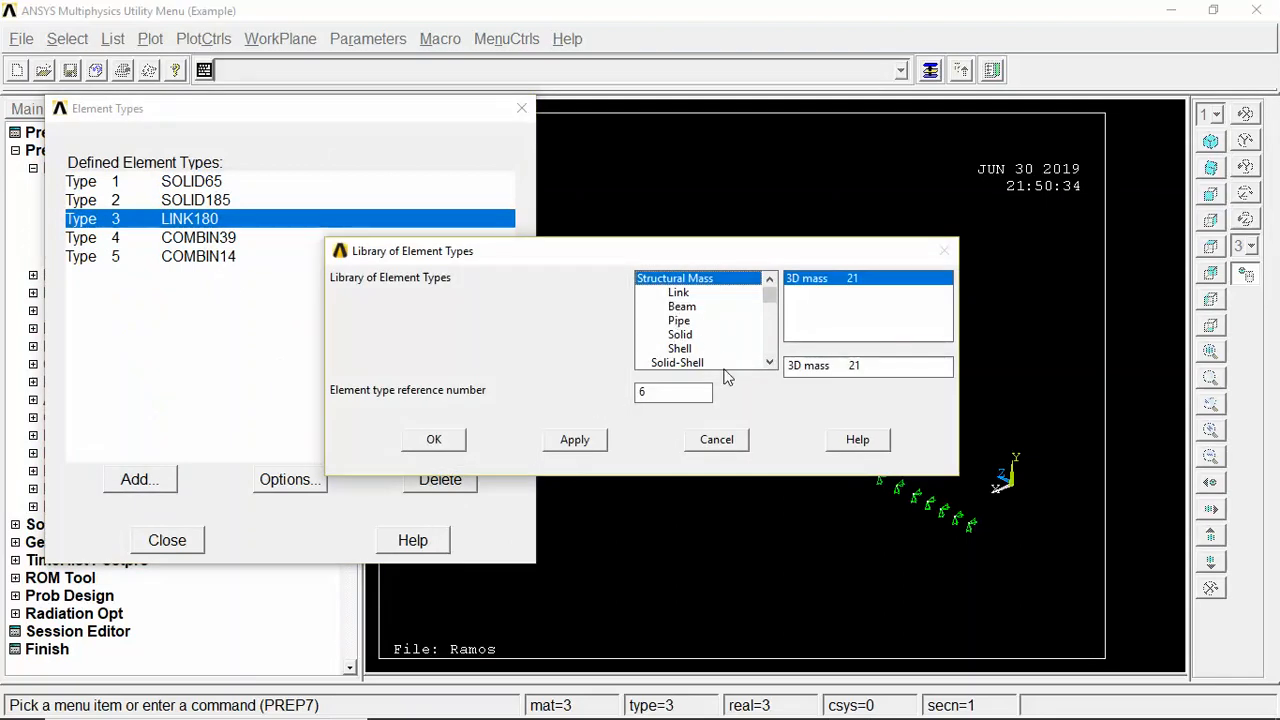
scroll(769, 362, "down", 5)
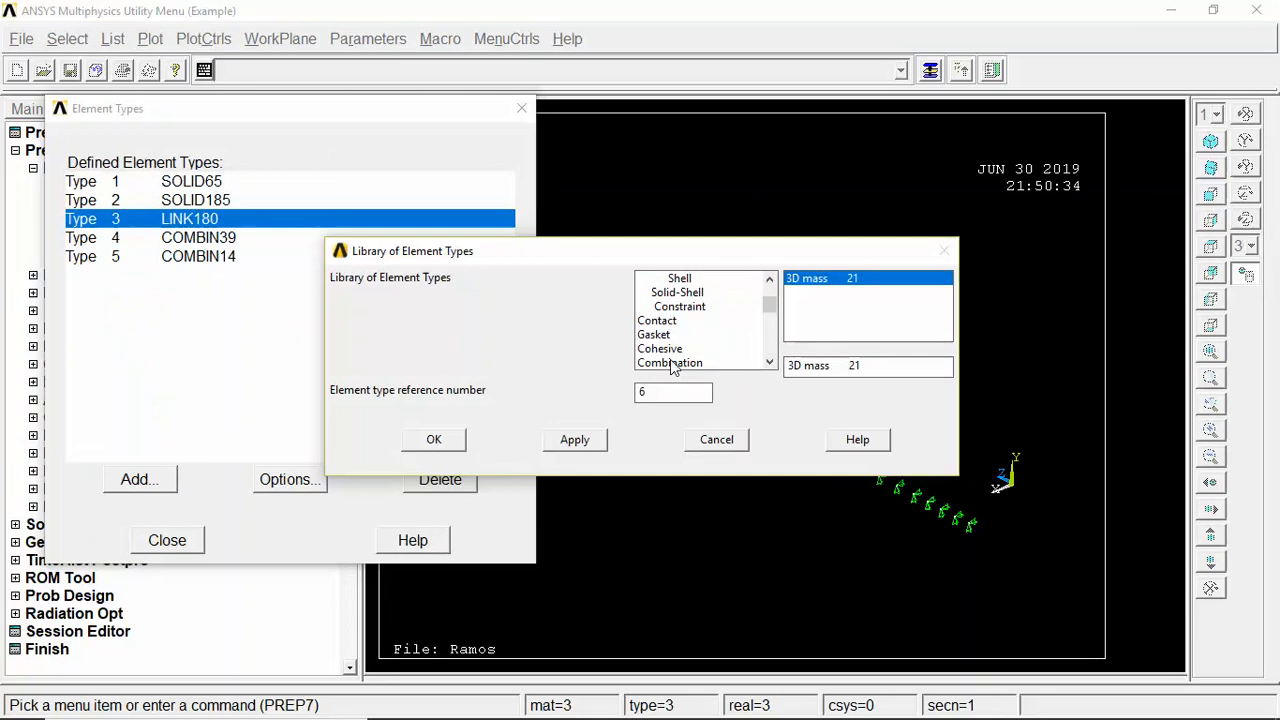
left_click(686, 362)
left_click(826, 292)
left_click(432, 441)
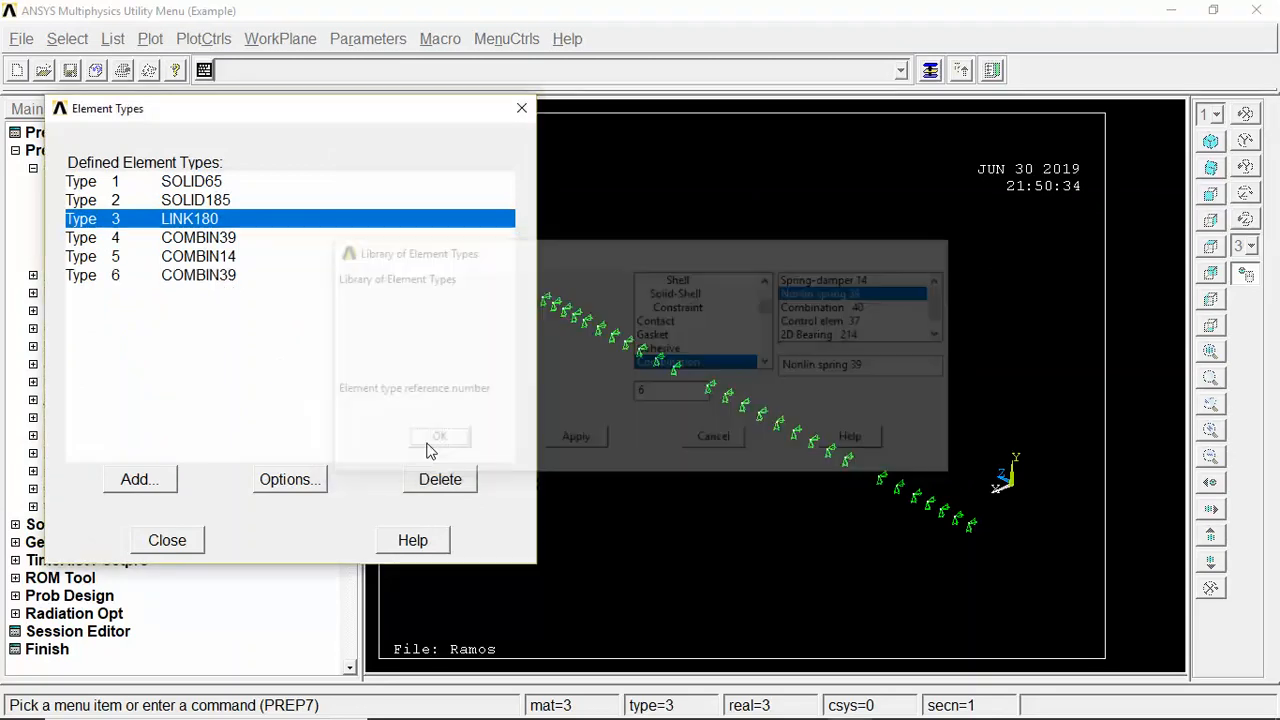
Set the degree of freedom of COMBIN39 element type 6 to UZ and finish defining the element types
left_click(232, 278)
left_click(272, 482)
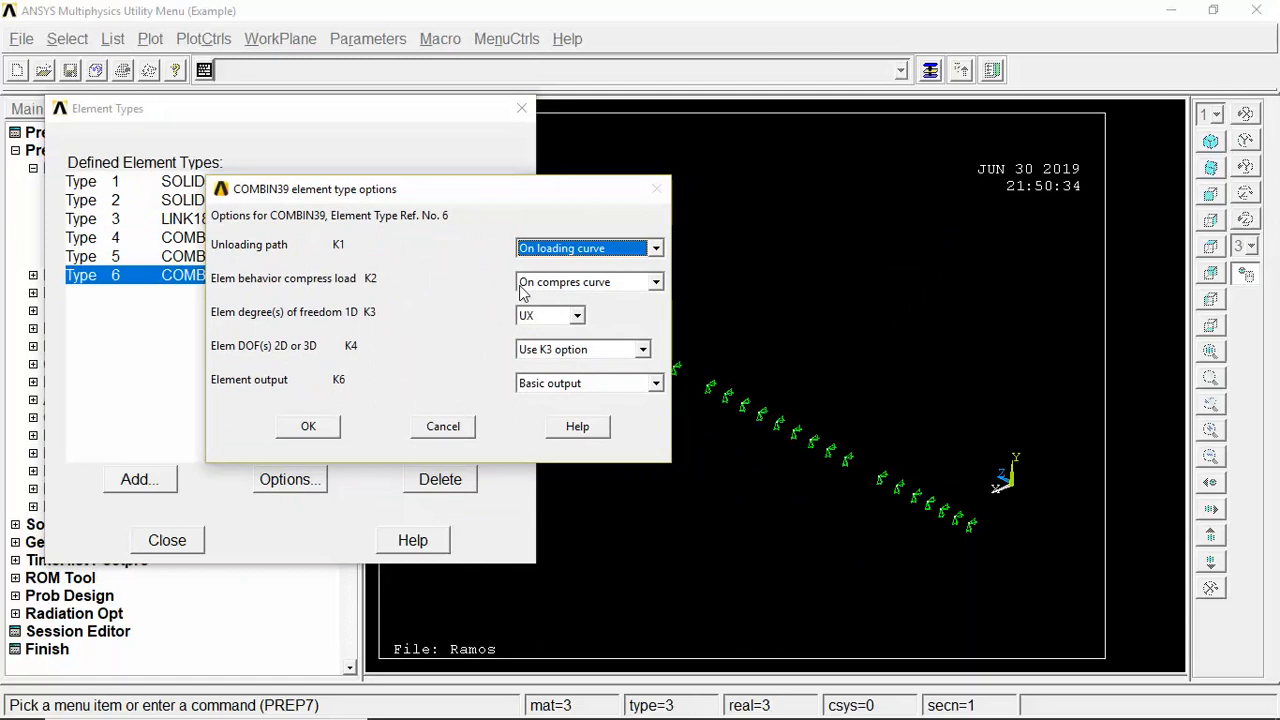
left_click(549, 318)
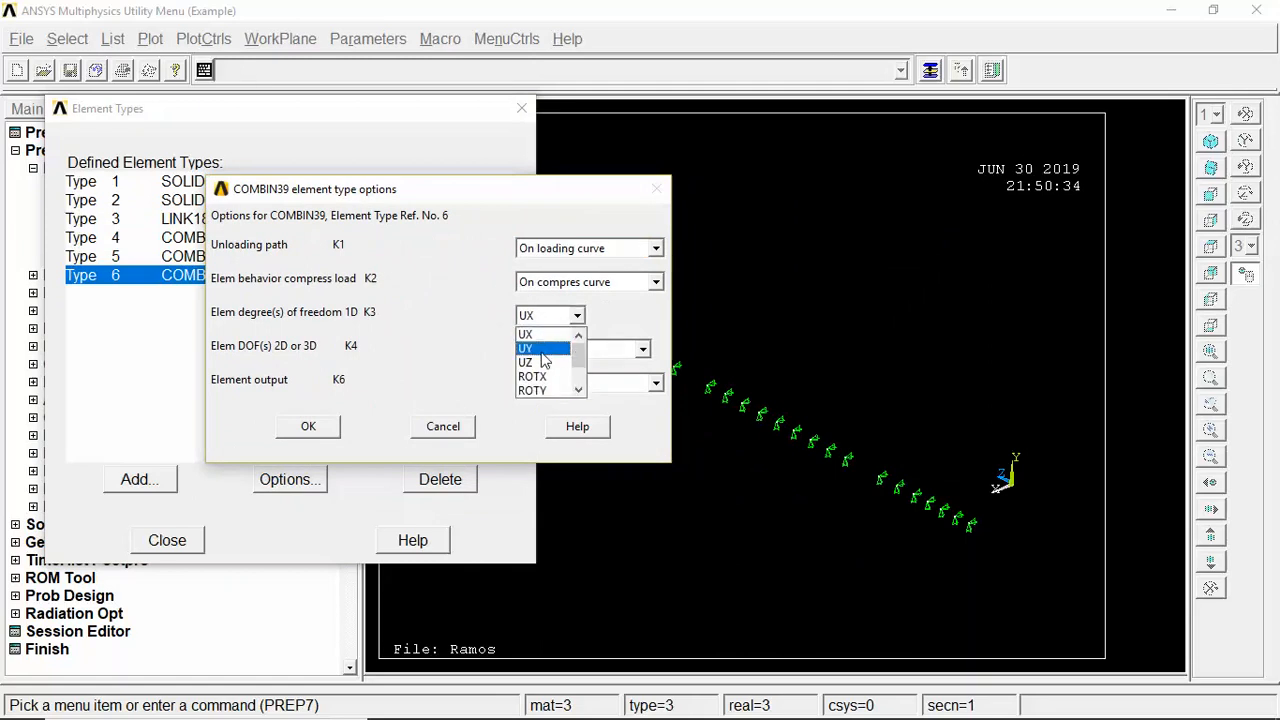
left_click(545, 362)
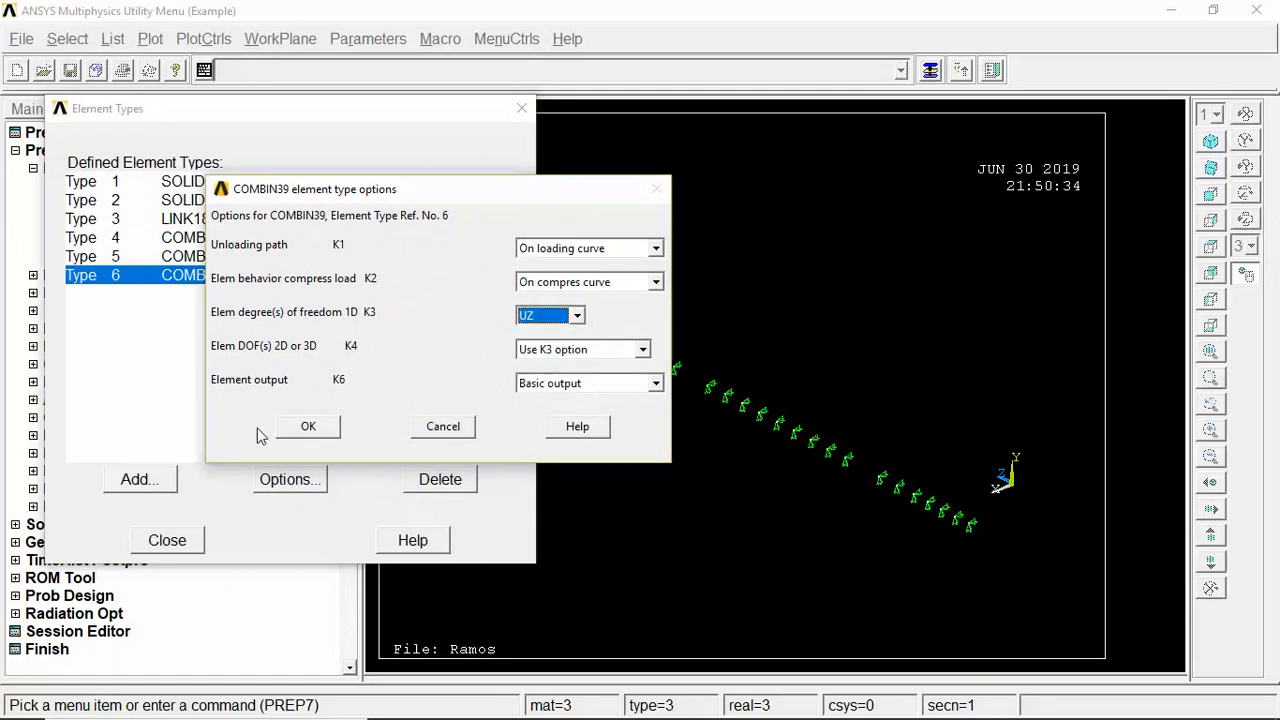
left_click(308, 428)
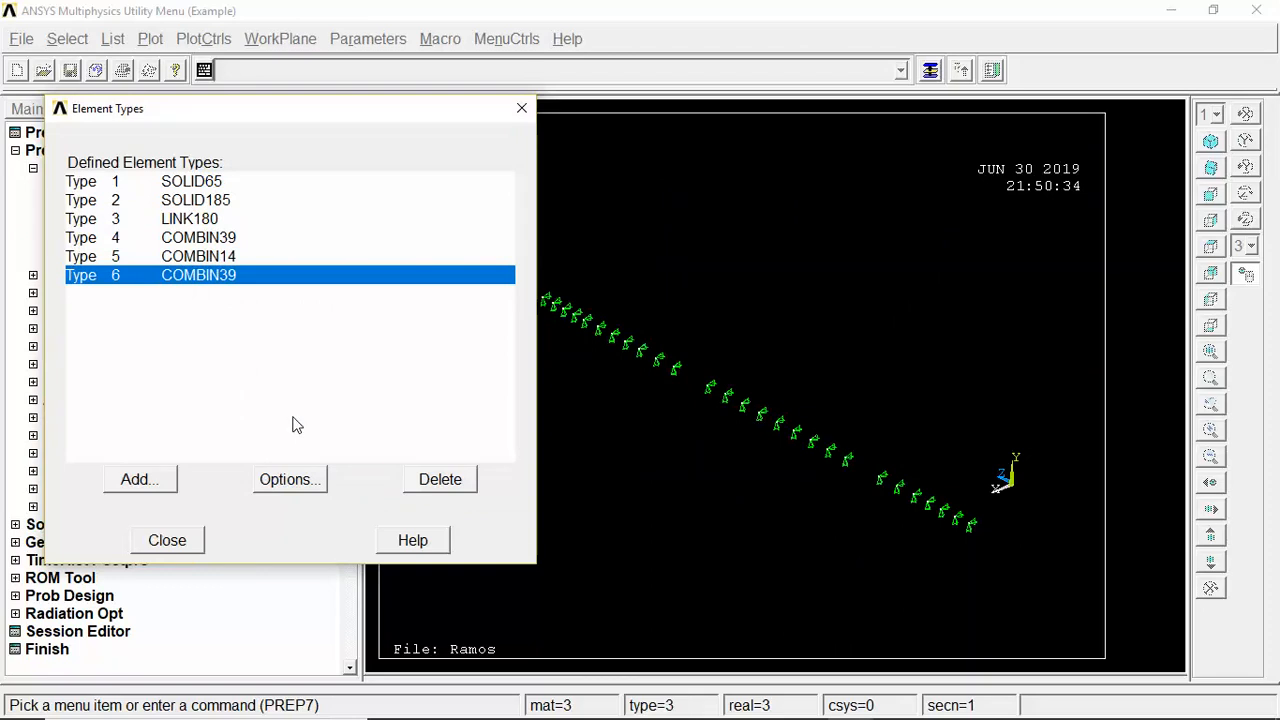
left_click_drag(183, 108, 409, 96)
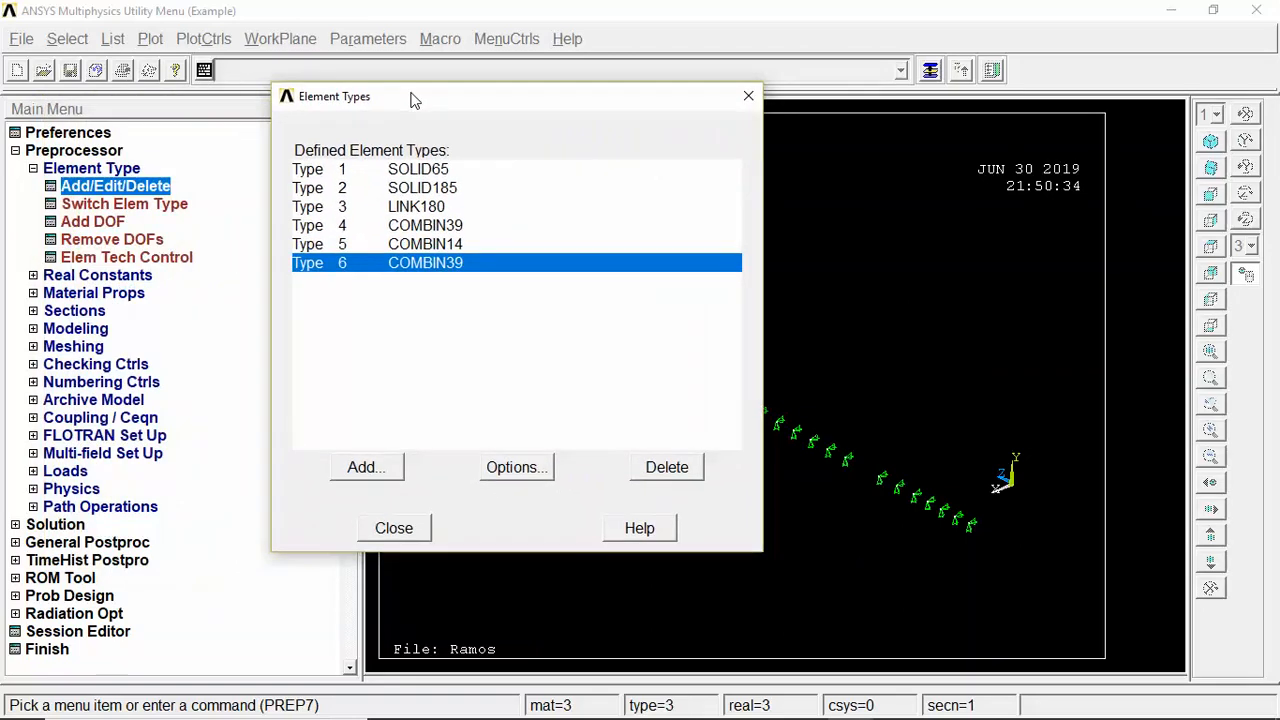
left_click(412, 532)
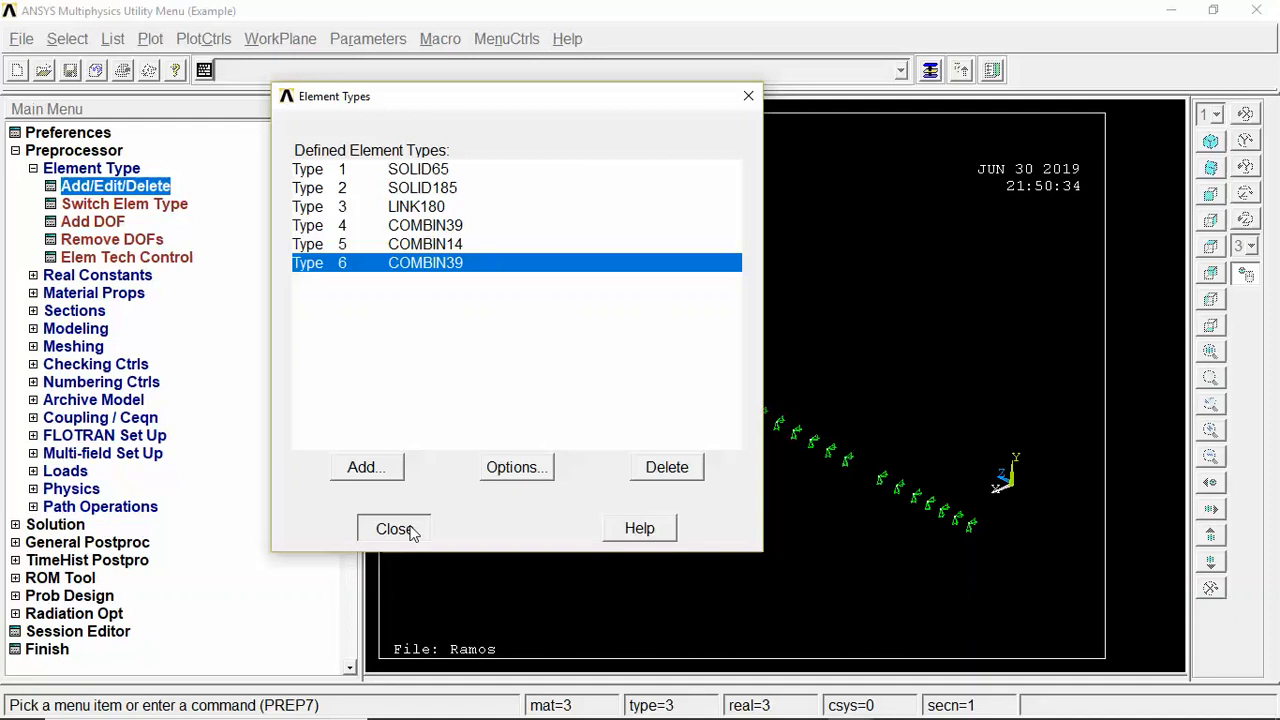
left_click(408, 529)
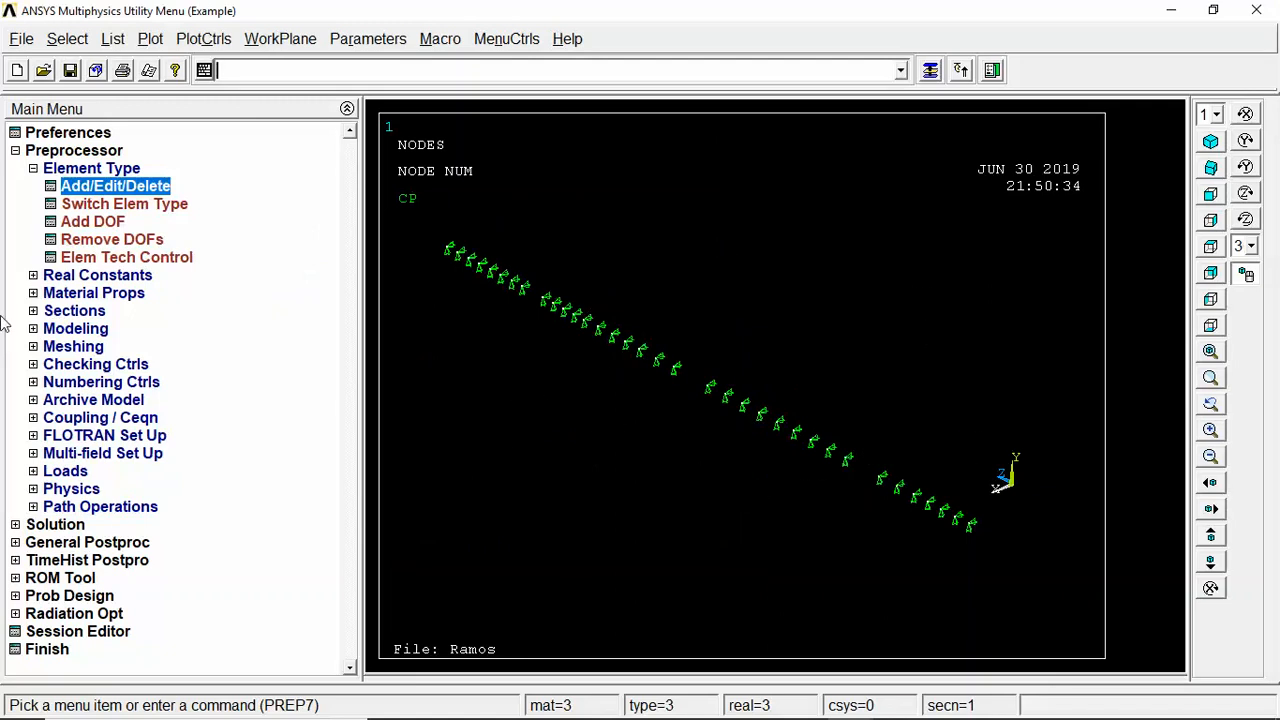
left_click(33, 275)
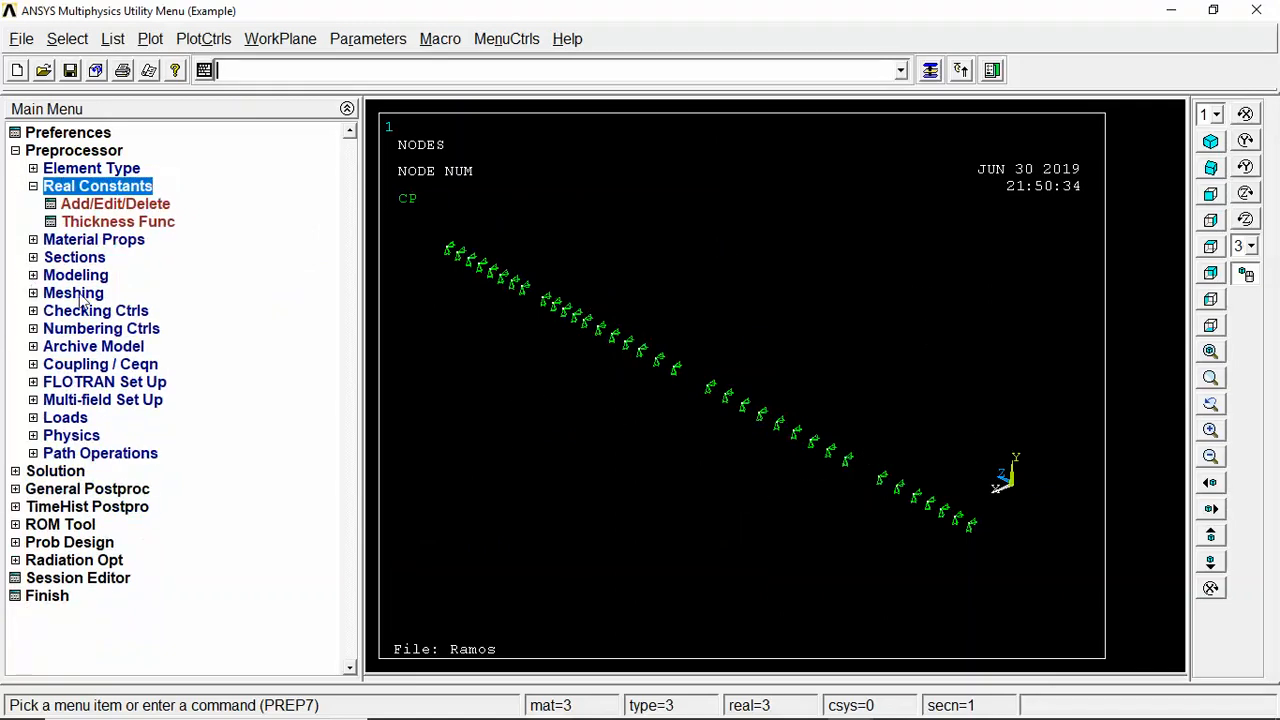
left_click(100, 204)
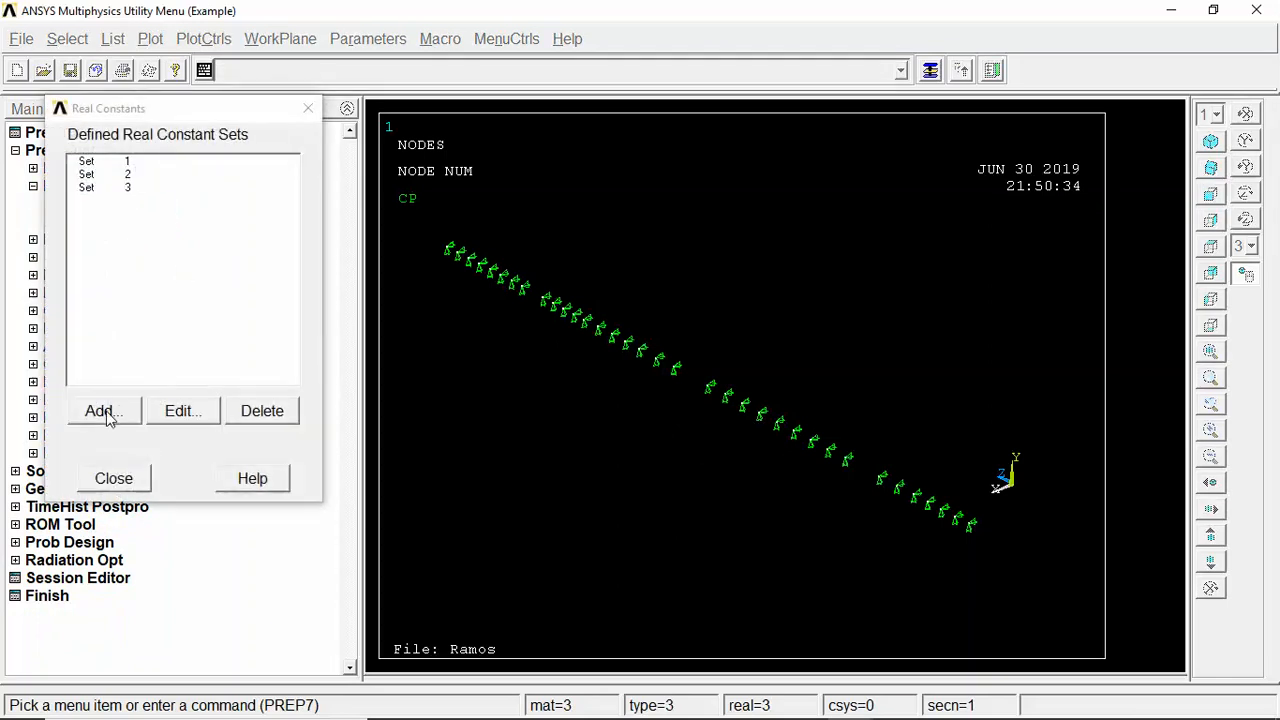
left_click(104, 411)
left_click(155, 227)
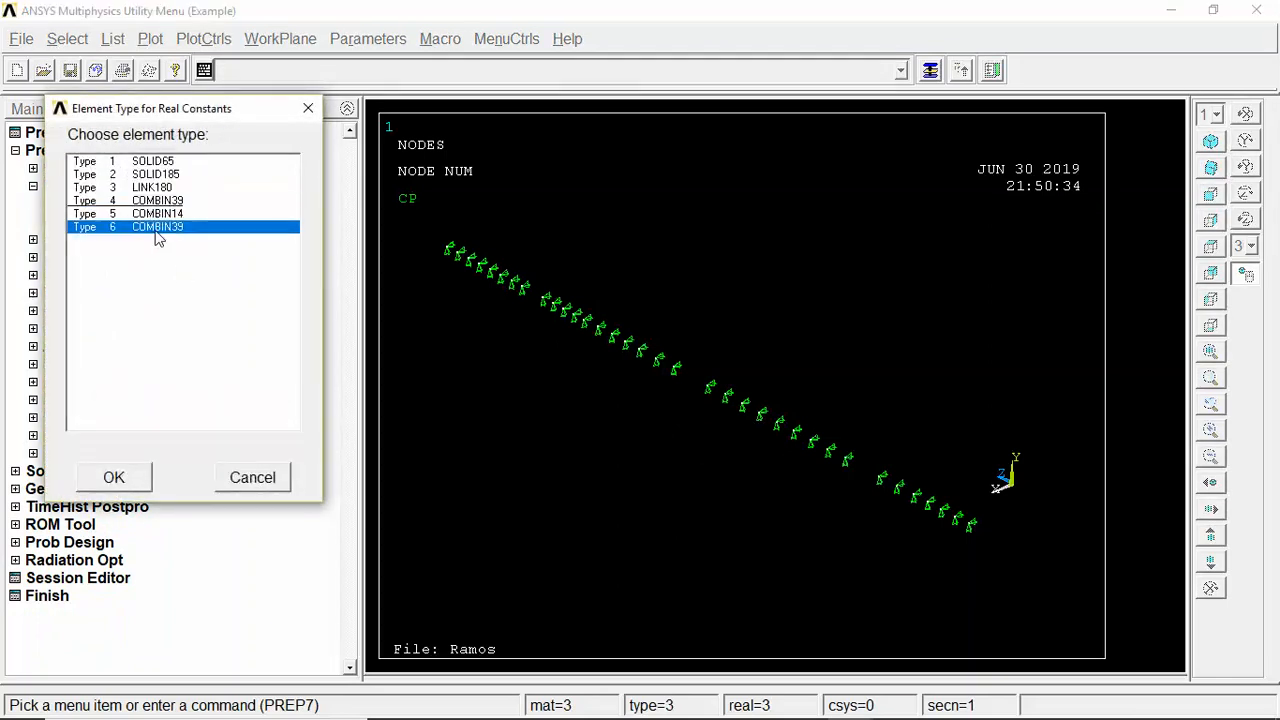
left_click(122, 484)
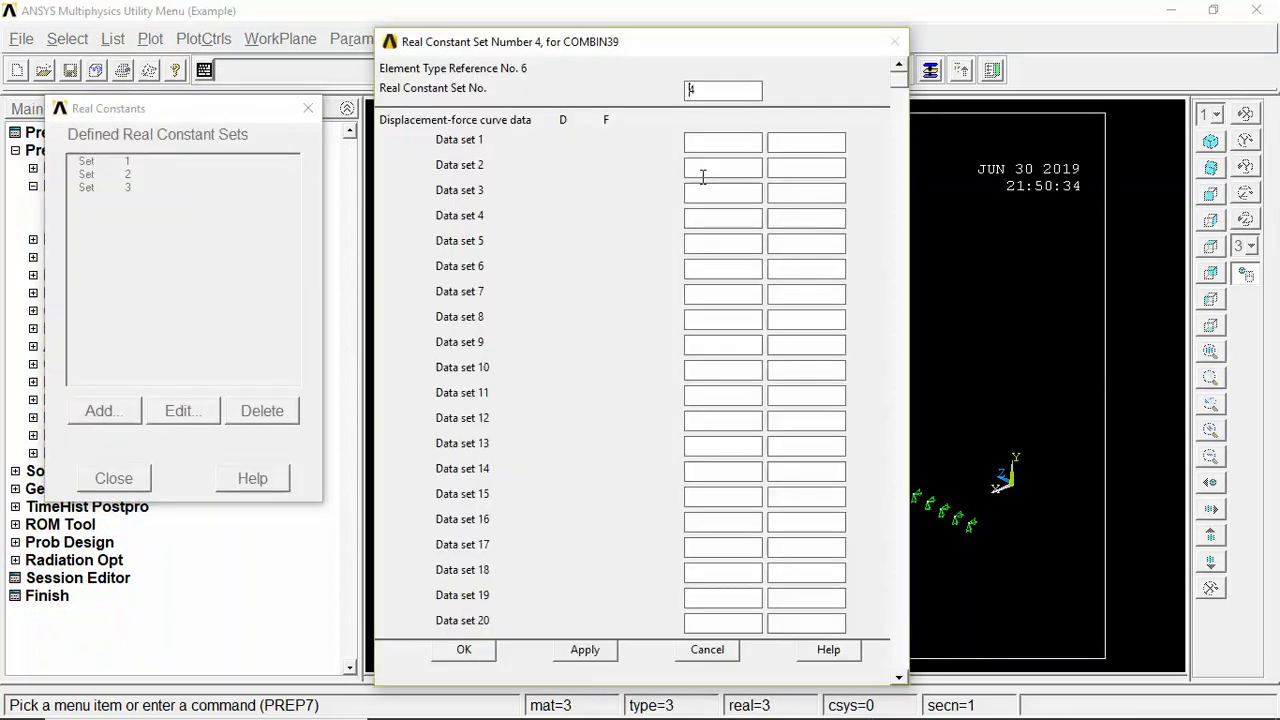
left_click_drag(540, 46, 420, 57)
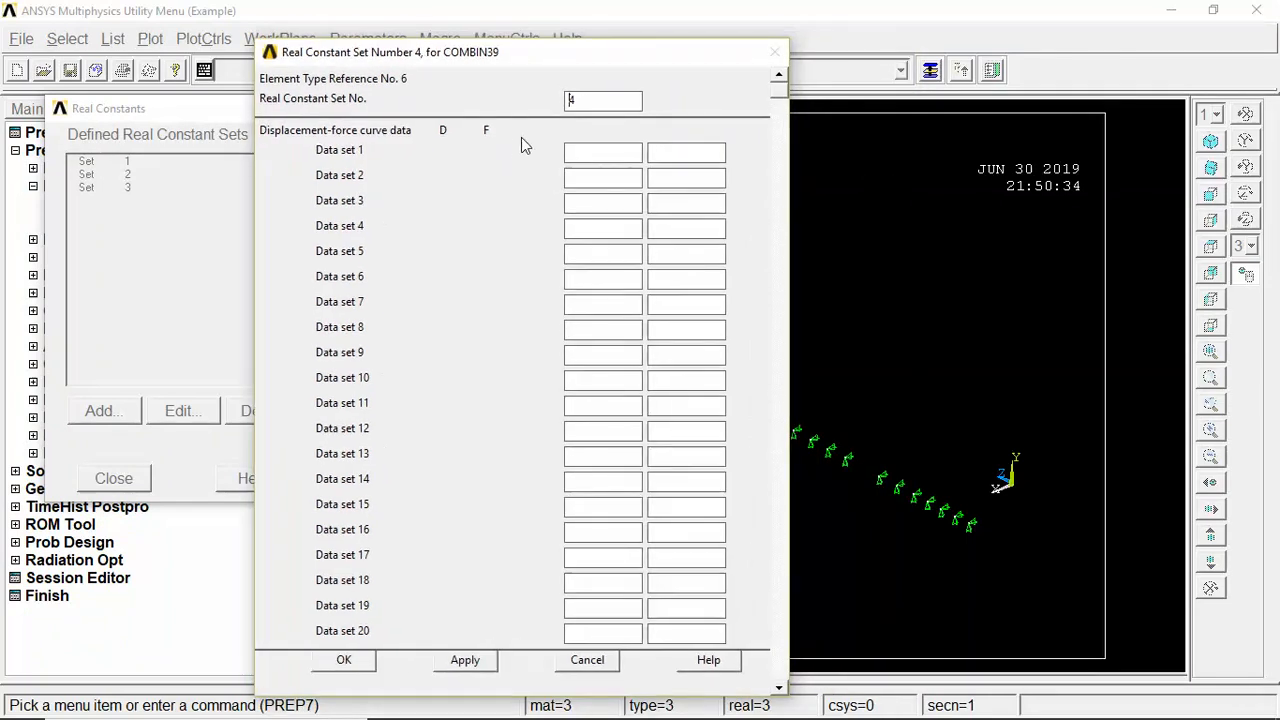
left_click(615, 155)
left_click(573, 152)
type("1")
left_click(682, 155)
type("1000")
left_click(612, 177)
left_click(608, 660)
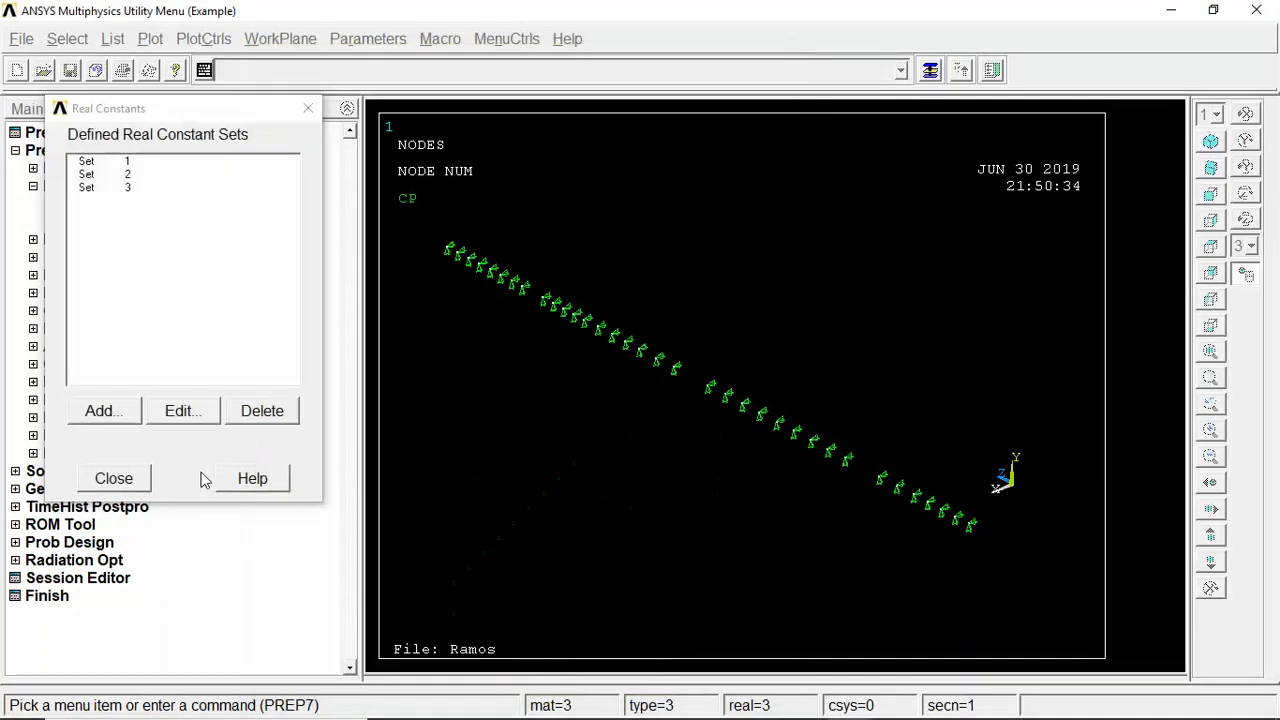
left_click(110, 479)
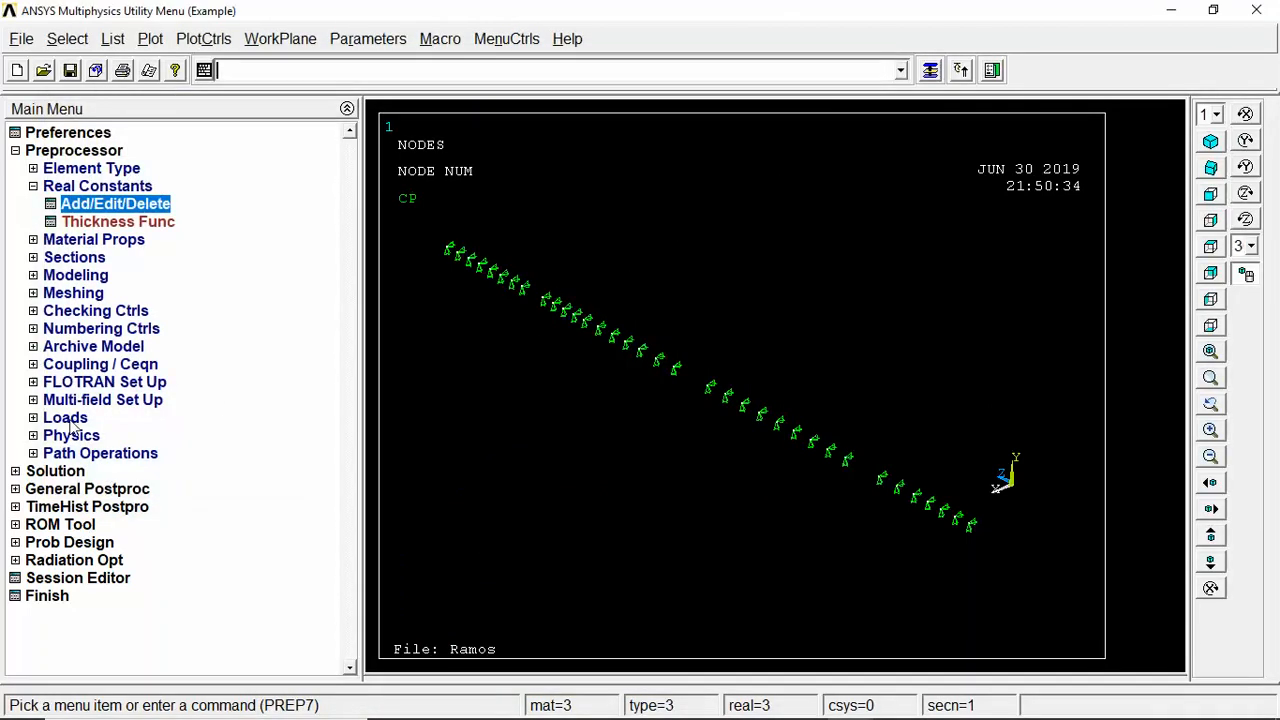
Bring up the modeling commands for creating elements, including the automatically numbered ones
left_click(34, 276)
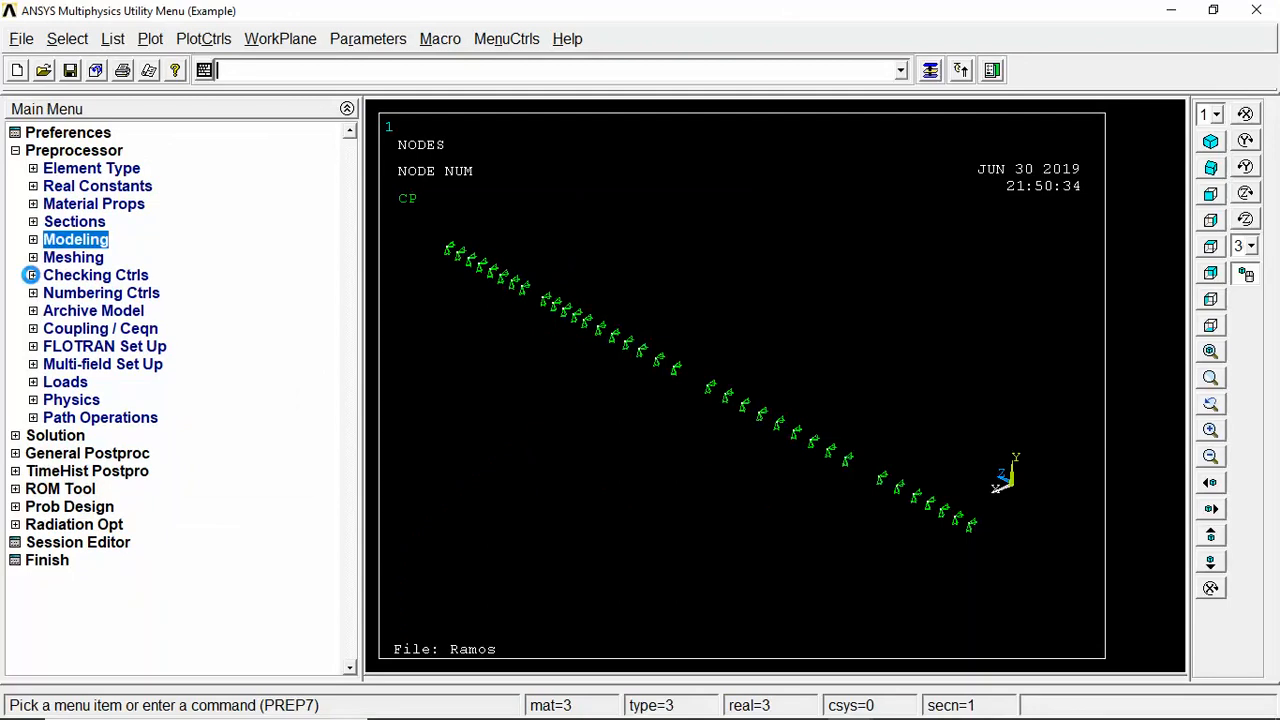
left_click(51, 293)
left_click(47, 243)
left_click(47, 243)
left_click(60, 262)
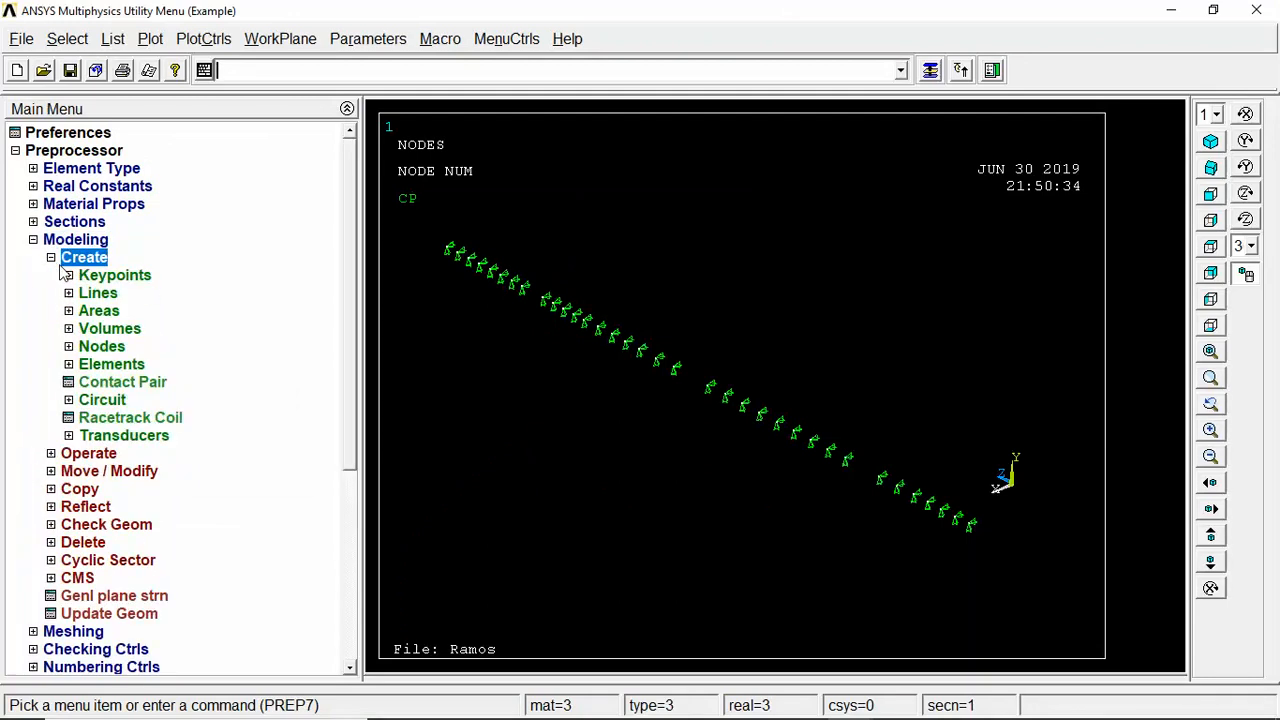
left_click(70, 366)
left_click(142, 401)
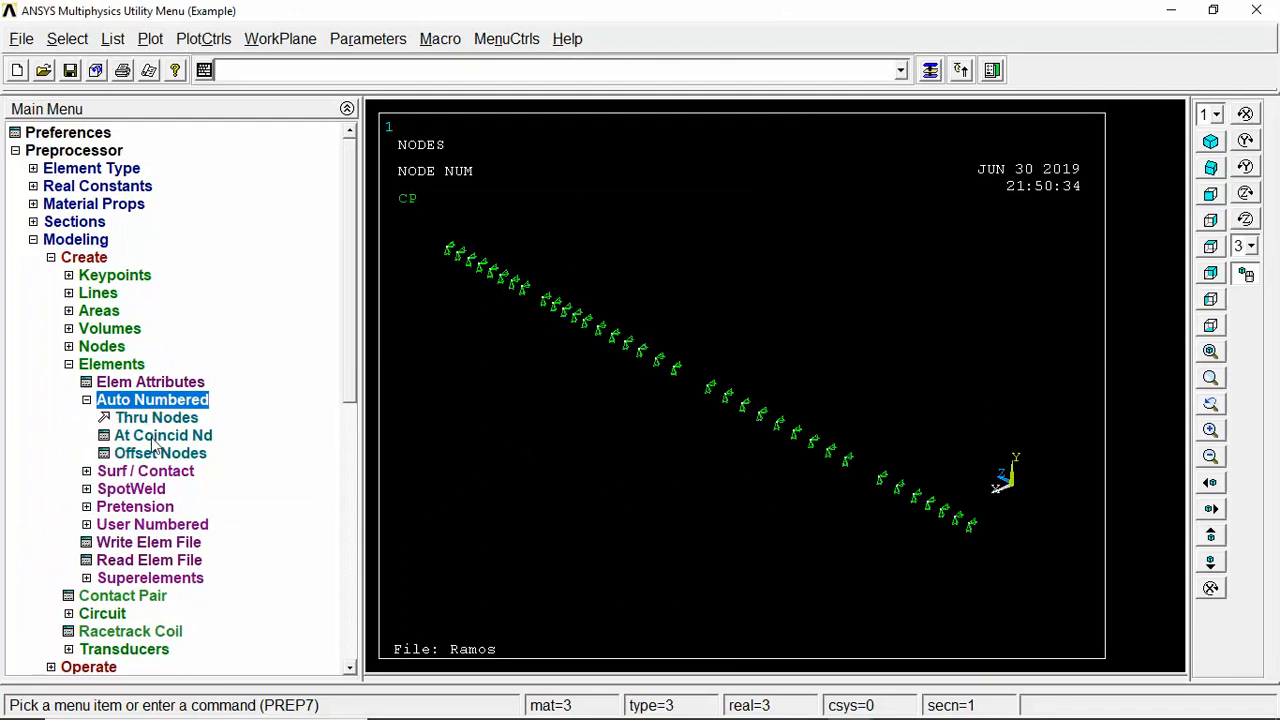
left_click(152, 418)
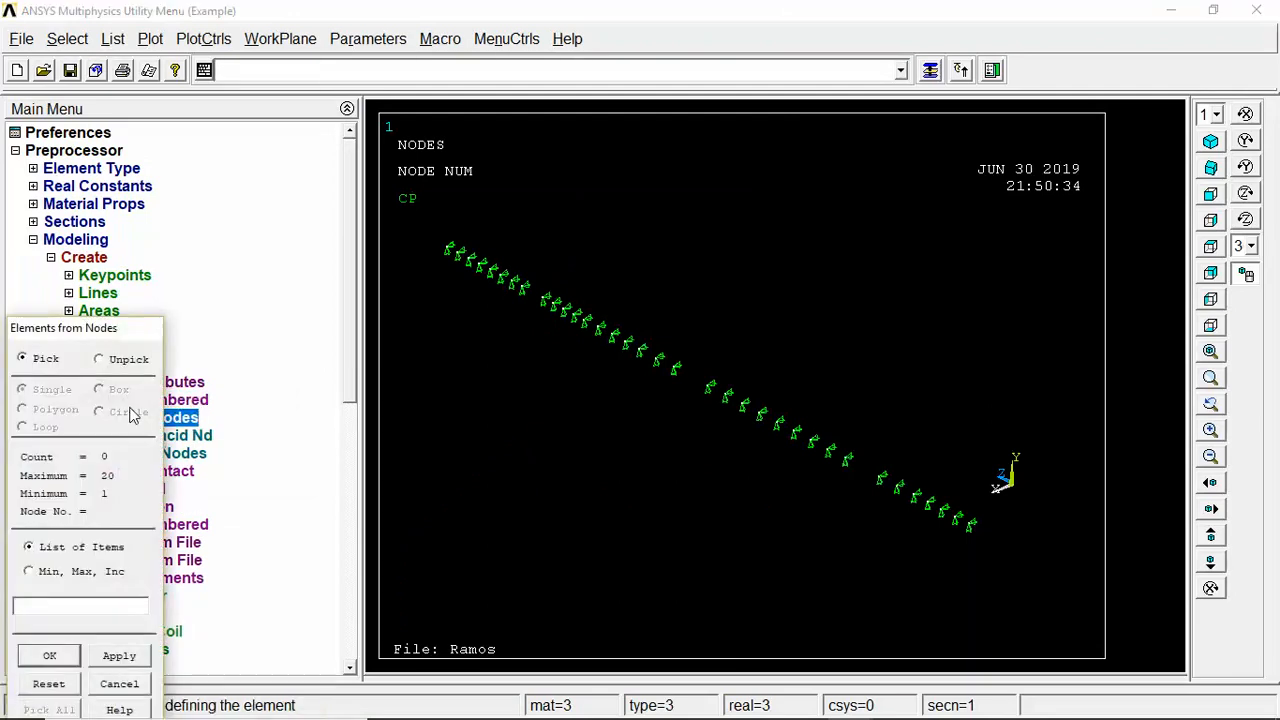
left_click_drag(112, 342, 180, 196)
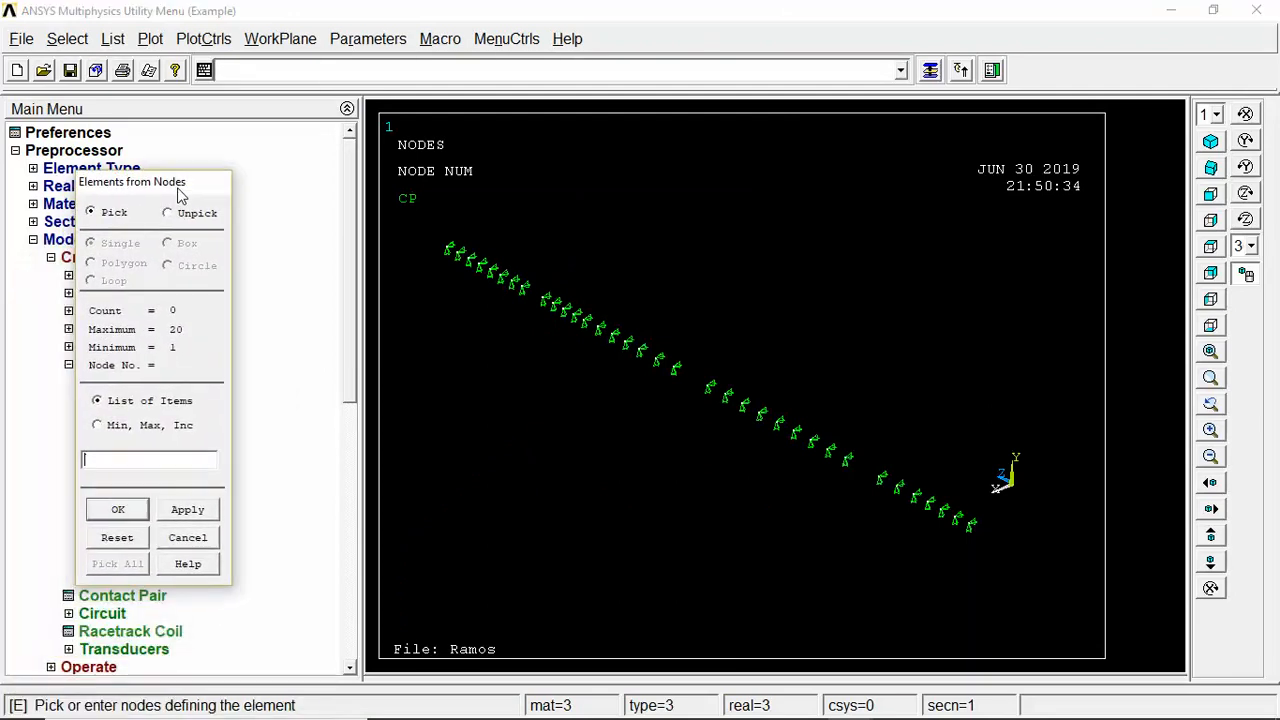
left_click(118, 509)
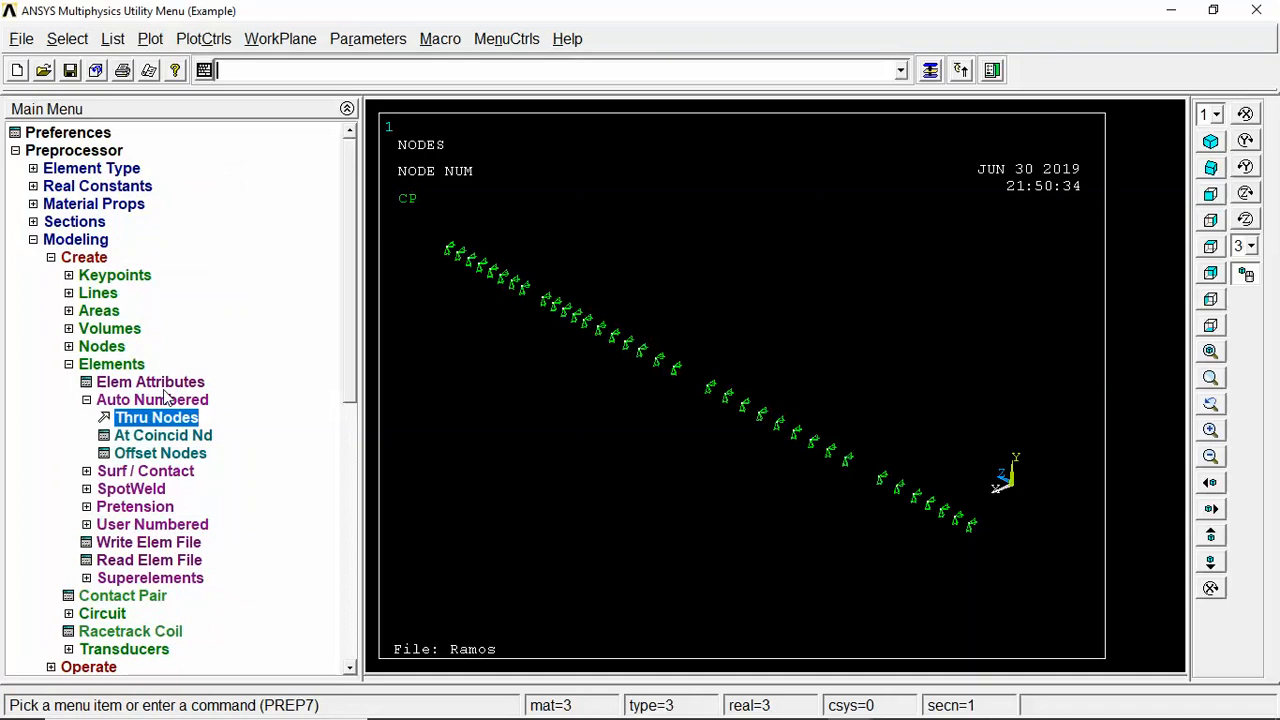
Set the default element attributes to element type 6 COMBIN39, material number 2 and real constant set 2
left_click(160, 383)
left_click(795, 216)
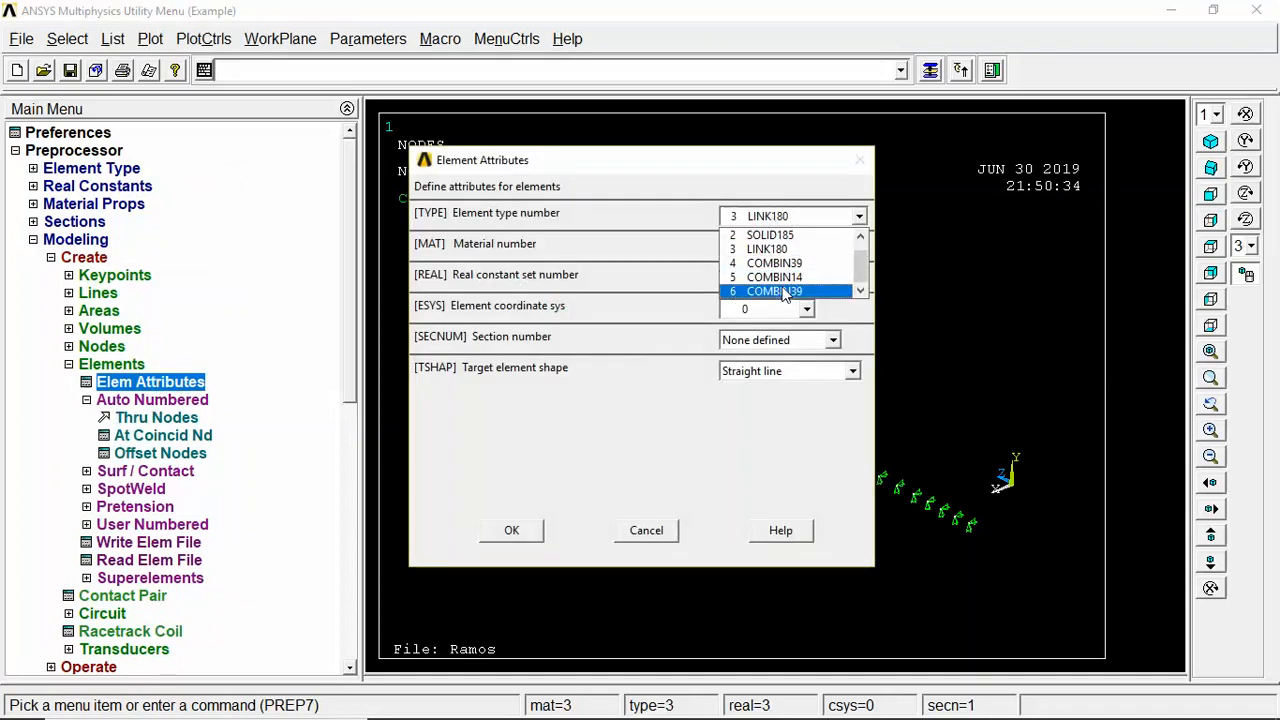
left_click(783, 291)
left_click(771, 247)
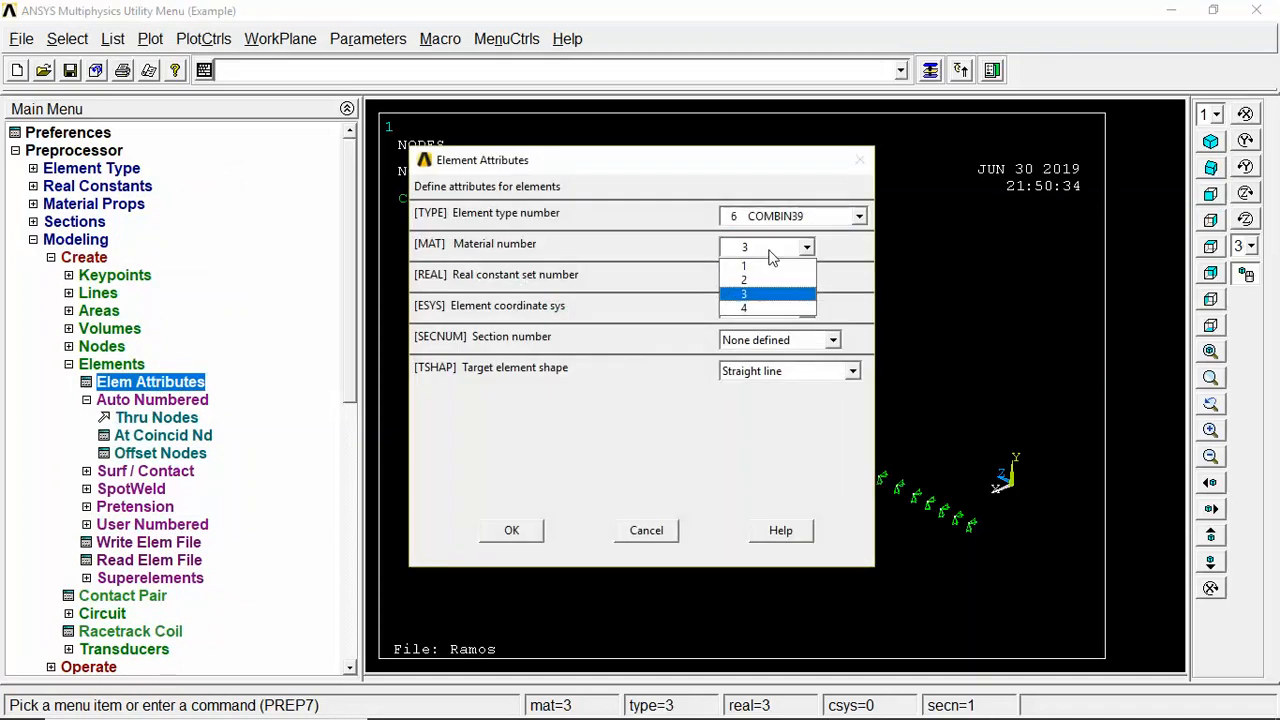
left_click(771, 289)
left_click(764, 280)
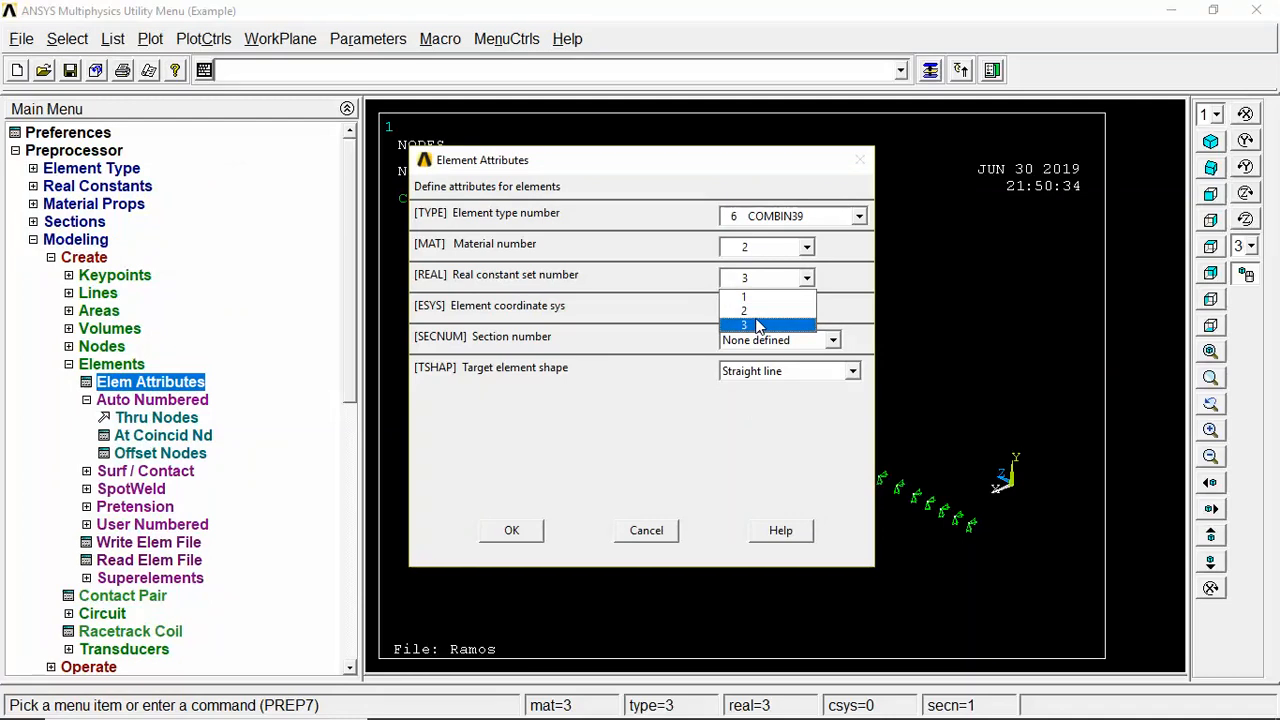
left_click(755, 312)
left_click(507, 531)
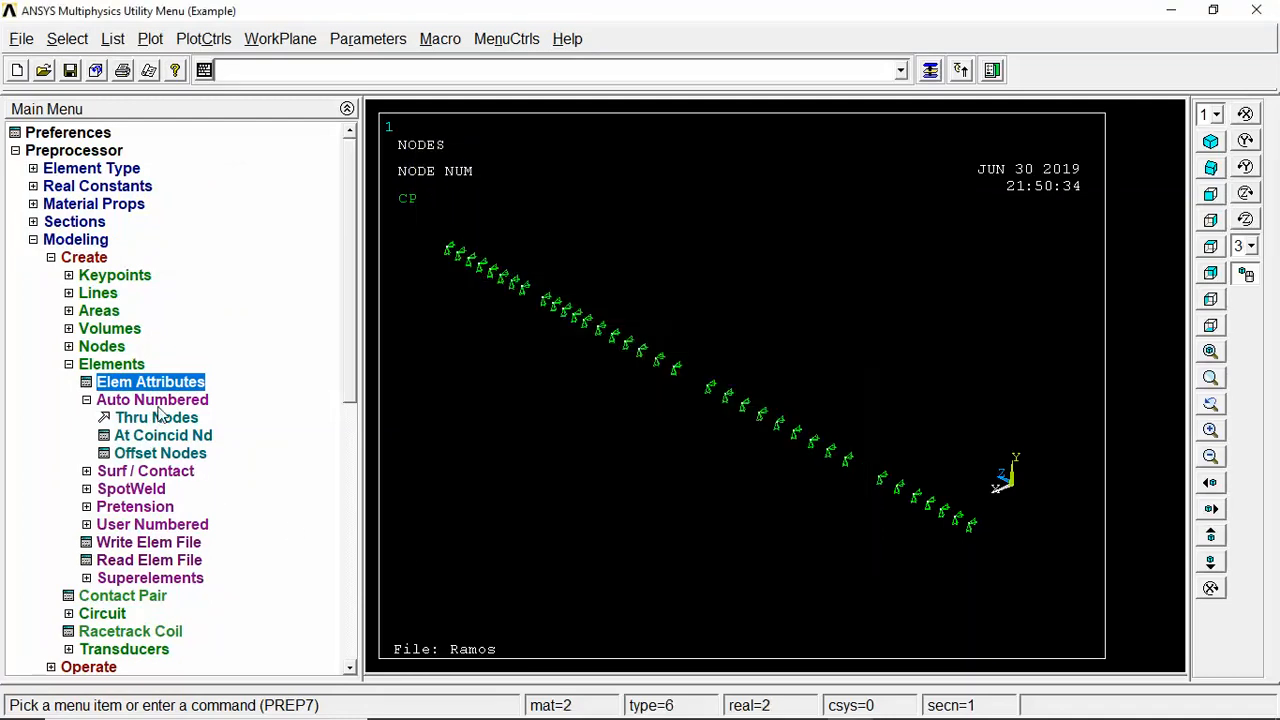
left_click(172, 437)
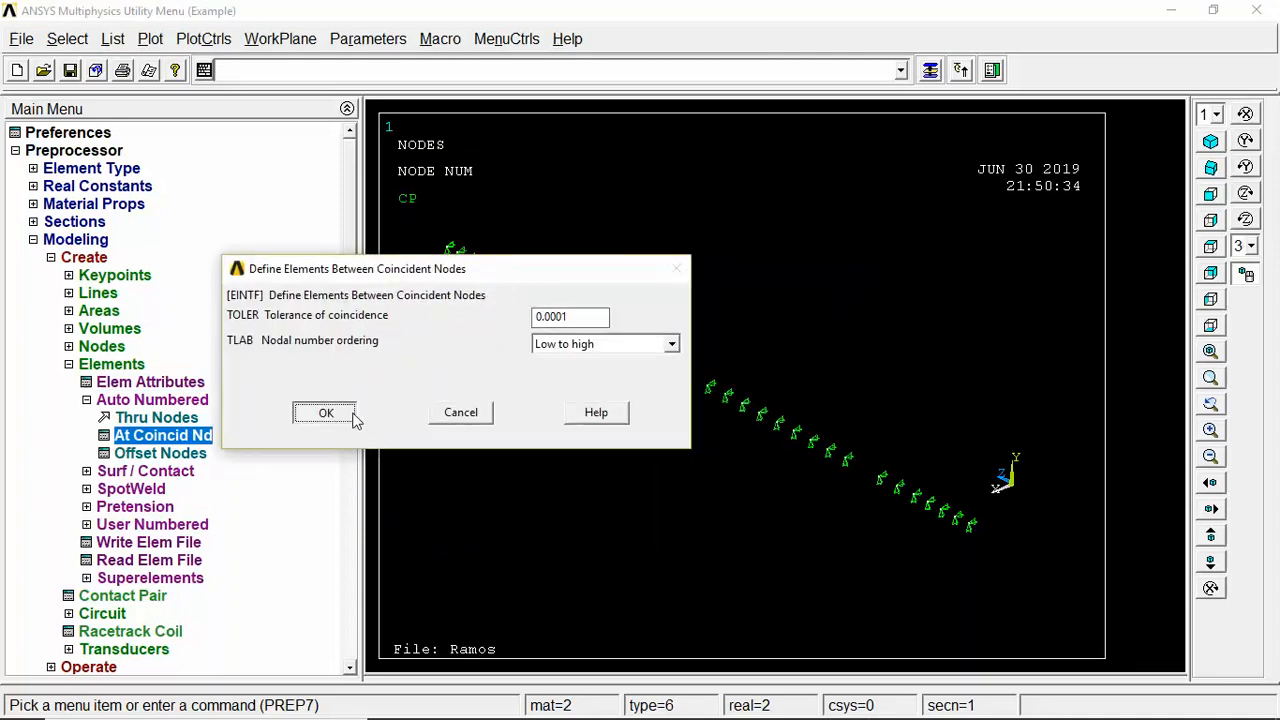
left_click(330, 418)
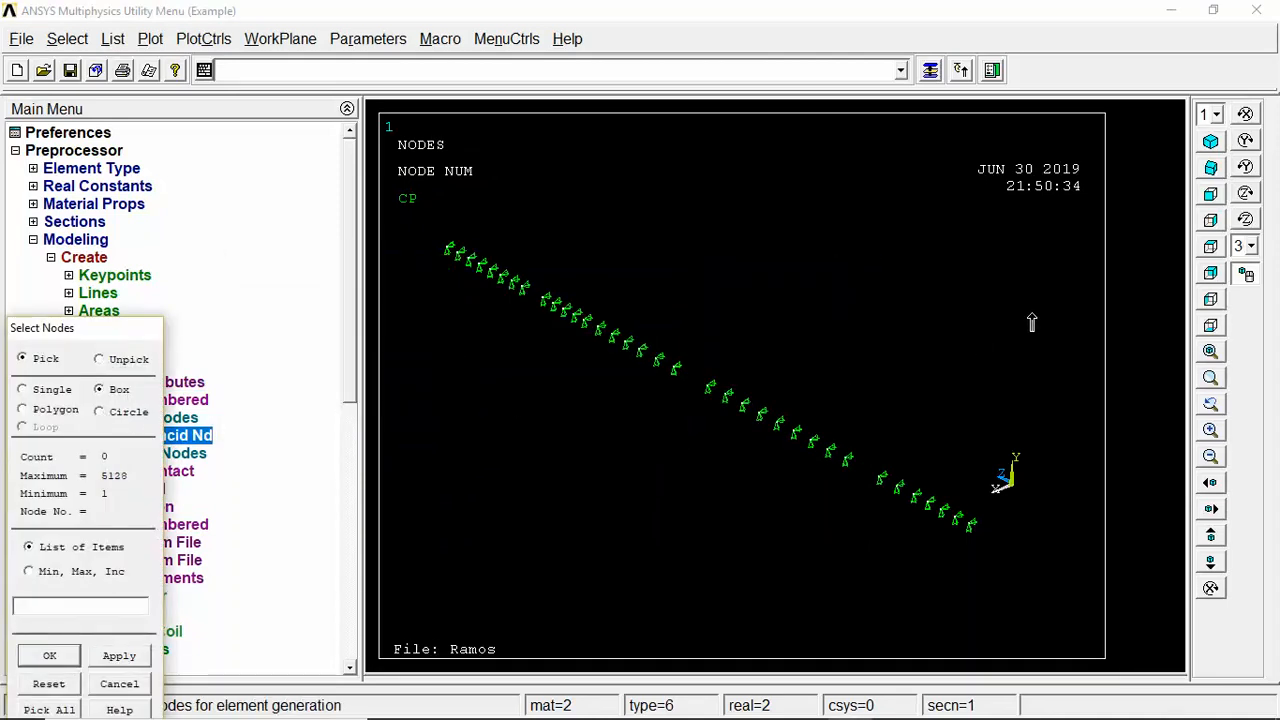
left_click_drag(1023, 260, 444, 585)
left_click_drag(124, 323, 419, 163)
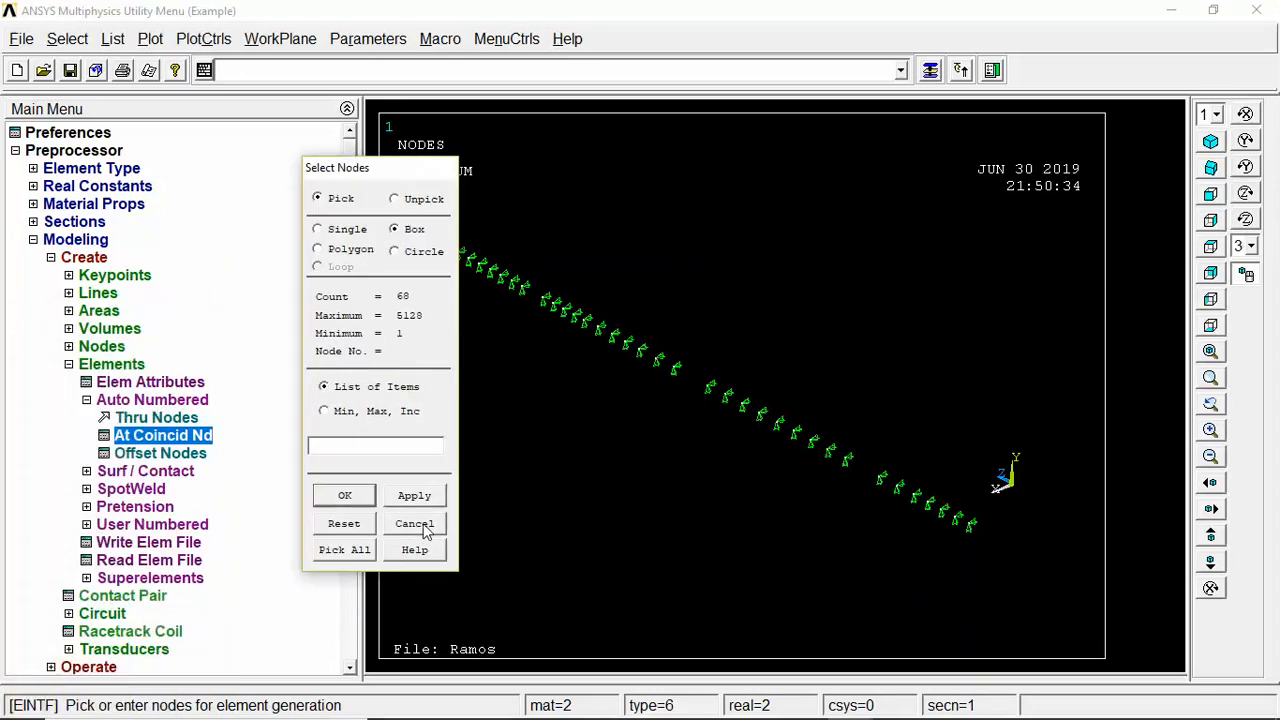
left_click(414, 524)
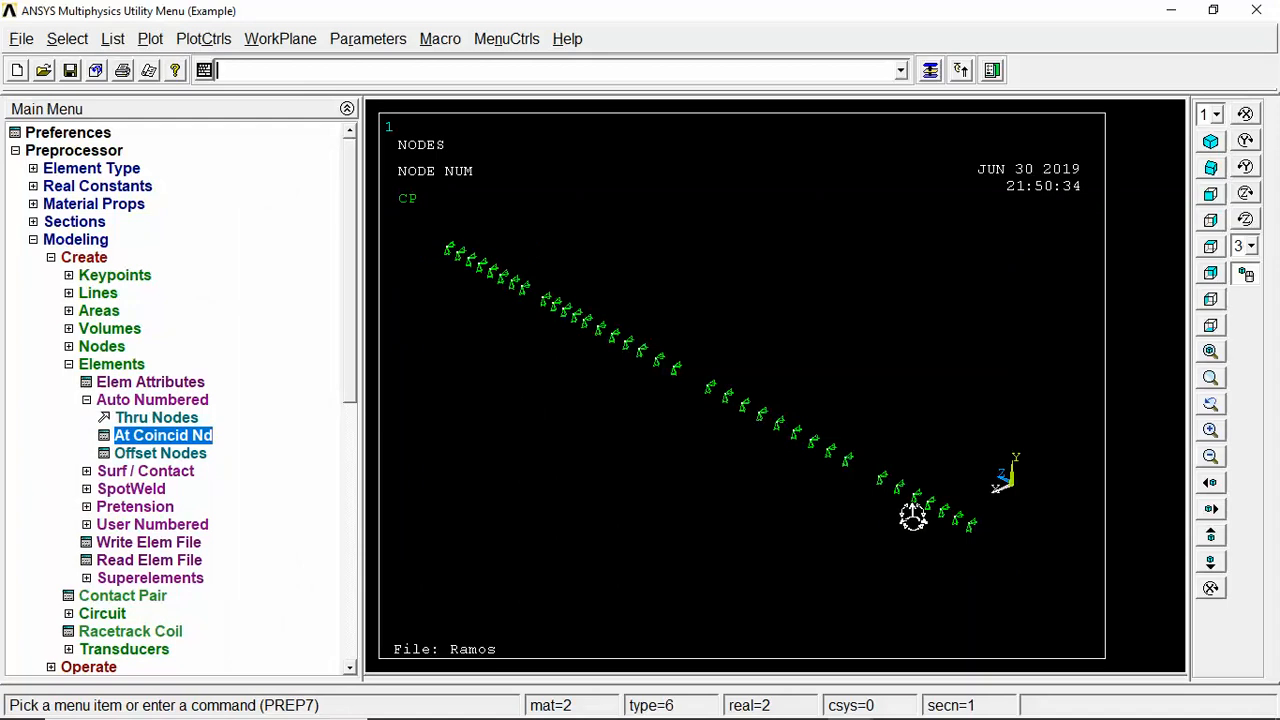
left_click(69, 364)
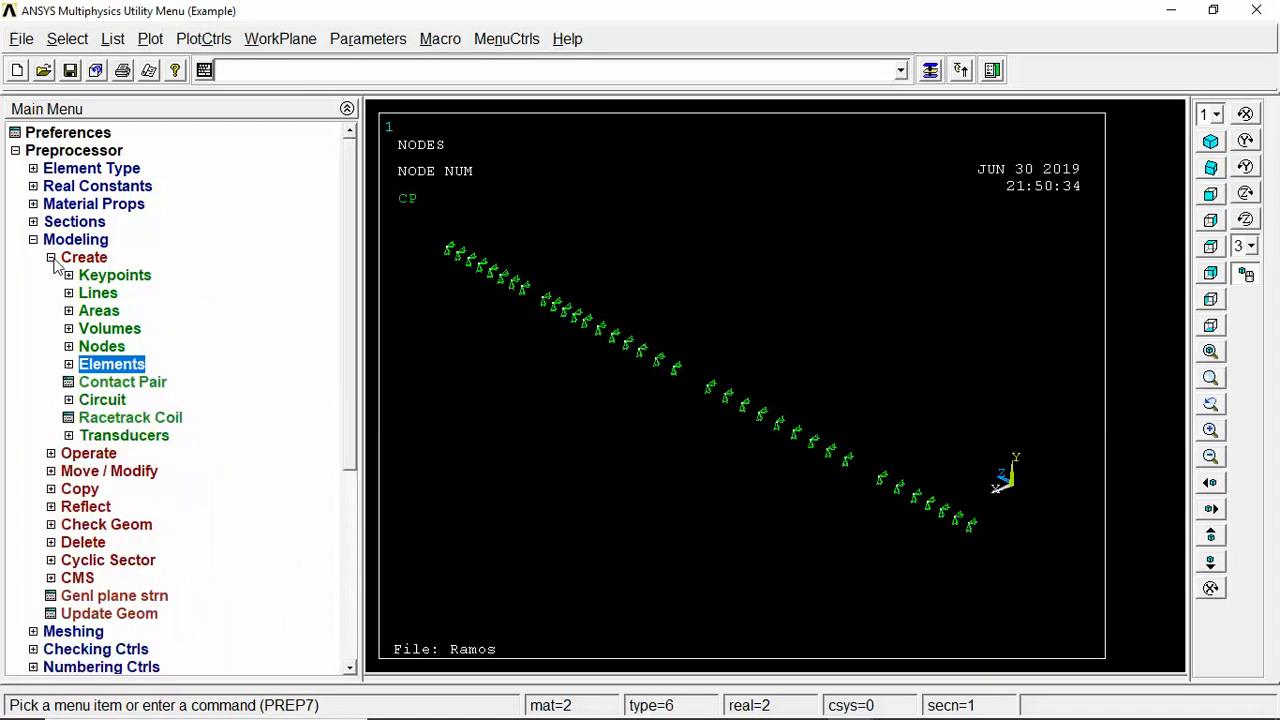
left_click(51, 257)
left_click(33, 239)
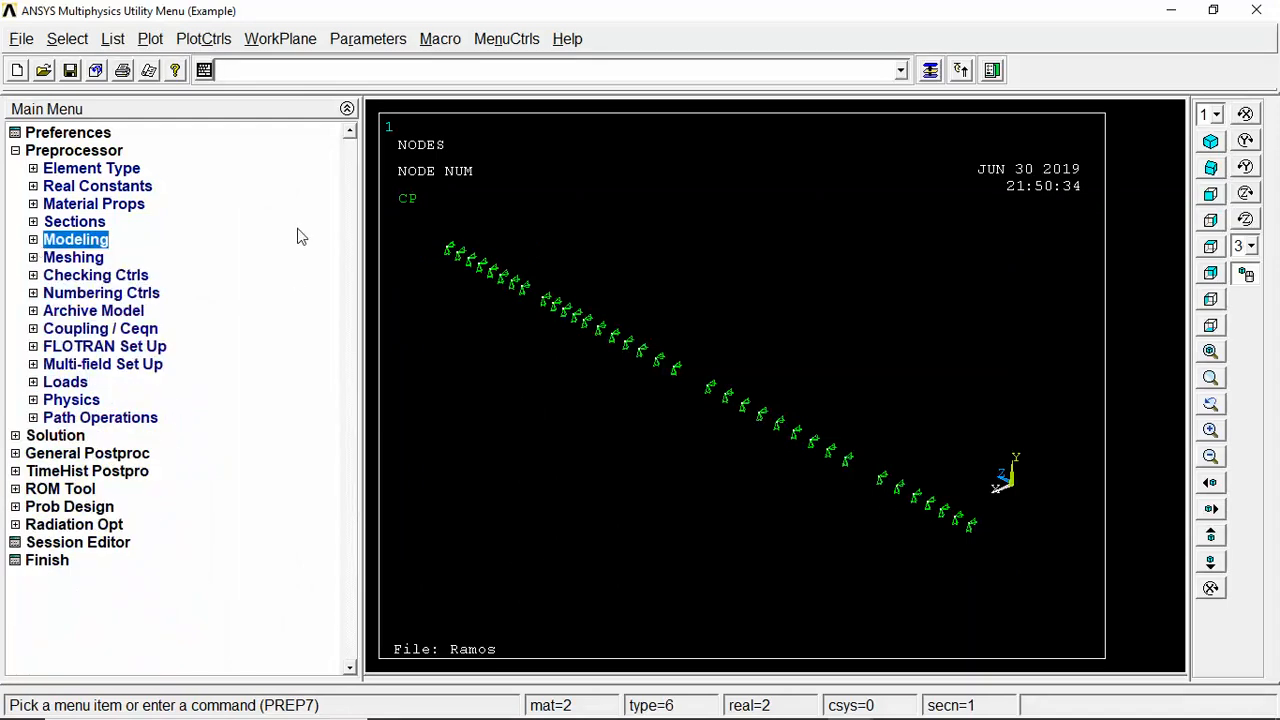
Plot the elements and examine the tendons and the end face of the beam
left_click(147, 40)
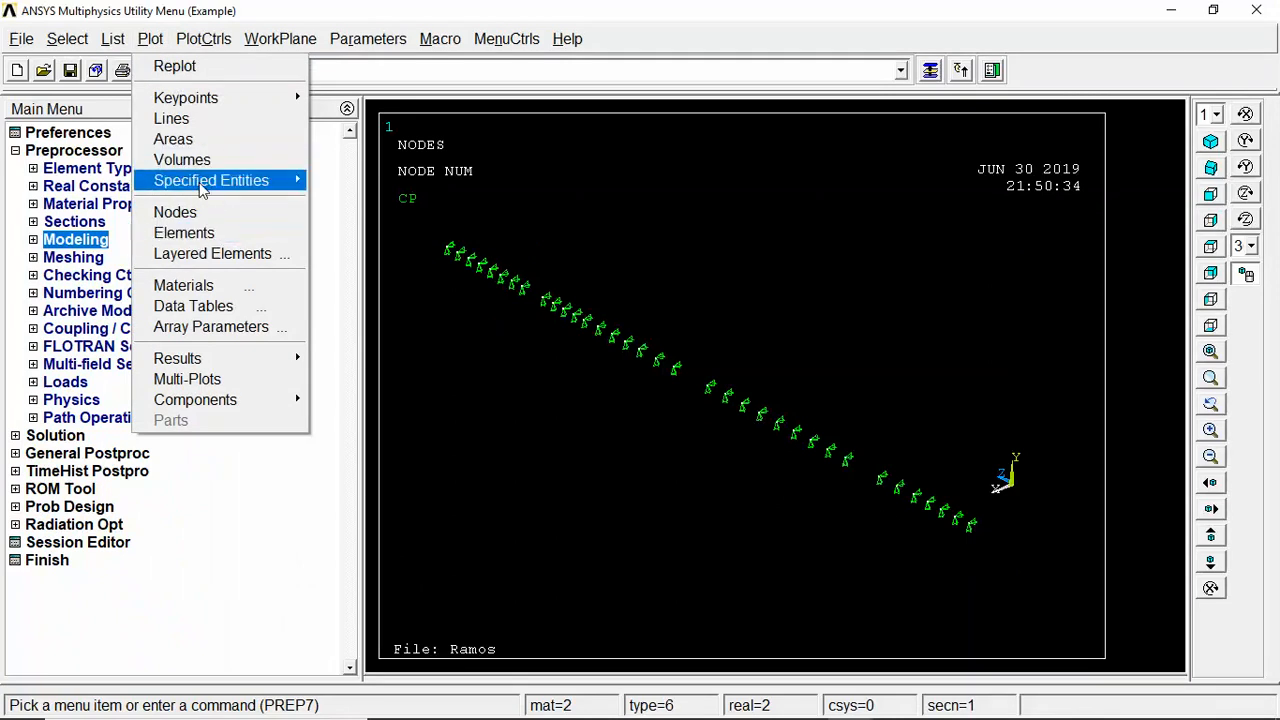
left_click(186, 232)
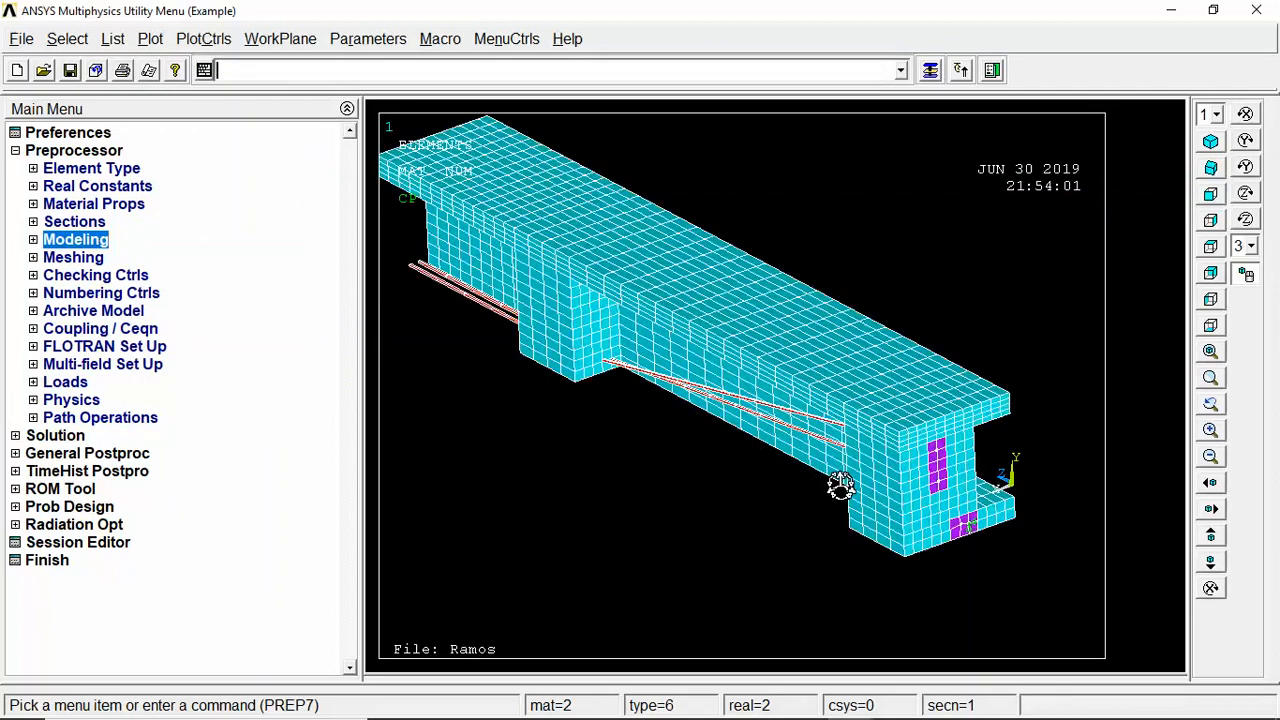
left_click(1210, 430)
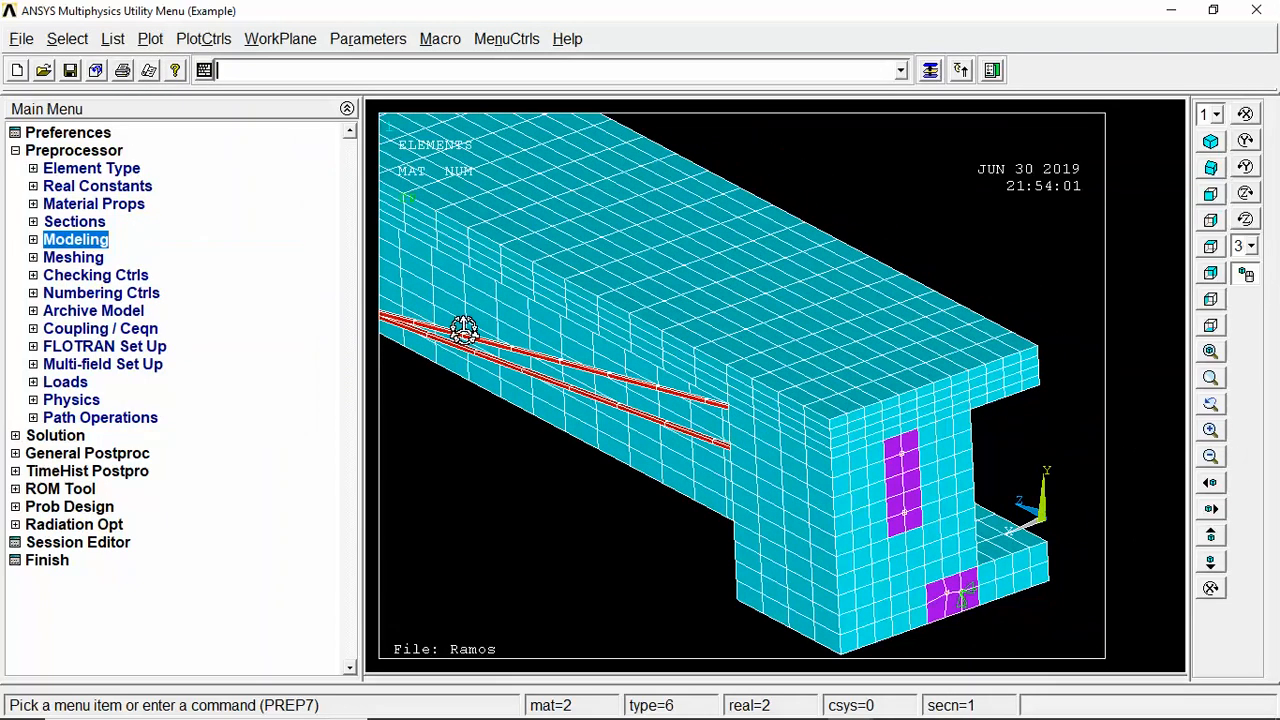
left_click_drag(876, 468, 764, 311)
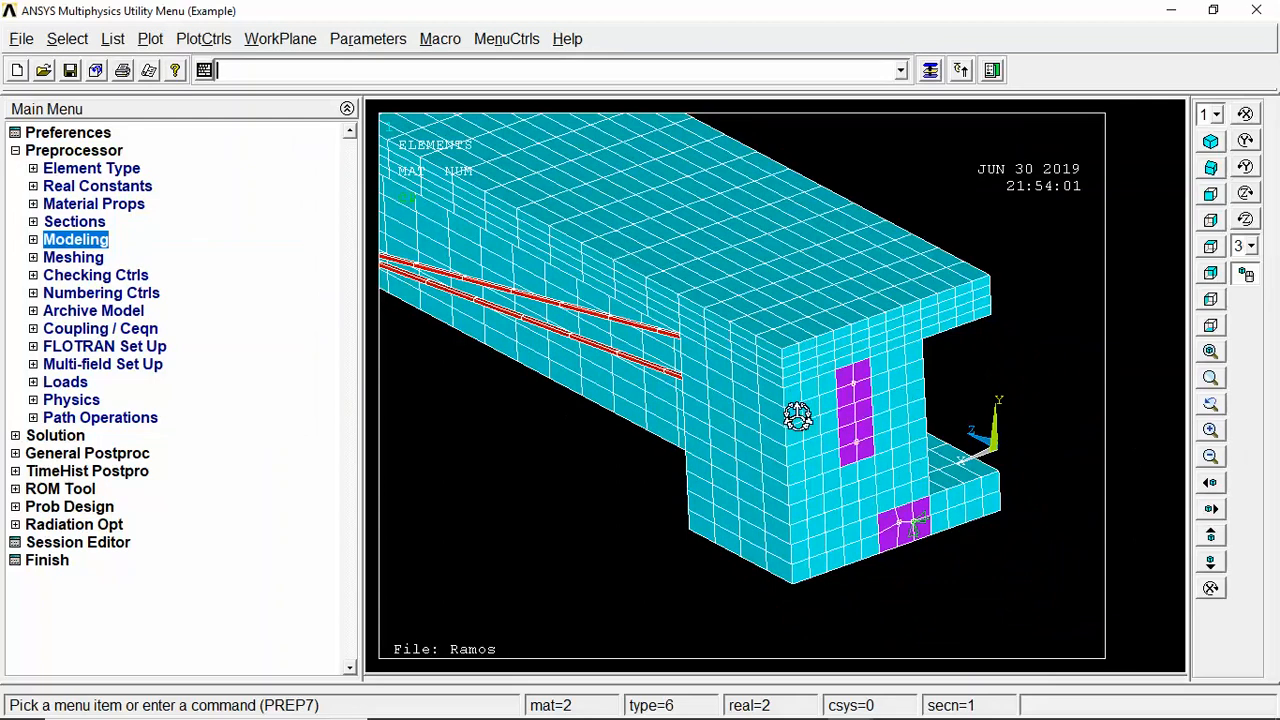
left_click_drag(615, 340, 862, 384)
left_click(1214, 458)
left_click(1214, 458)
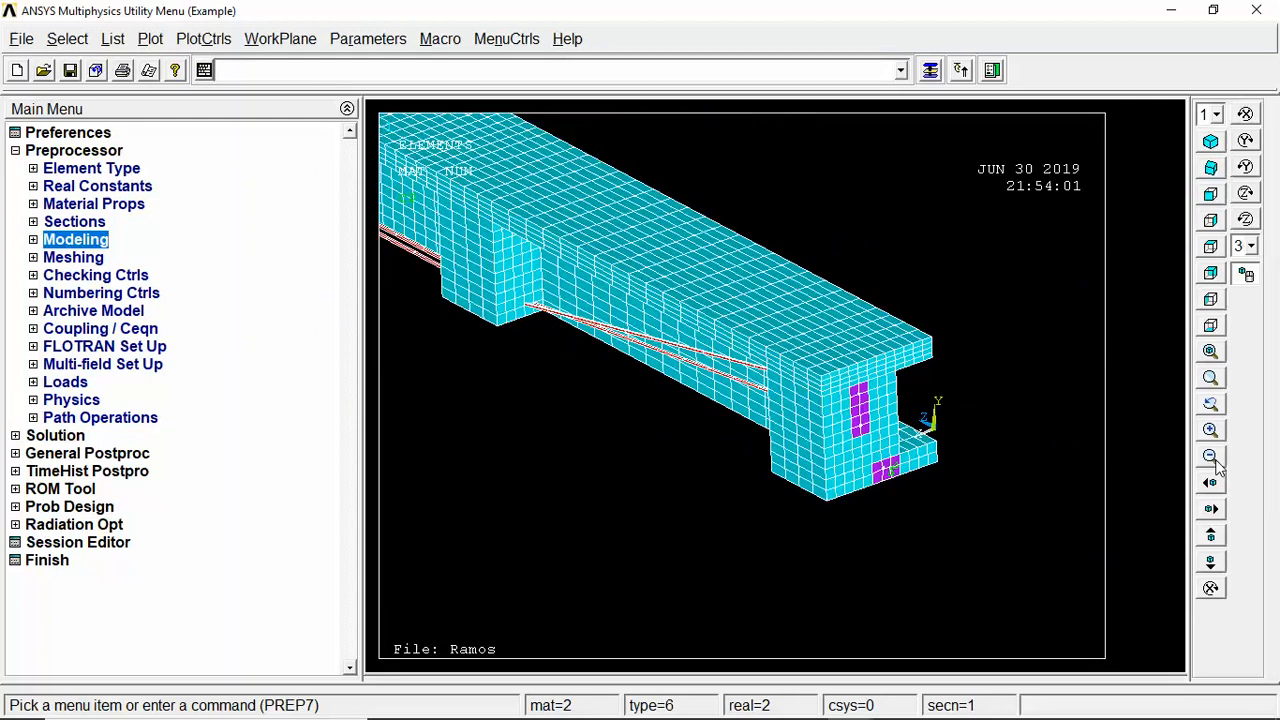
left_click_drag(580, 357, 757, 476)
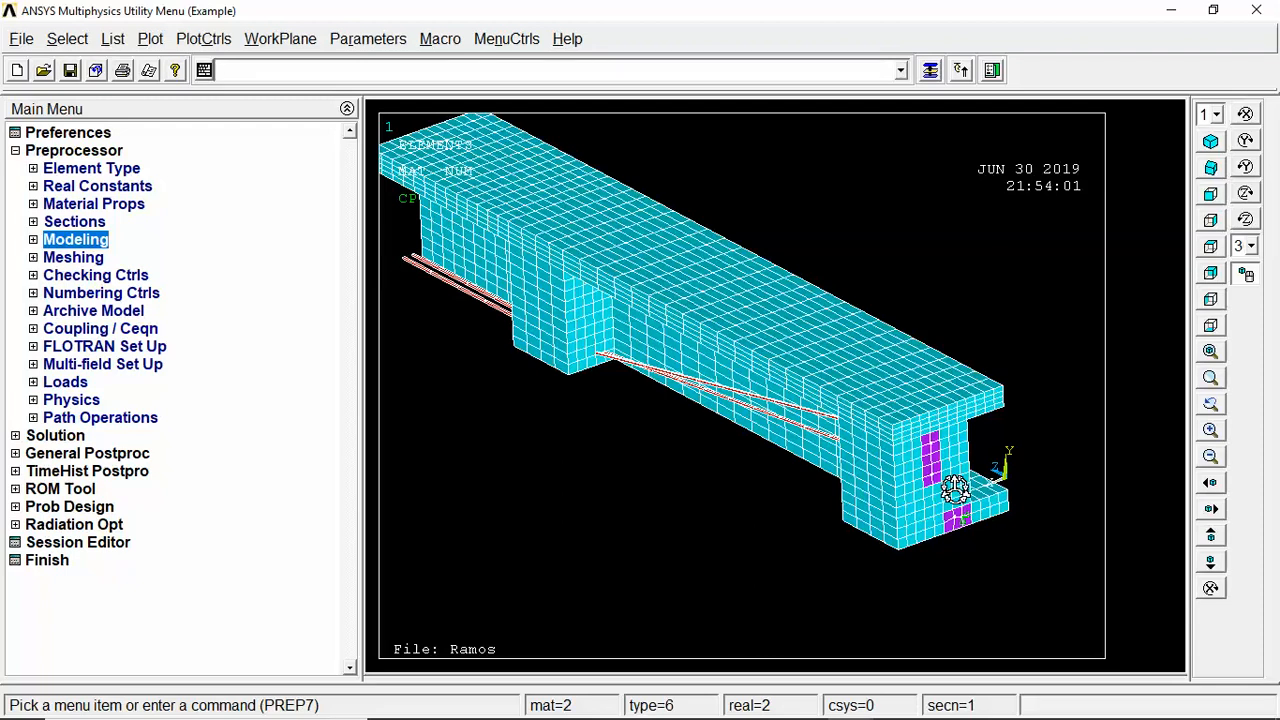
left_click(33, 240)
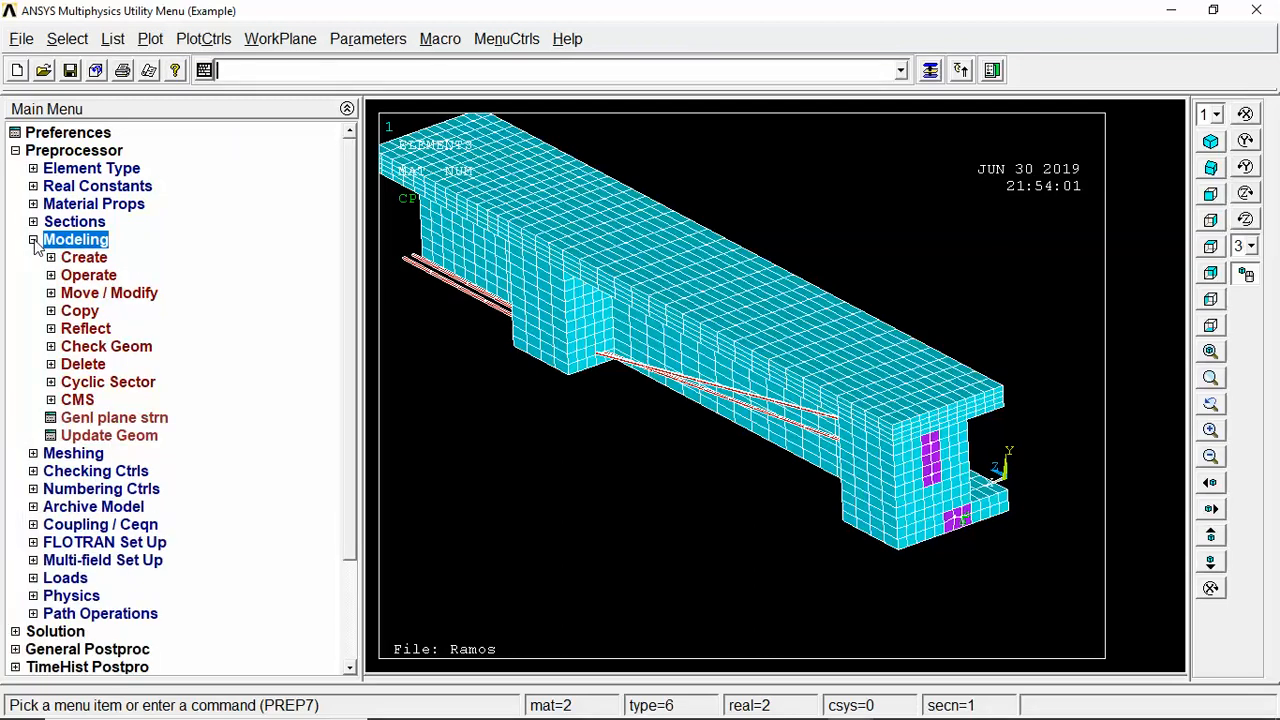
left_click(33, 240)
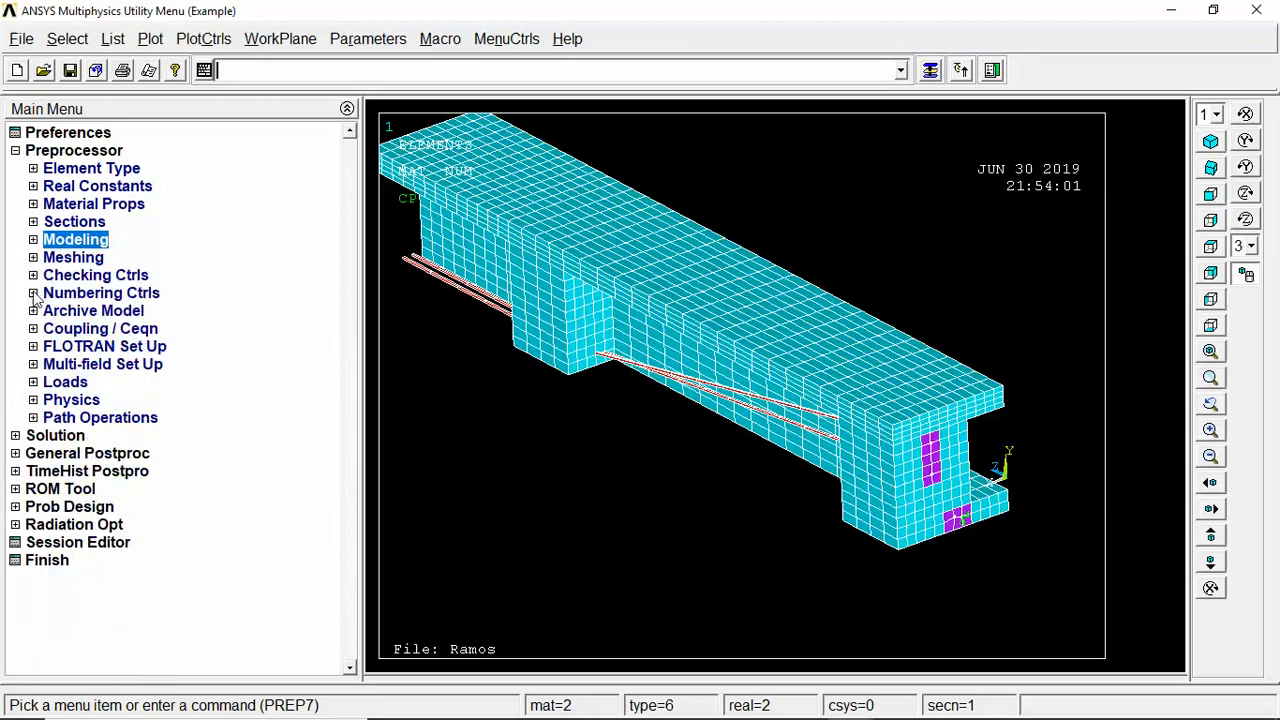
left_click(33, 293)
left_click(33, 293)
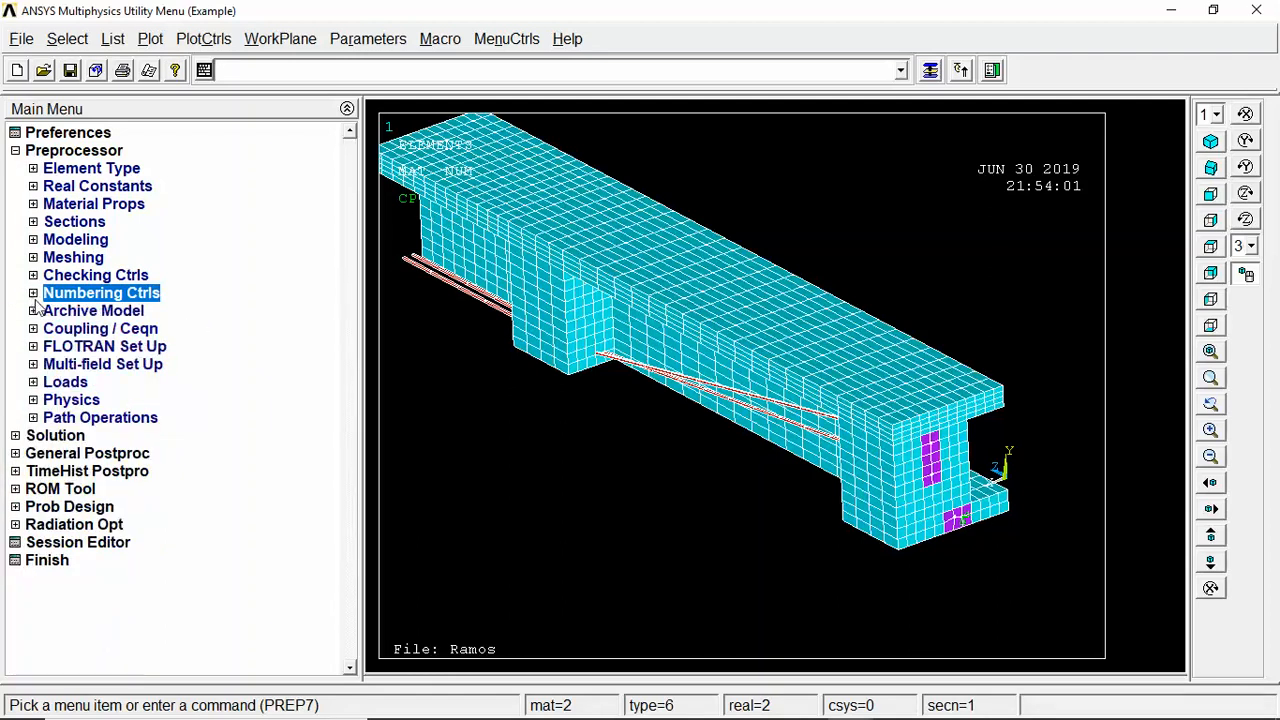
left_click(33, 329)
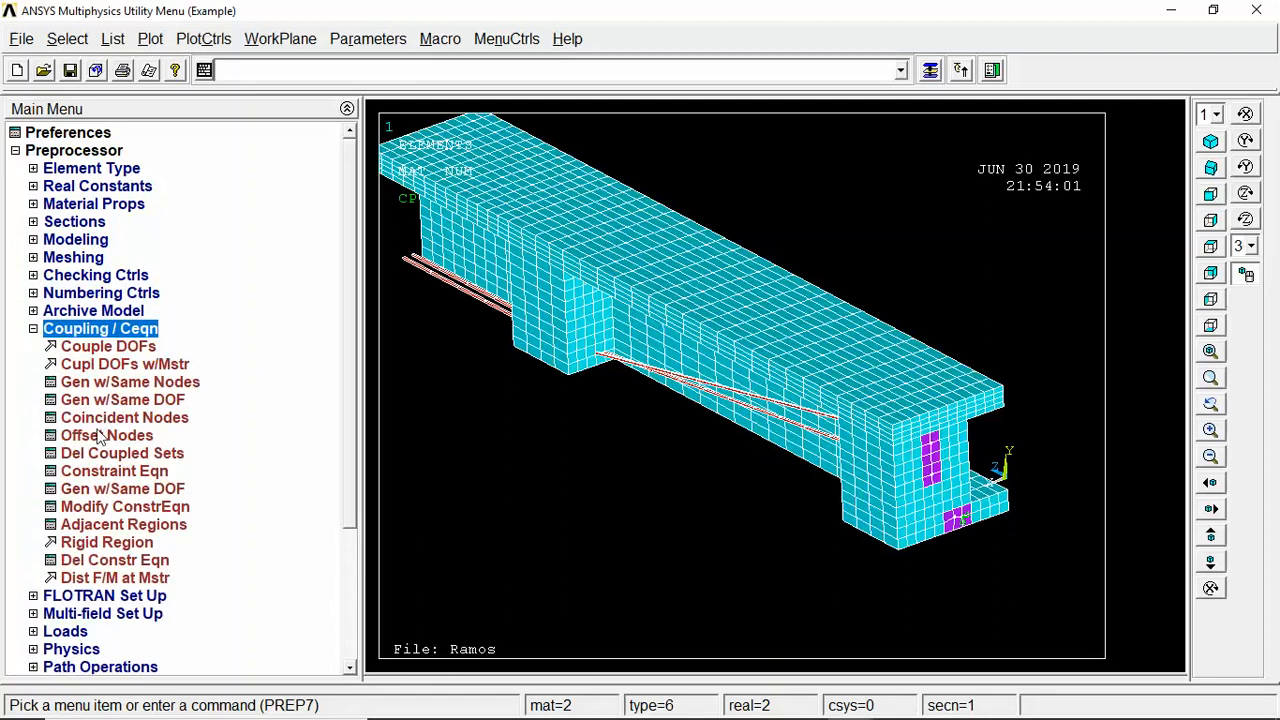
left_click(33, 329)
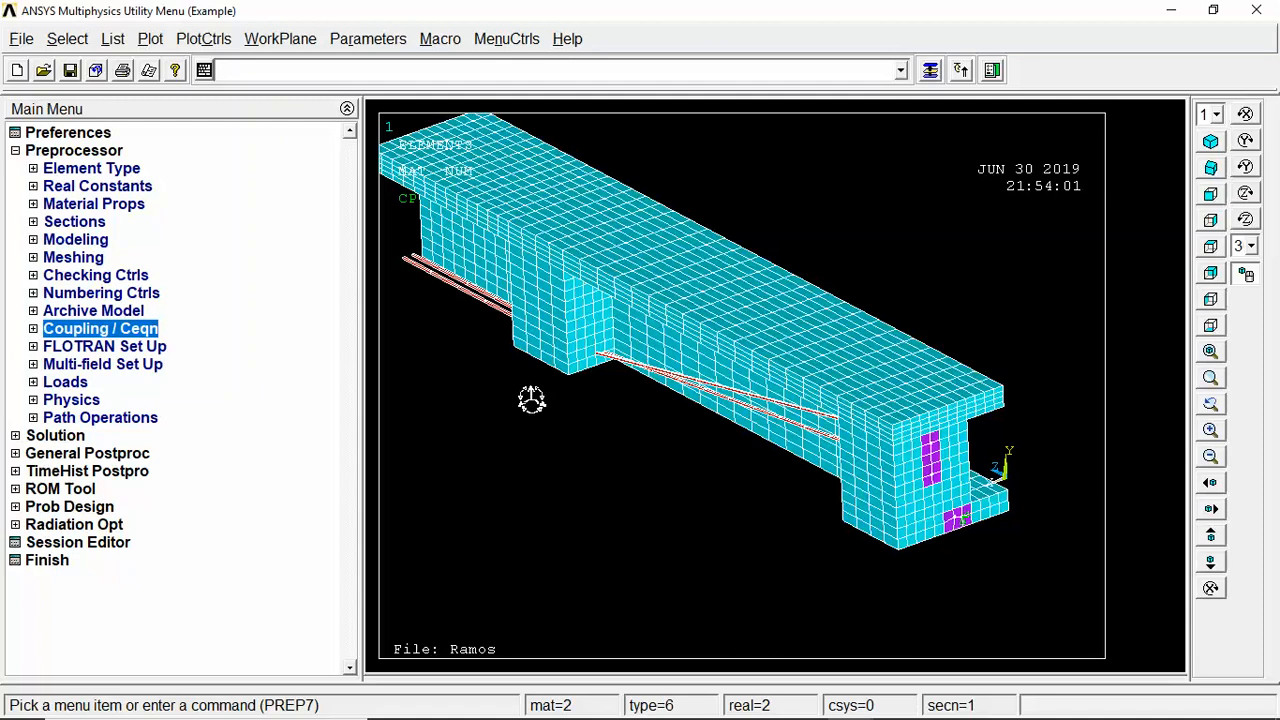
left_click_drag(623, 299, 679, 370, "ctrl")
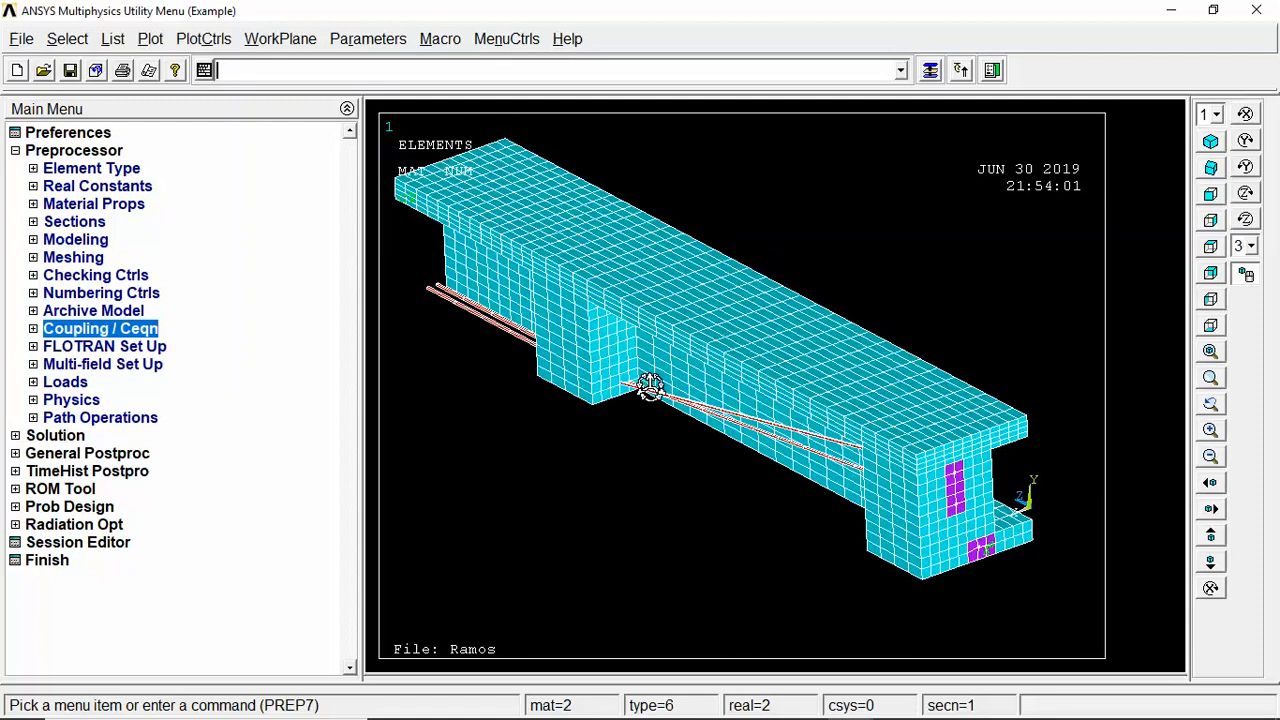
left_click(63, 45)
left_click(68, 14)
Examine the settings for defining a constraint equation and dismiss them without creating an equation
left_click(34, 330)
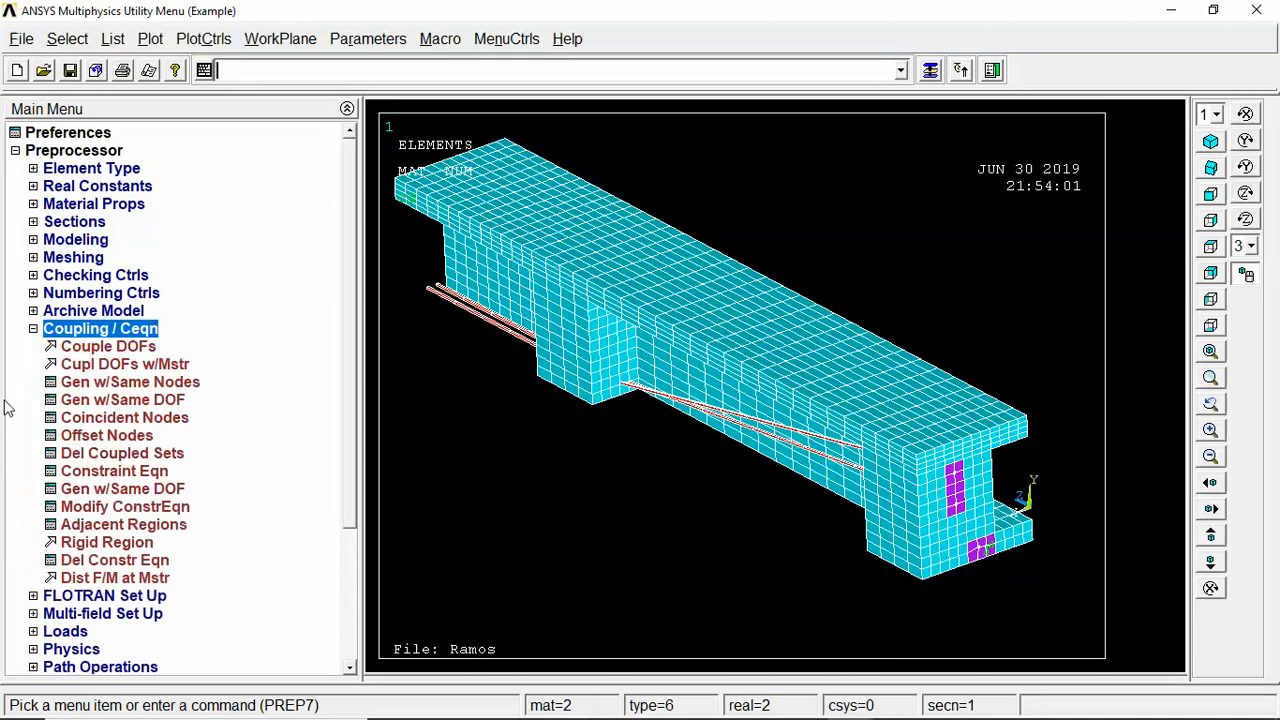
left_click(95, 474)
left_click_drag(594, 139, 410, 128)
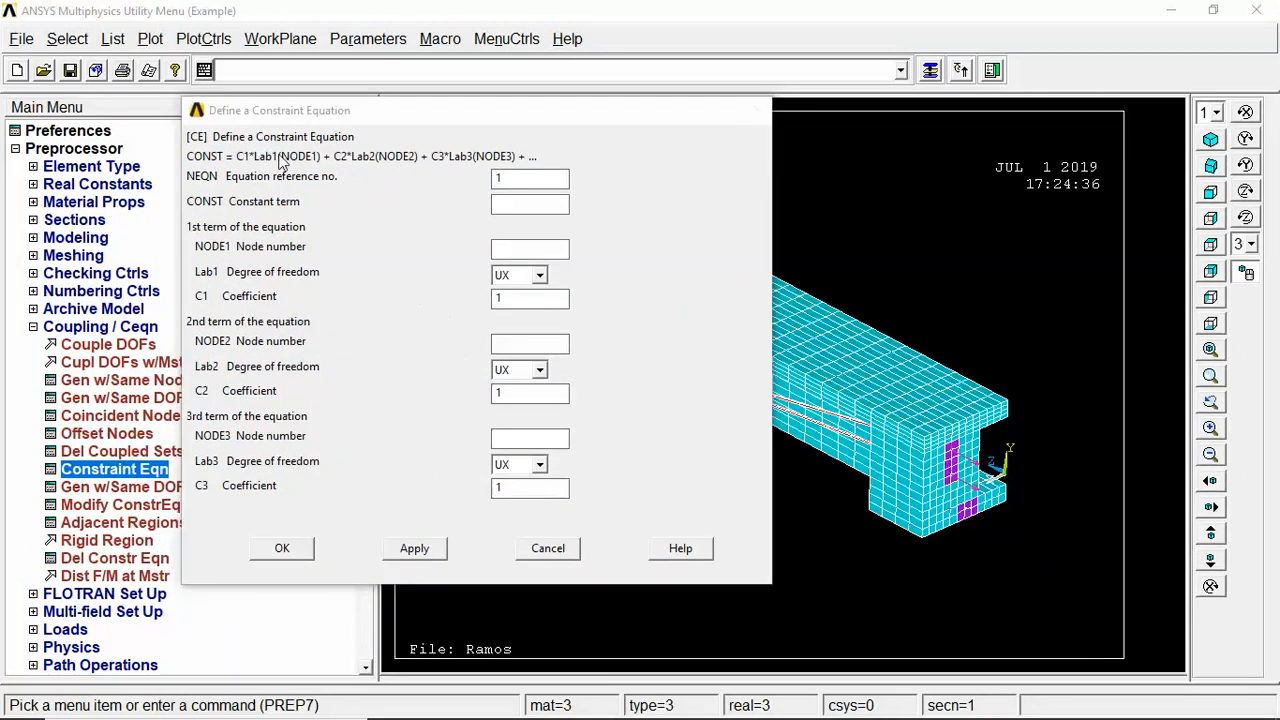
left_click_drag(381, 119, 415, 149)
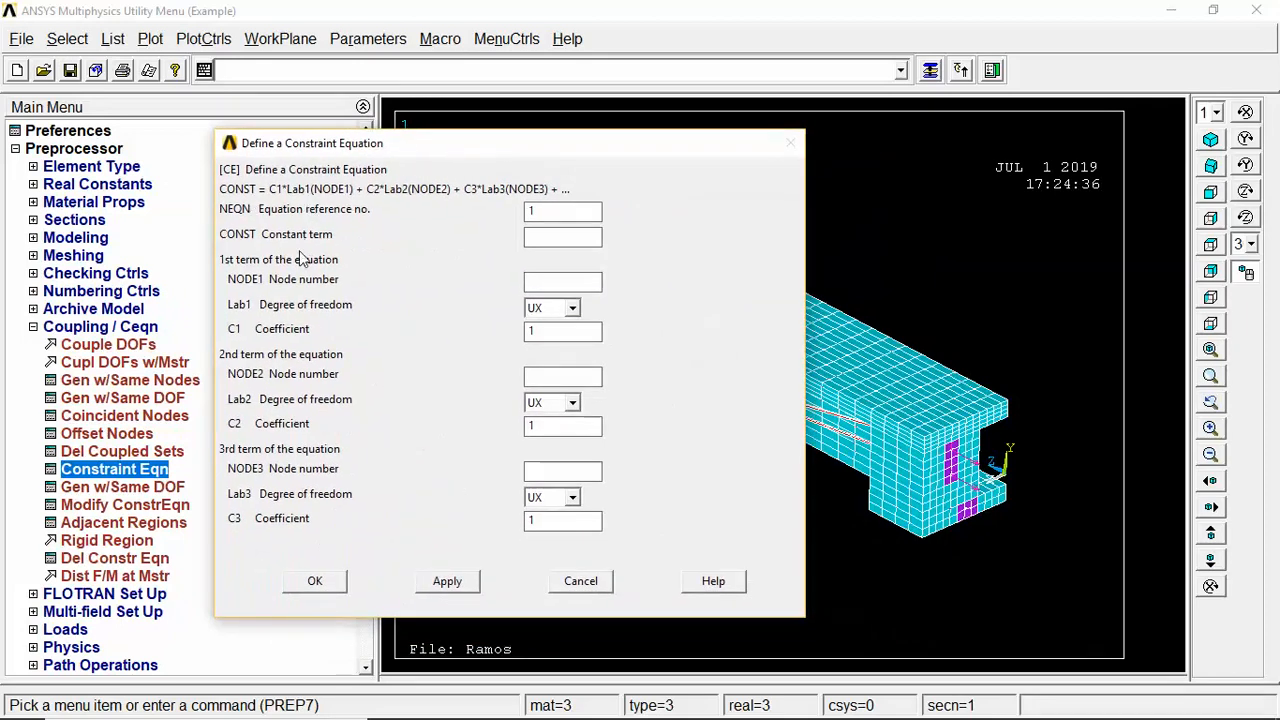
left_click_drag(378, 150, 803, 115)
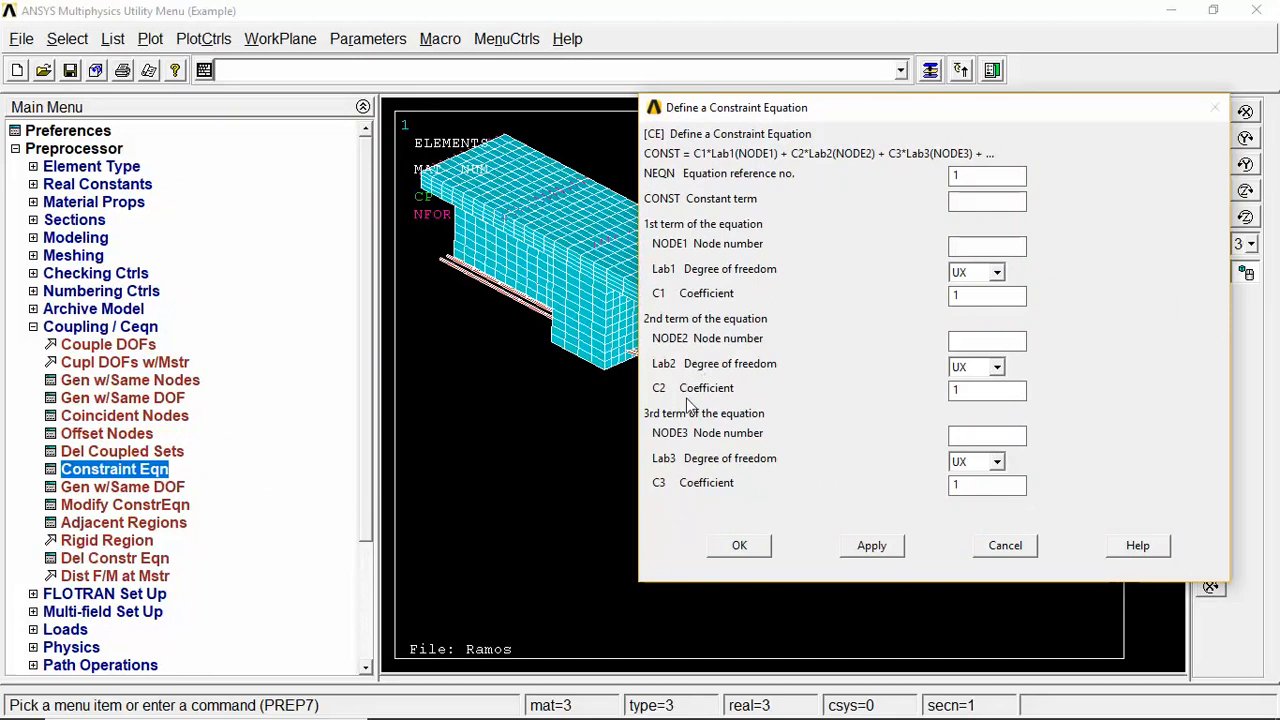
left_click(1005, 546)
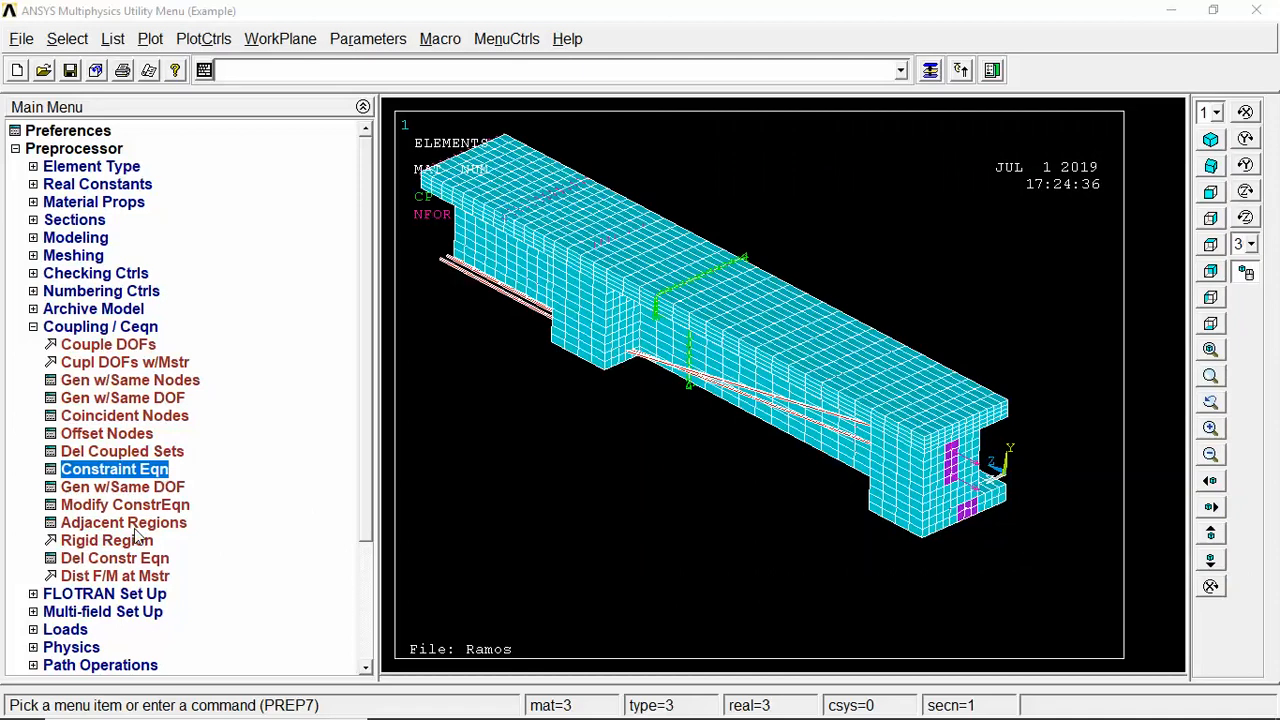
Fill in UX, UY and UZ as the degrees of freedom for constraint equations connecting adjacent regions, and dismiss the settings
left_click(138, 523)
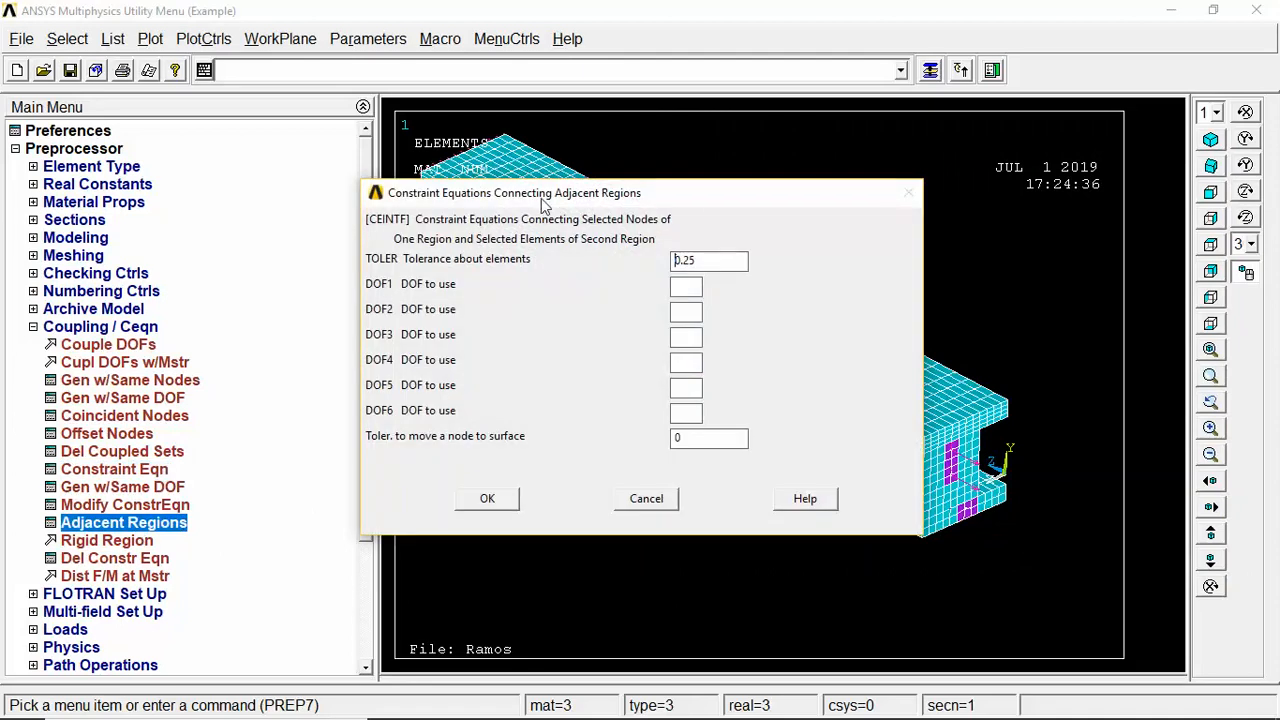
left_click_drag(545, 193, 235, 252)
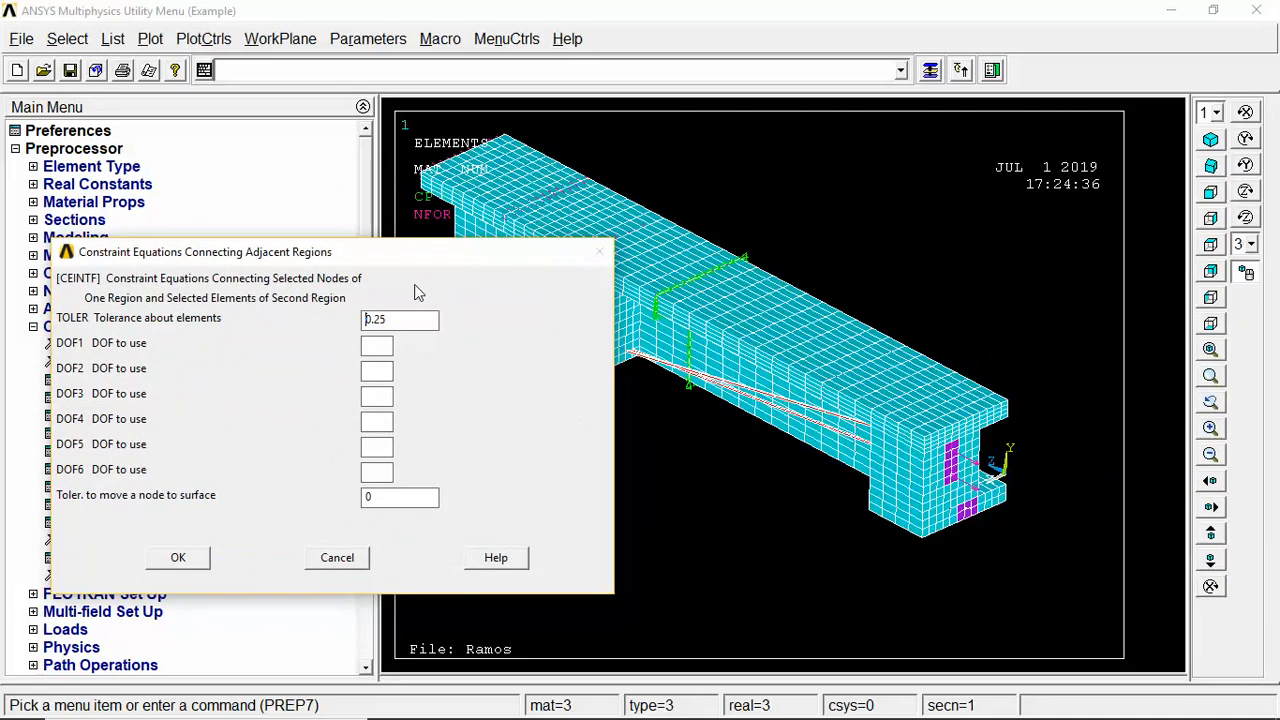
left_click_drag(358, 253, 428, 101)
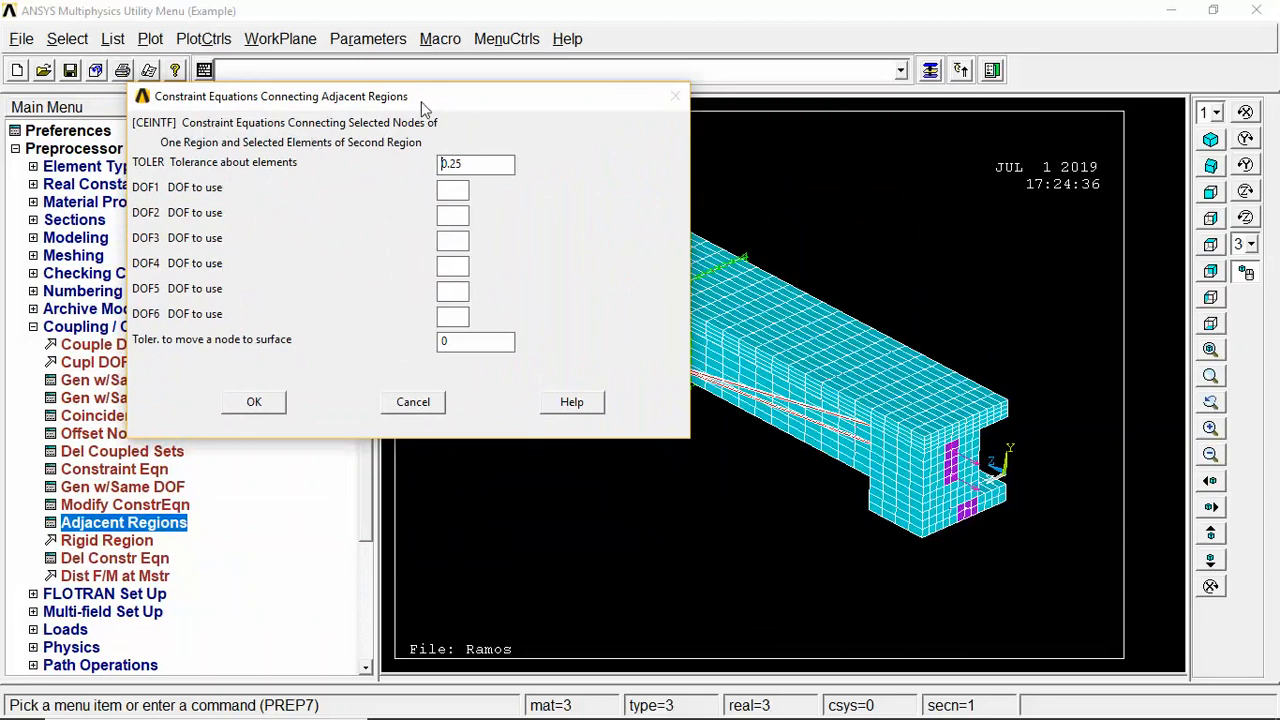
left_click_drag(422, 107, 305, 270)
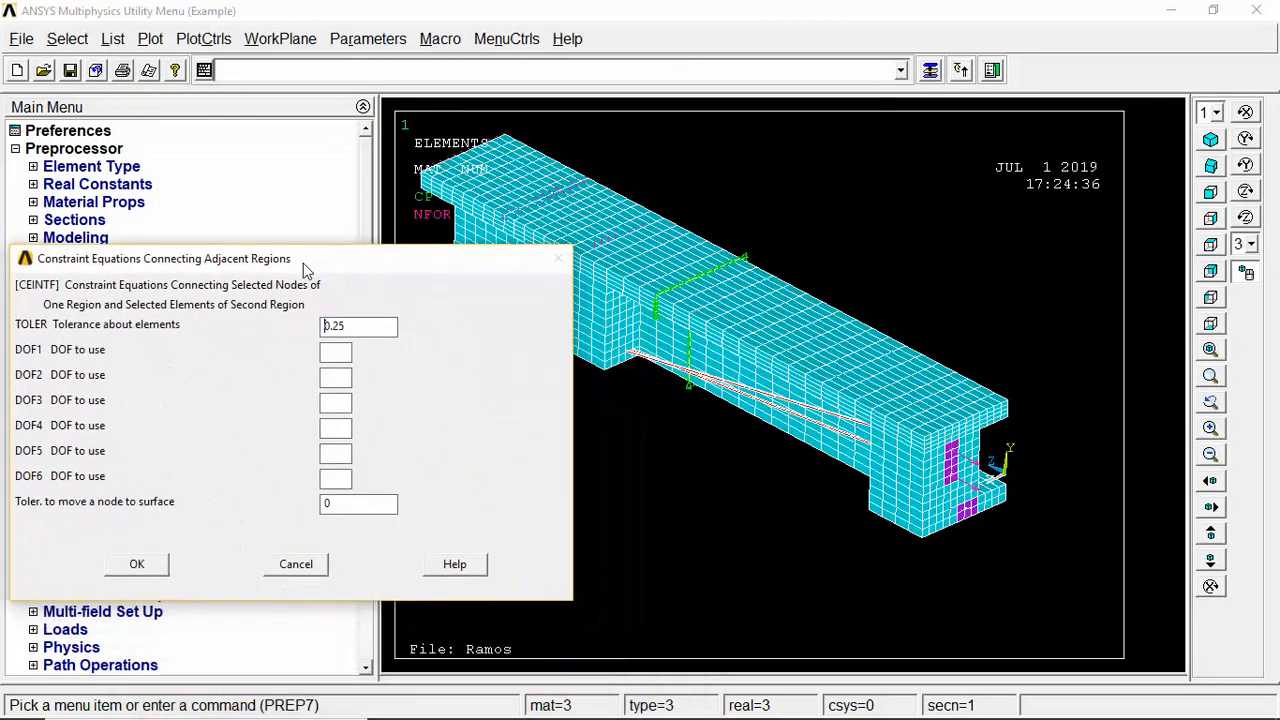
left_click_drag(386, 268, 338, 120)
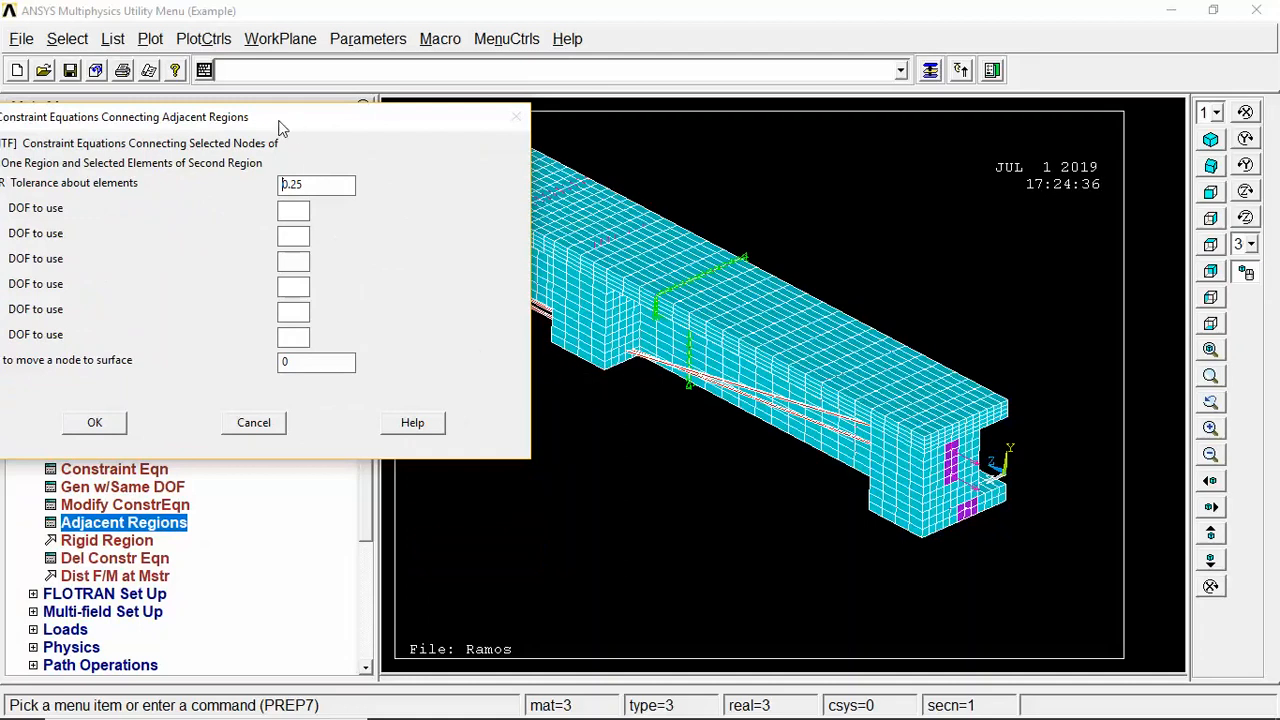
left_click_drag(282, 127, 256, 131)
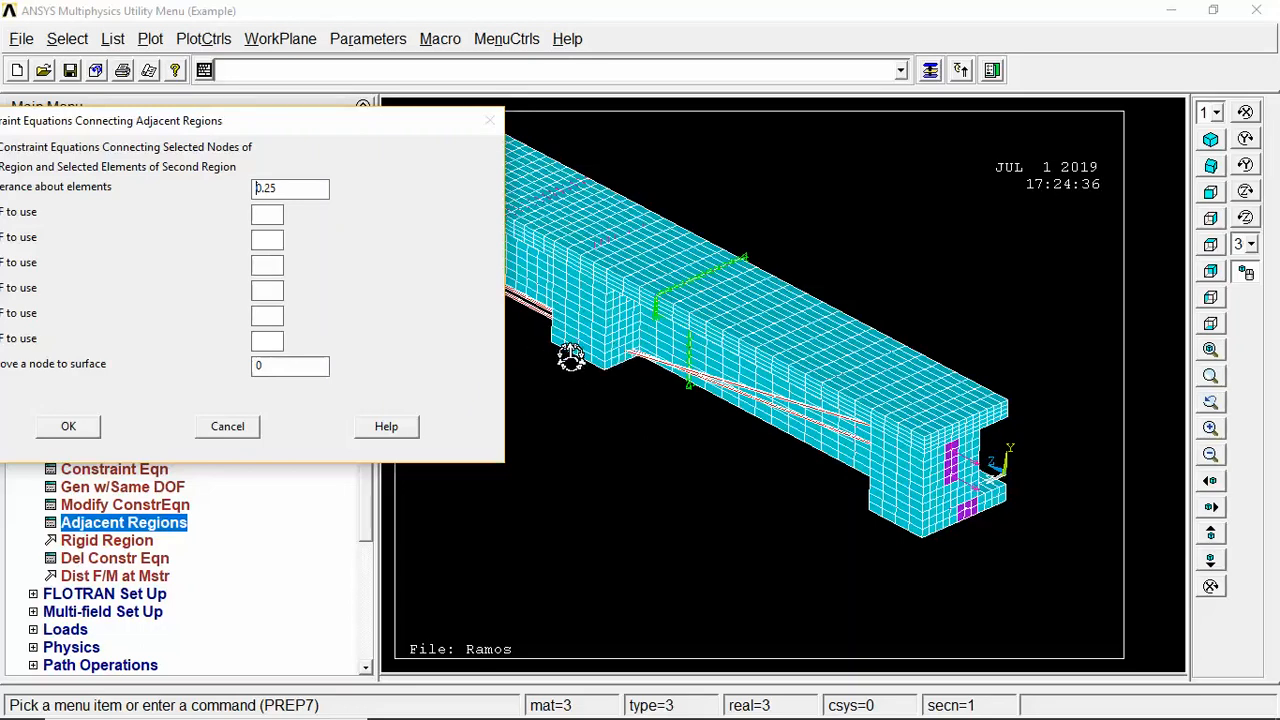
left_click_drag(289, 130, 520, 161)
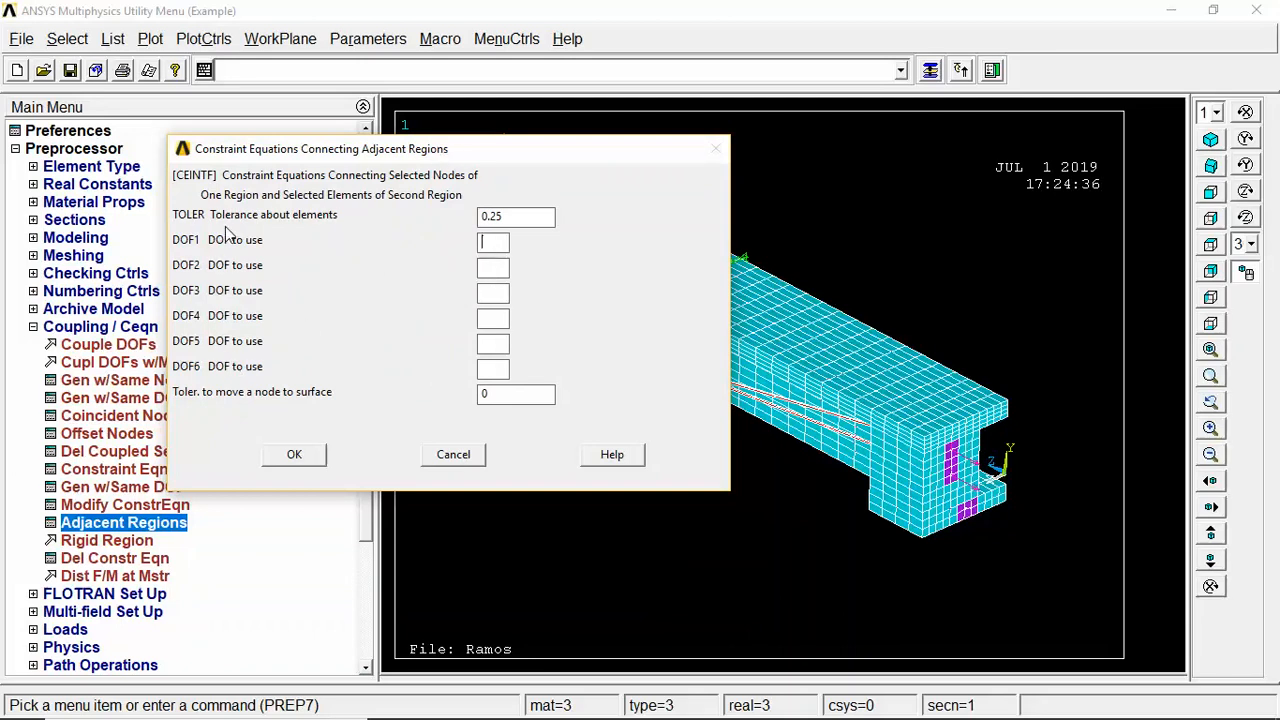
type("UZ")
left_click_drag(456, 137, 353, 144)
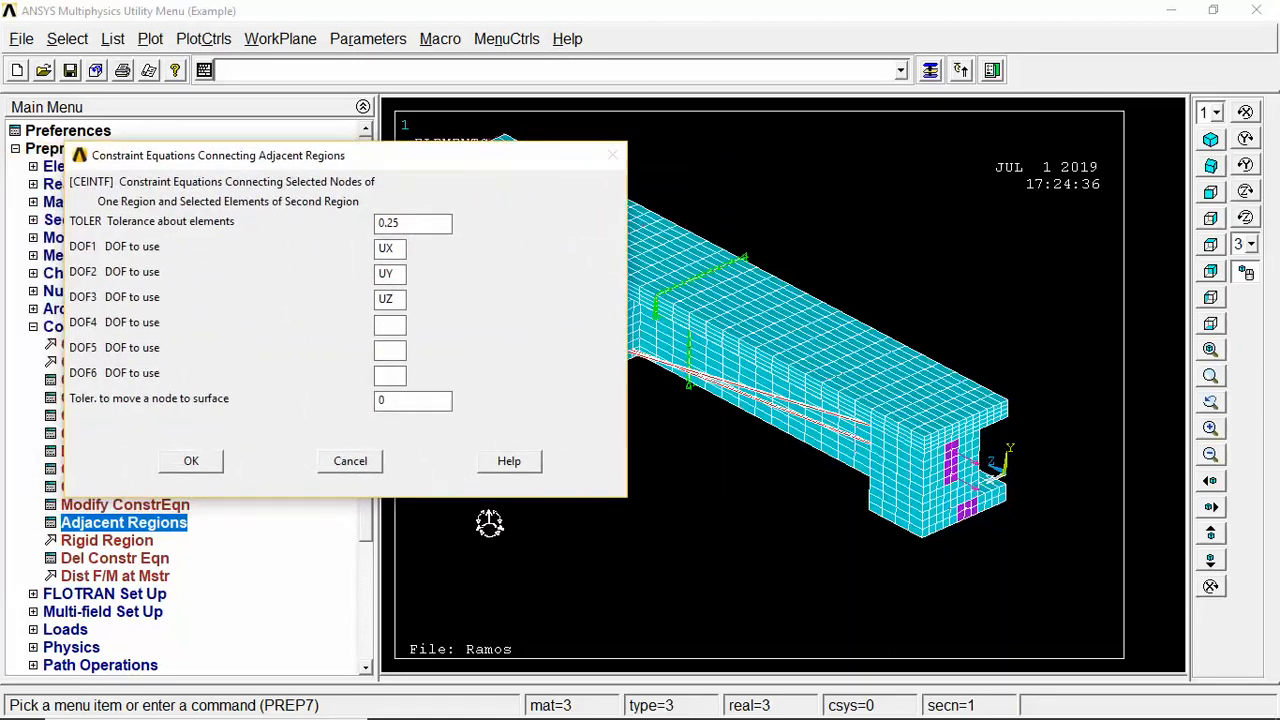
left_click(350, 462)
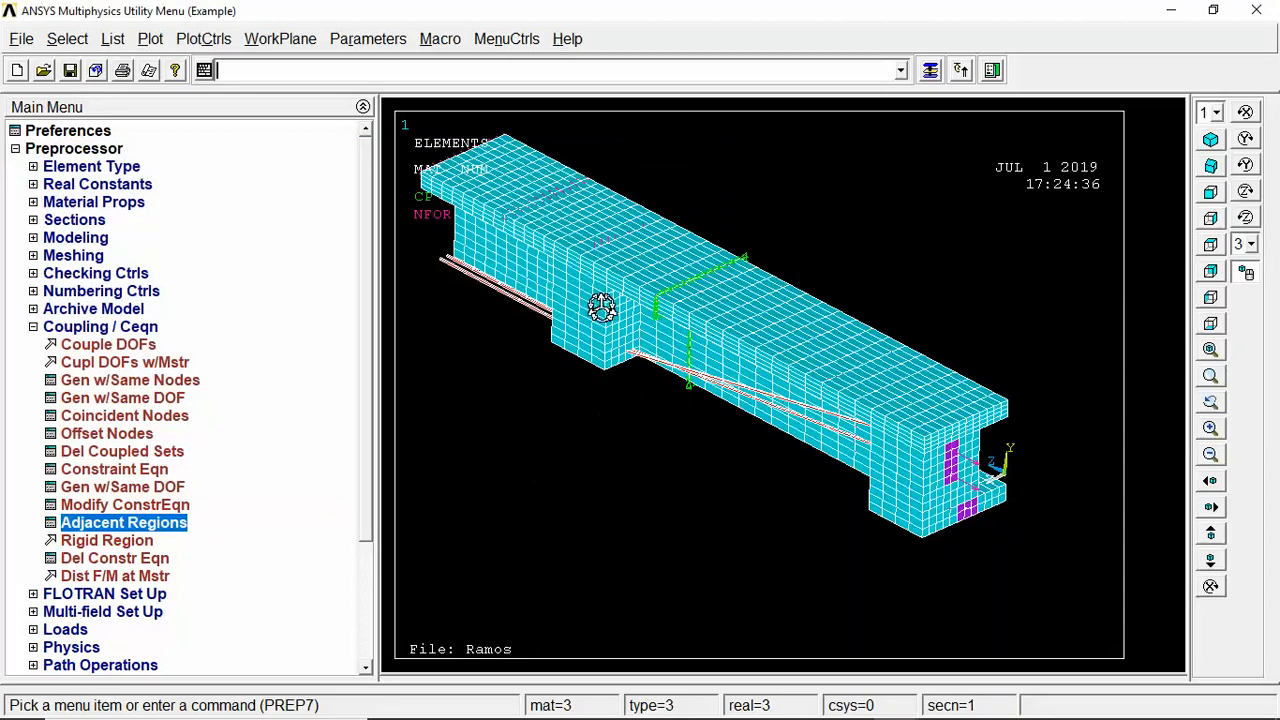
Select the tendon elements by their attribute, material number 3, from the full set
left_click(67, 39)
left_click(140, 64)
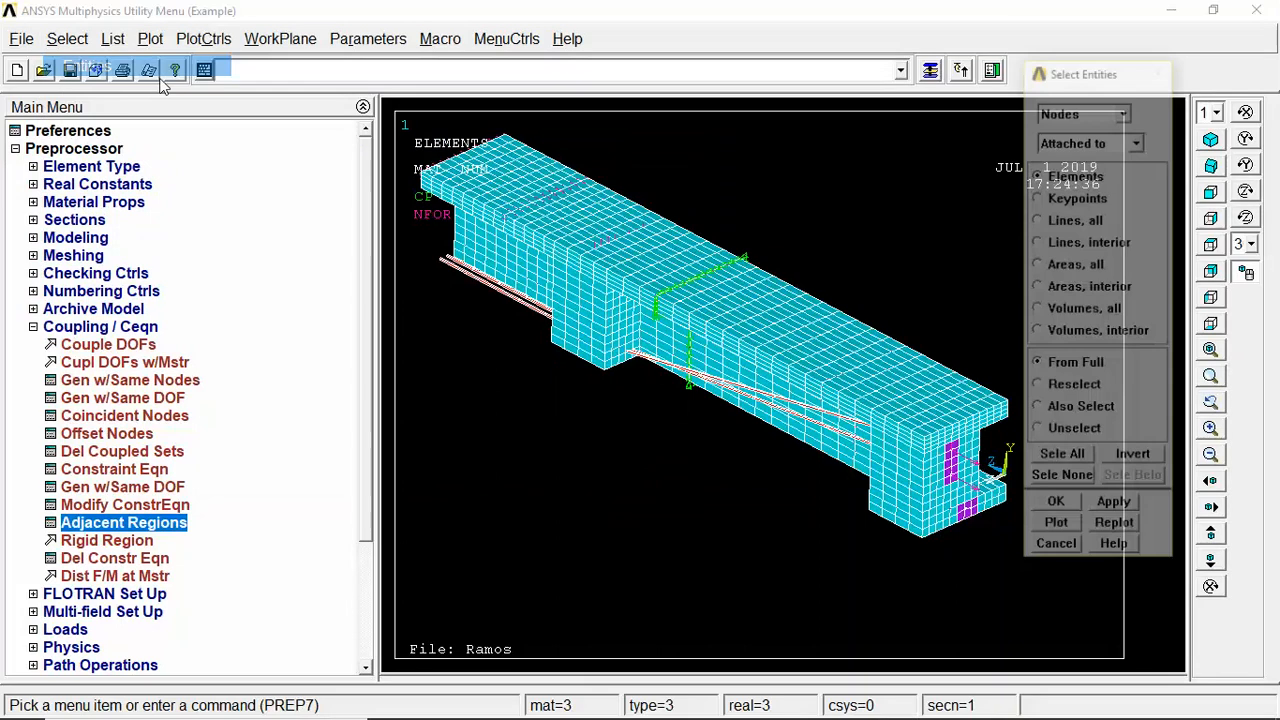
left_click(1100, 142)
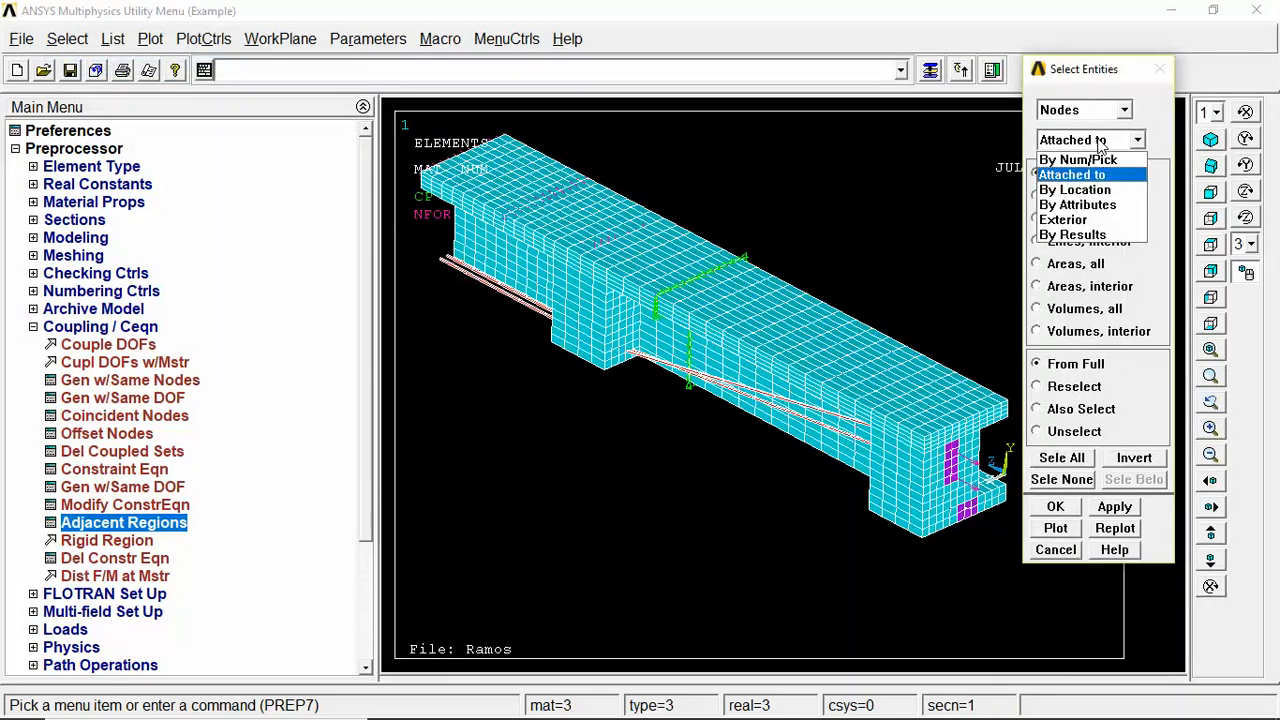
left_click(1098, 204)
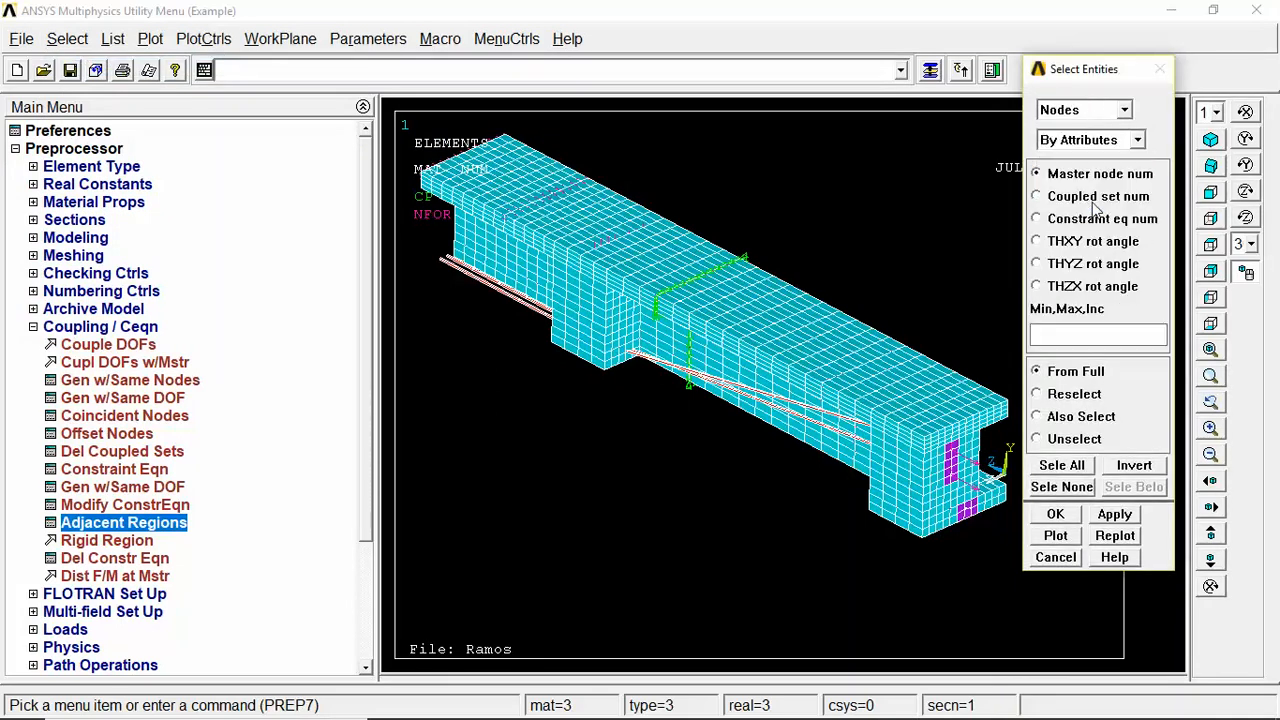
left_click(1100, 140)
left_click(1078, 110)
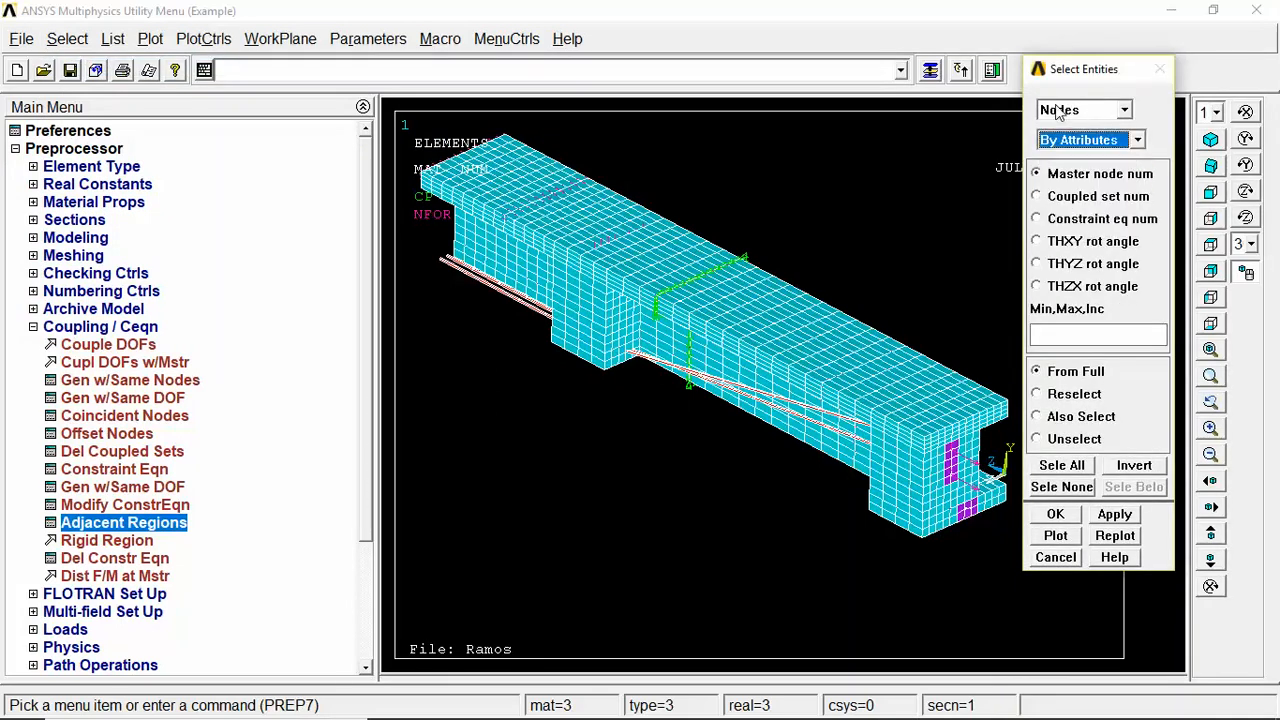
left_click(1078, 110)
left_click(1068, 146)
left_click(1100, 140)
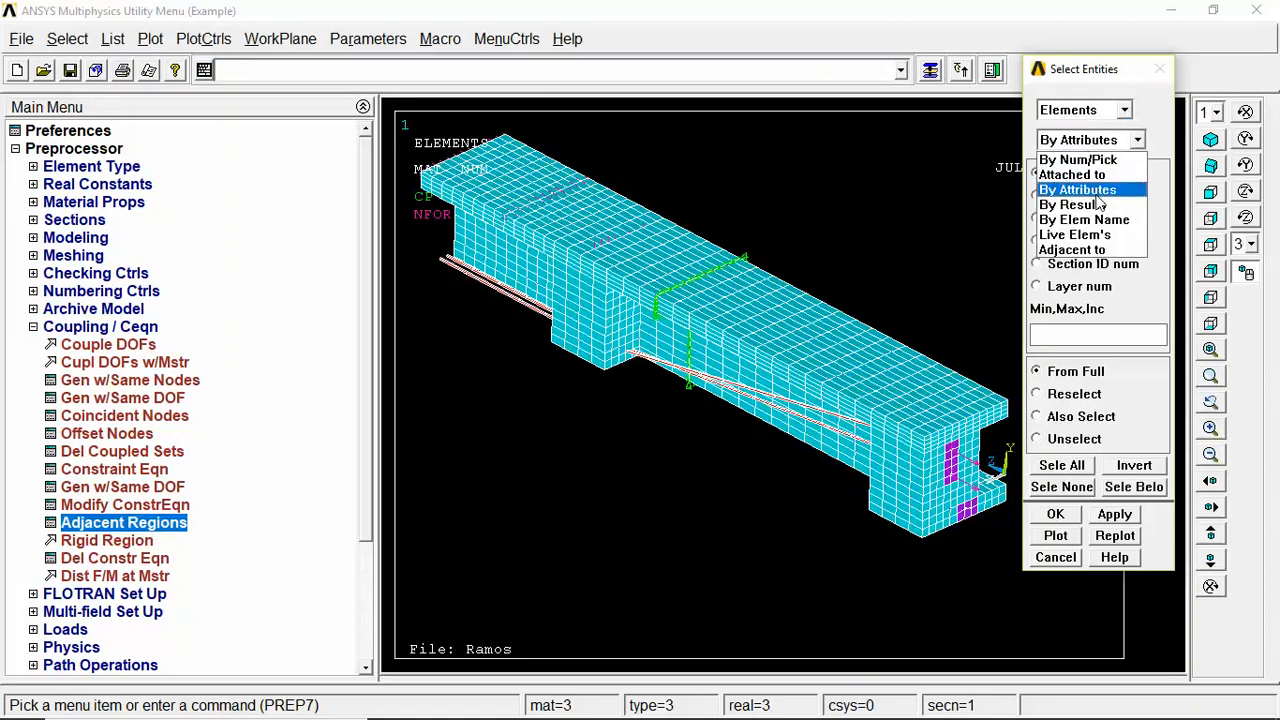
left_click(1098, 195)
left_click(1084, 333)
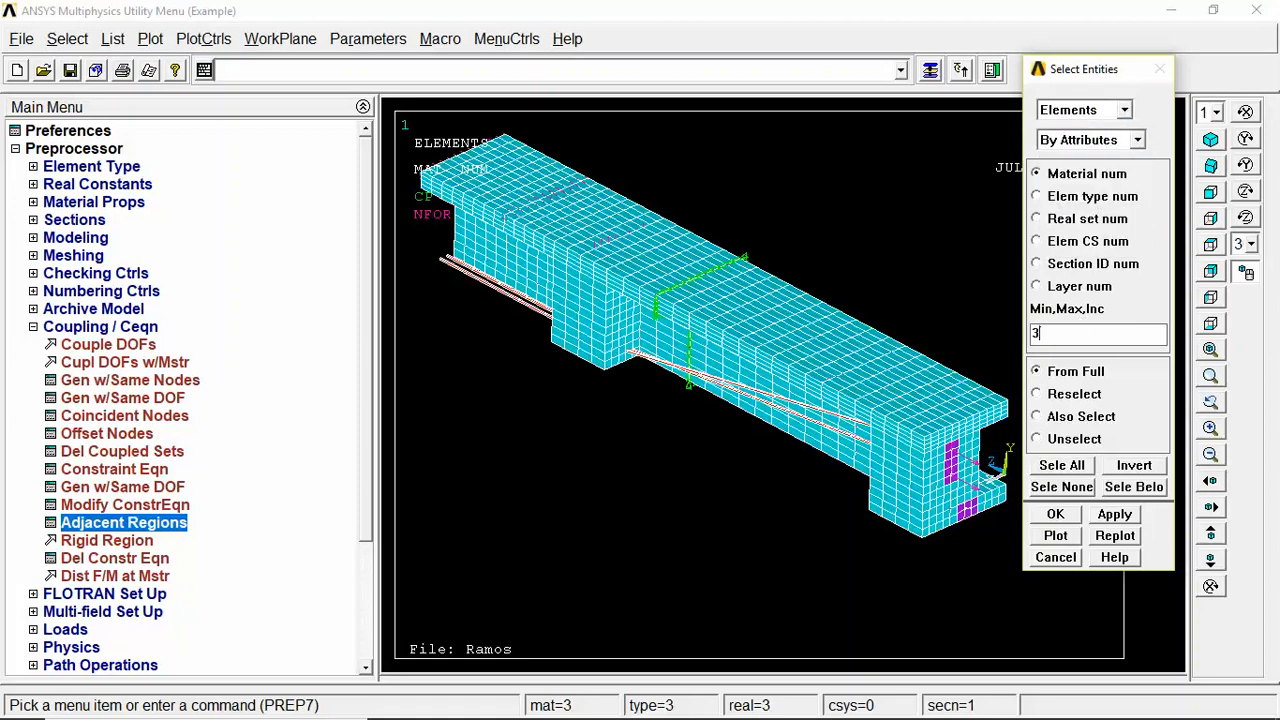
left_click(1055, 513)
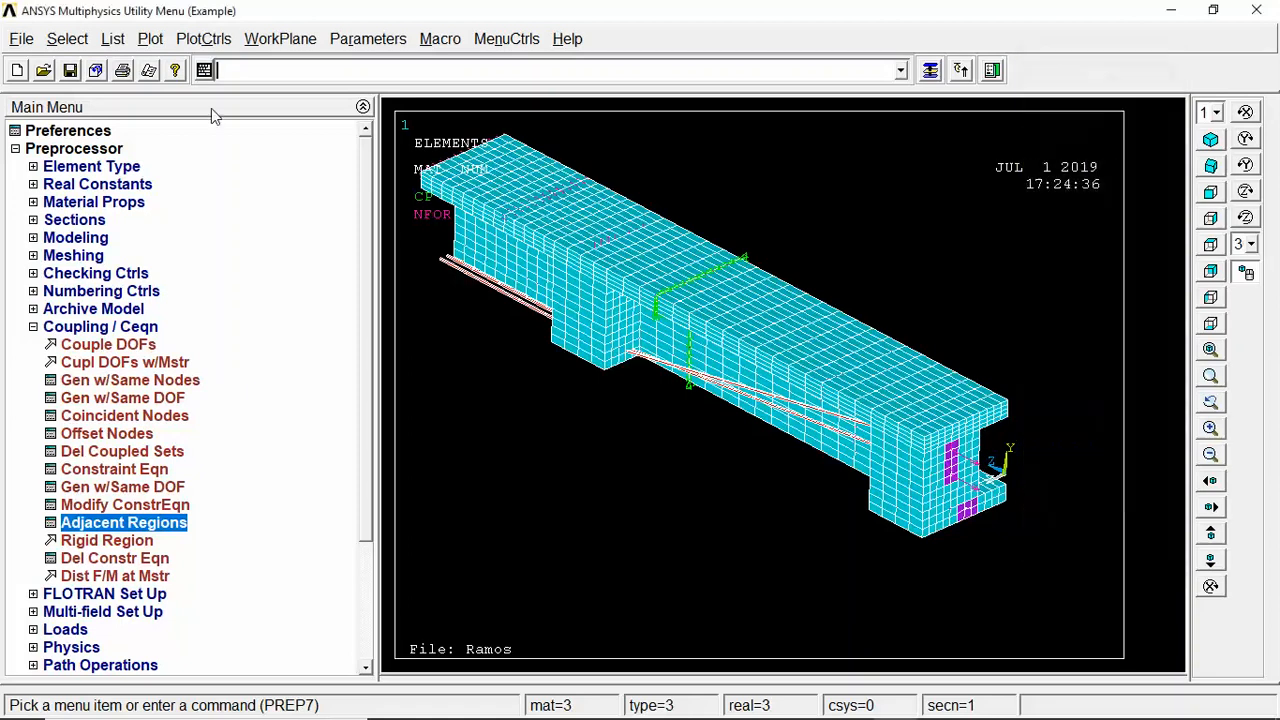
Select from the full set only the nodes attached to the selected tendon elements
left_click(67, 38)
left_click(89, 66)
left_click(1124, 110)
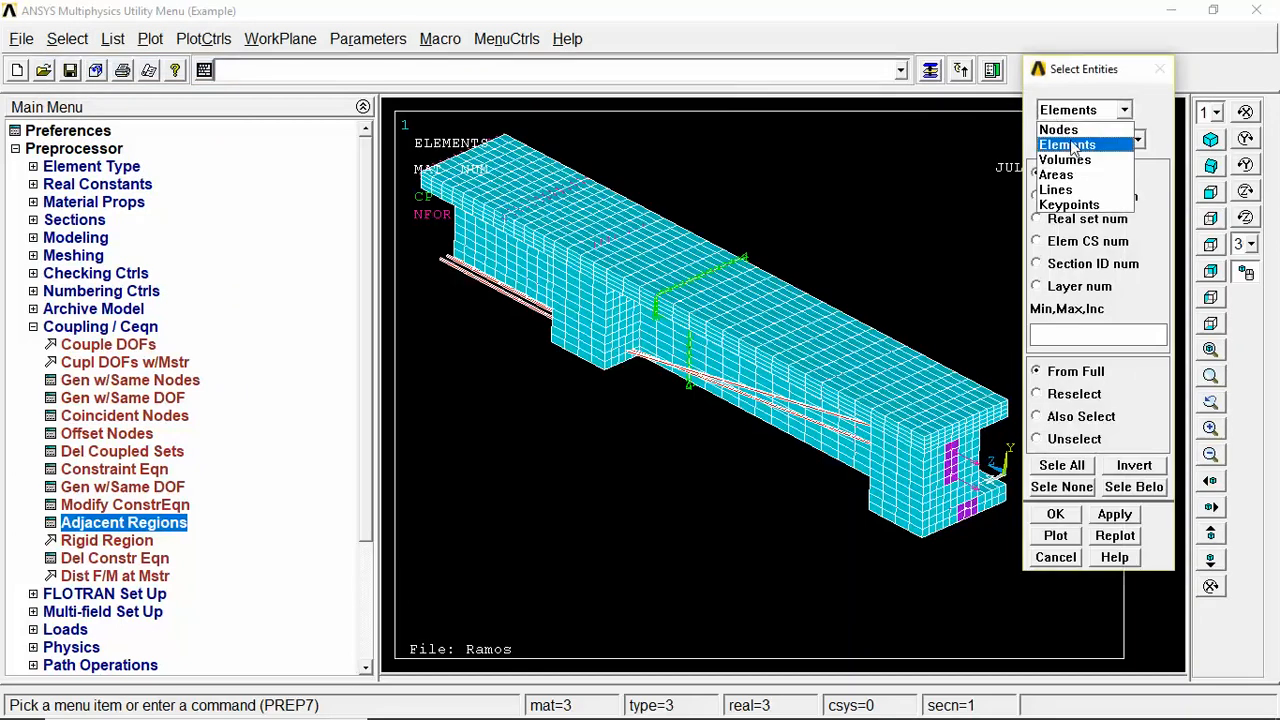
left_click(1060, 130)
left_click(1136, 139)
left_click(1066, 175)
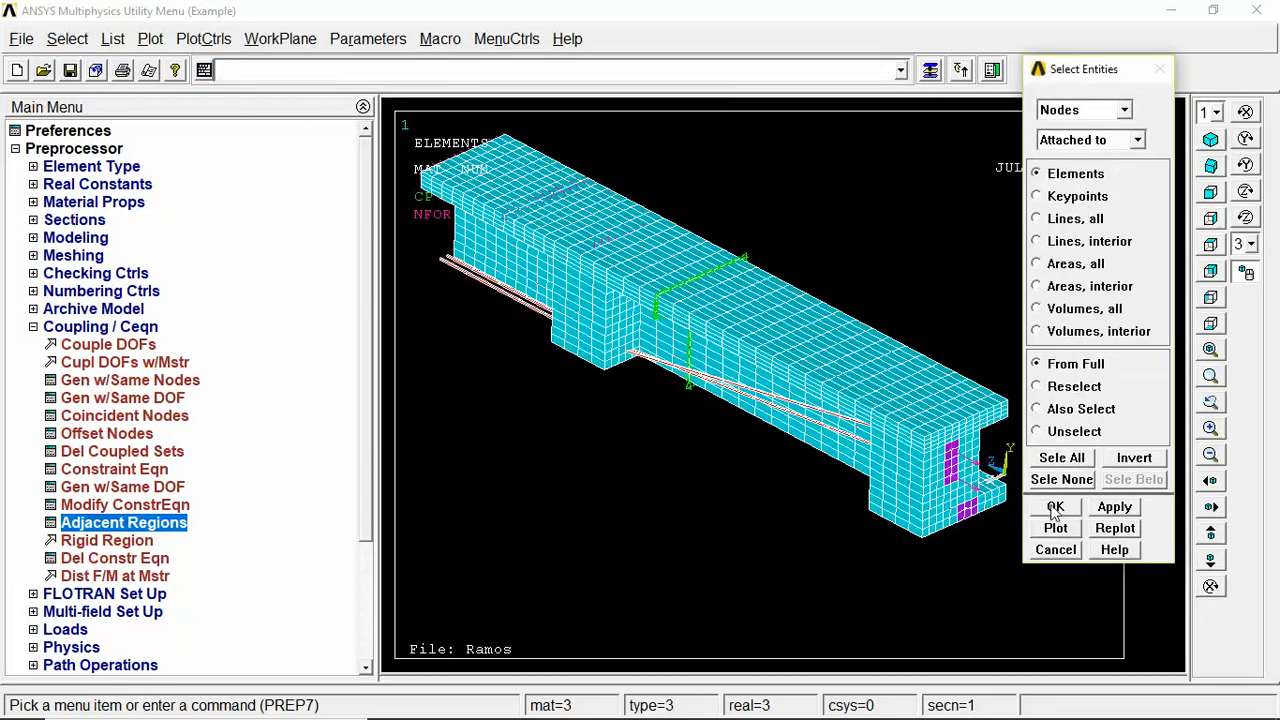
left_click(1055, 507)
Plot the selected tendon nodes and examine them up close, followed by a plot of the model's lines
left_click(150, 38)
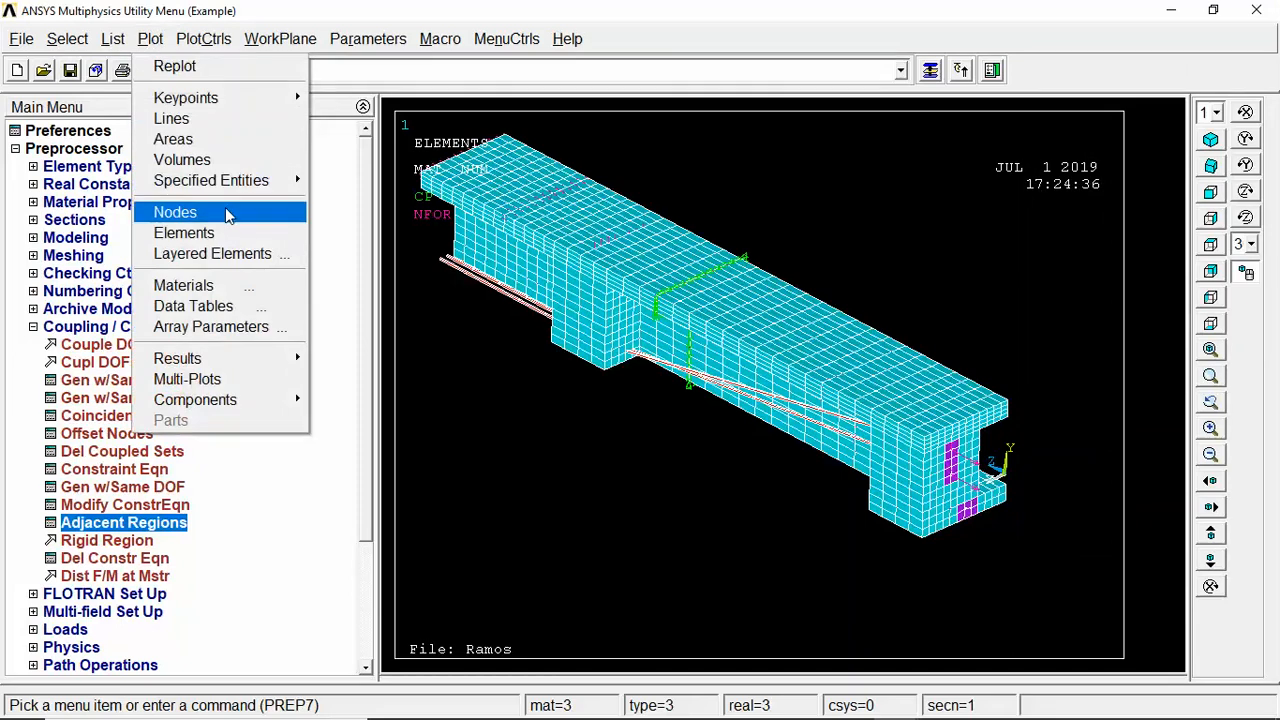
left_click(228, 215)
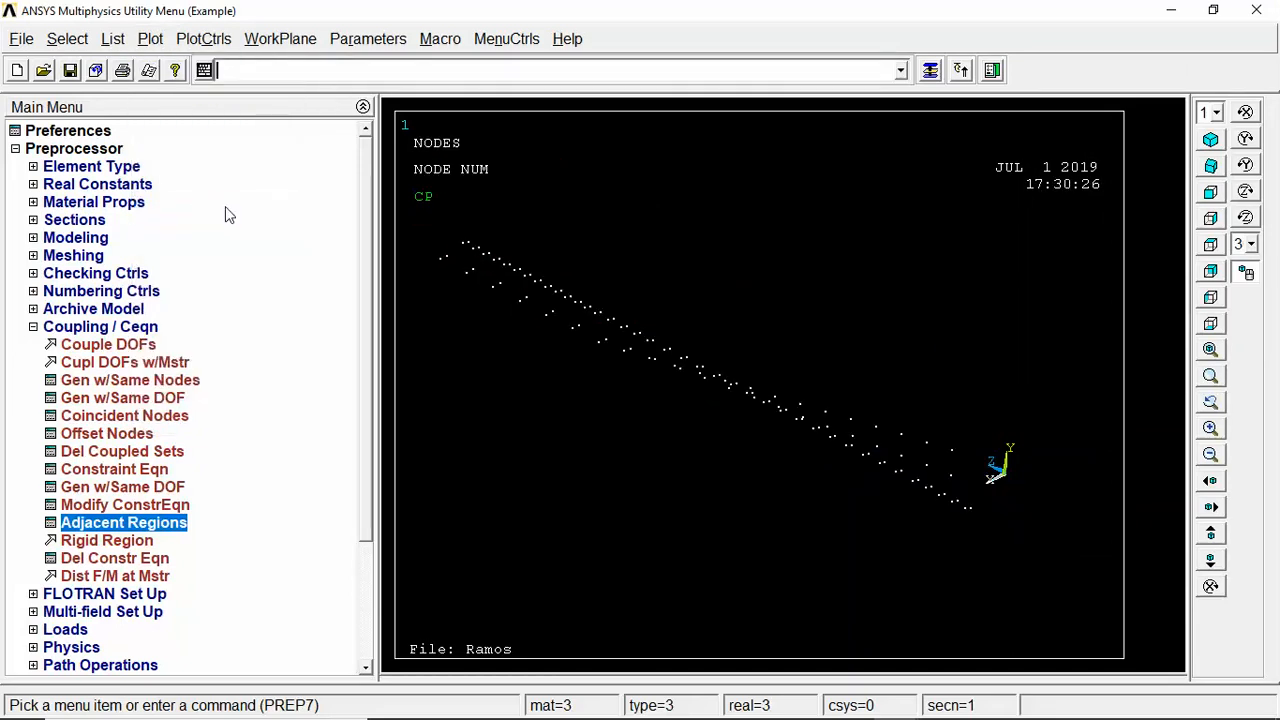
left_click(1211, 429)
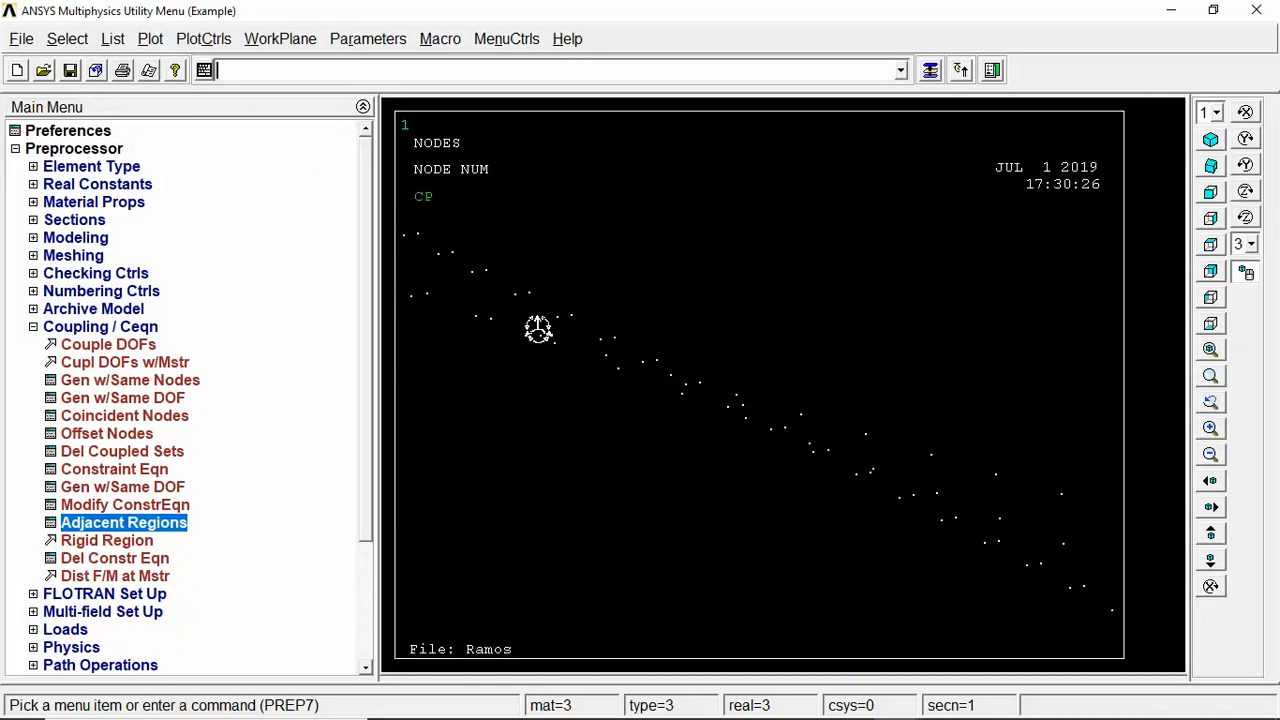
left_click(146, 40)
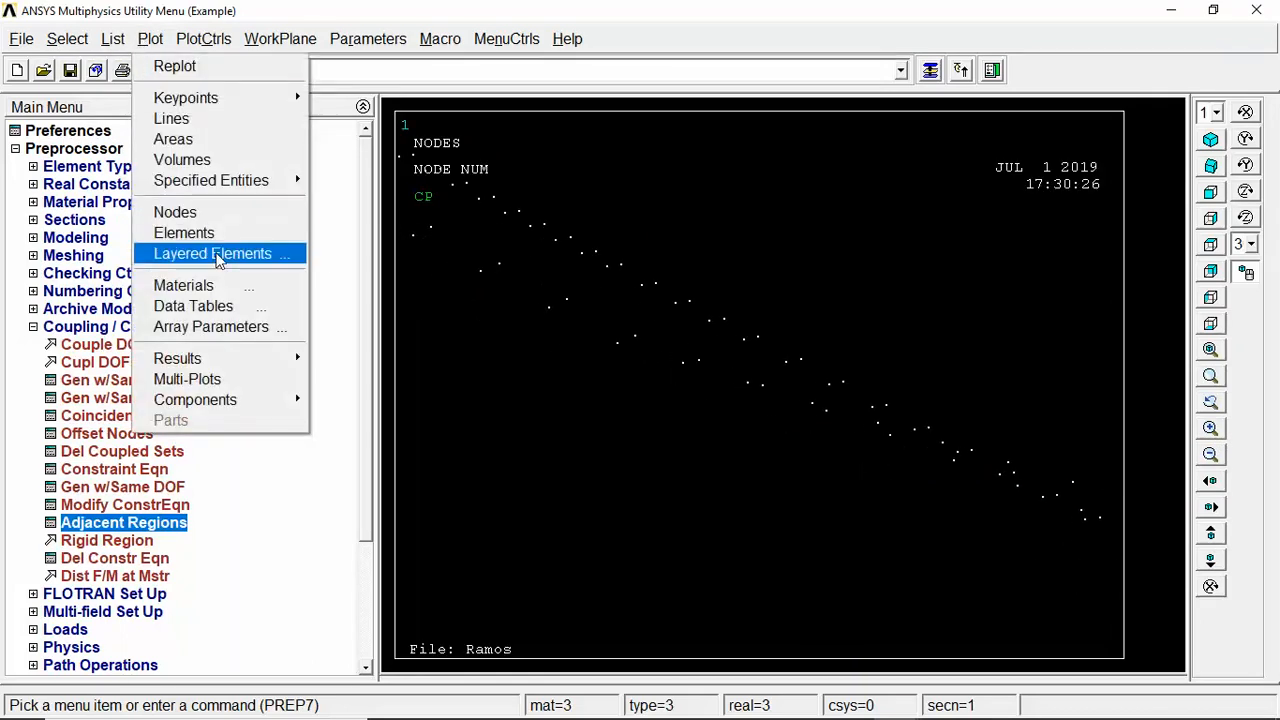
left_click(175, 118)
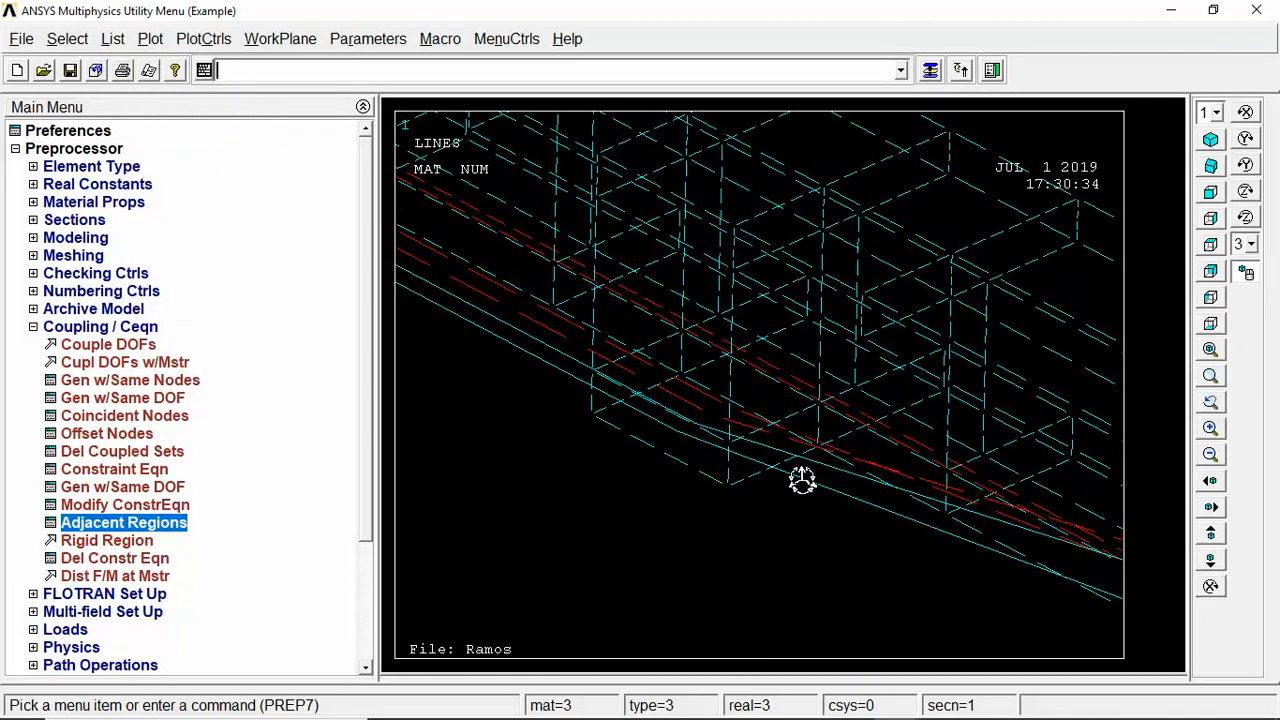
Reselect by box picking only the two tendon nodes near the base of the beam's deviator block and plot them
left_click(1211, 428)
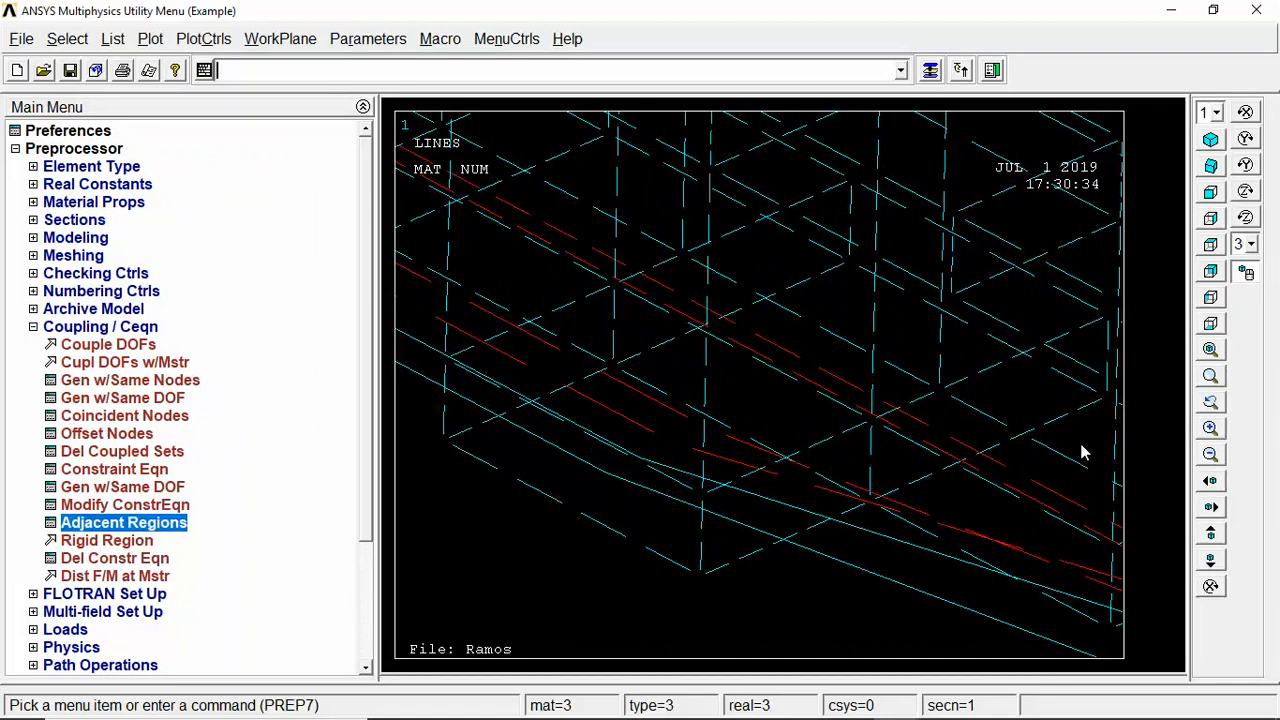
right_click_drag(483, 491, 674, 515)
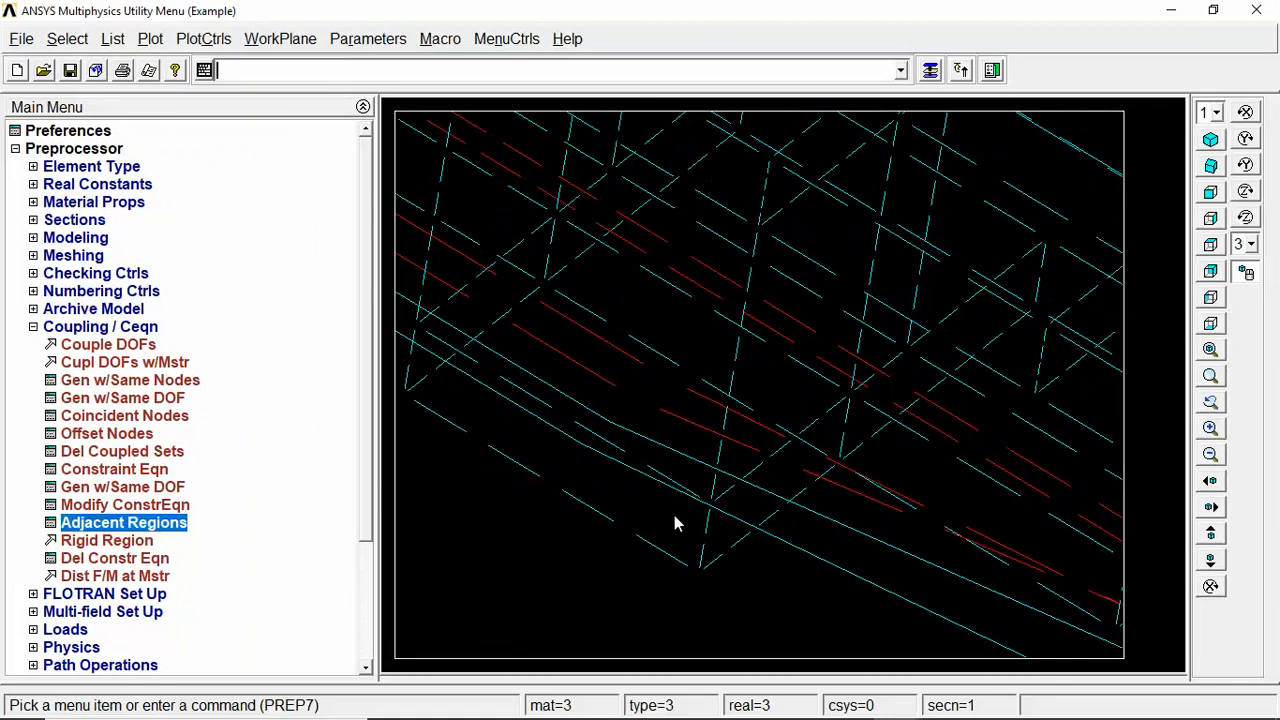
left_click(67, 42)
left_click(88, 63)
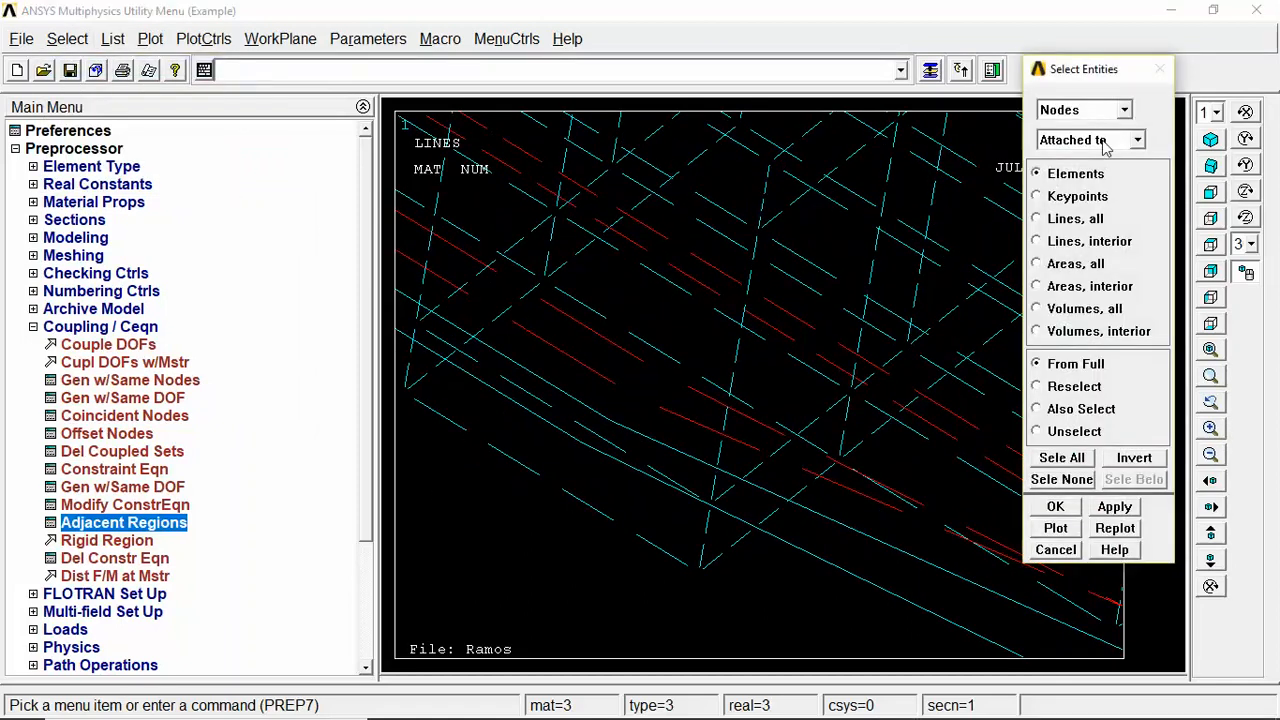
left_click(1105, 147)
left_click(1108, 162)
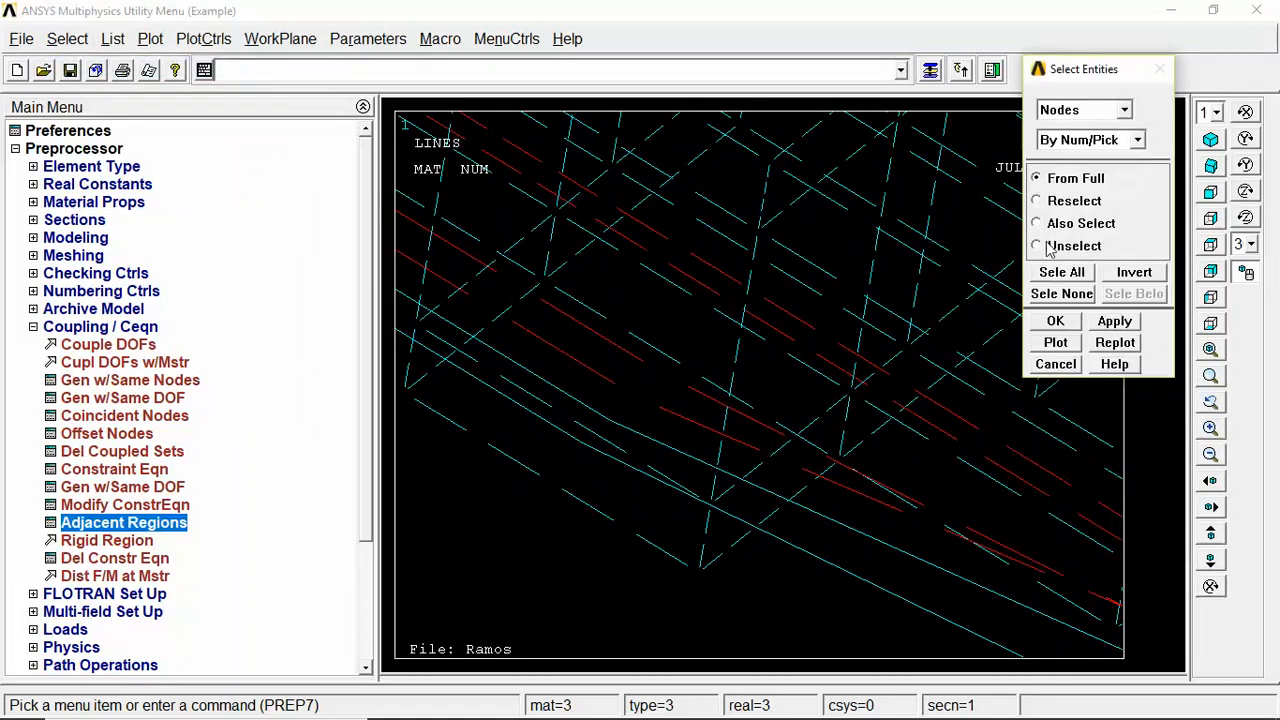
left_click(1054, 203)
left_click(1066, 321)
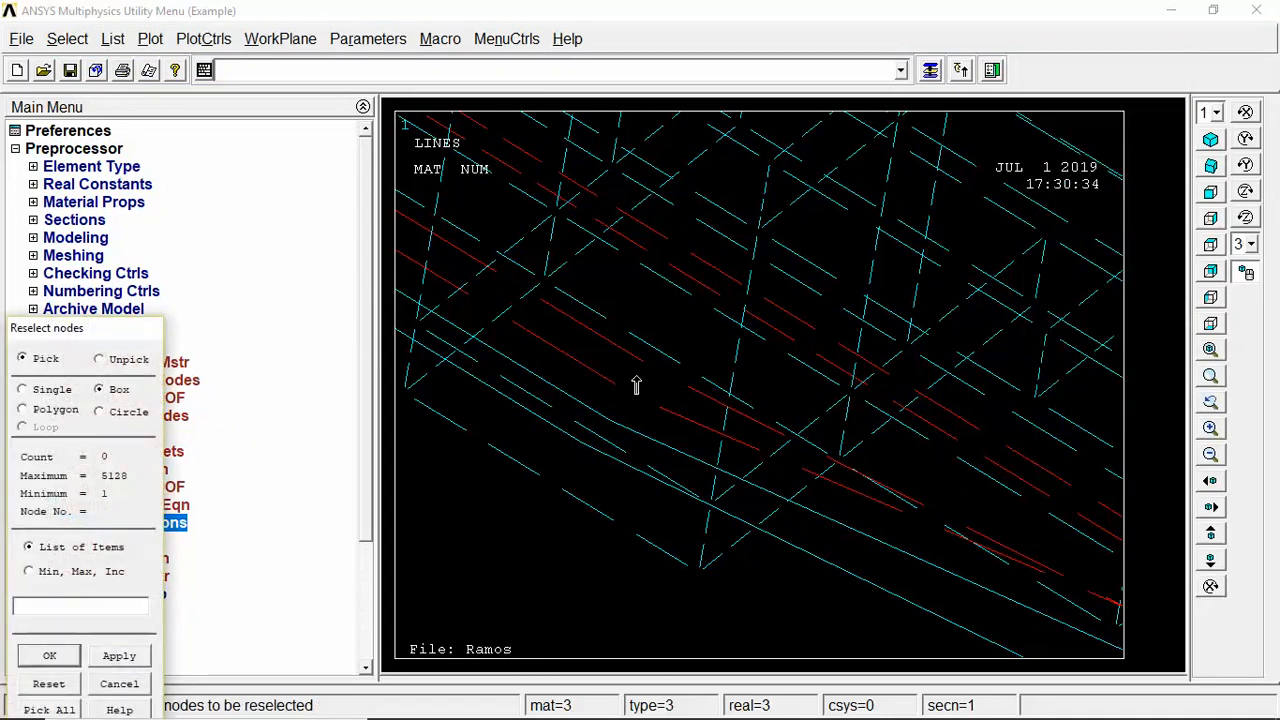
left_click_drag(694, 346, 587, 430)
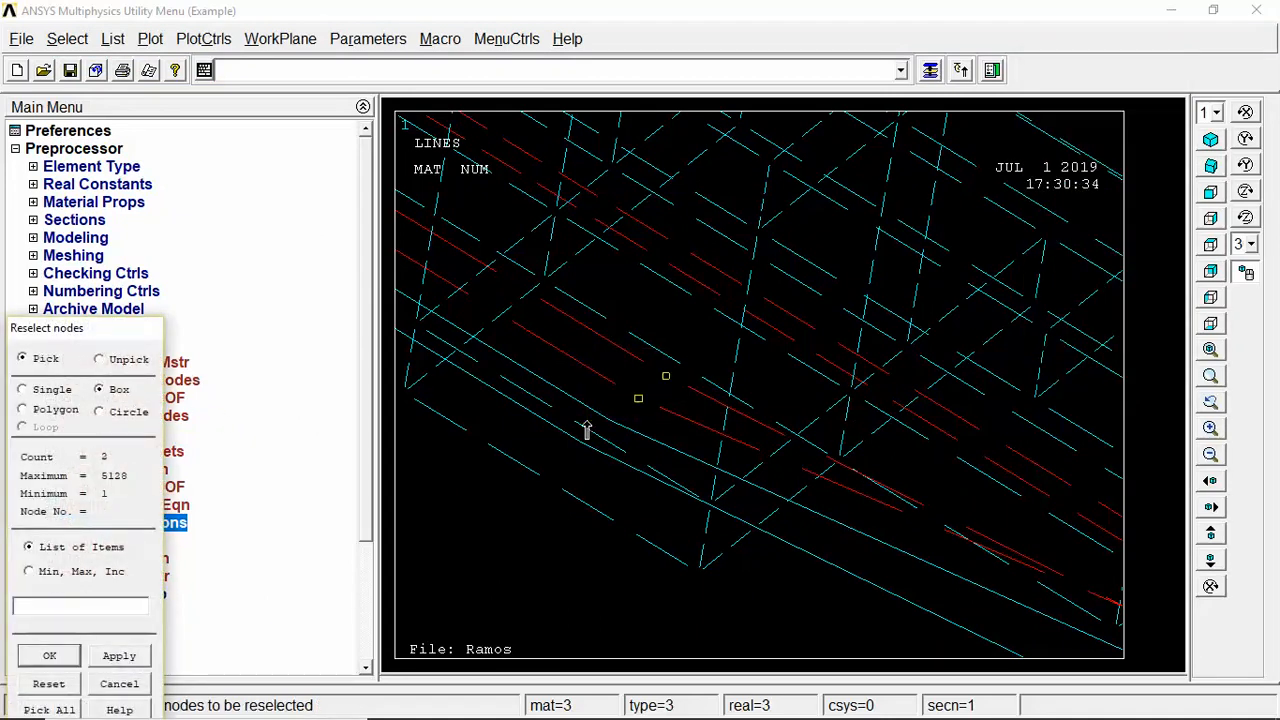
left_click(50, 656)
left_click(150, 38)
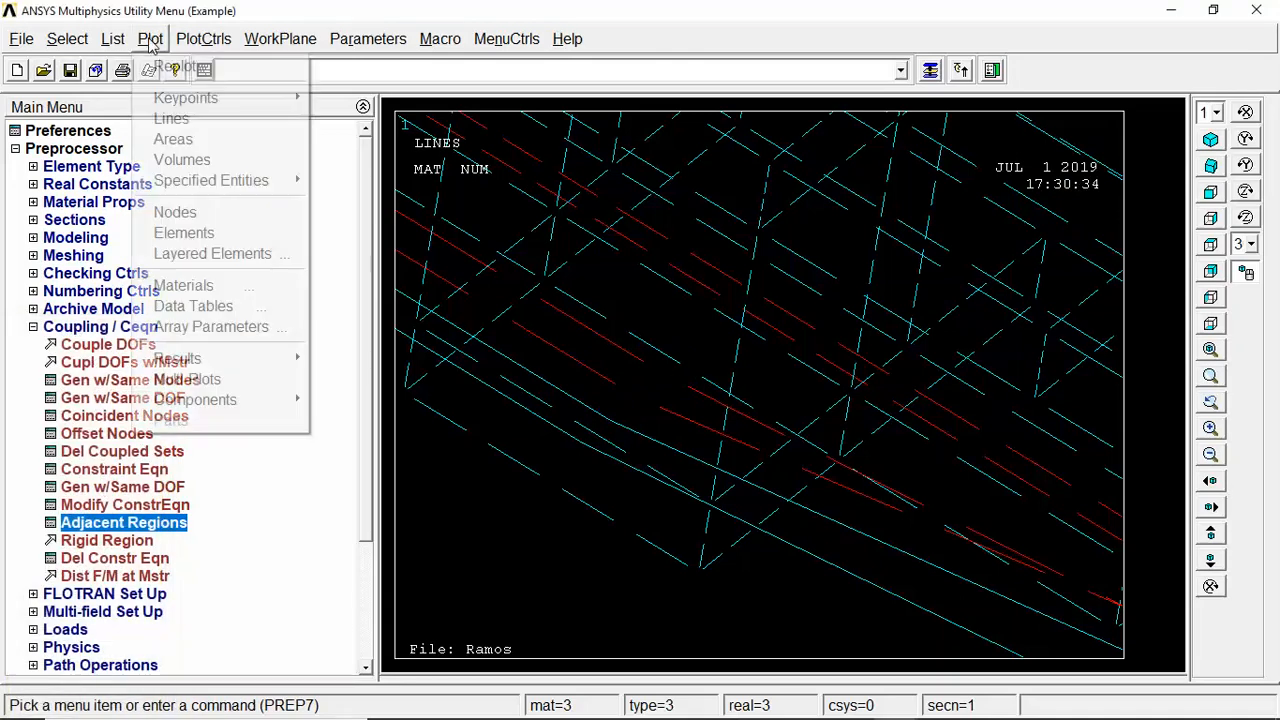
left_click(188, 213)
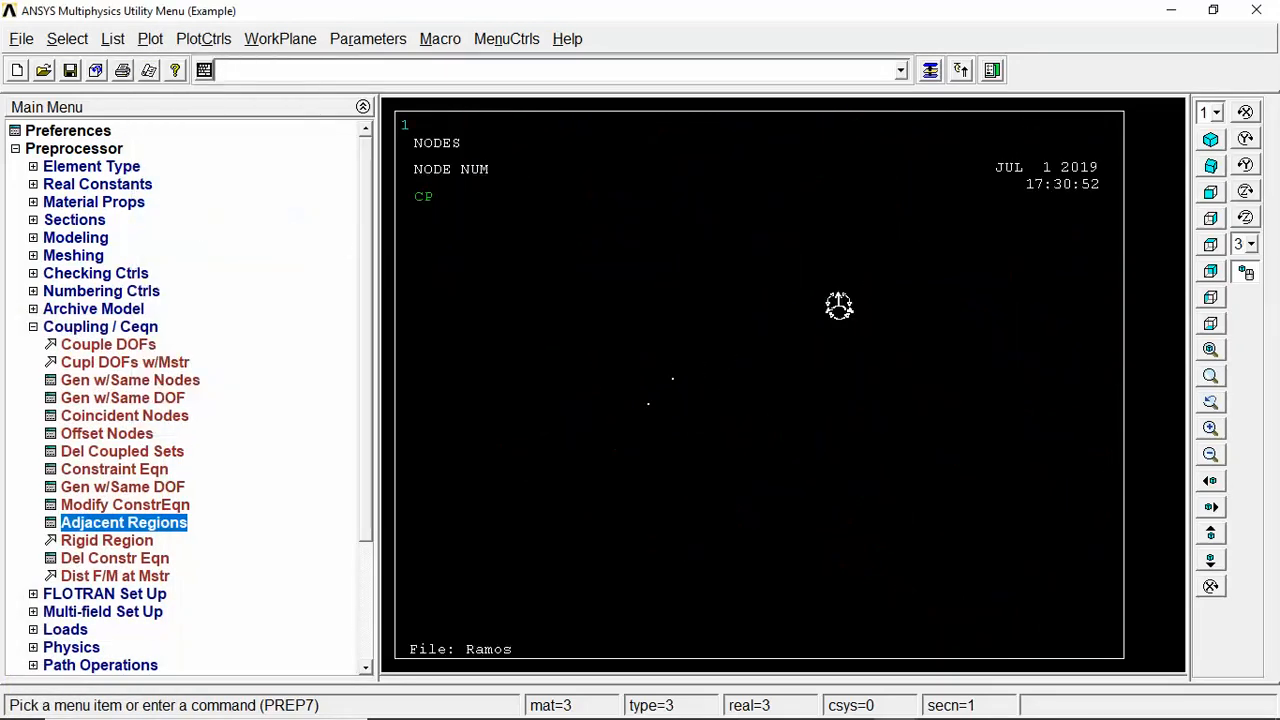
Select the beam's solid elements from the full set by their material number and plot them
left_click(78, 39)
left_click(96, 68)
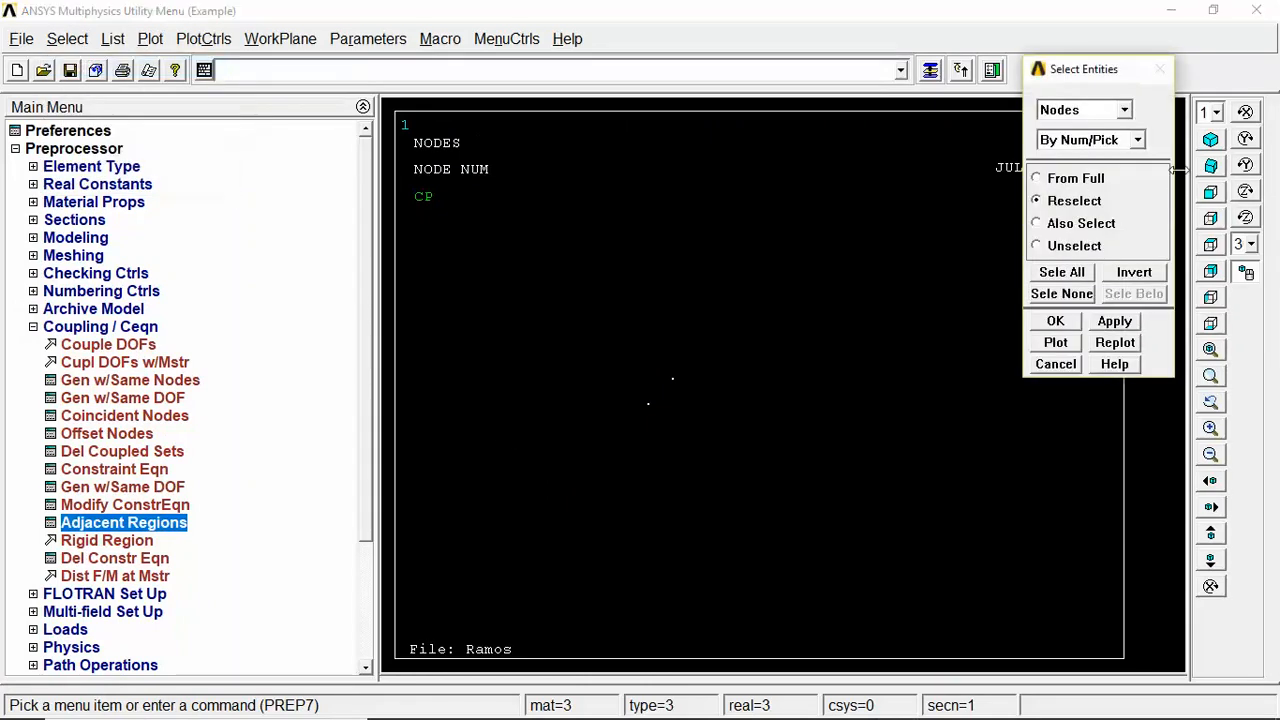
left_click(1075, 109)
left_click(1080, 145)
left_click(1086, 140)
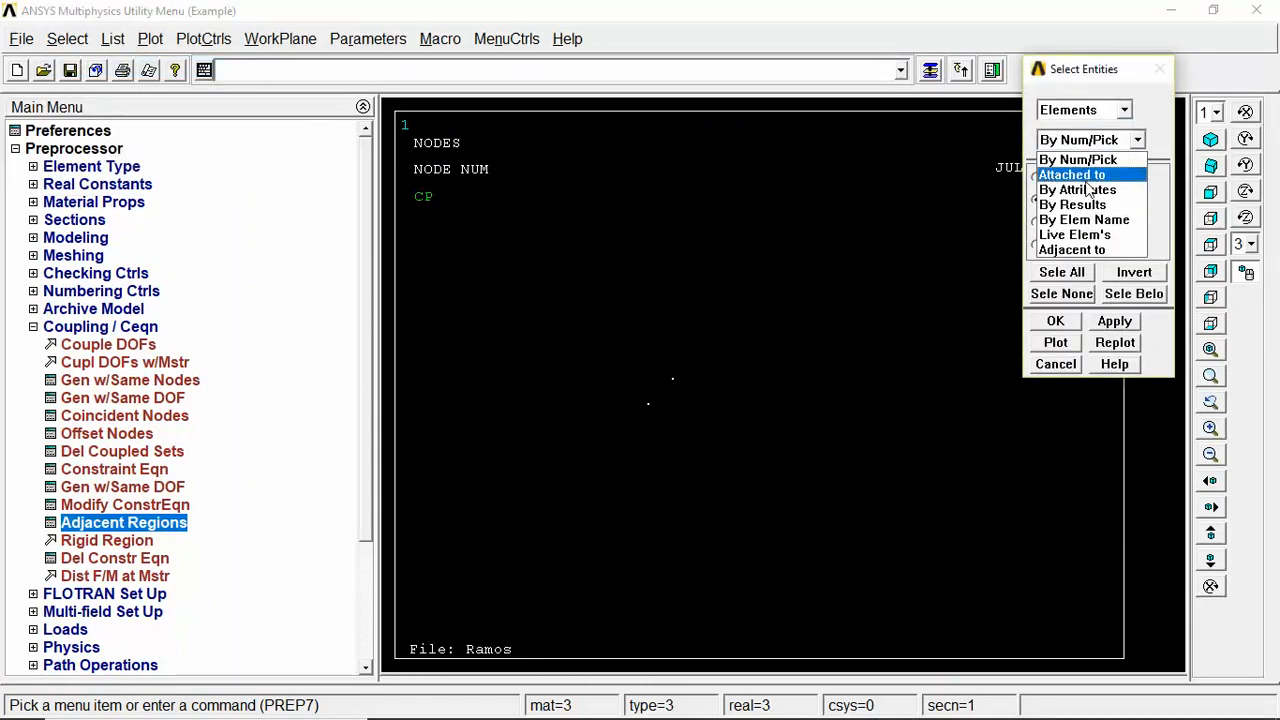
left_click(1078, 190)
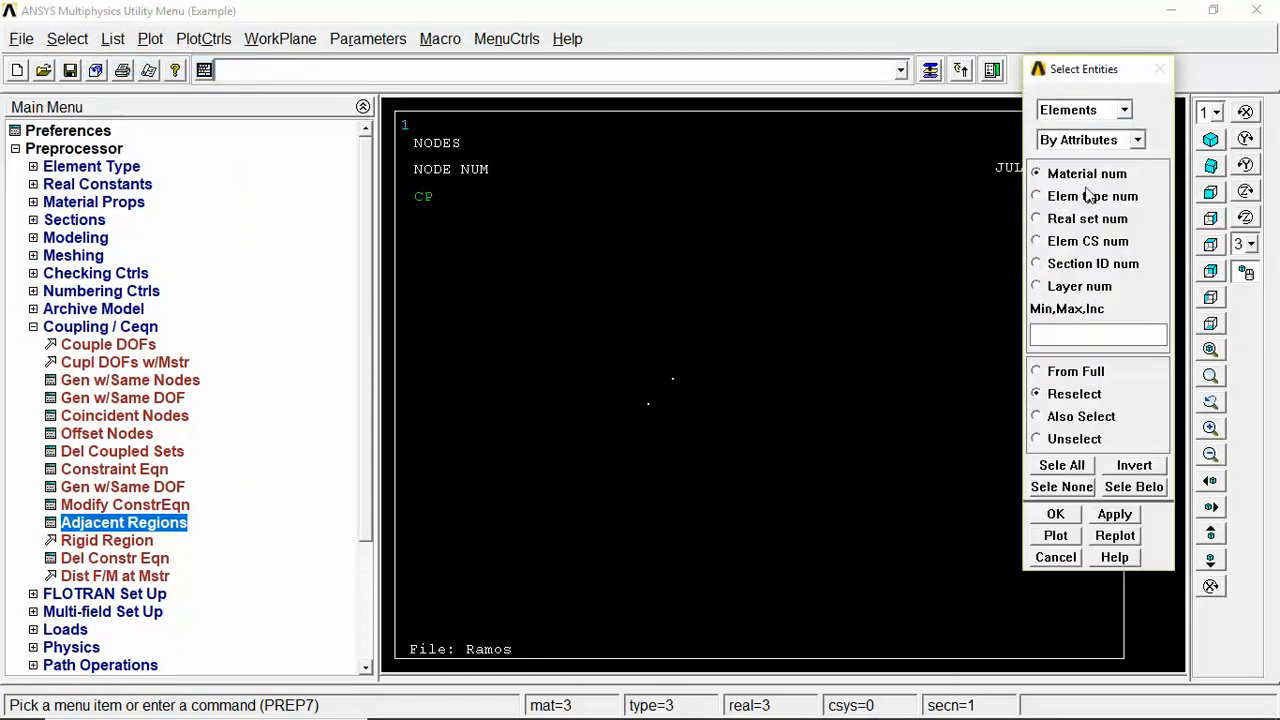
left_click(1076, 372)
left_click(1060, 516)
left_click(152, 40)
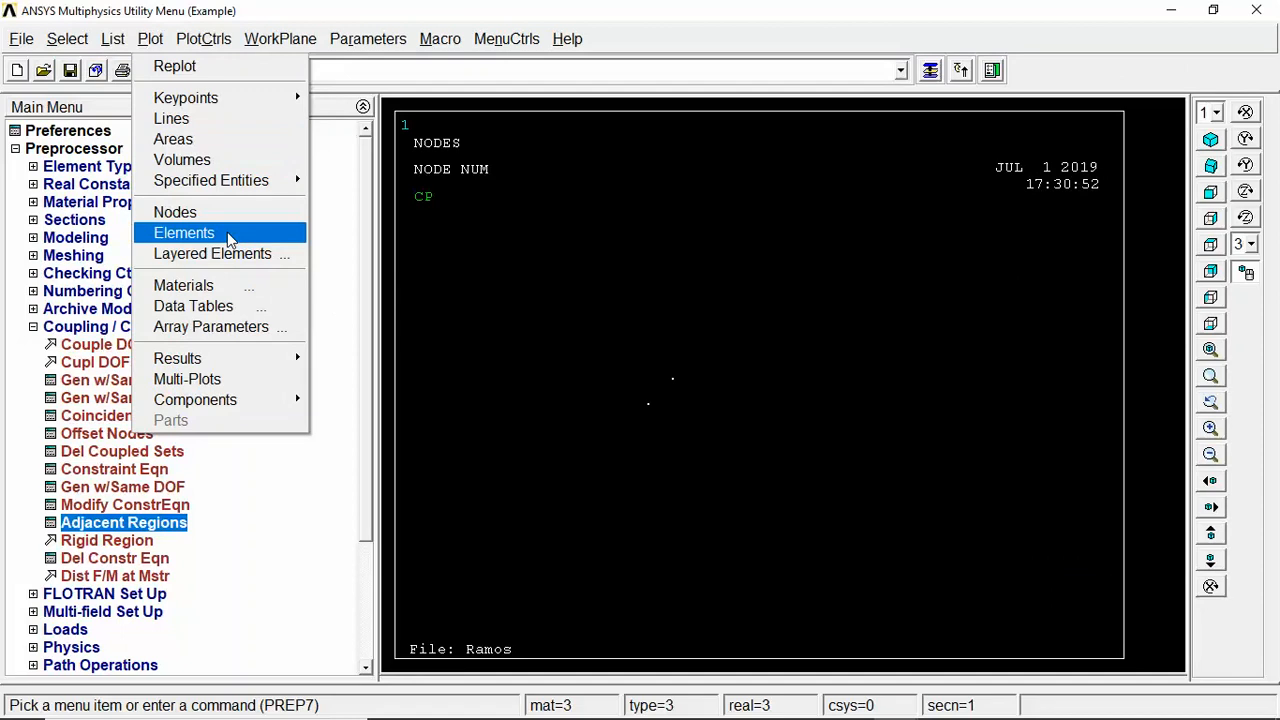
left_click(184, 232)
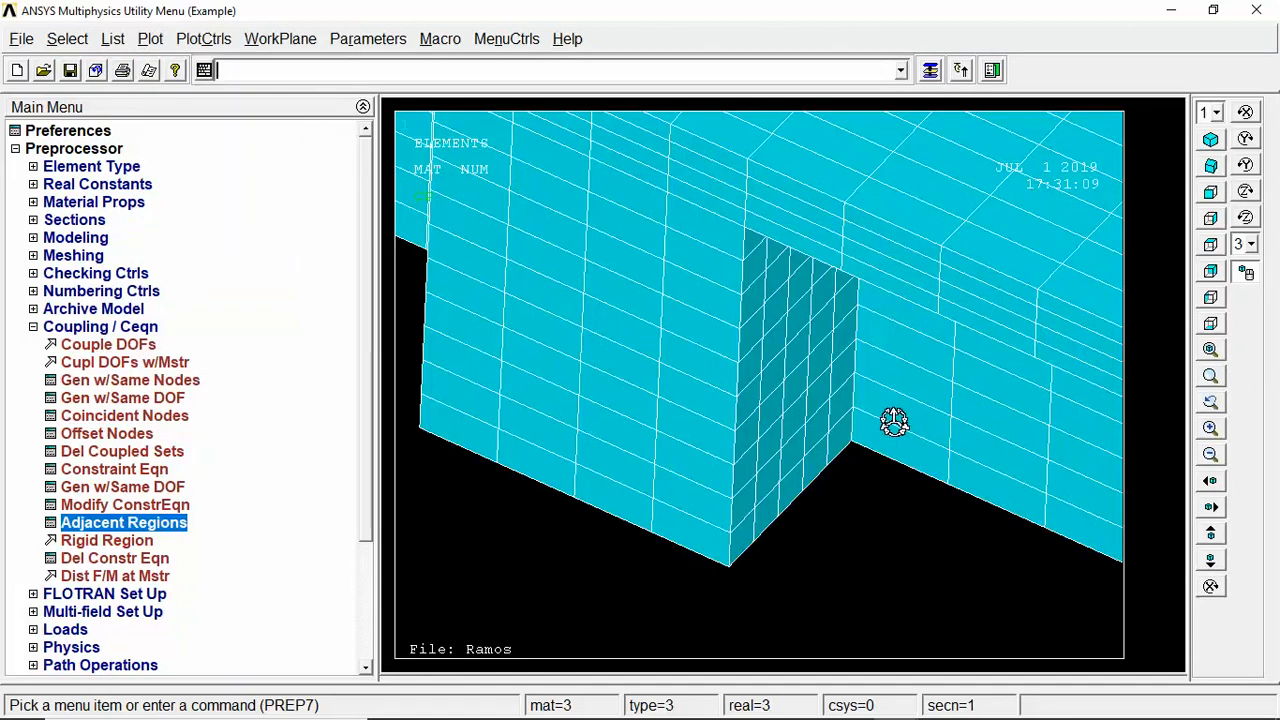
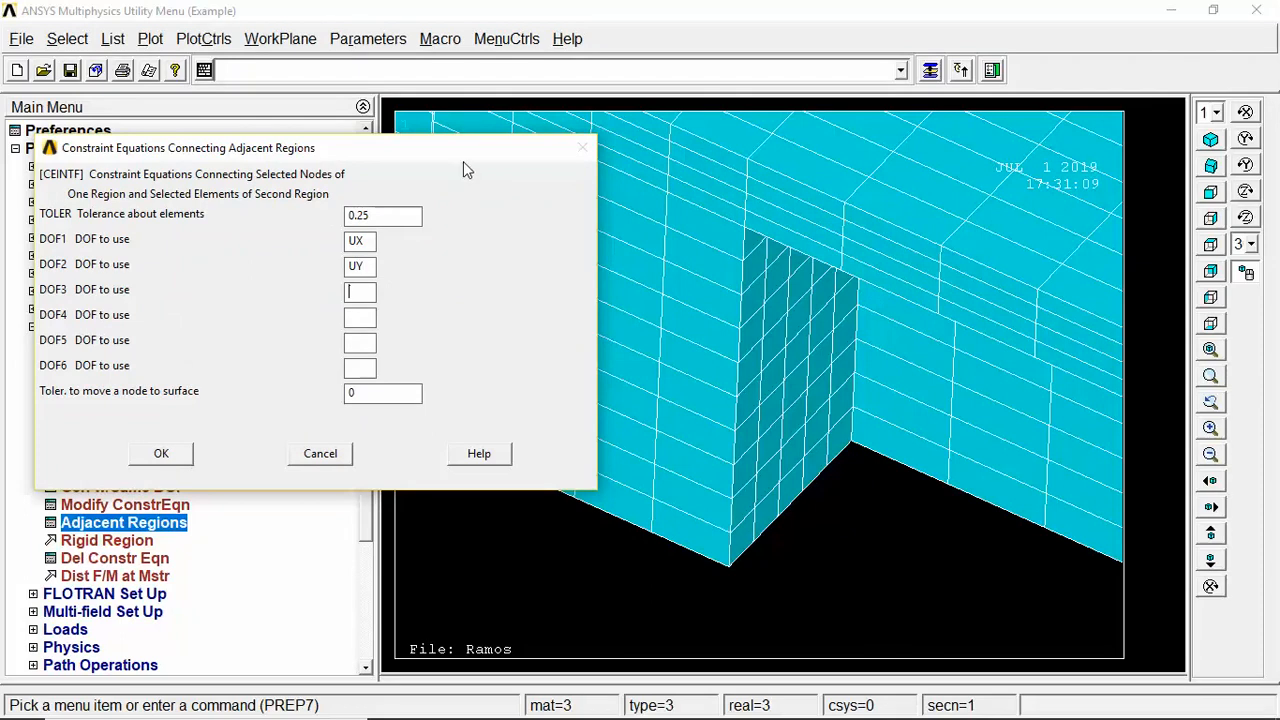
Create adjacent-region constraint equations between the selected nodes and beam elements, with tolerance 0.25 and degrees of freedom UX and UY
left_click_drag(437, 165, 578, 249)
left_click(1210, 458)
left_click(1213, 456)
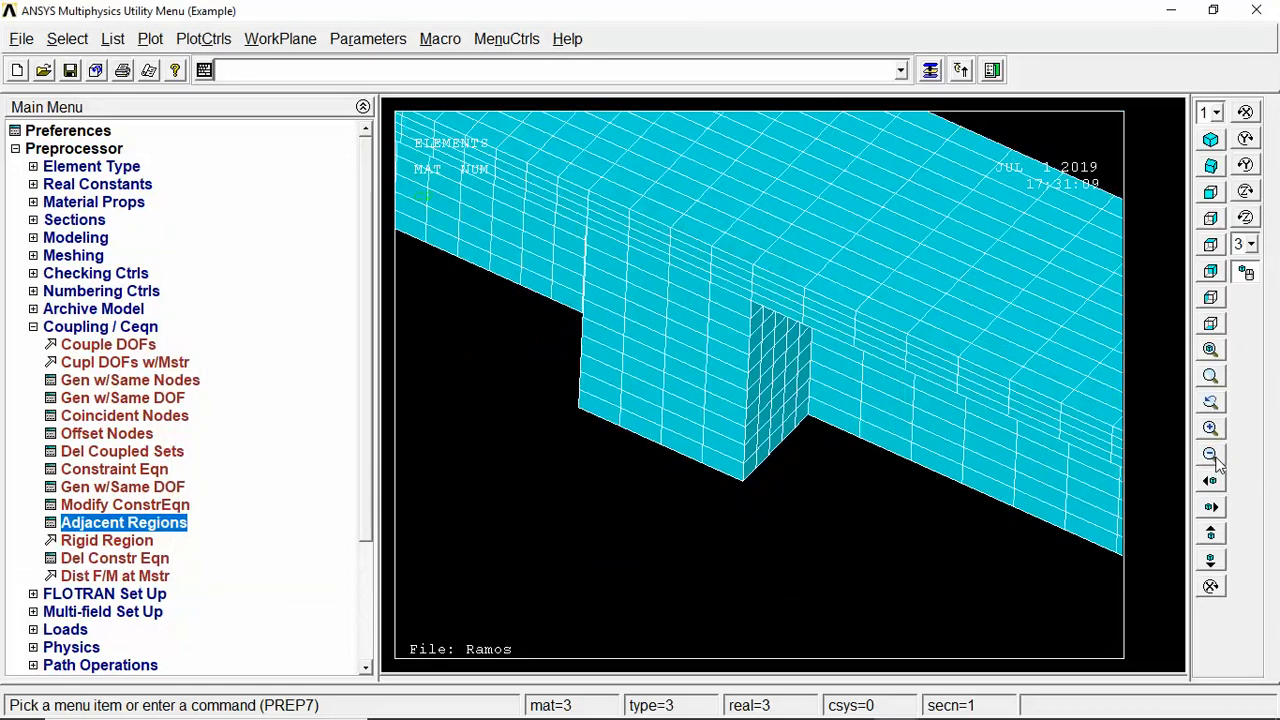
left_click(1211, 456)
left_click(1209, 455)
left_click(1209, 455)
left_click_drag(957, 406, 639, 378)
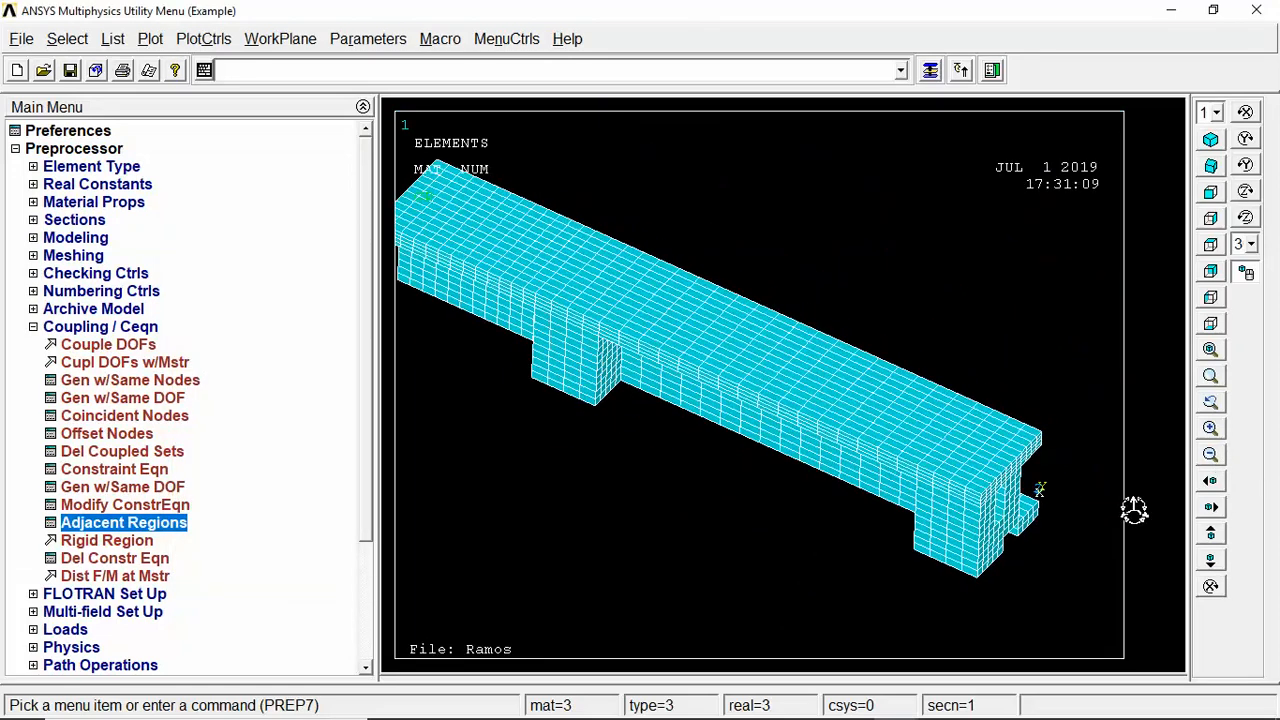
mouse_move(848, 412)
left_mouse_down()
mouse_move(566, 314)
mouse_move(797, 417)
left_mouse_up()
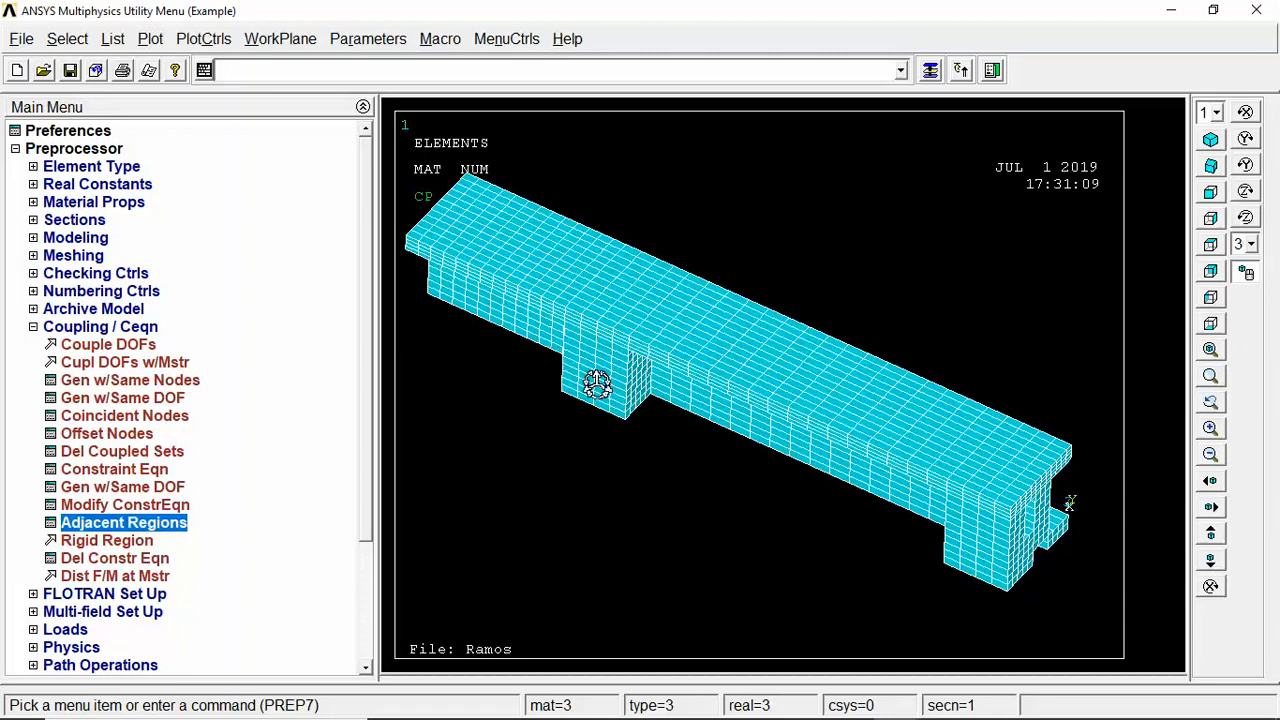
left_click(931, 72)
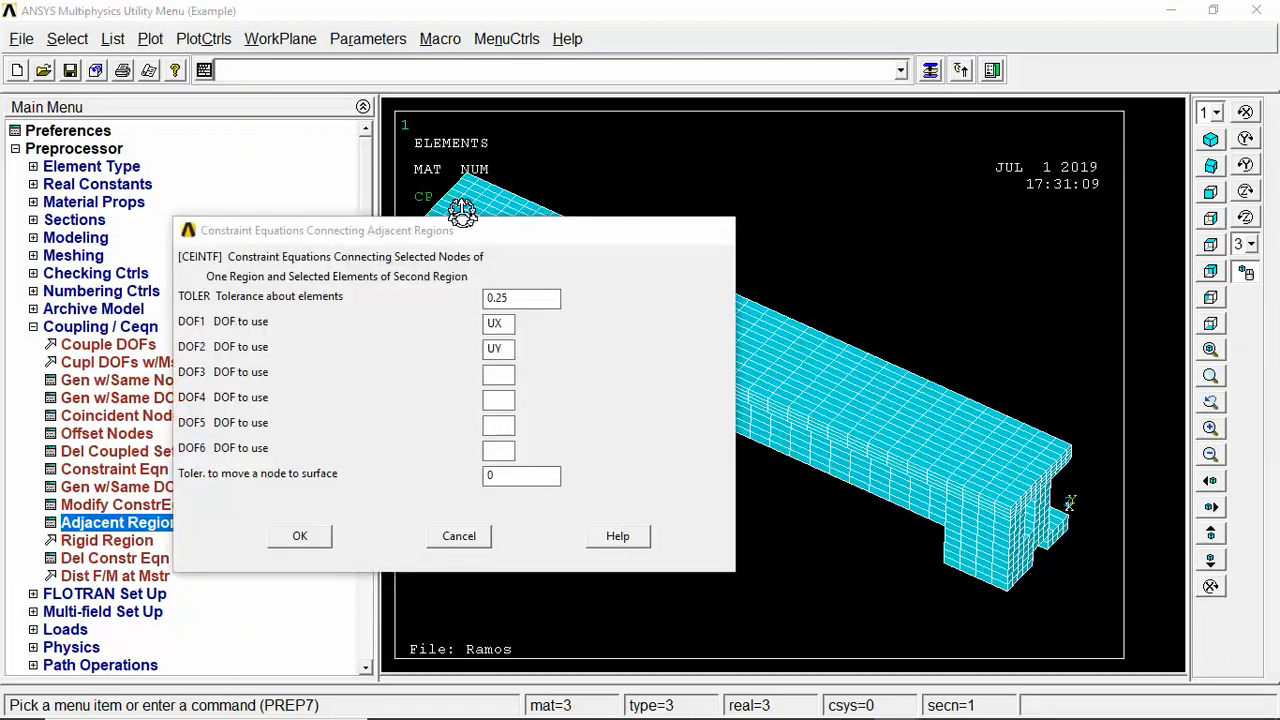
left_click_drag(462, 226, 397, 139)
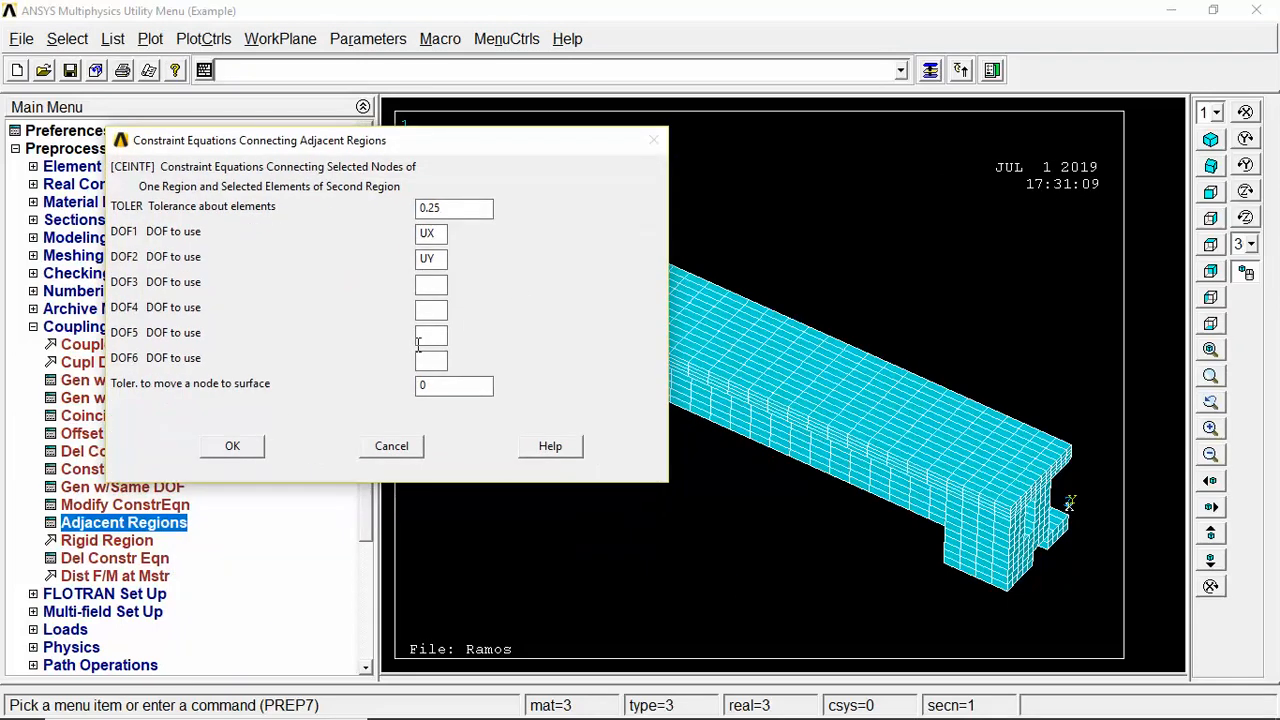
left_click(239, 447)
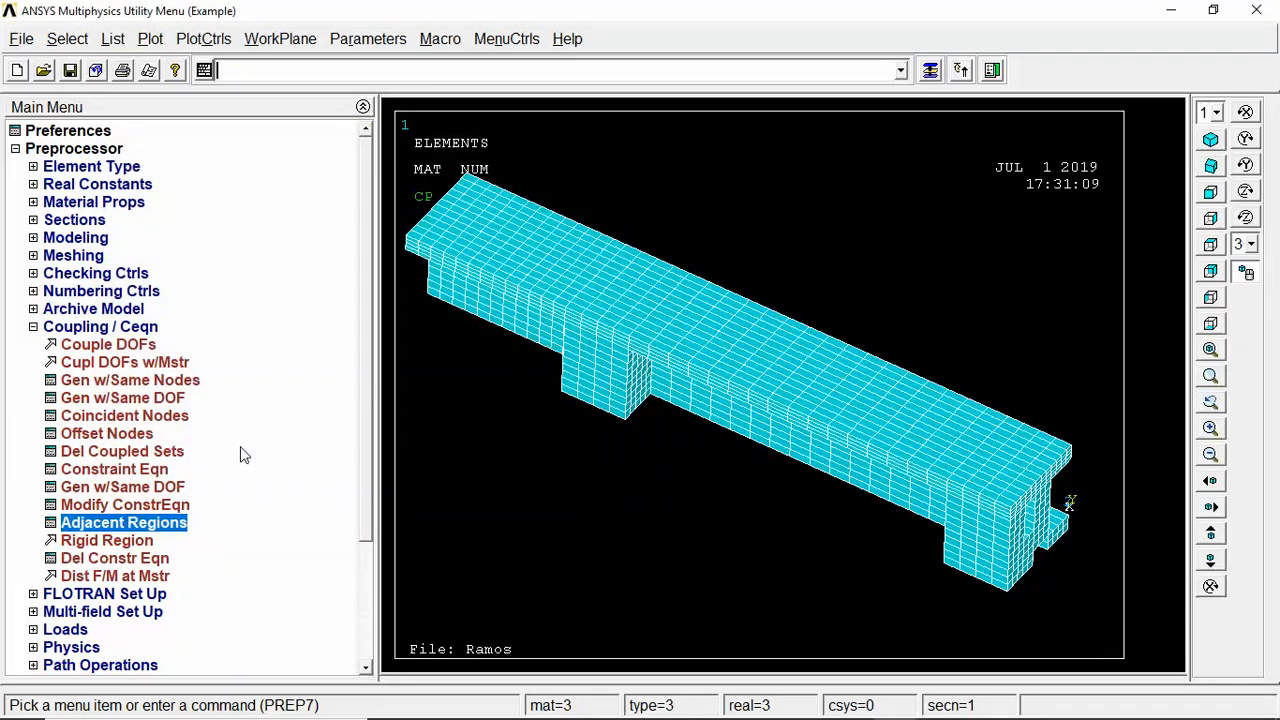
Plot the two selected tendon nodes and examine their constraint equation symbols up close
left_click(150, 39)
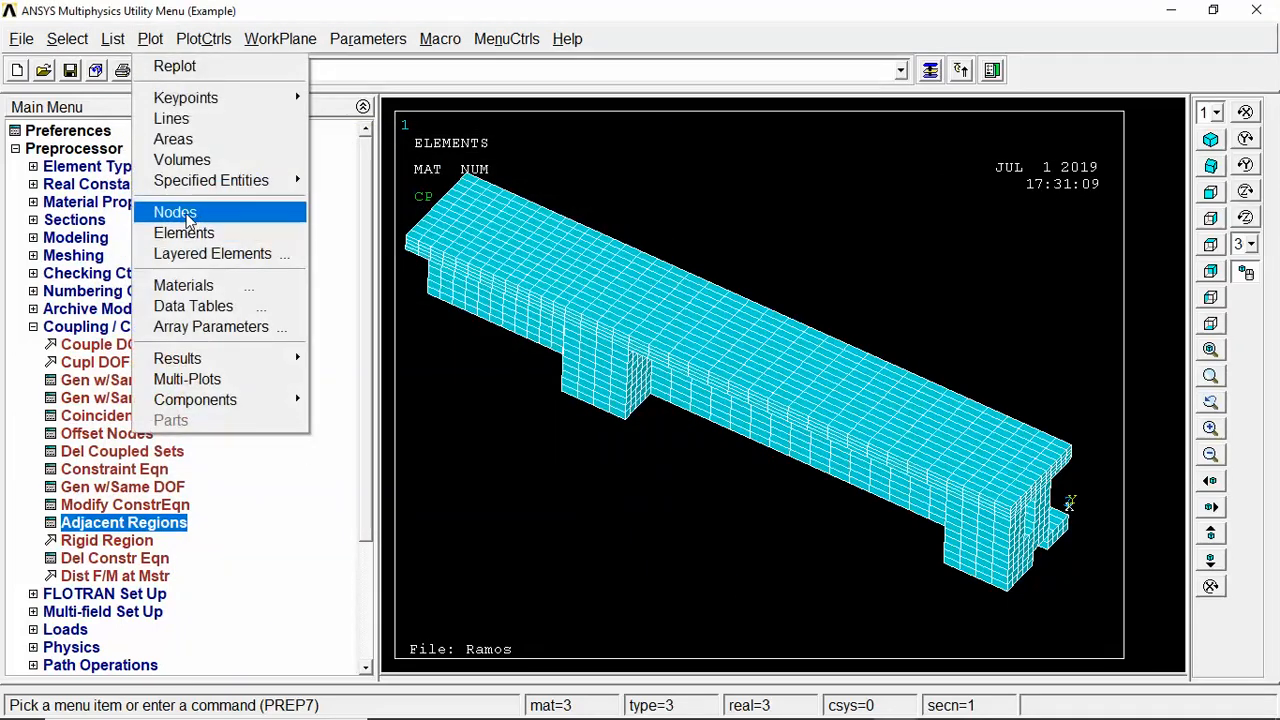
left_click(174, 209)
left_click(1212, 429)
left_click(1212, 429)
left_click(1212, 429)
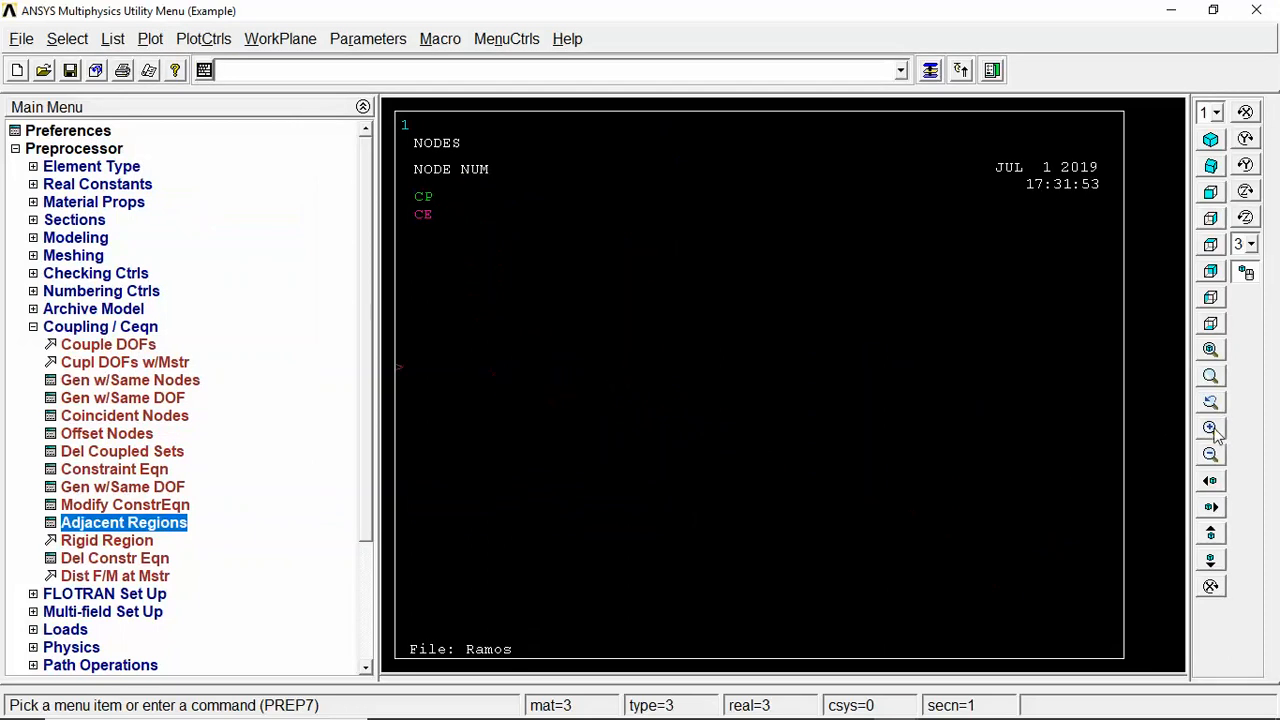
left_click_drag(617, 414, 867, 395)
right_click_drag(751, 385, 666, 391)
Select everything in the model and plot all nodes for a close check of the two constrained tendon nodes
left_click(60, 42)
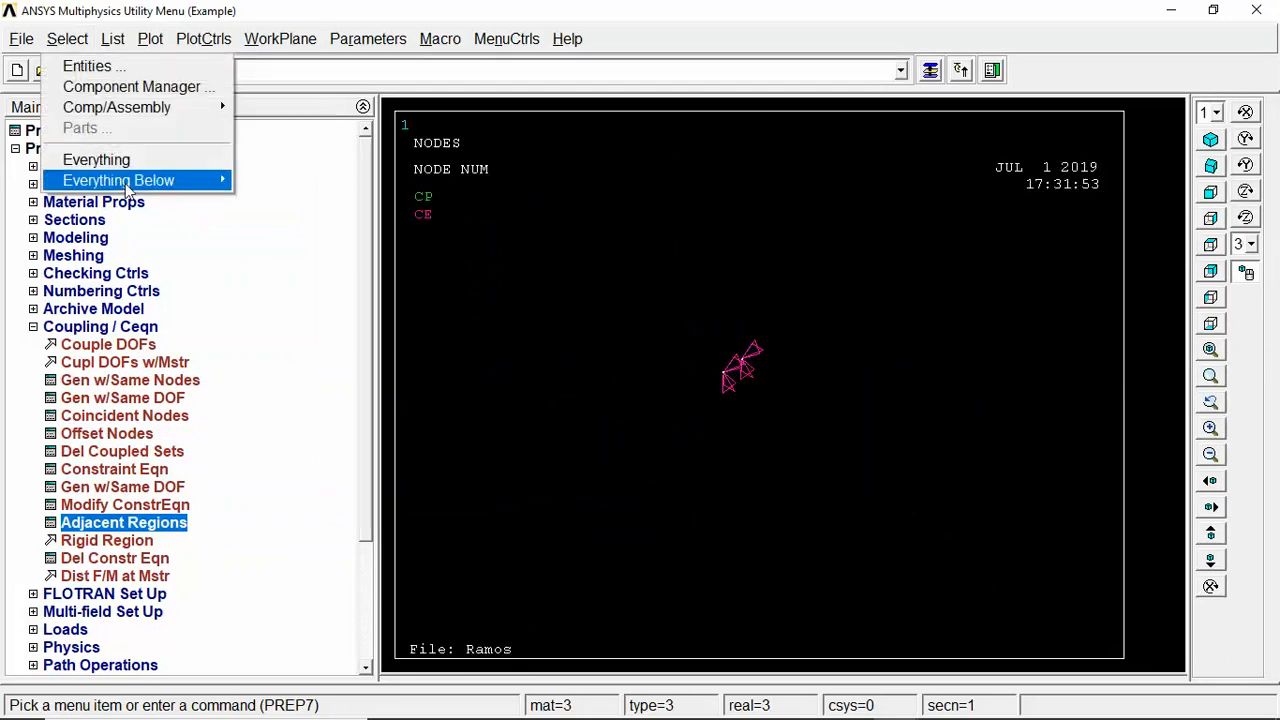
left_click(112, 160)
left_click(140, 42)
left_click(180, 211)
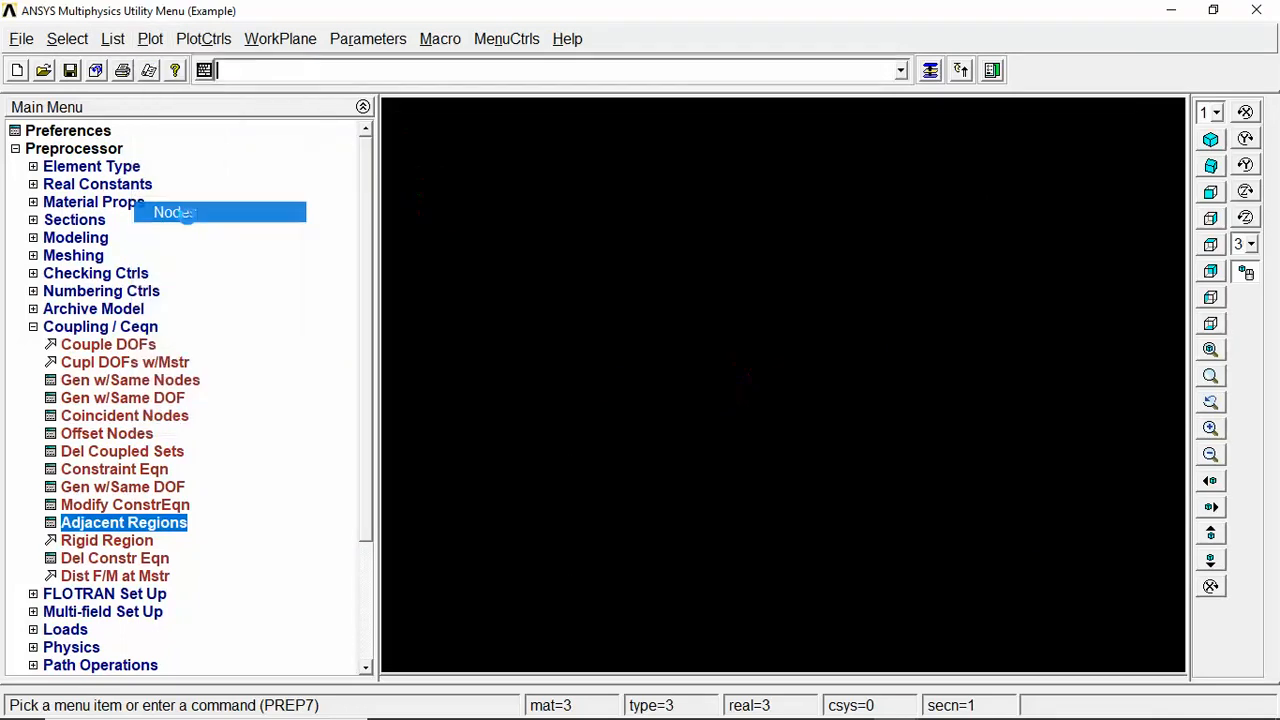
left_click(1219, 432)
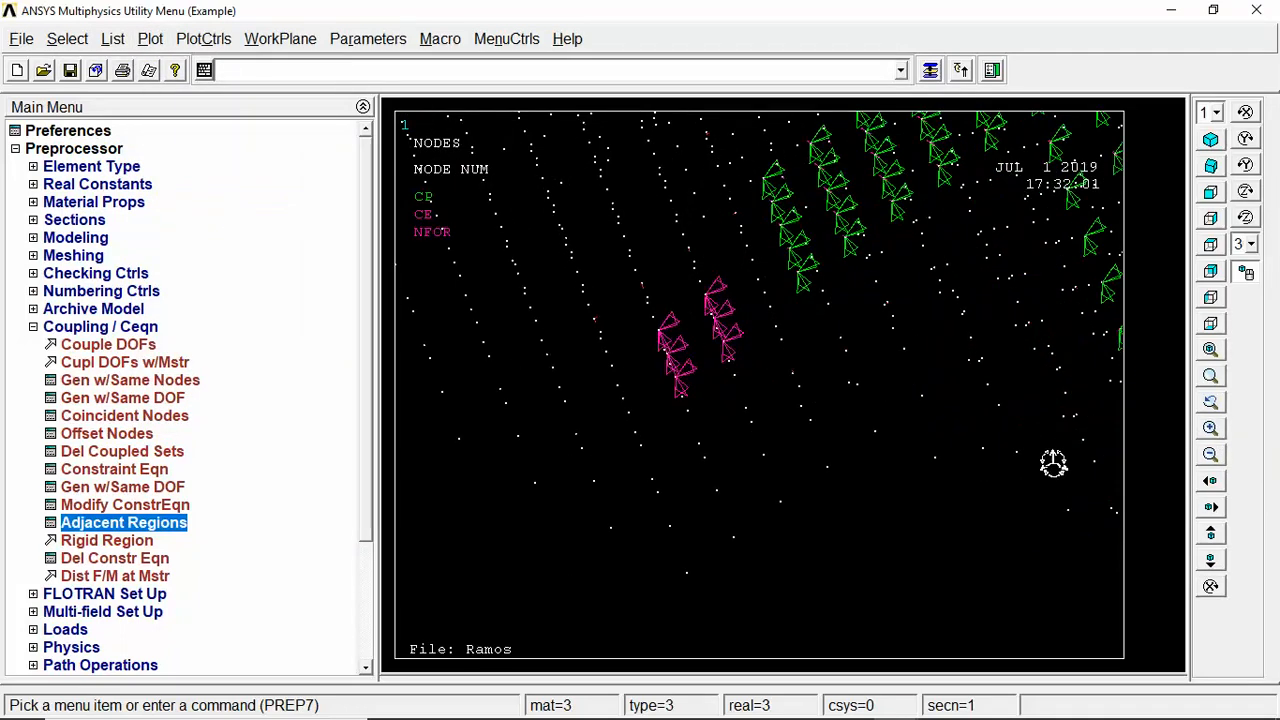
right_click_drag(1054, 463, 890, 295)
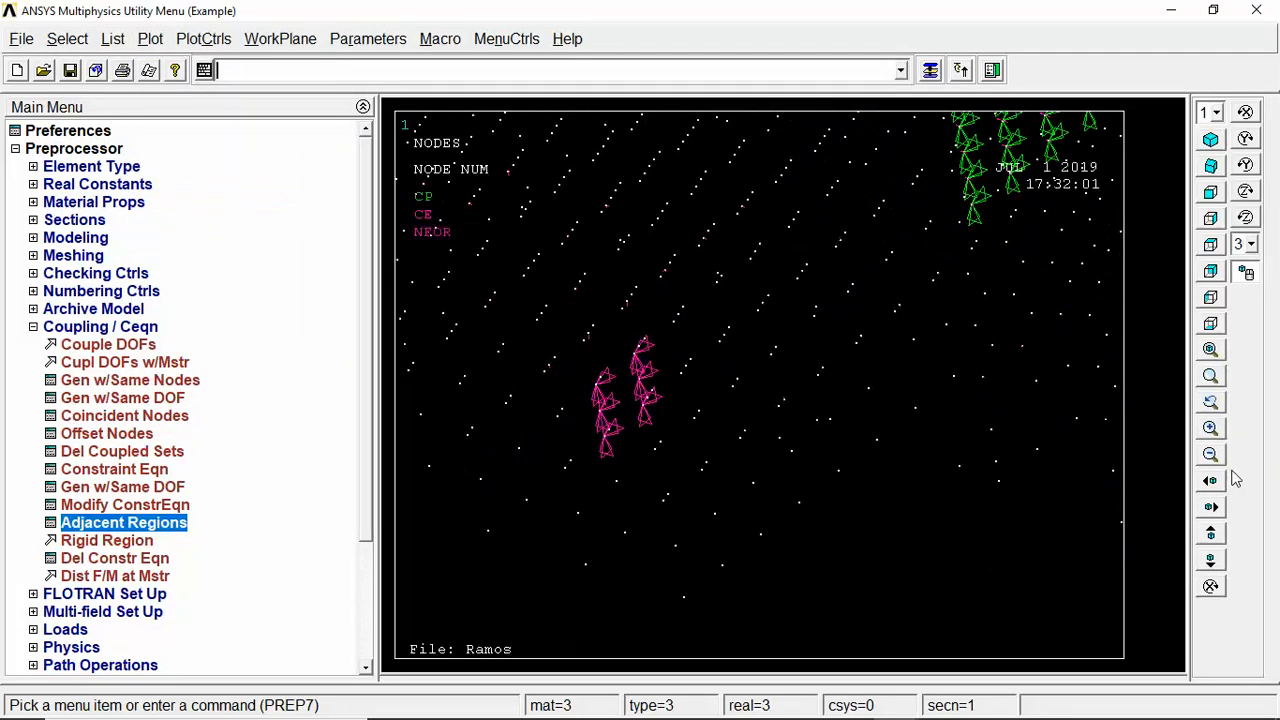
left_click(1212, 428)
left_click(1212, 428)
right_click_drag(547, 418, 981, 374)
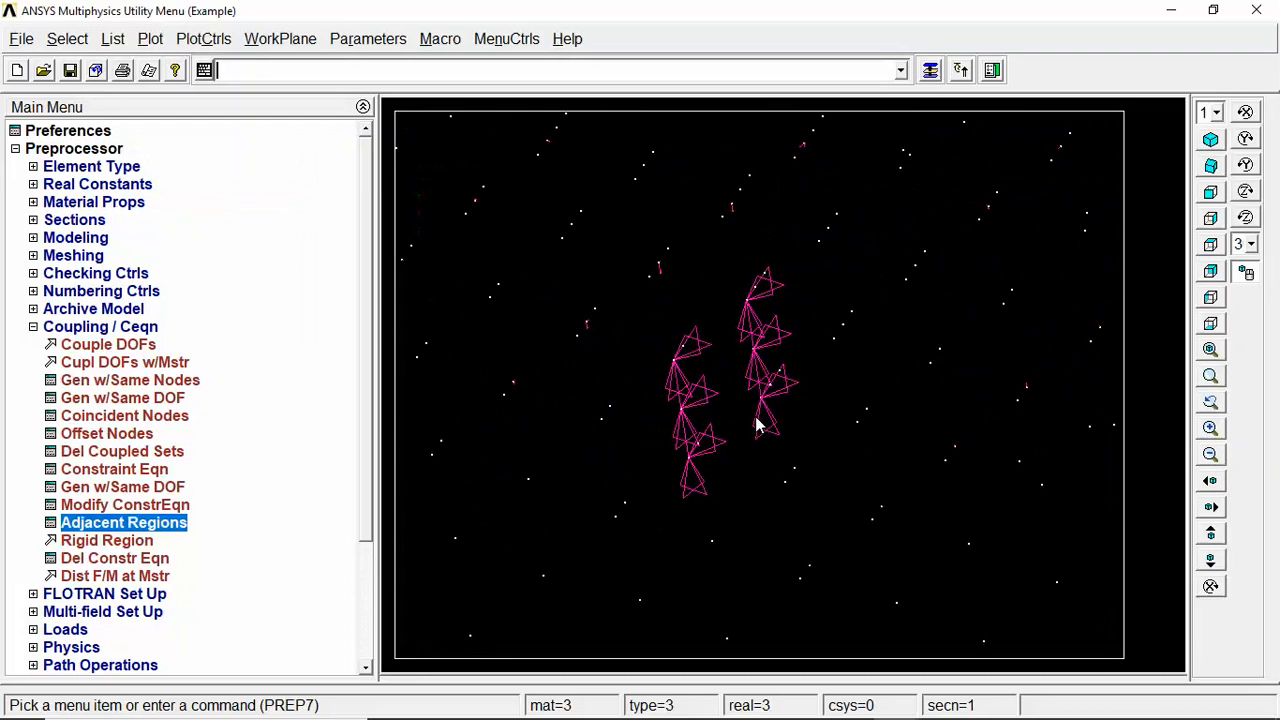
right_click_drag(757, 423, 731, 383)
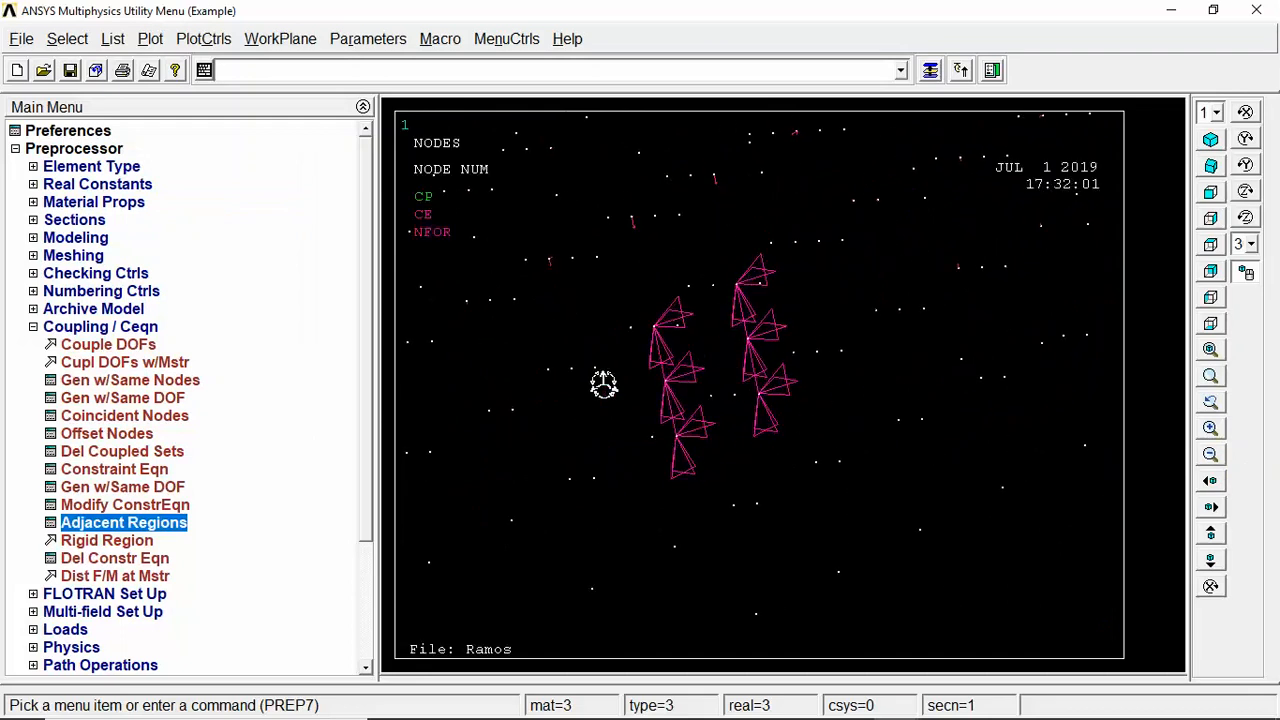
right_click_drag(786, 371, 762, 394)
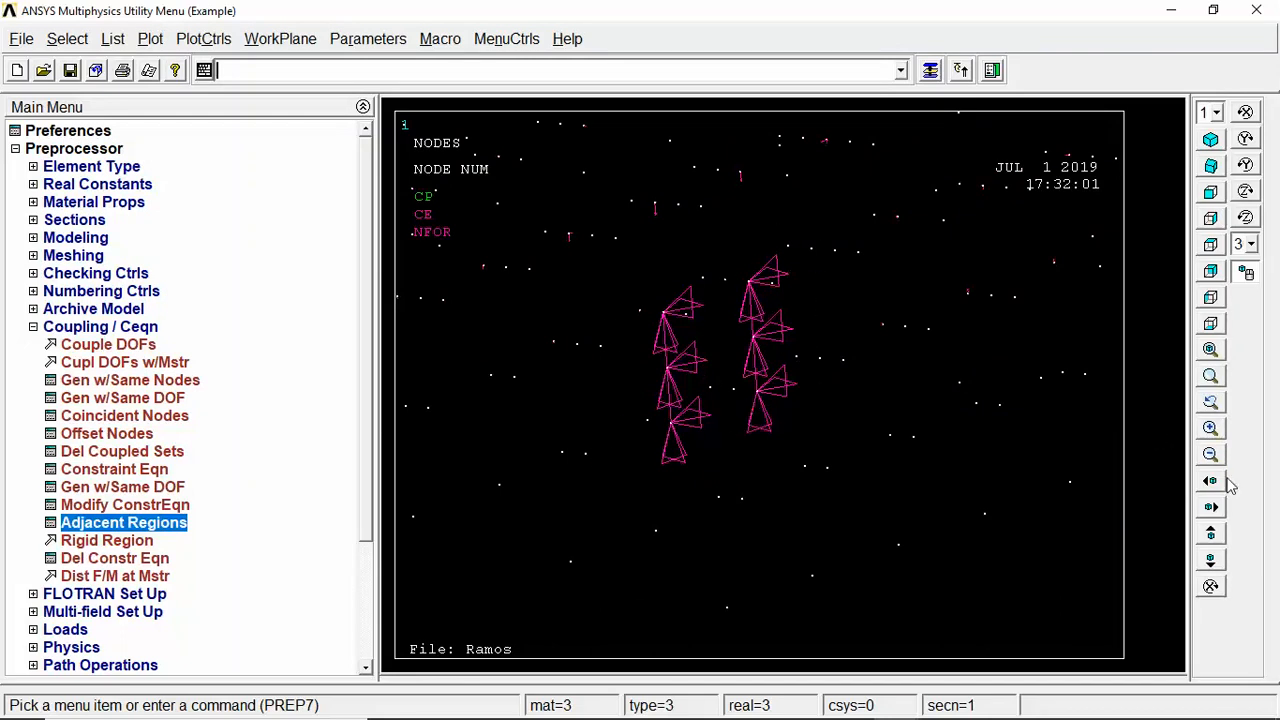
Examine the node plot along the whole beam, comparing where the constraint equations and coupled node sets lie
left_click(1213, 461)
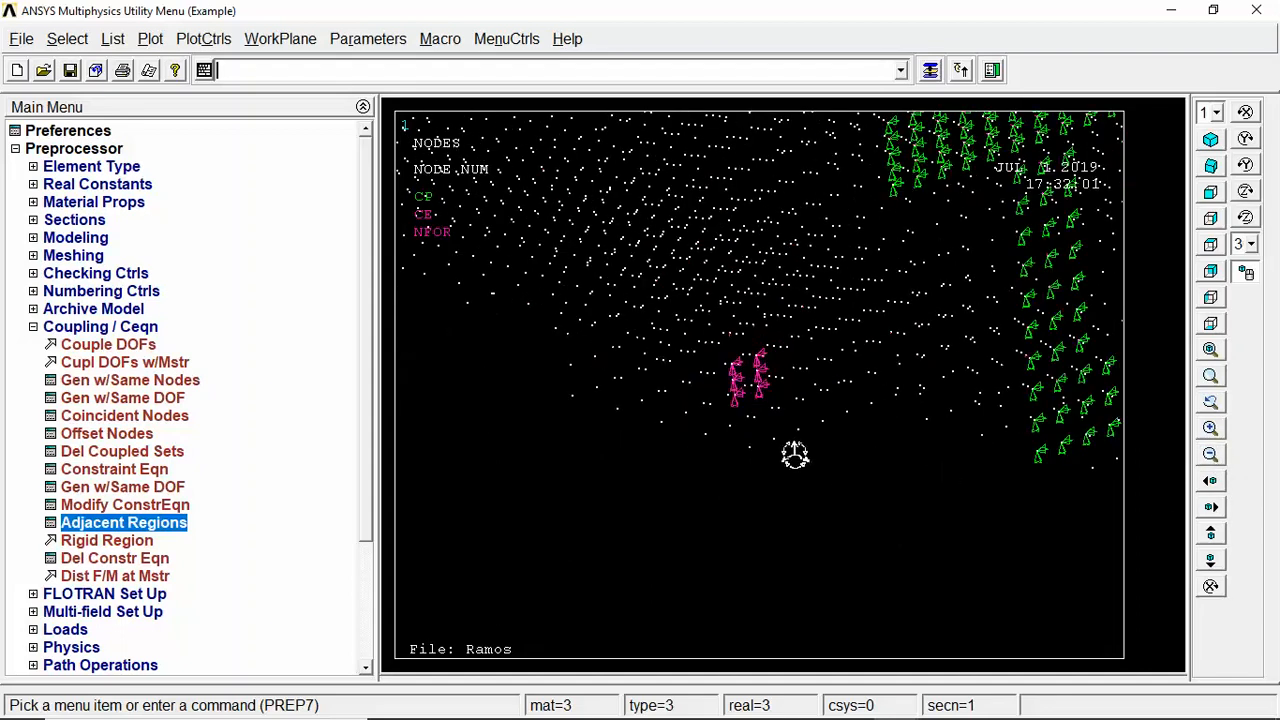
left_click(1209, 459)
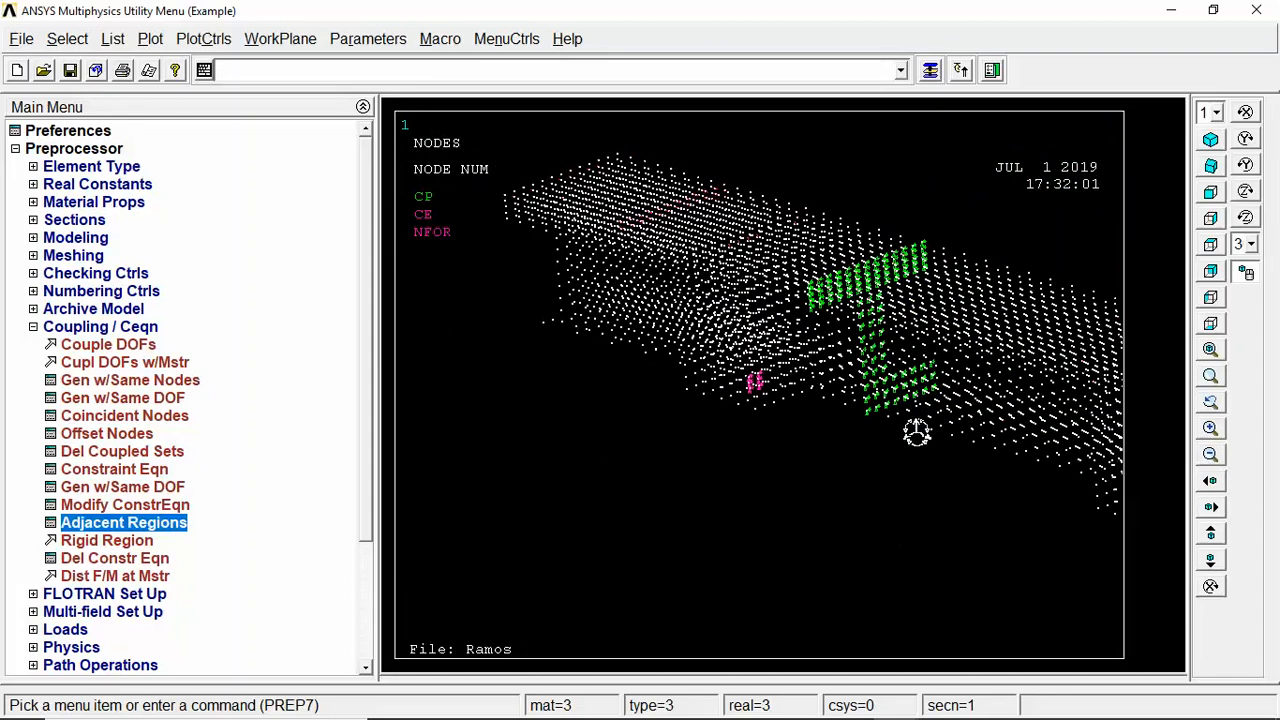
left_click_drag(814, 424, 674, 417, "ctrl")
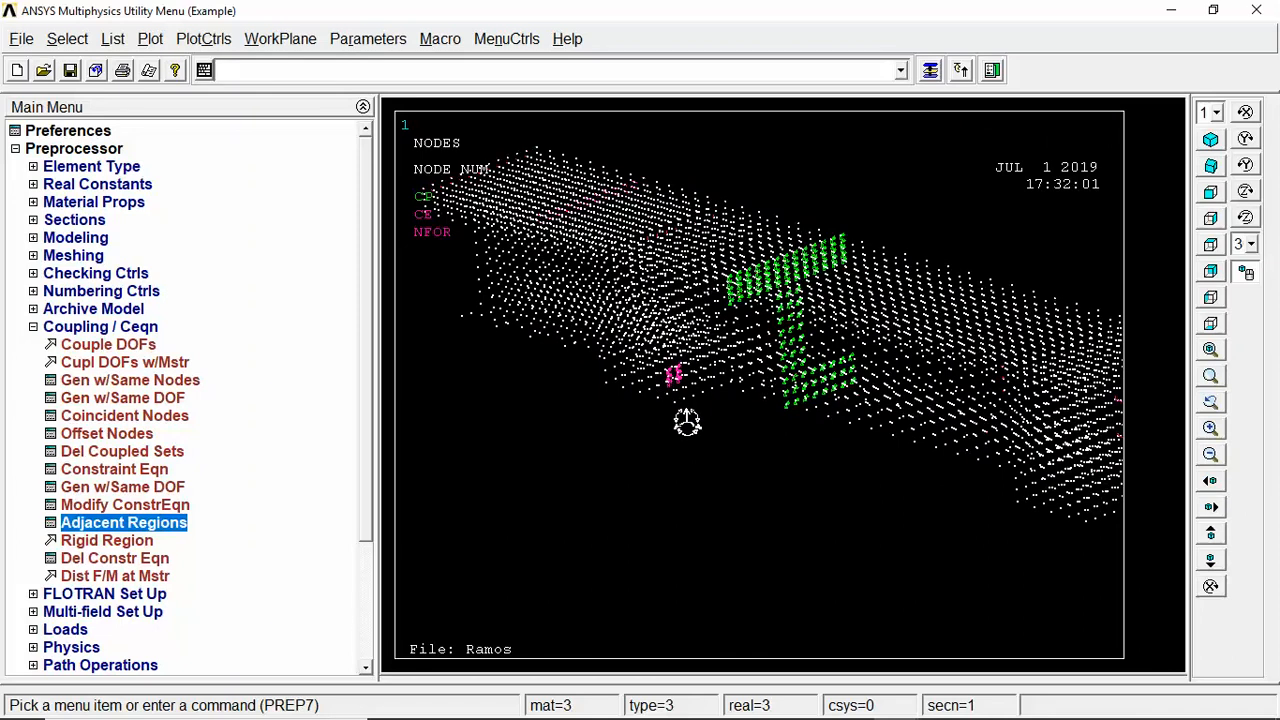
left_click_drag(886, 328, 646, 366, "ctrl")
right_click_drag(941, 451, 1049, 480, "ctrl")
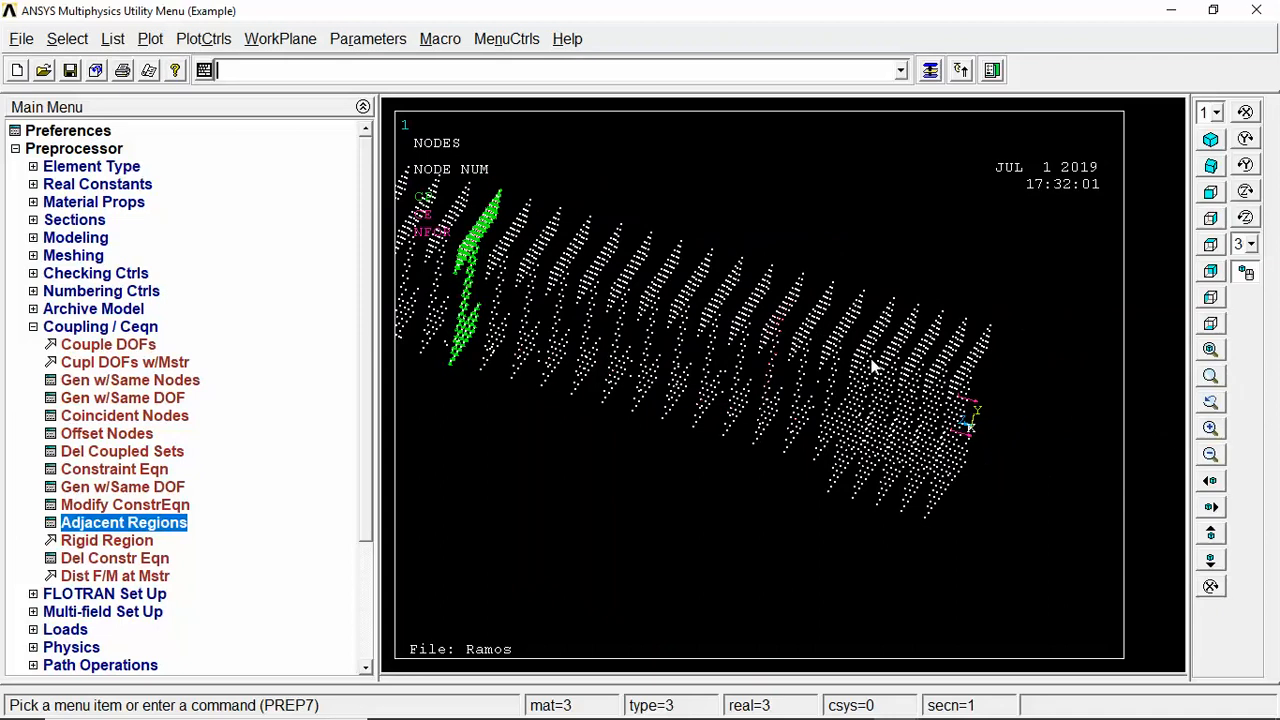
right_click_drag(872, 368, 931, 354, "ctrl")
right_click_drag(946, 420, 1138, 414, "ctrl")
right_click_drag(817, 400, 1024, 413, "ctrl")
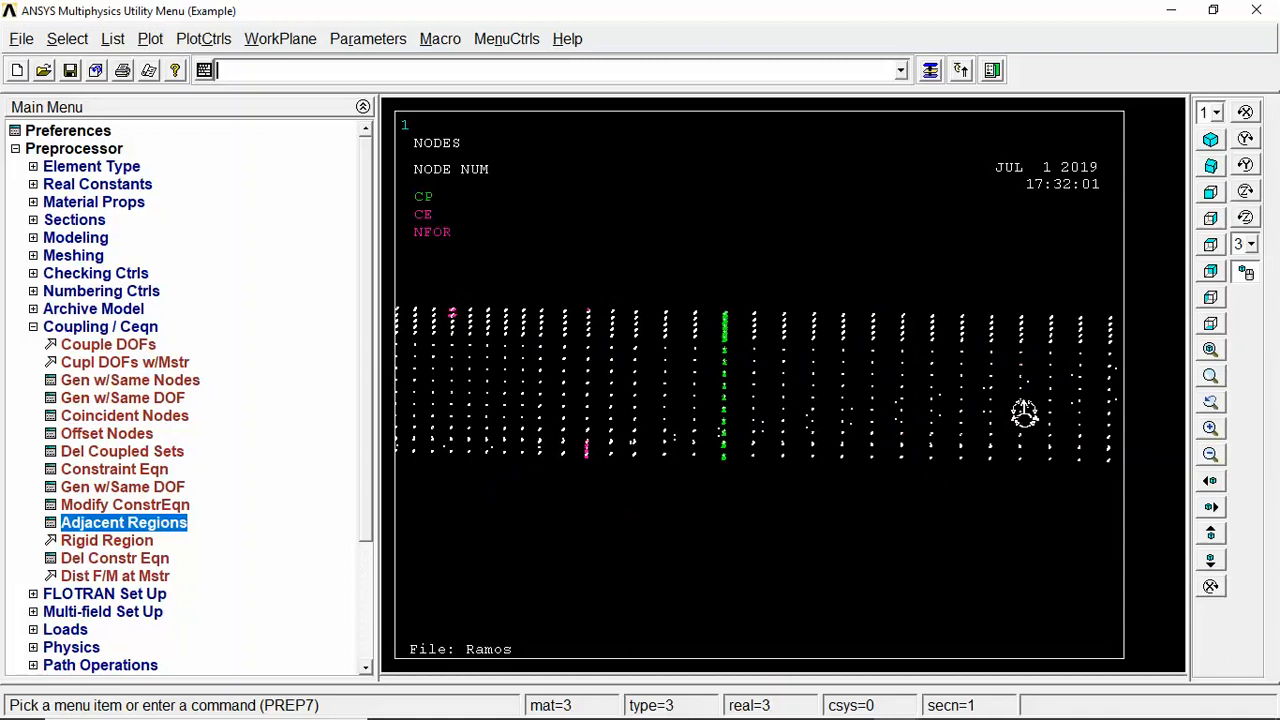
left_click_drag(1024, 413, 806, 454, "ctrl")
left_click_drag(477, 488, 795, 443, "ctrl")
left_click_drag(465, 433, 805, 464, "ctrl")
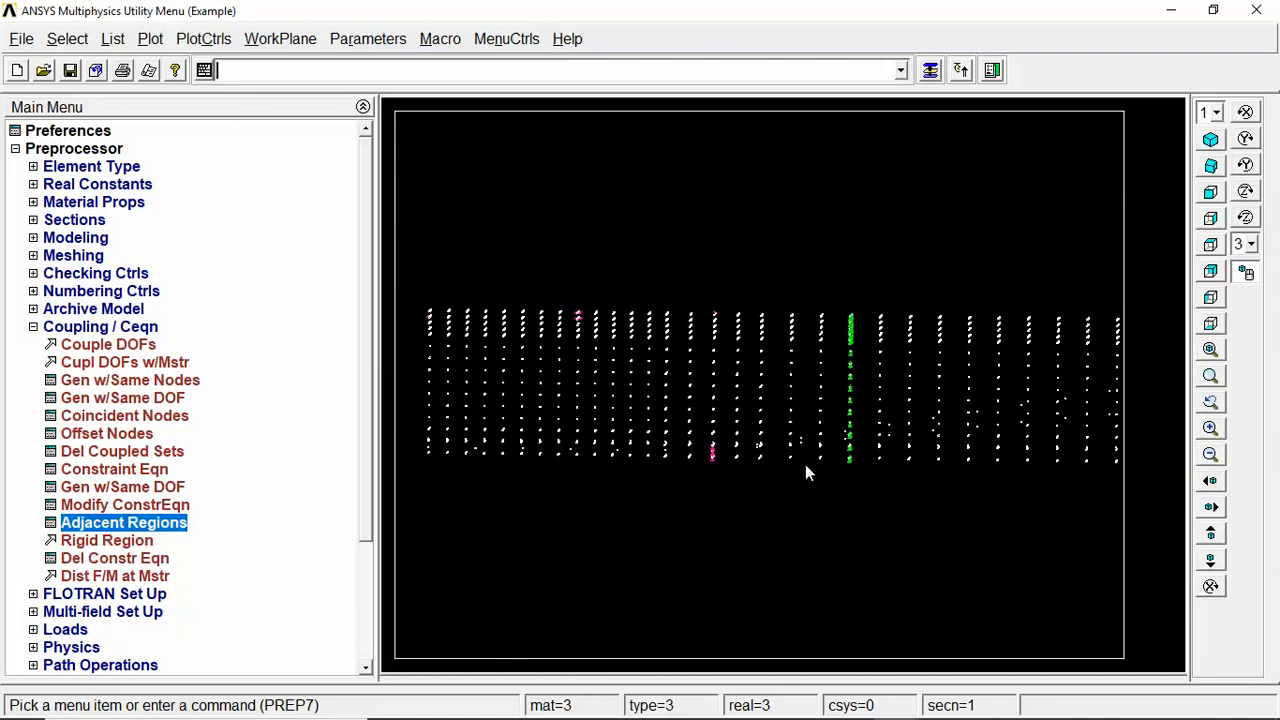
Select only the nodes on the beam end face beside the origin triad with a box pick and plot them
left_click_drag(586, 391, 680, 382, "ctrl")
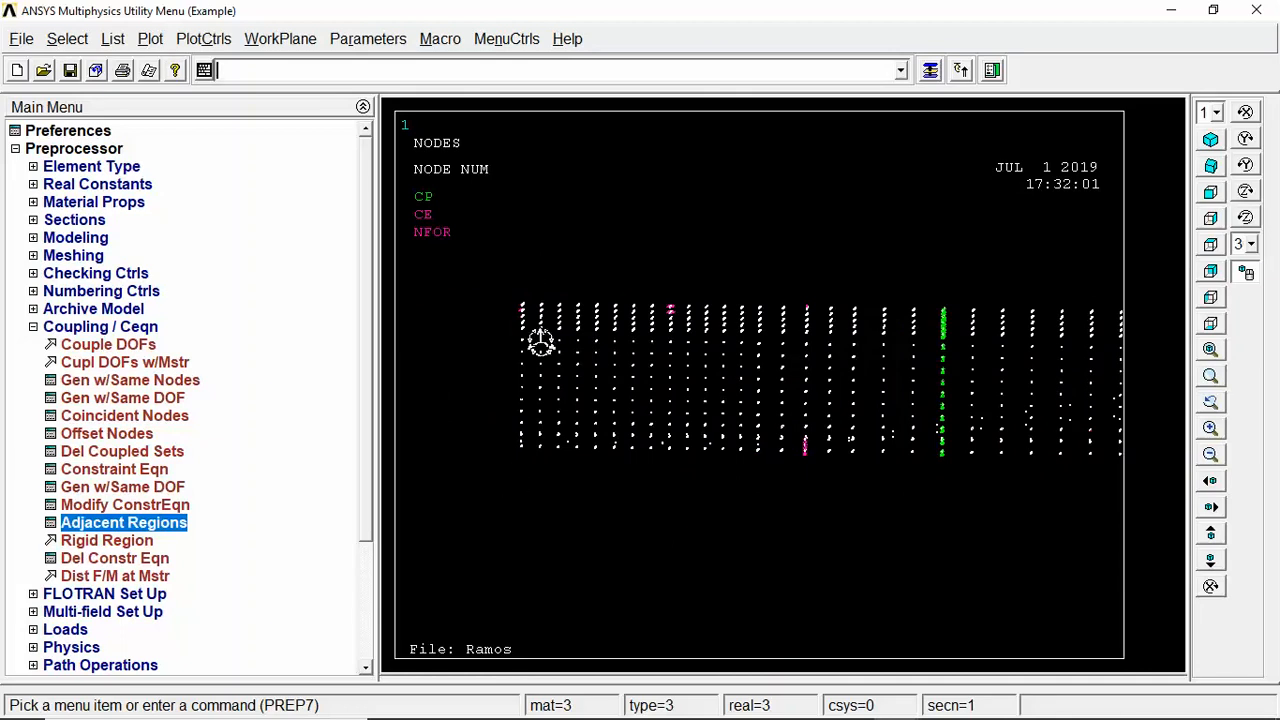
left_click_drag(725, 367, 697, 371, "ctrl")
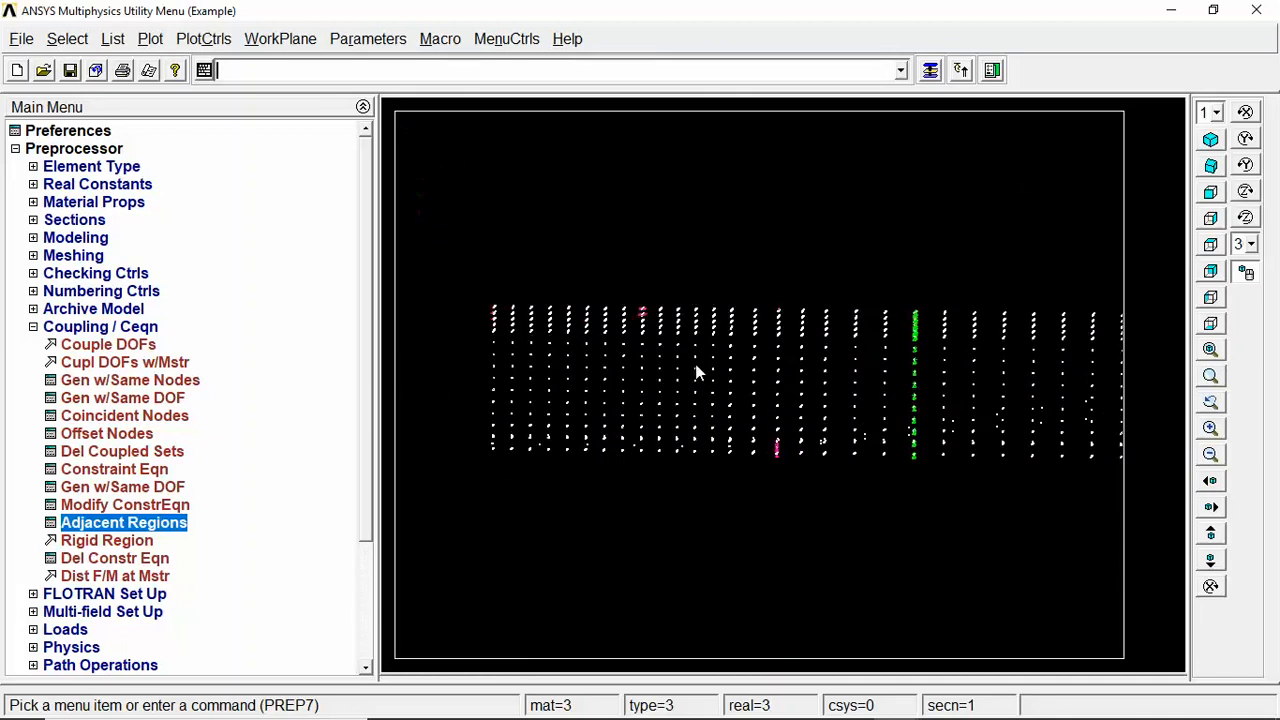
right_click_drag(697, 371, 654, 447, "ctrl")
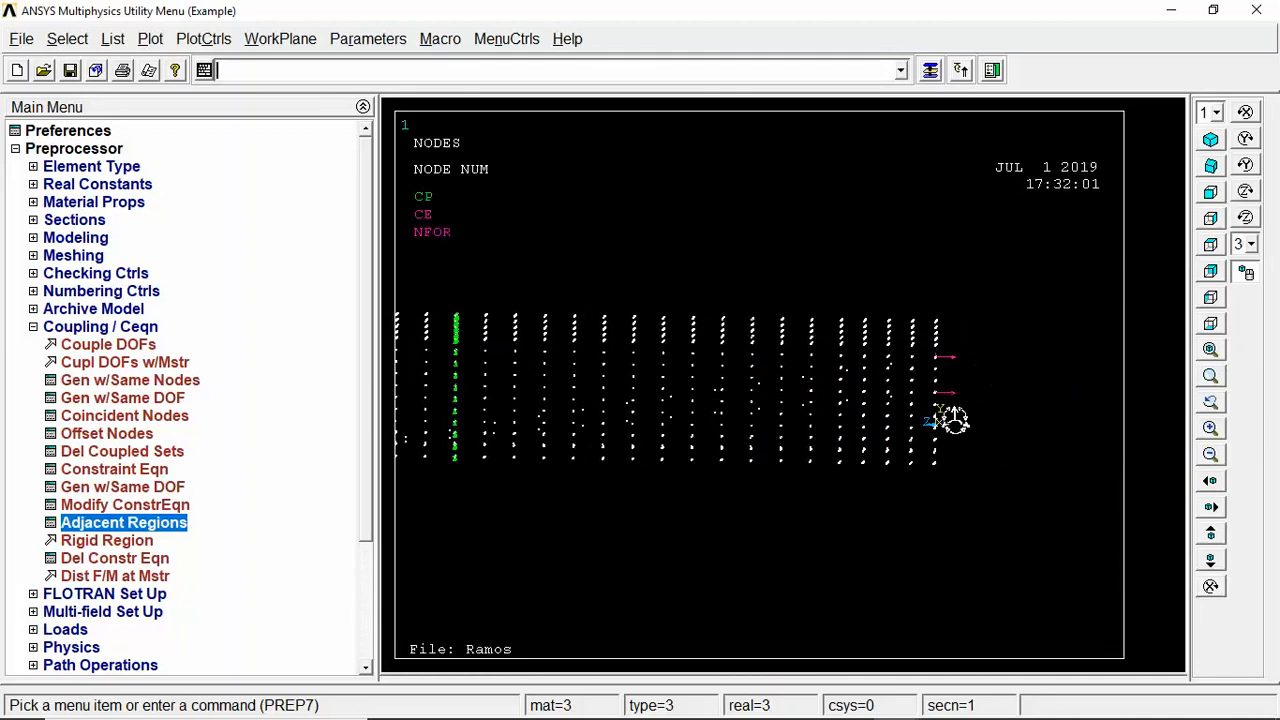
right_click_drag(952, 420, 616, 410, "ctrl")
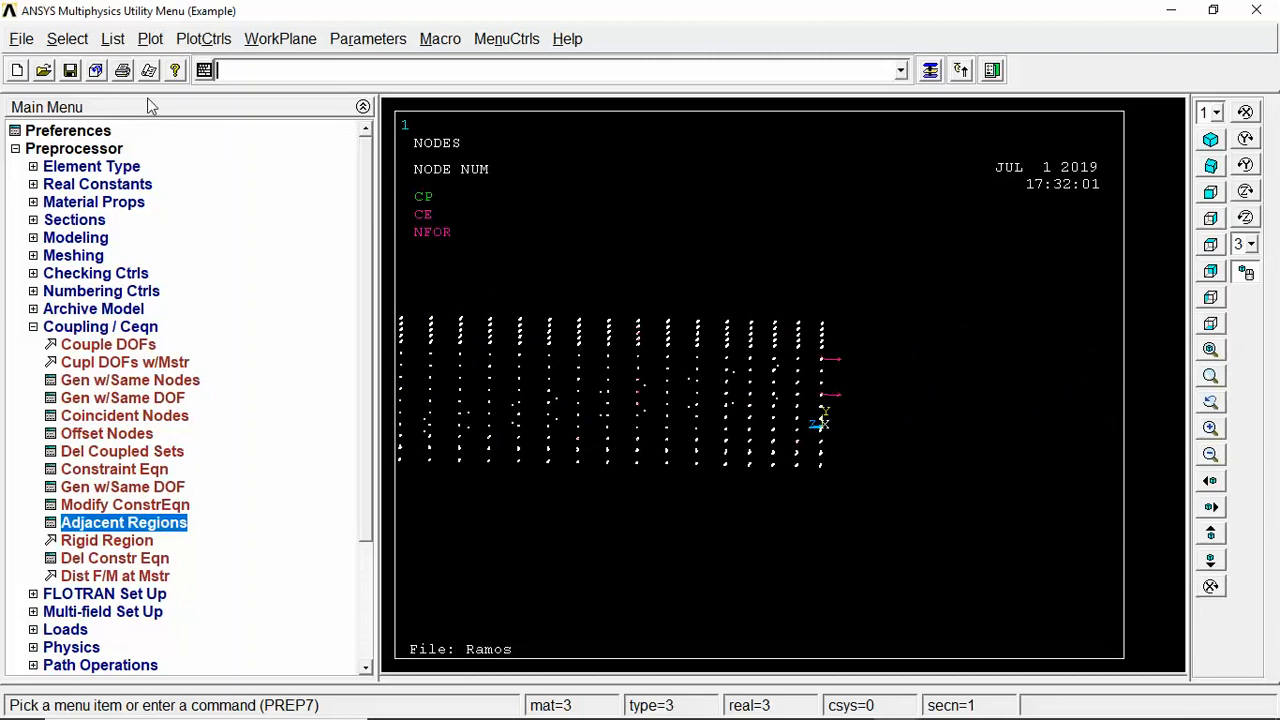
left_click(67, 39)
left_click(88, 63)
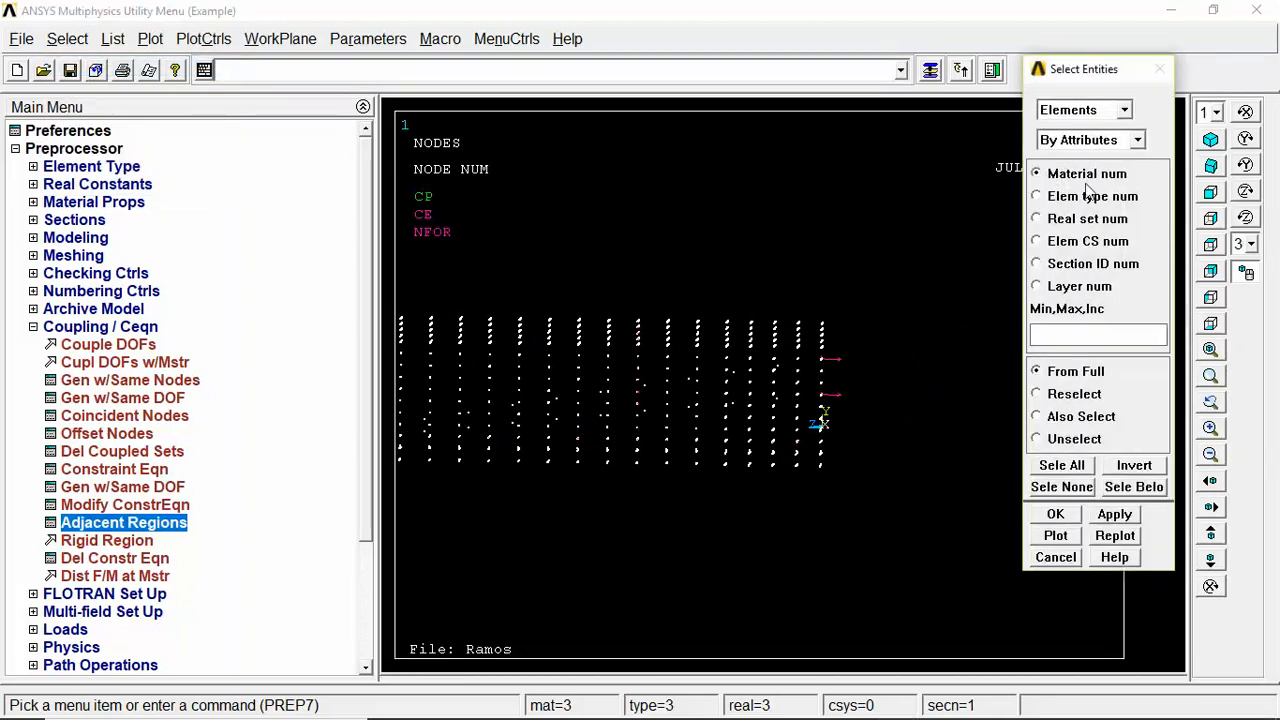
left_click(1080, 110)
left_click(1075, 127)
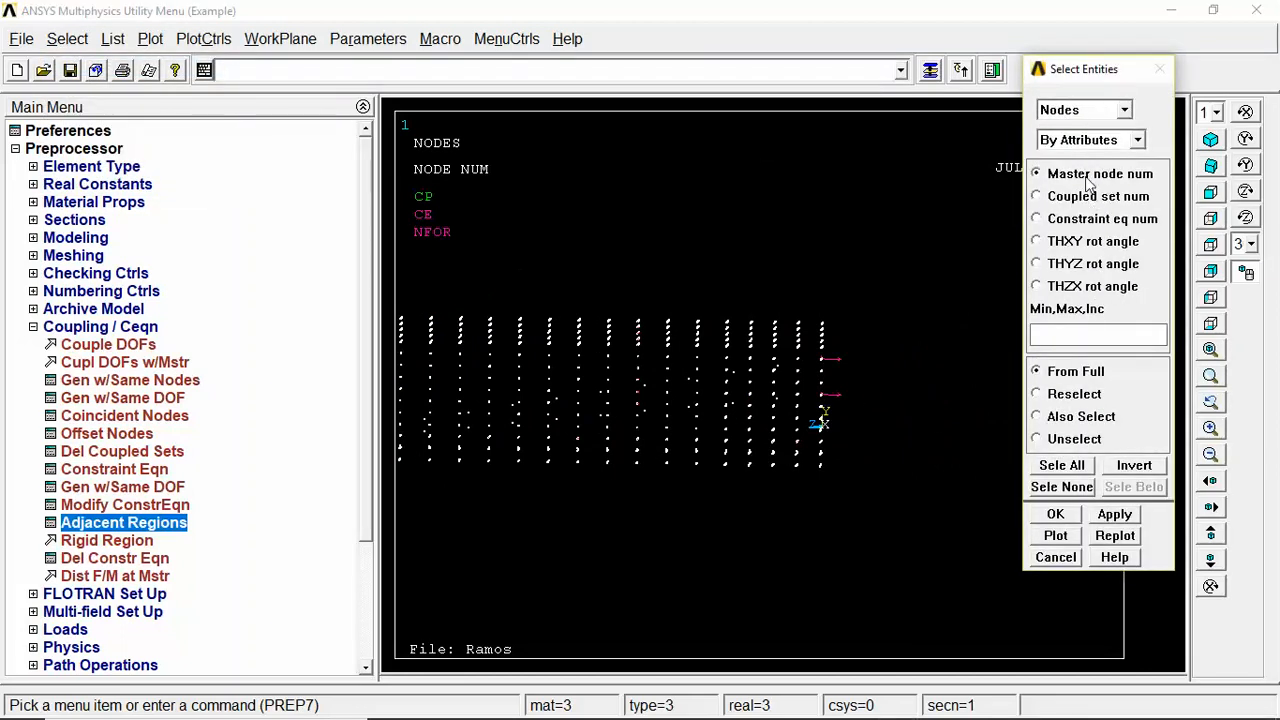
left_click(1088, 140)
left_click(1082, 159)
left_click(1060, 323)
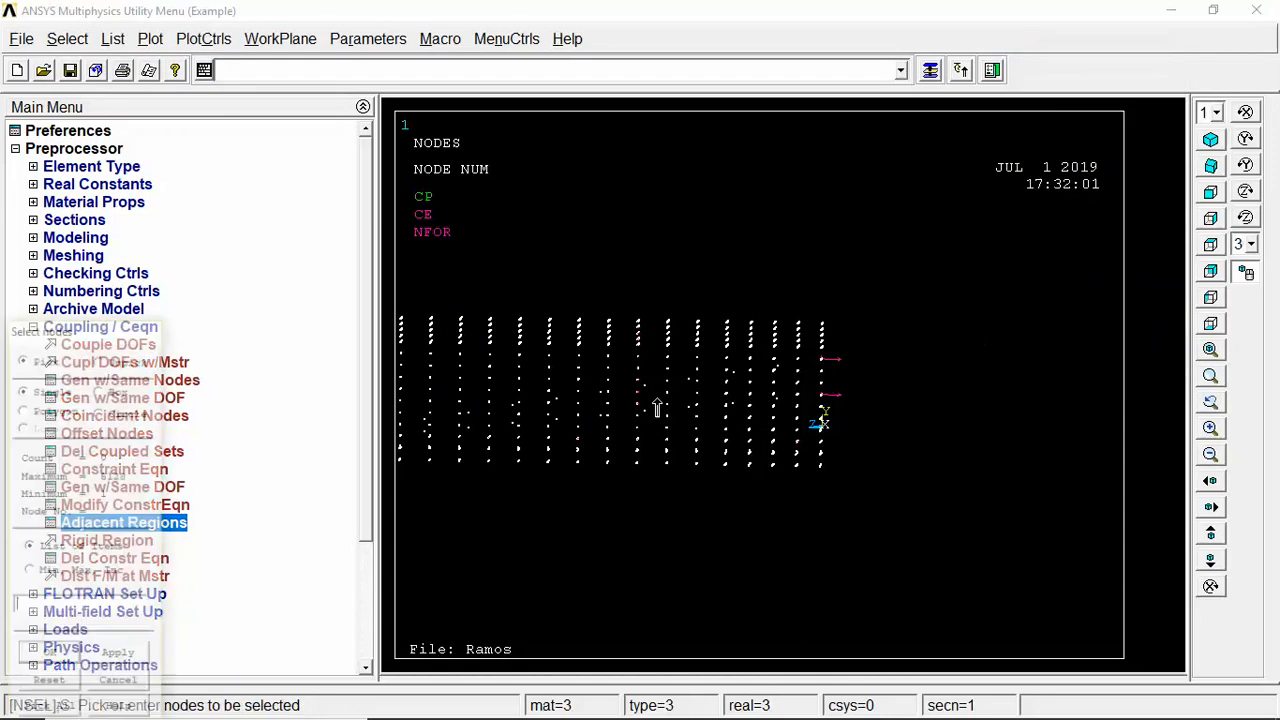
left_click_drag(858, 304, 810, 555)
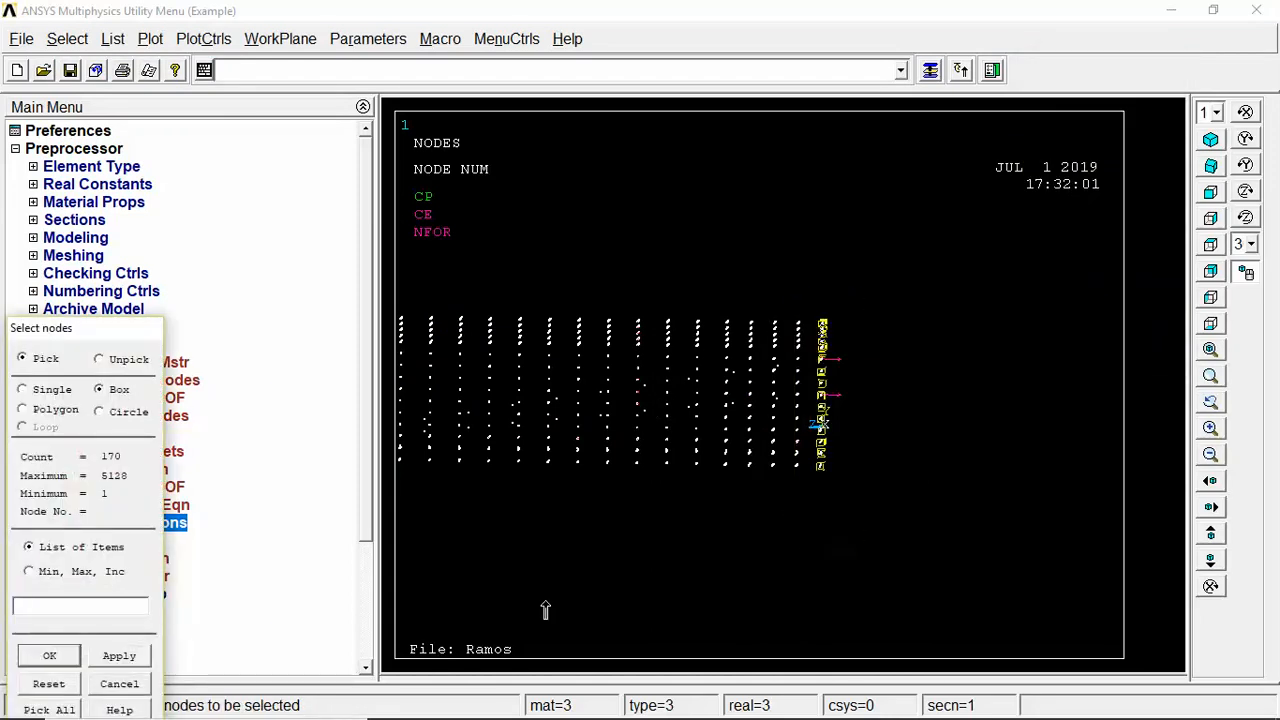
left_click(49, 656)
left_click(150, 38)
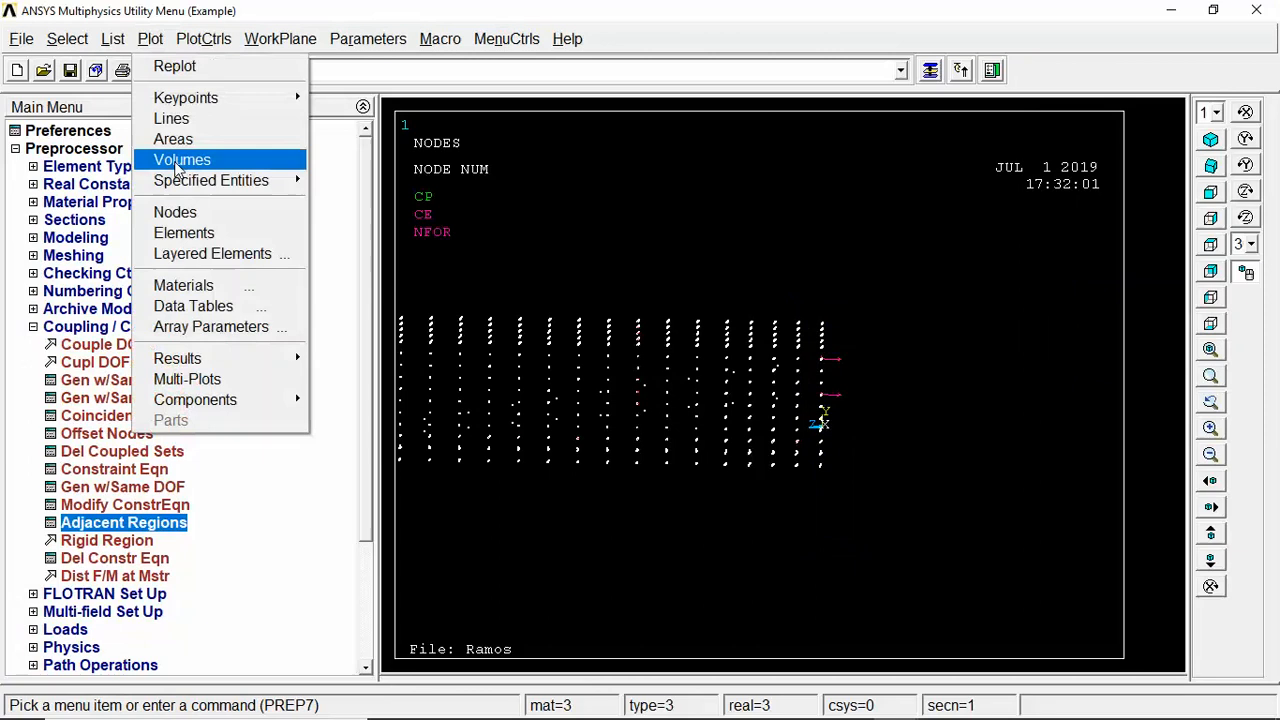
left_click(180, 211)
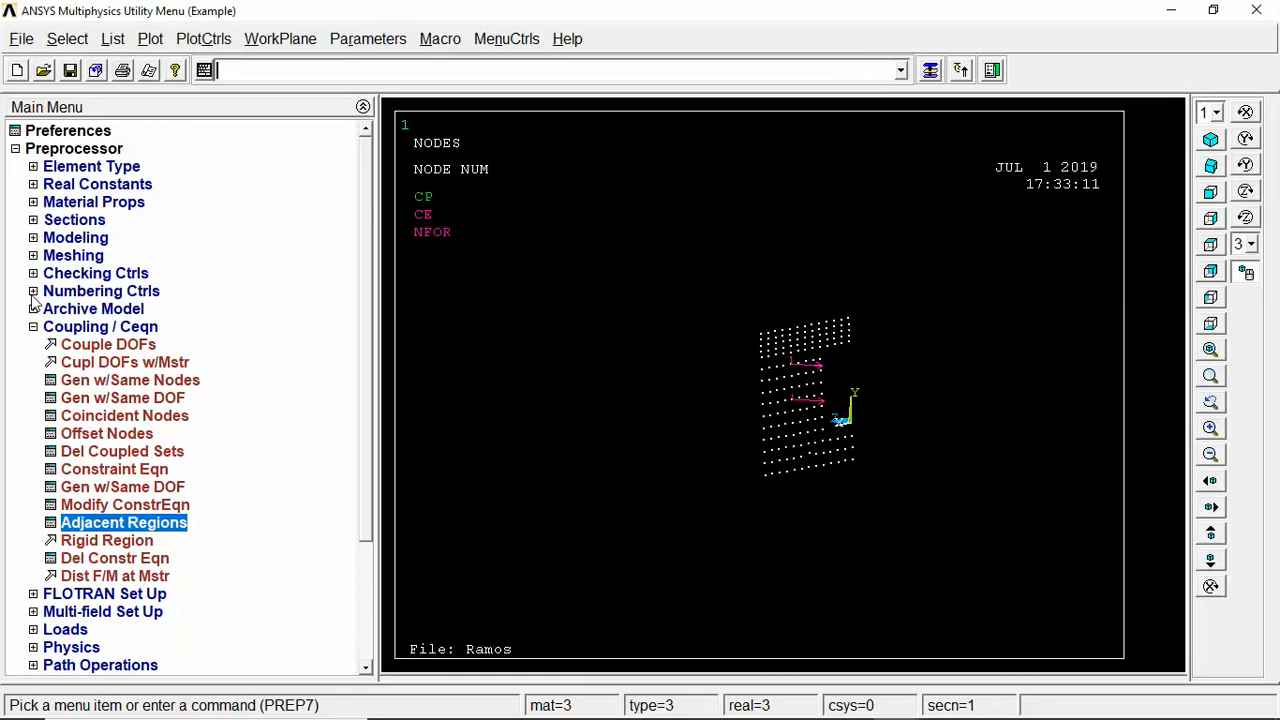
Merge the coincident nodes within the current selection, using default tolerances and retaining the lowest number
left_click(33, 292)
left_click(100, 309)
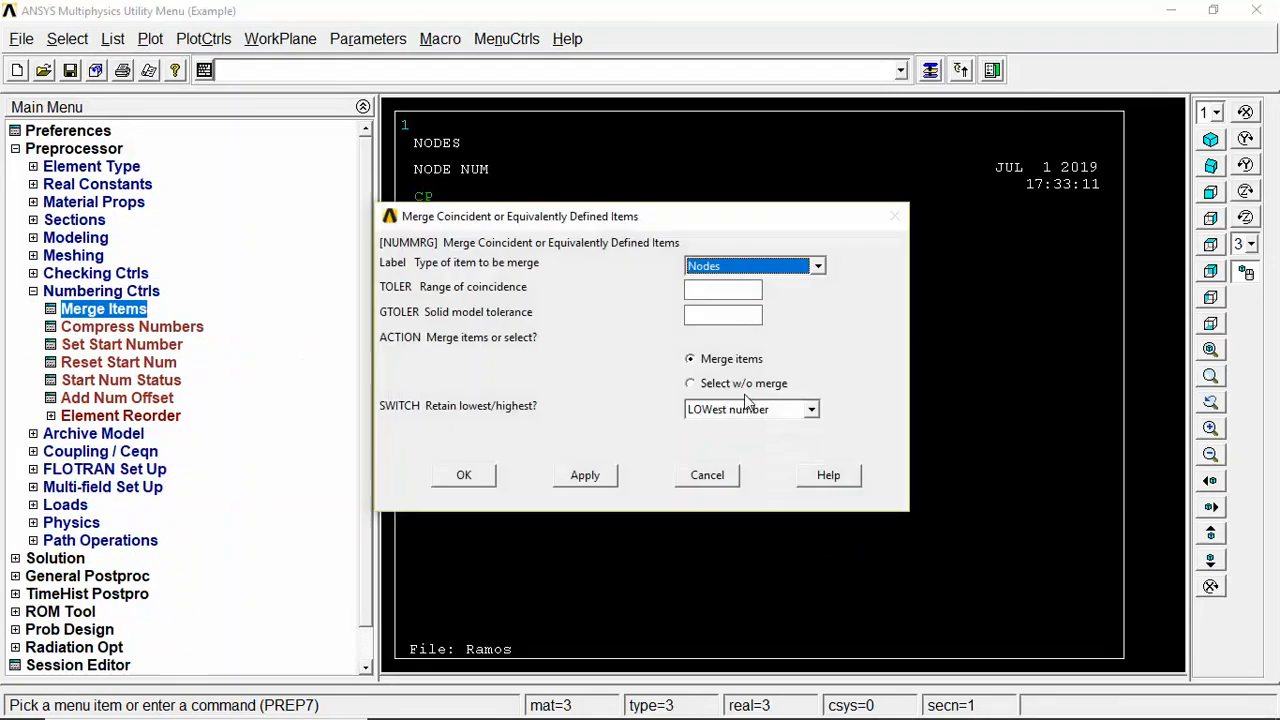
left_click(464, 475)
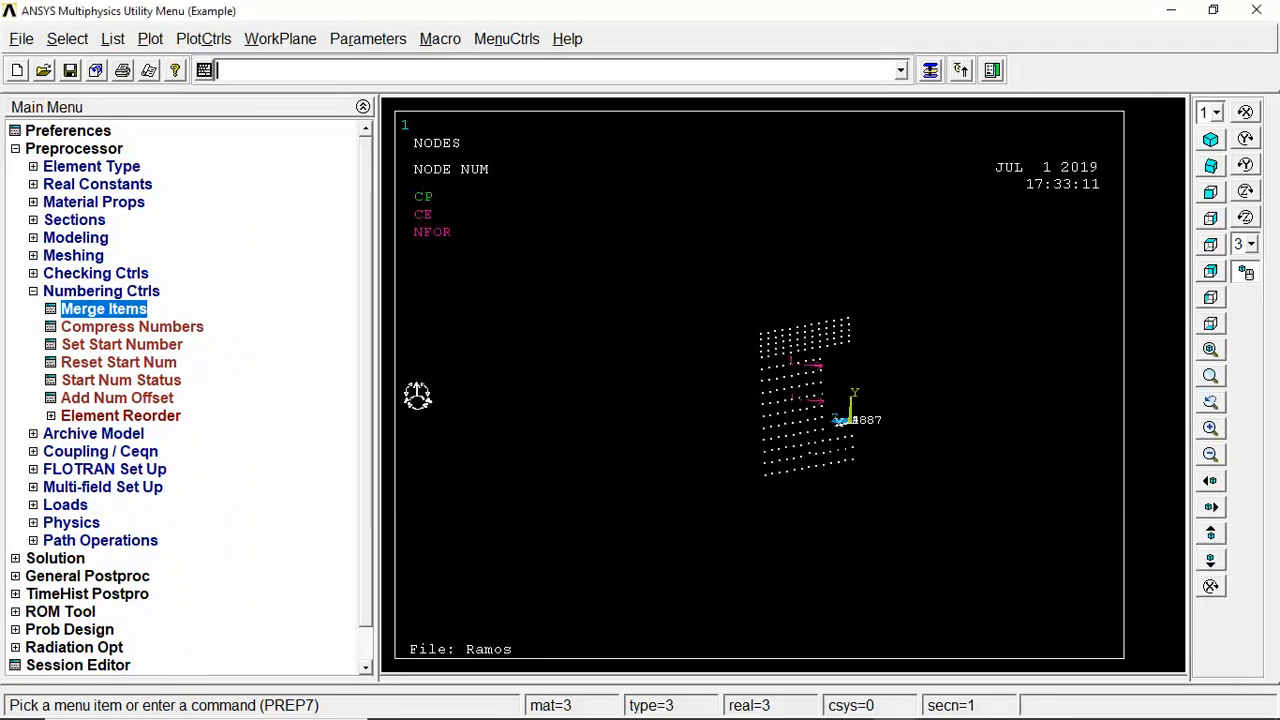
Select everything in the model and plot all elements to check the full beam with its tendons
left_click(67, 38)
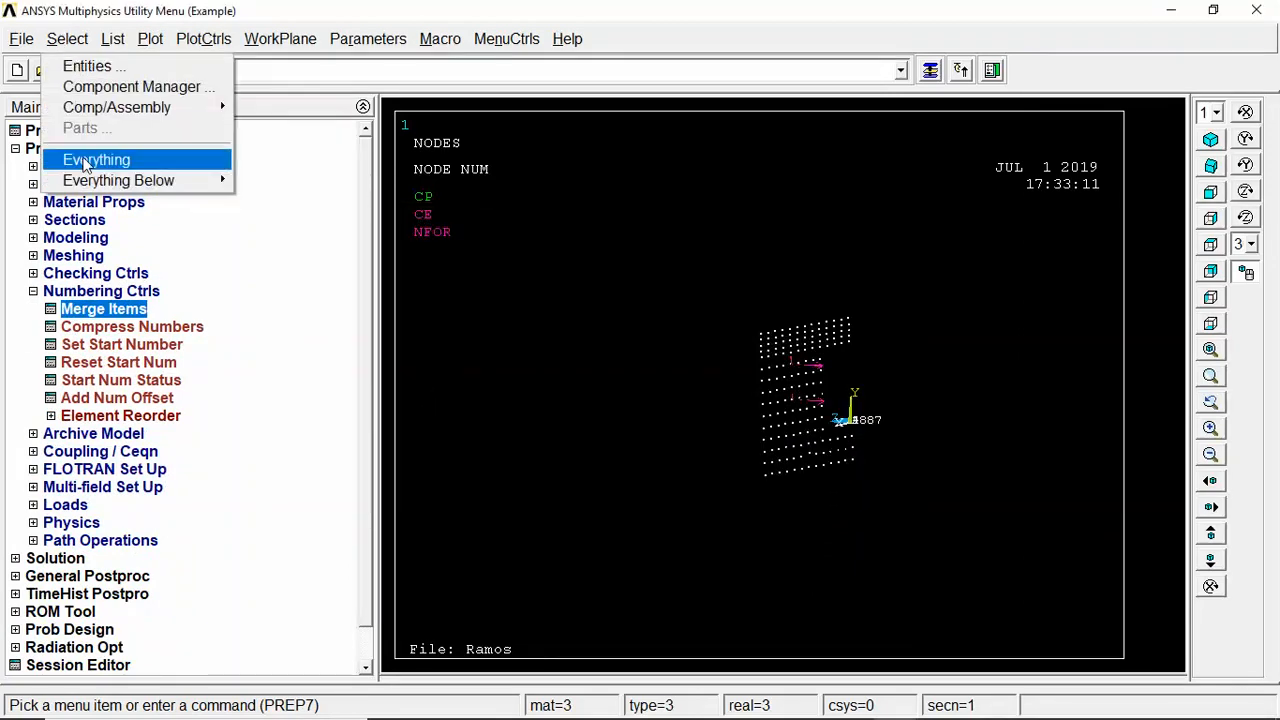
left_click(90, 160)
left_click(150, 38)
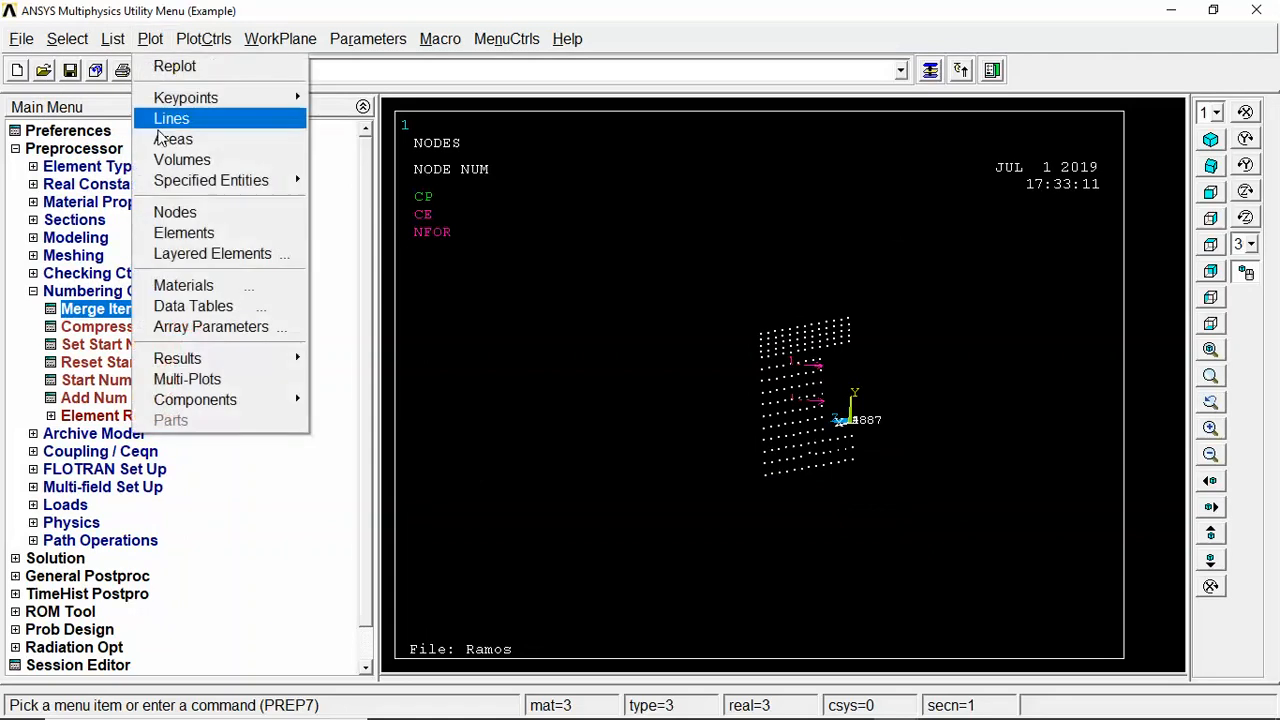
left_click(182, 234)
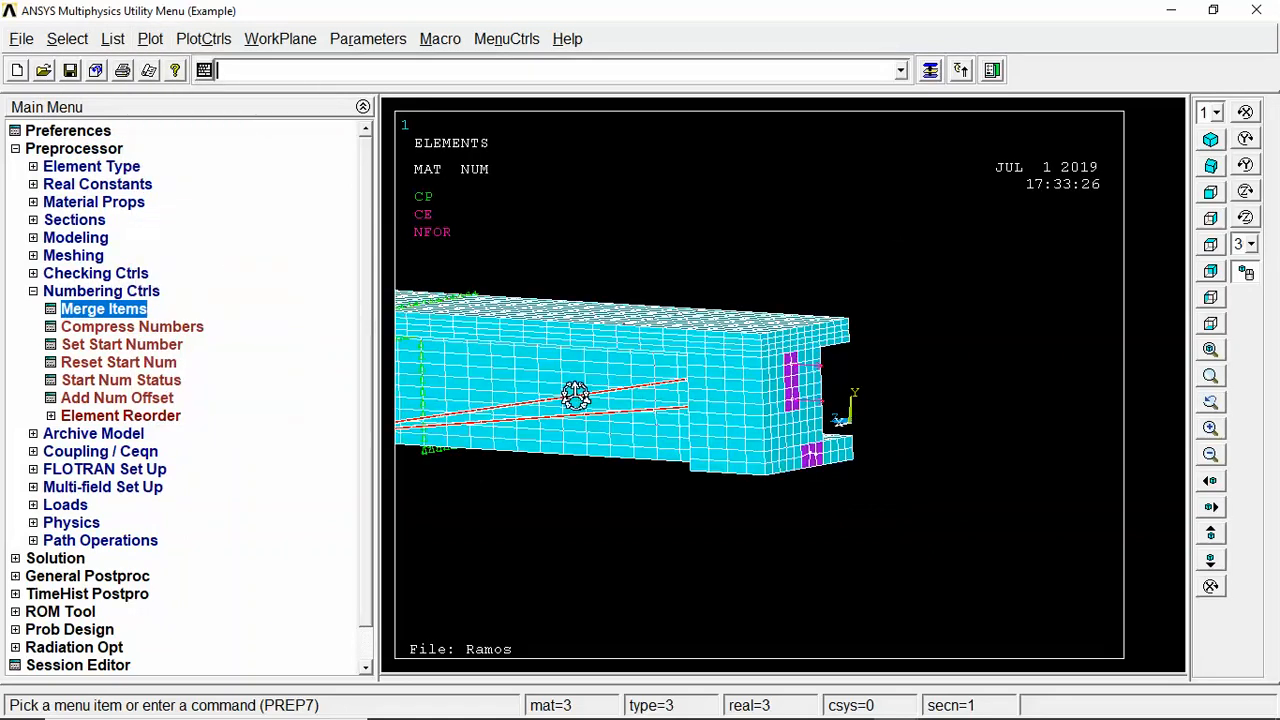
left_click_drag(676, 472, 794, 492, "ctrl")
right_click_drag(866, 437, 834, 490, "ctrl")
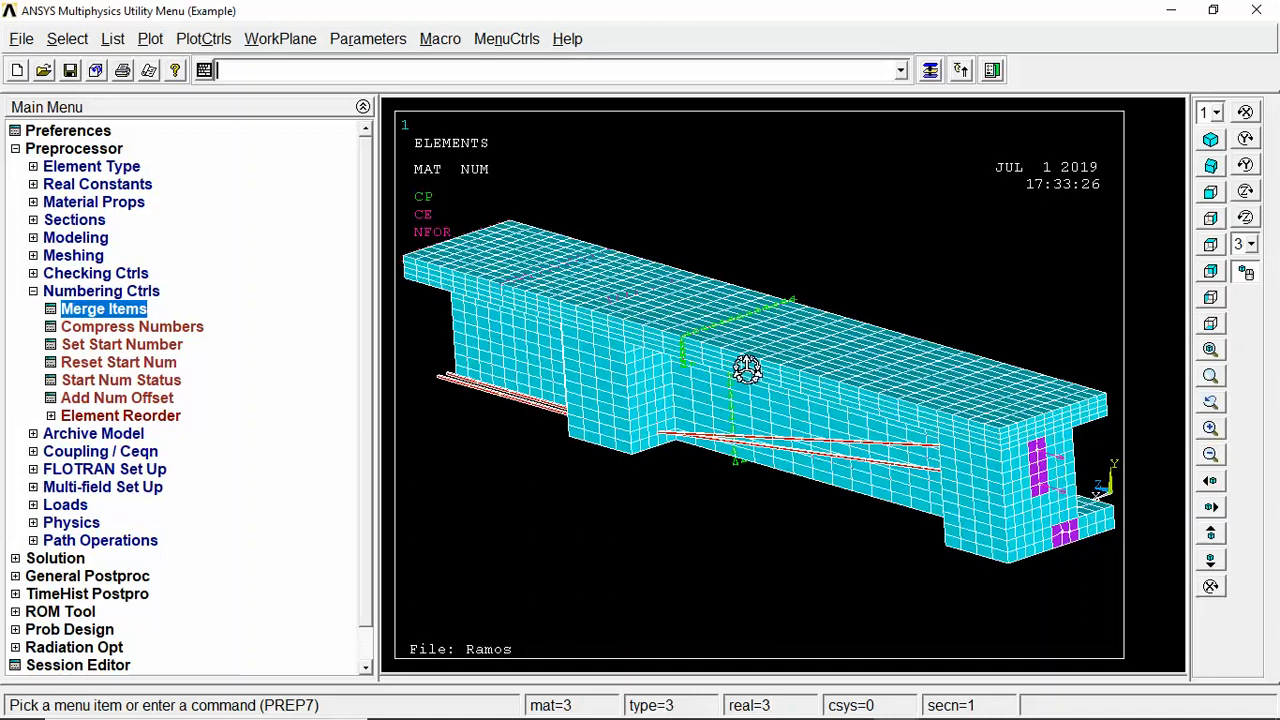
middle_click_drag(746, 370, 730, 383)
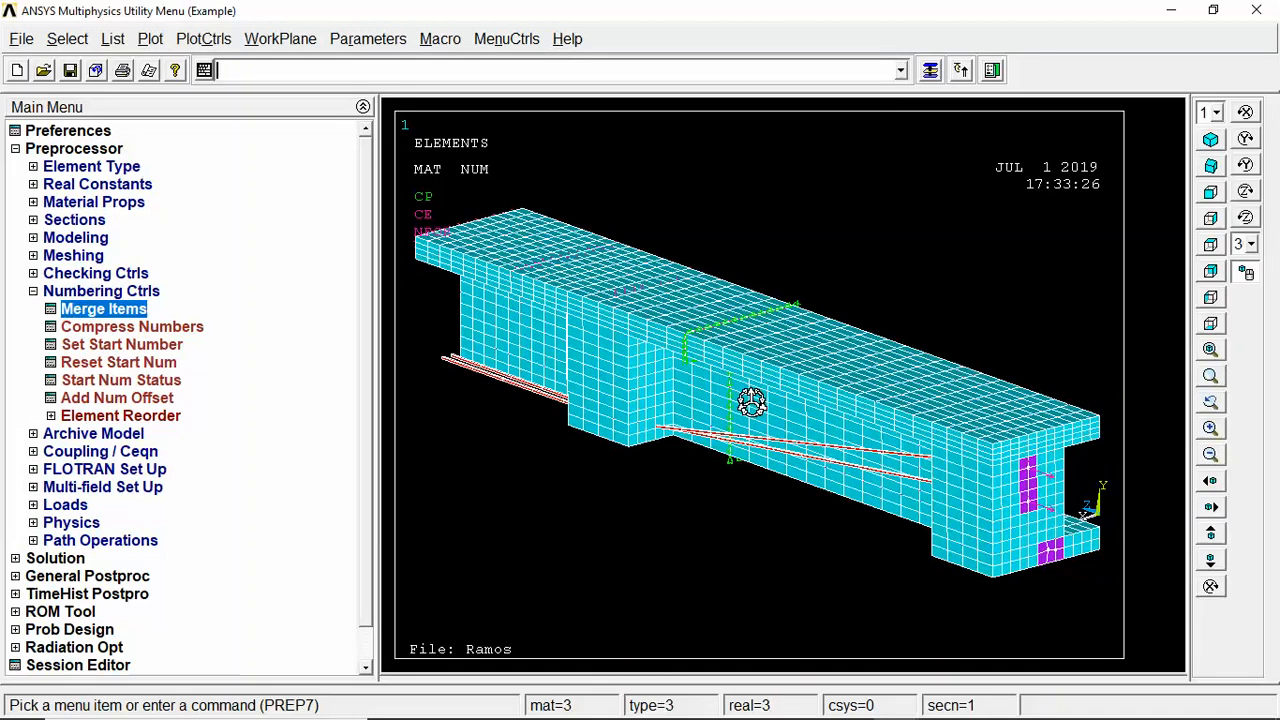
left_click(33, 291)
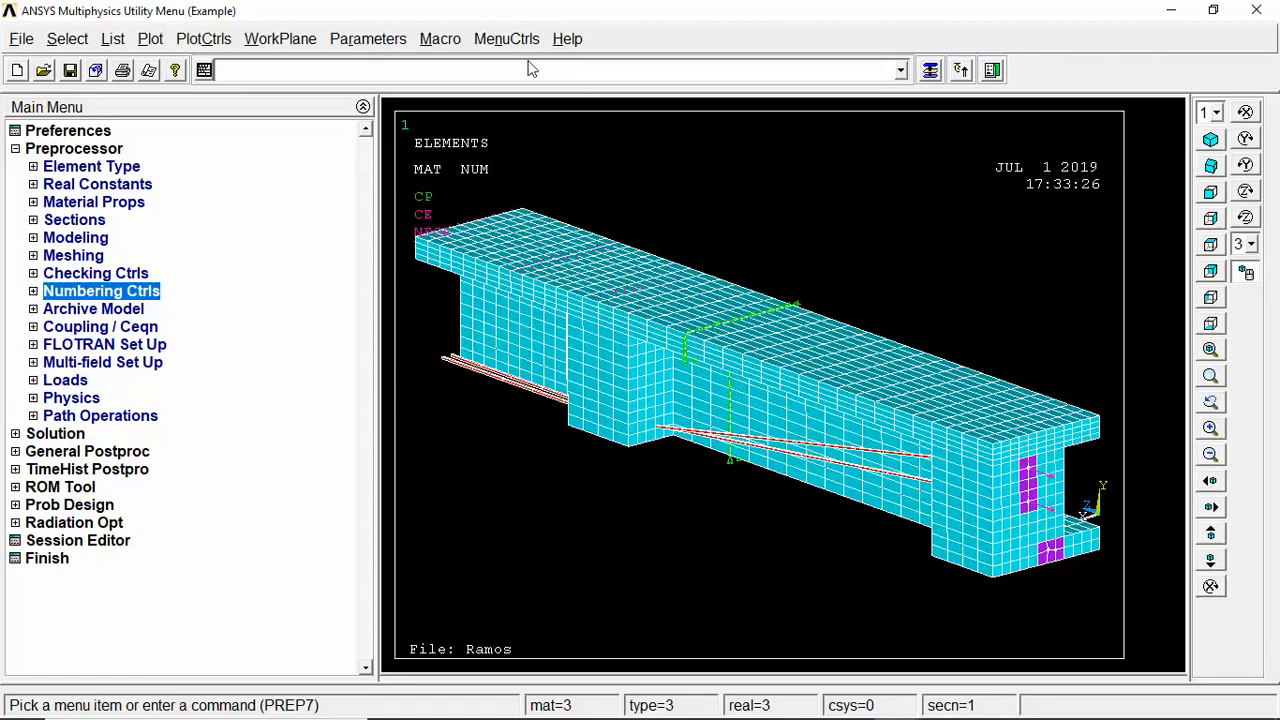
Open the help documentation with the saved viewer settings and search it for "inistate"
left_click(567, 39)
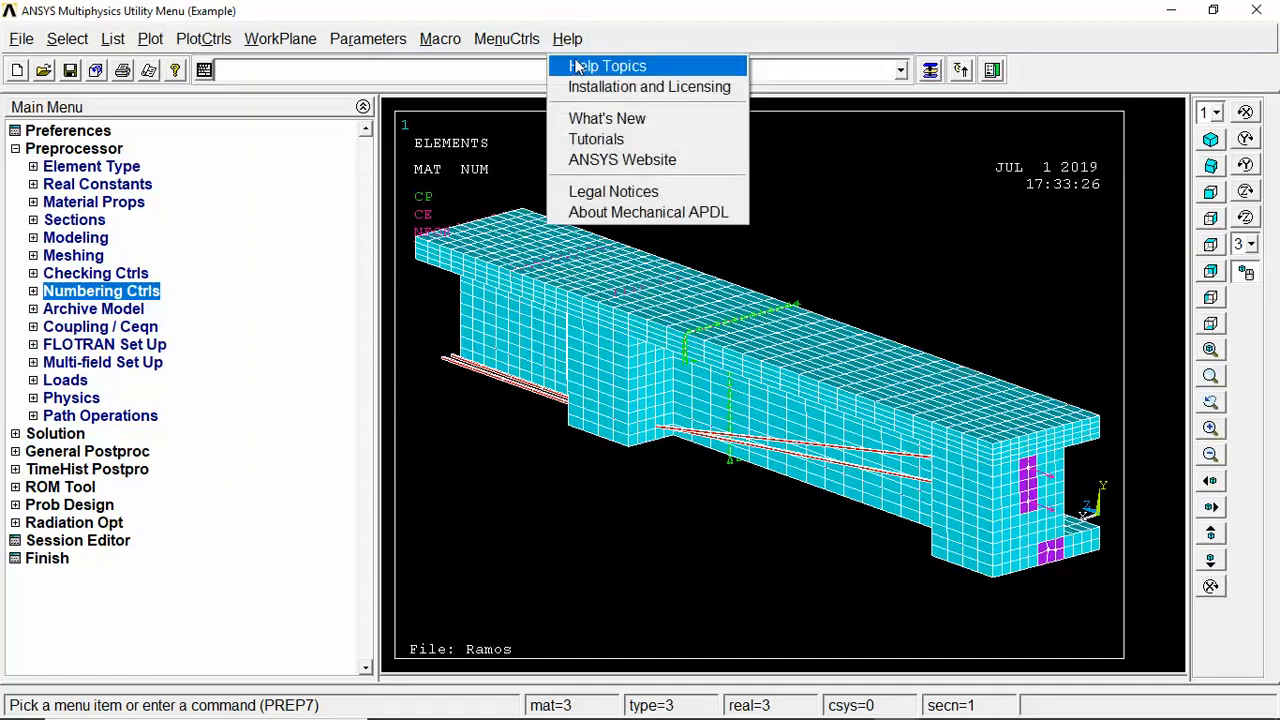
left_click(581, 63)
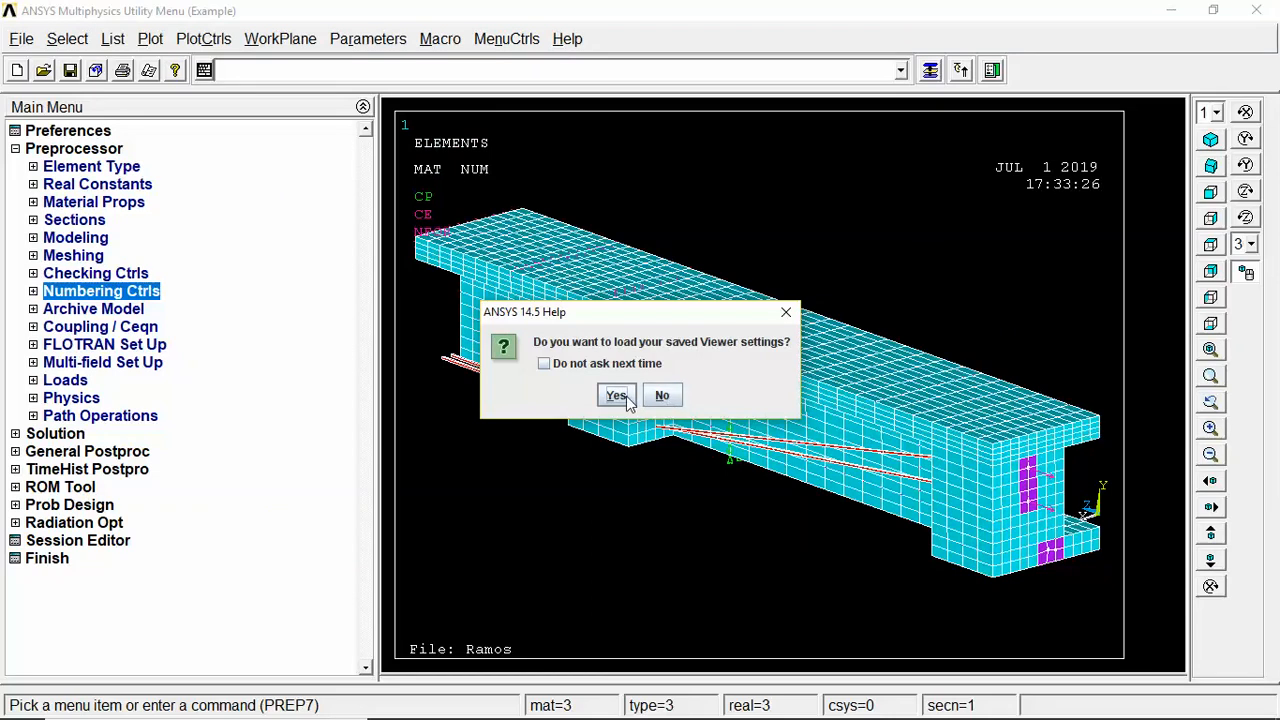
left_click(616, 395)
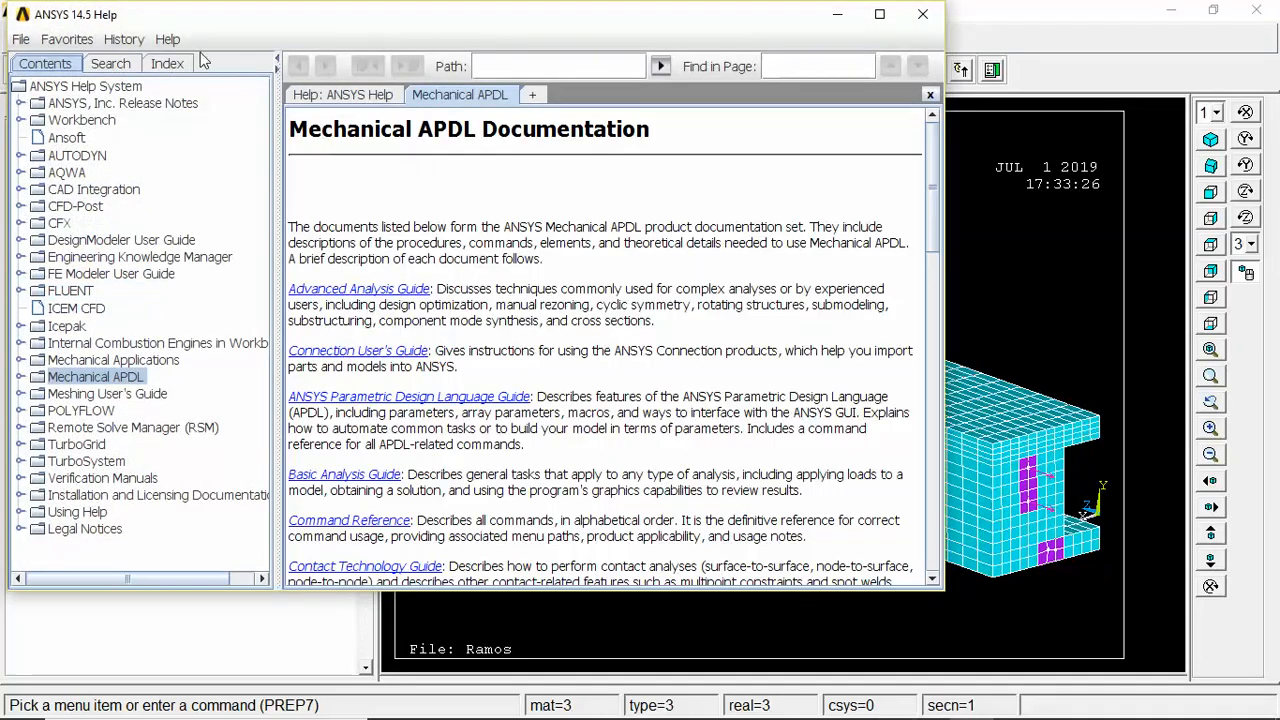
left_click(111, 64)
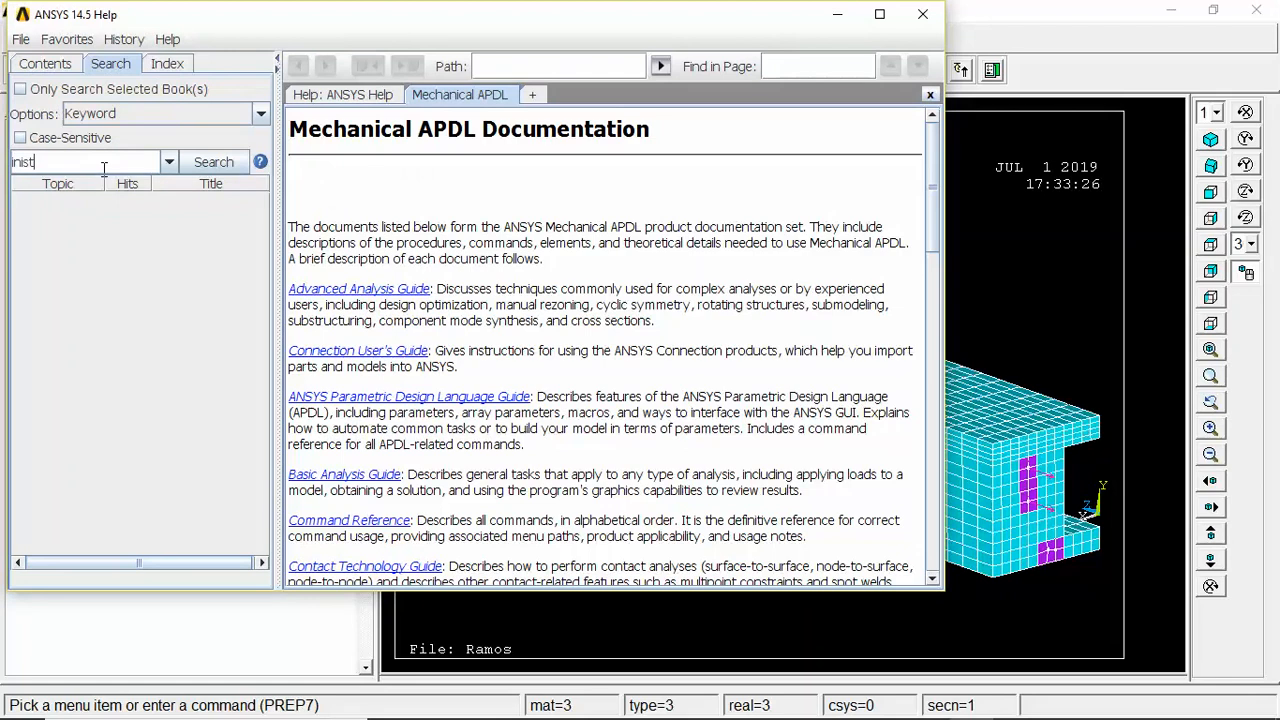
key("Return")
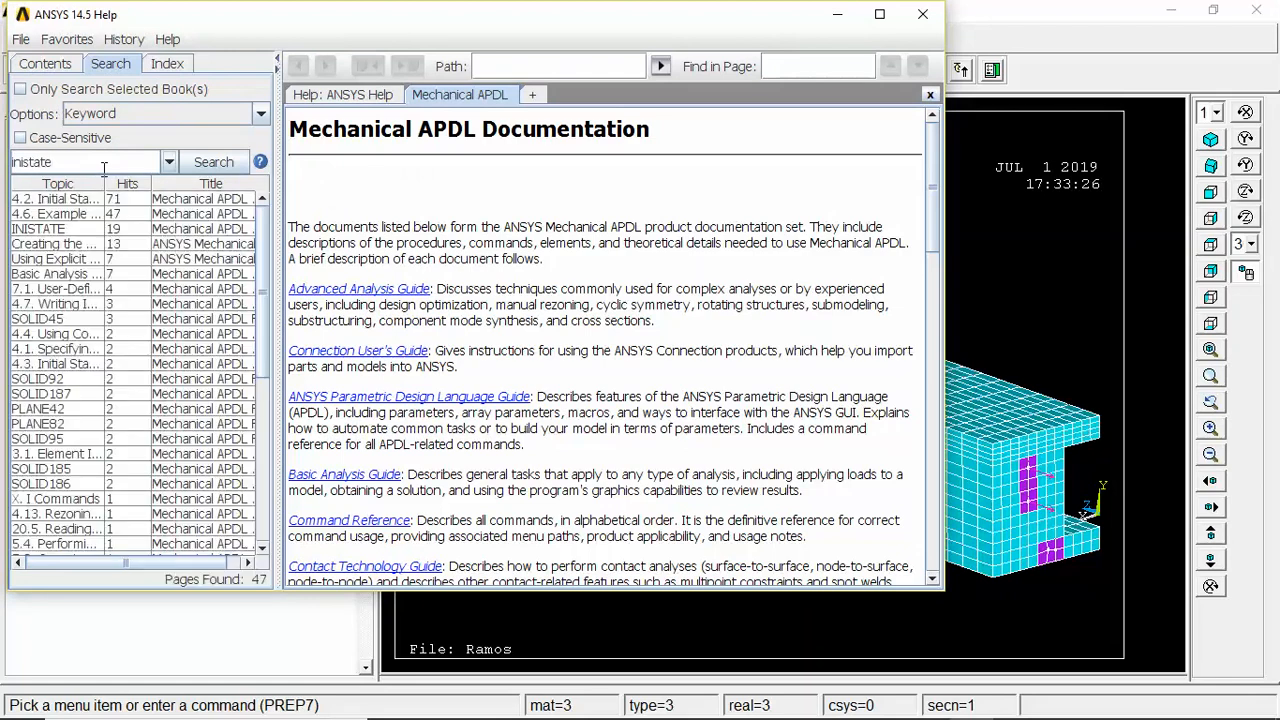
Read the initial stress command examples in section 4.2 Initial State Application, then move the help window off the model
left_click(56, 199)
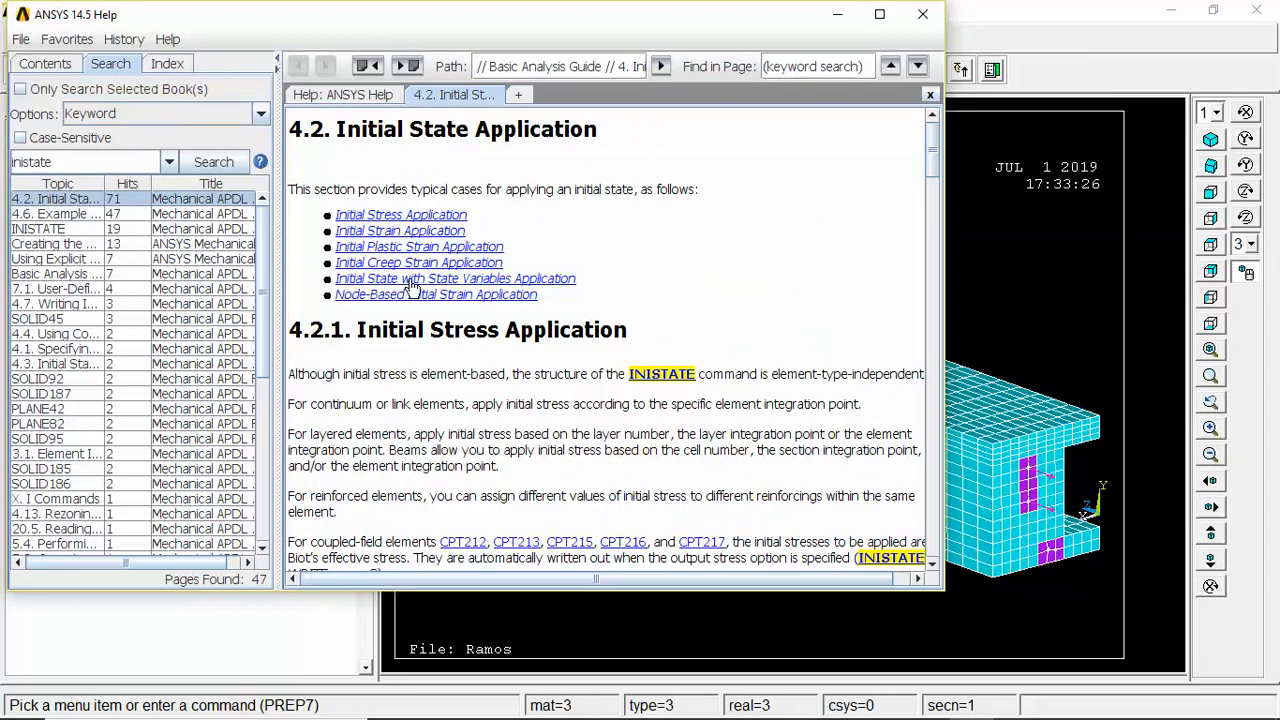
scroll(711, 318, "down", 10)
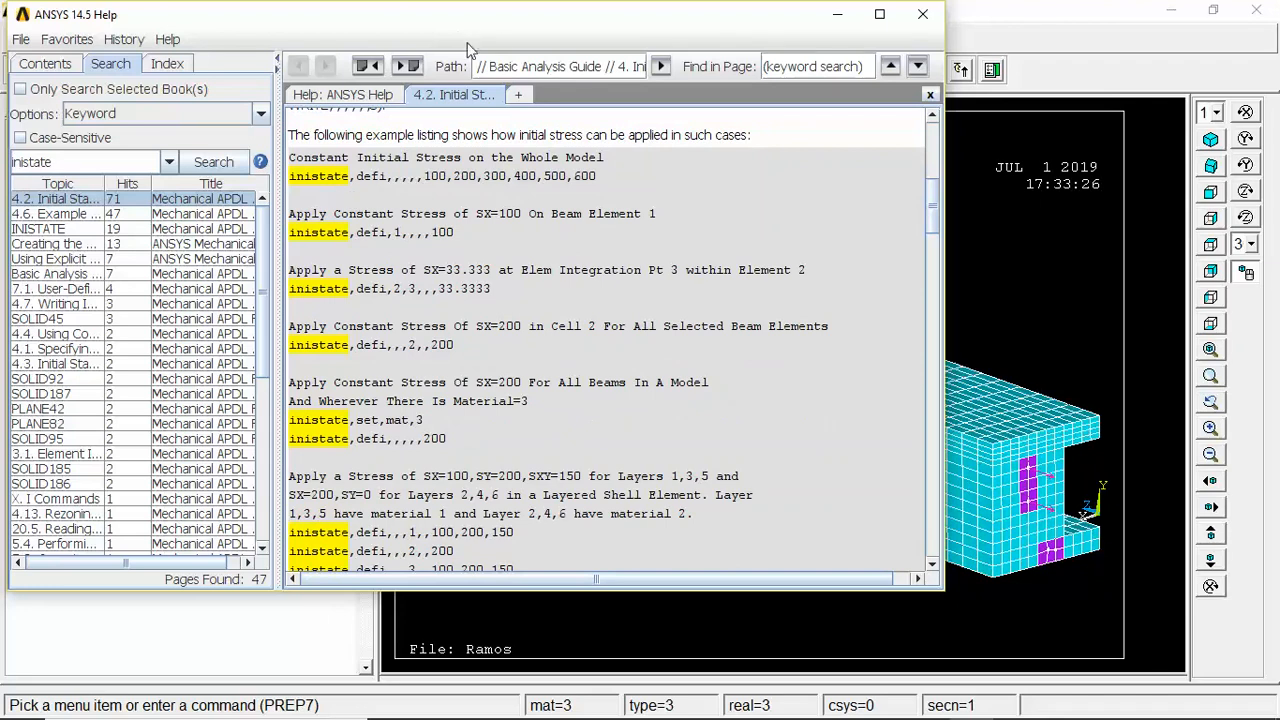
left_click_drag(503, 37, 492, 76)
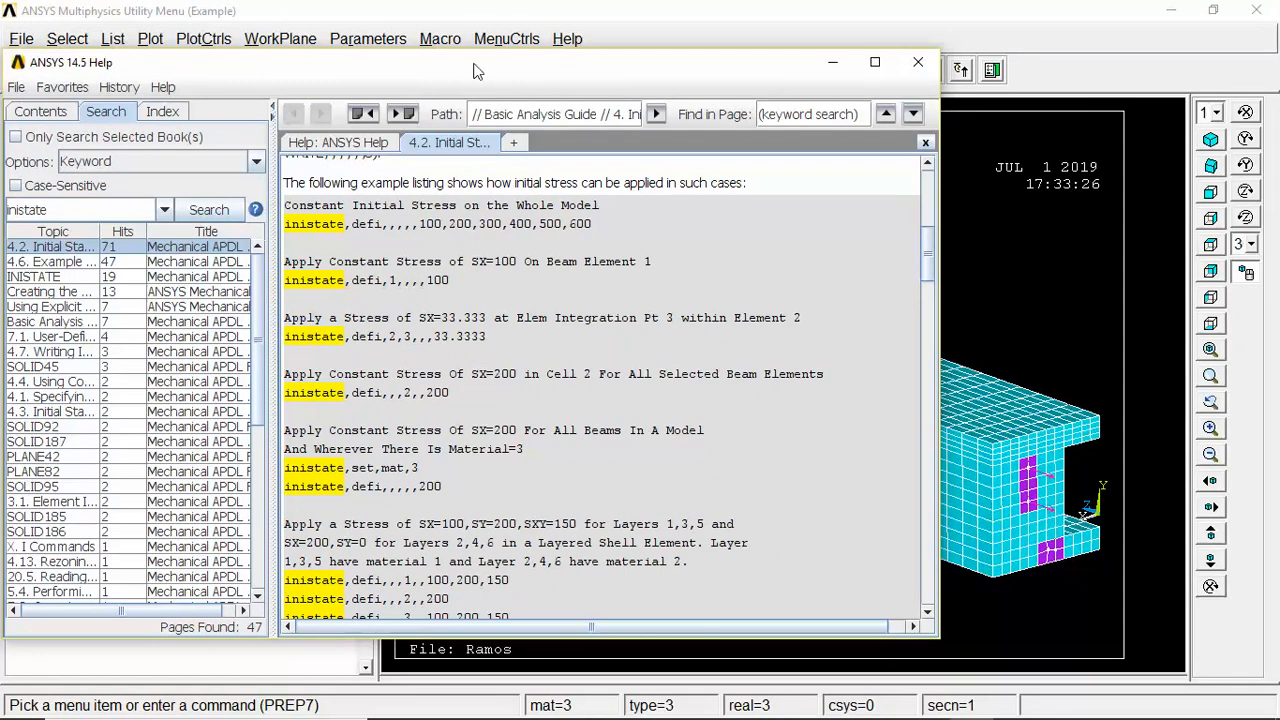
left_click_drag(476, 72, 676, 545)
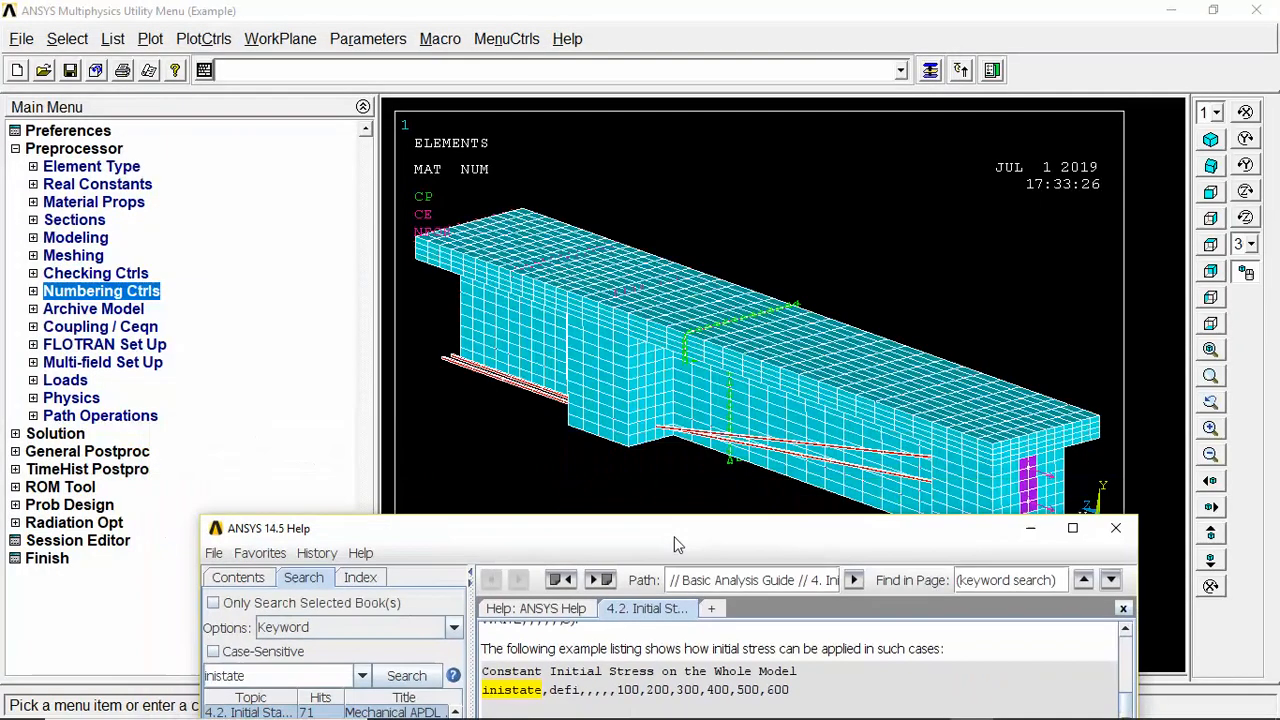
Select the elements with material number 3 from the full set and plot them
left_click(68, 39)
left_click(90, 64)
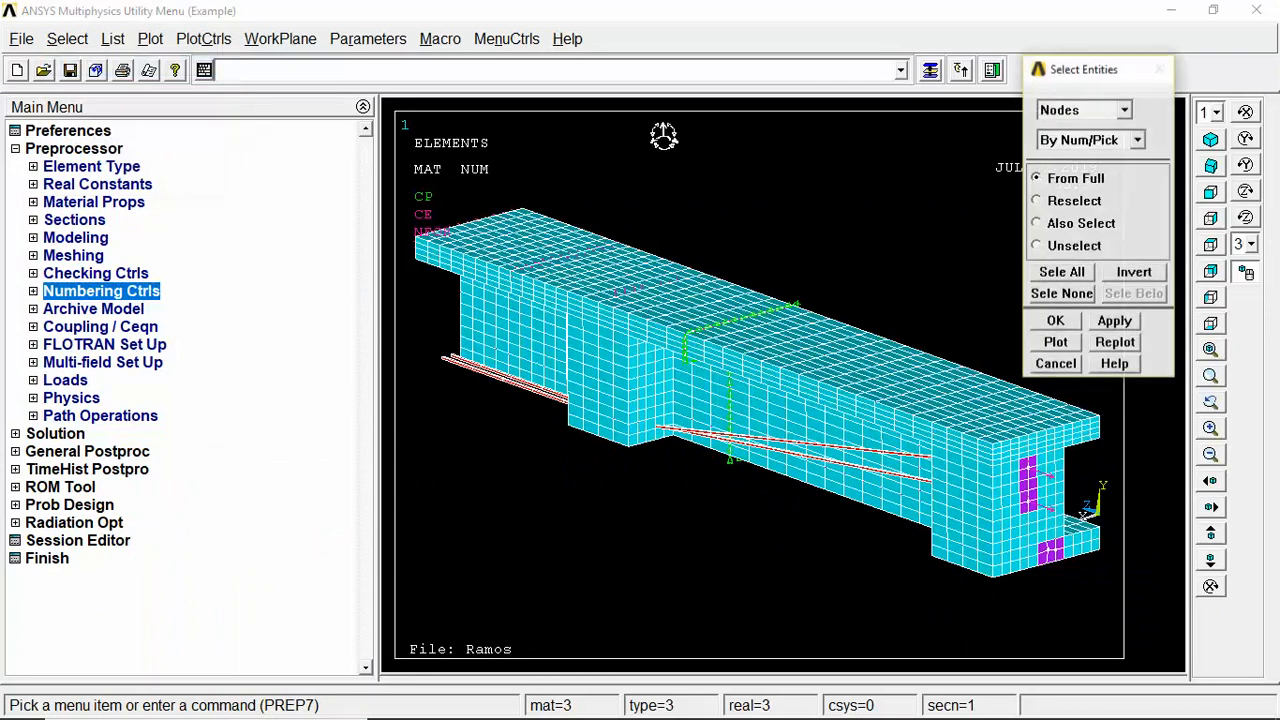
left_click(1087, 112)
left_click(1080, 143)
left_click(1087, 141)
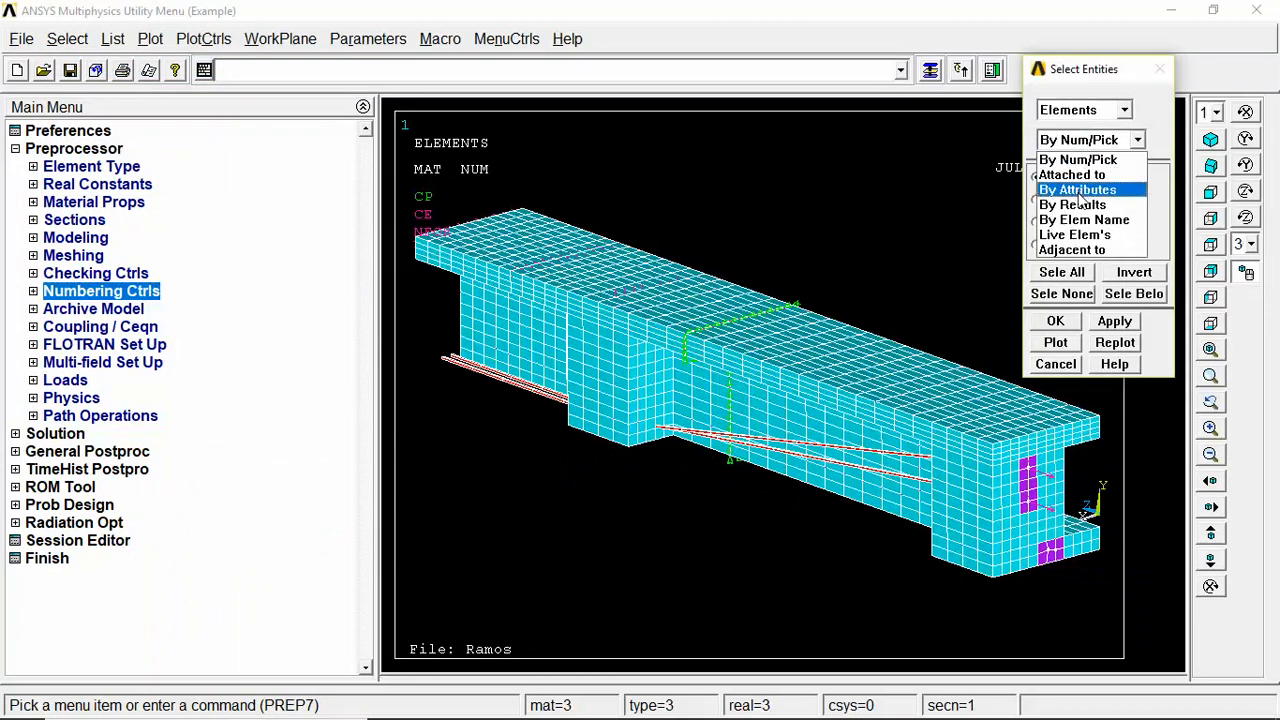
left_click(1078, 192)
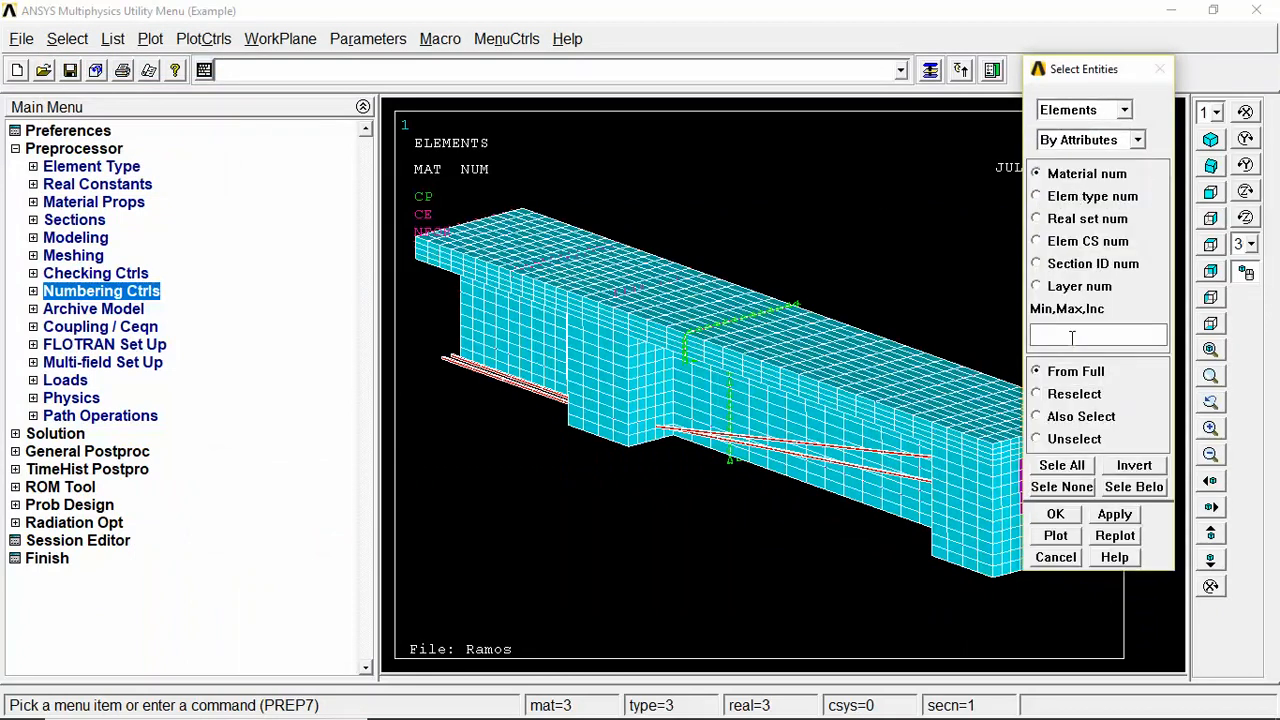
type("3")
left_click(1055, 513)
left_click(150, 38)
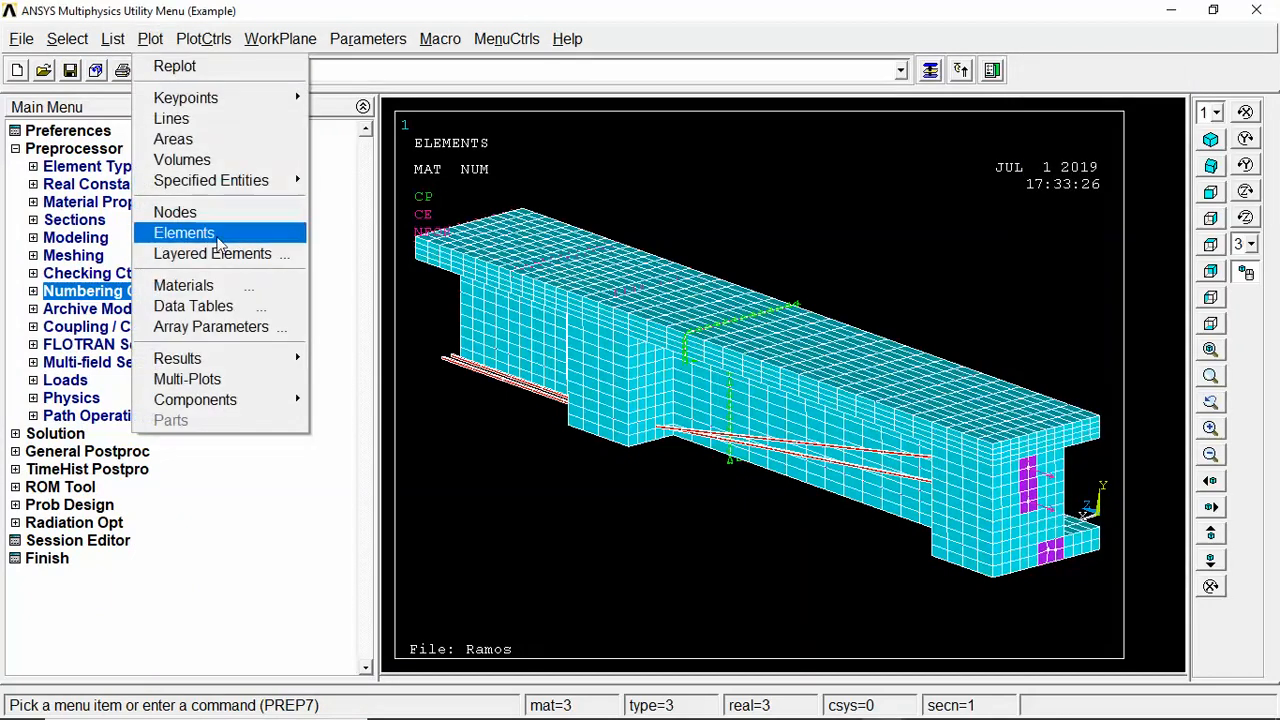
left_click(212, 232)
mouse_move(764, 394)
right_mouse_down("ctrl")
mouse_move(690, 414)
mouse_move(750, 422)
right_mouse_up("ctrl")
Select from the full set the nodes attached to the selected tendon elements
left_click(67, 38)
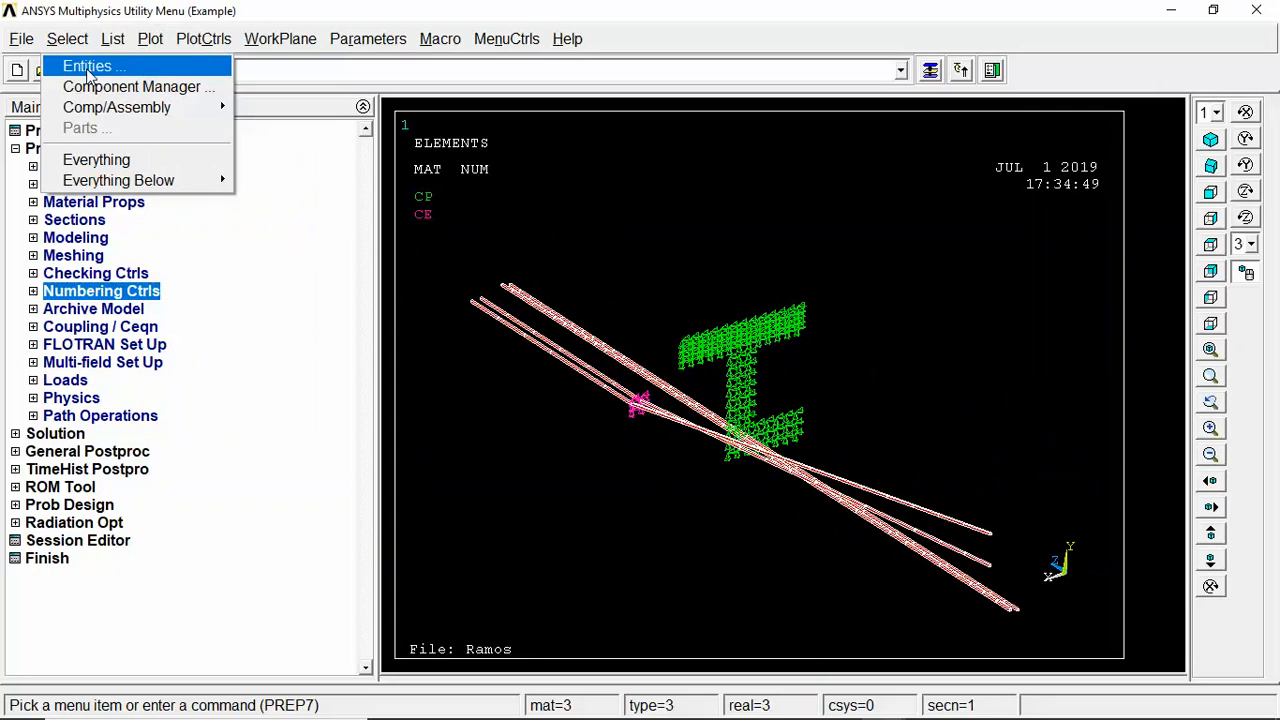
left_click(87, 63)
left_click(1085, 110)
left_click(1064, 126)
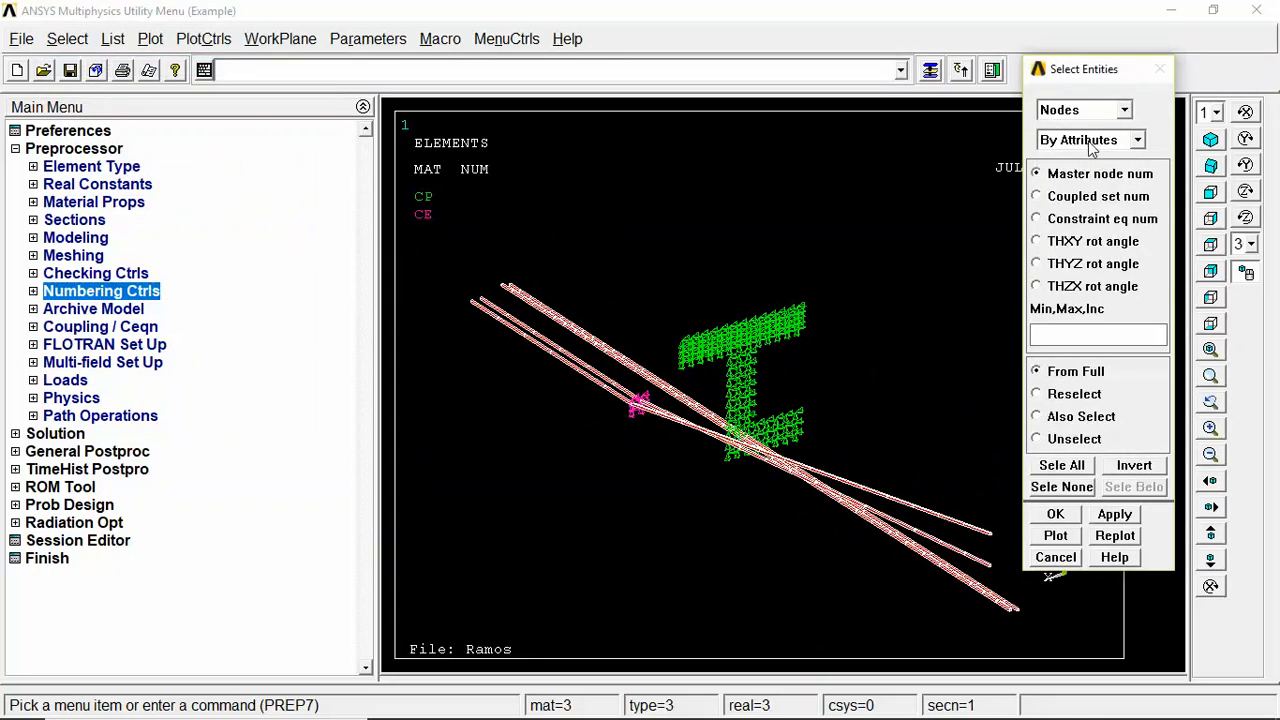
left_click(1088, 140)
left_click(1097, 174)
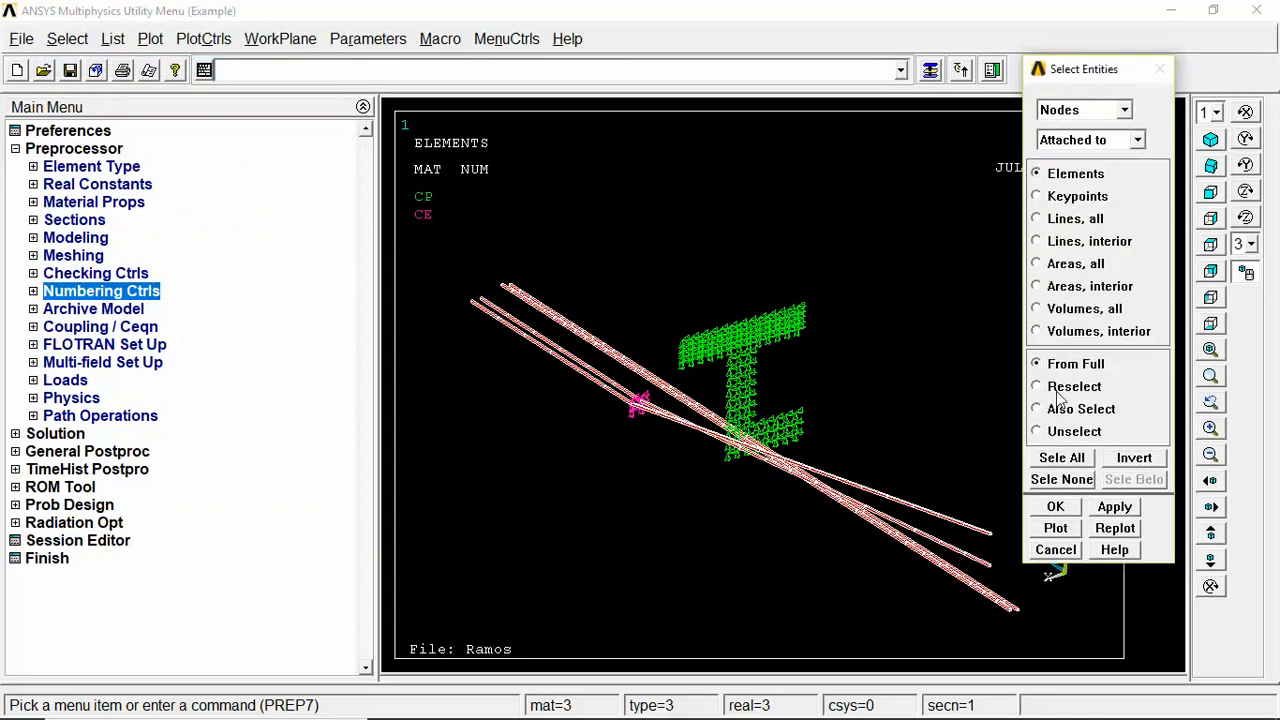
left_click(1060, 506)
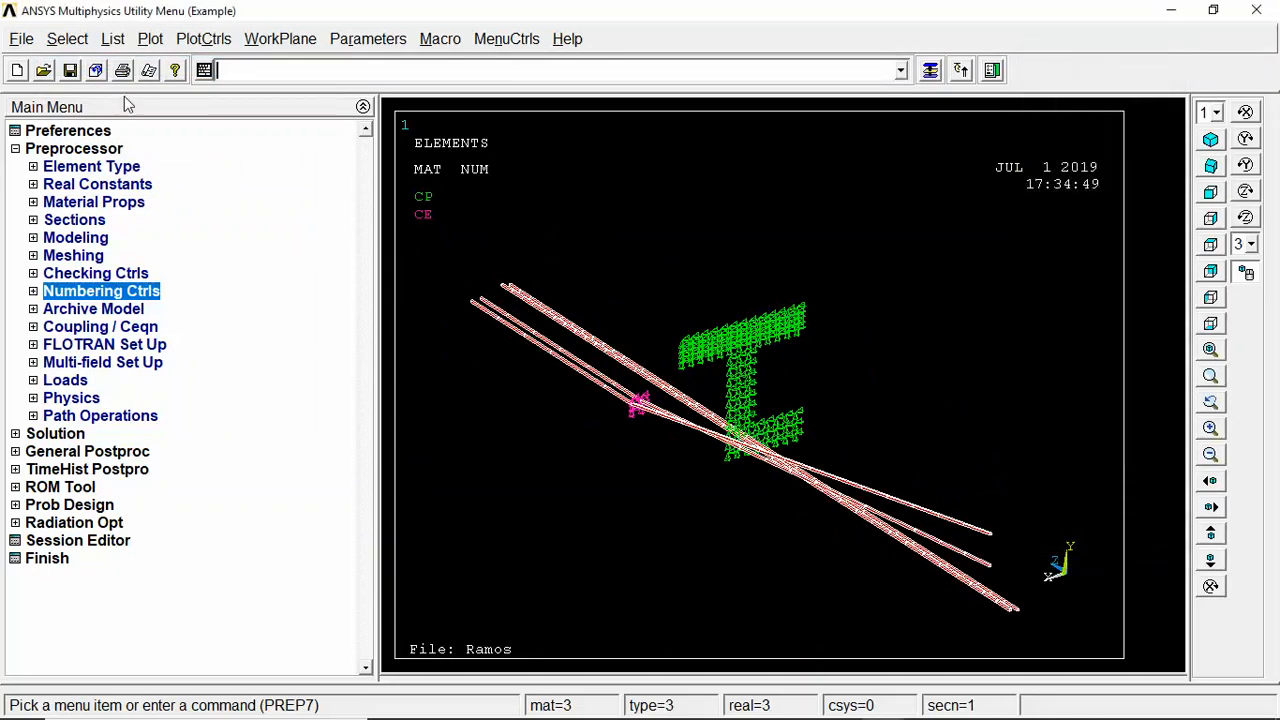
Plot the selected tendon nodes to check them and return to the element plot of the tendons
left_click(160, 40)
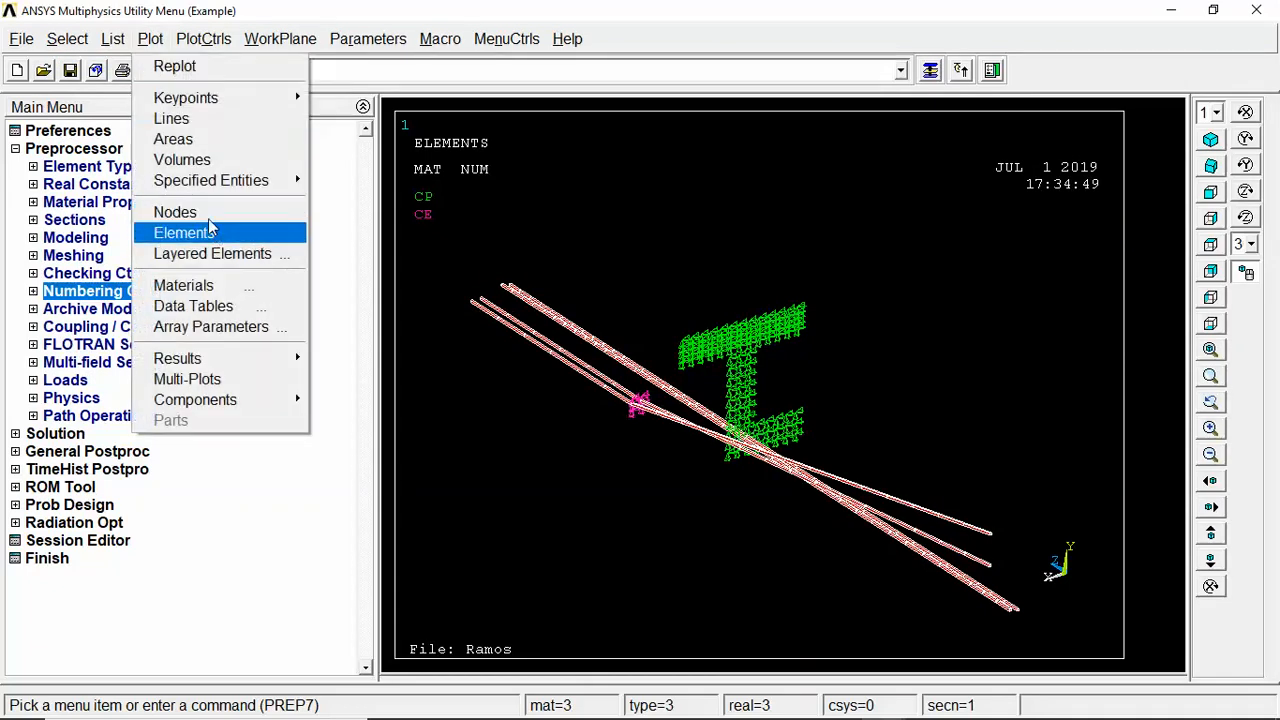
left_click(210, 212)
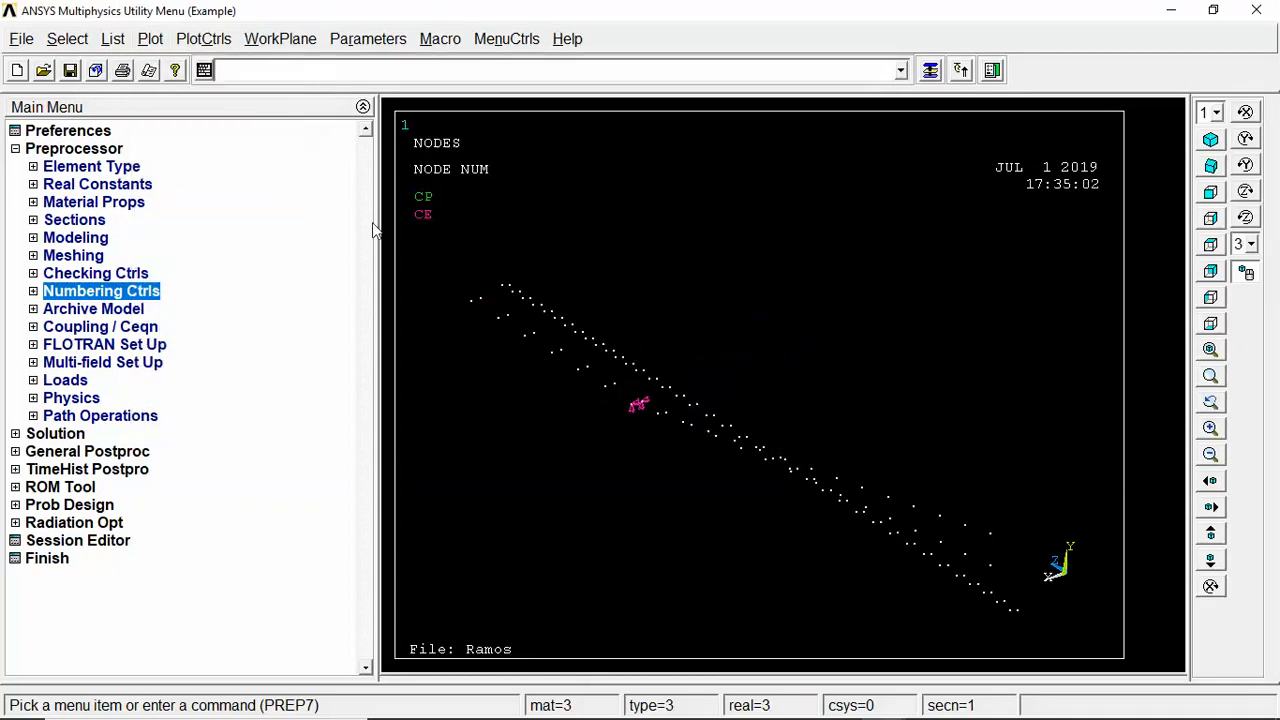
left_click(148, 33)
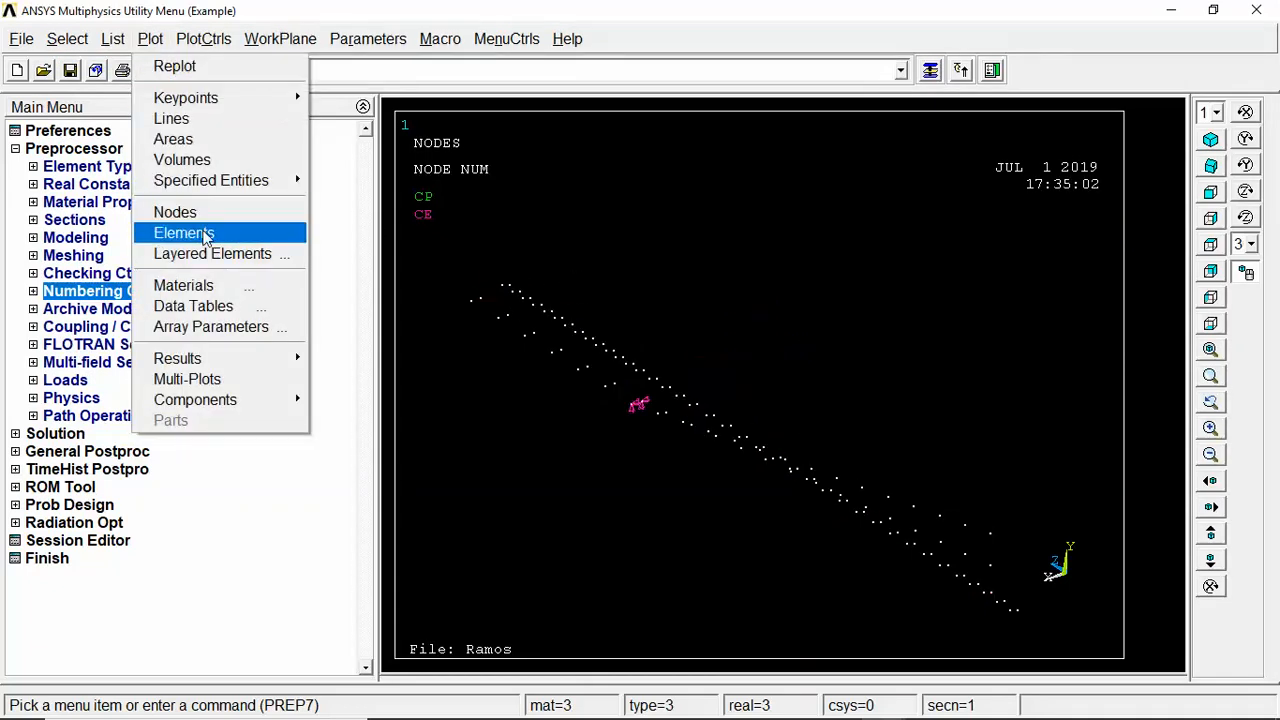
left_click(186, 232)
right_click_drag(793, 321, 831, 271)
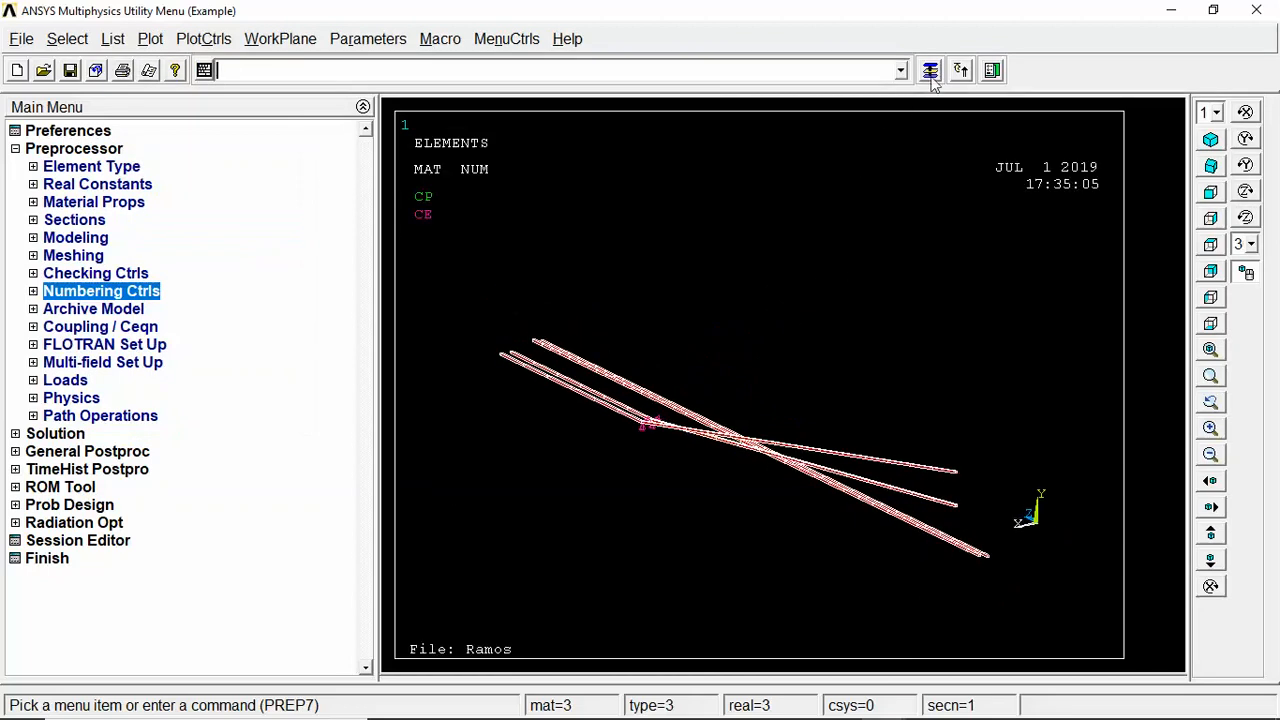
Copy the material 3 example command from the help page and run inistate,set,mat,3 to restrict the initial state to material 3
mouse_move(880, 716)
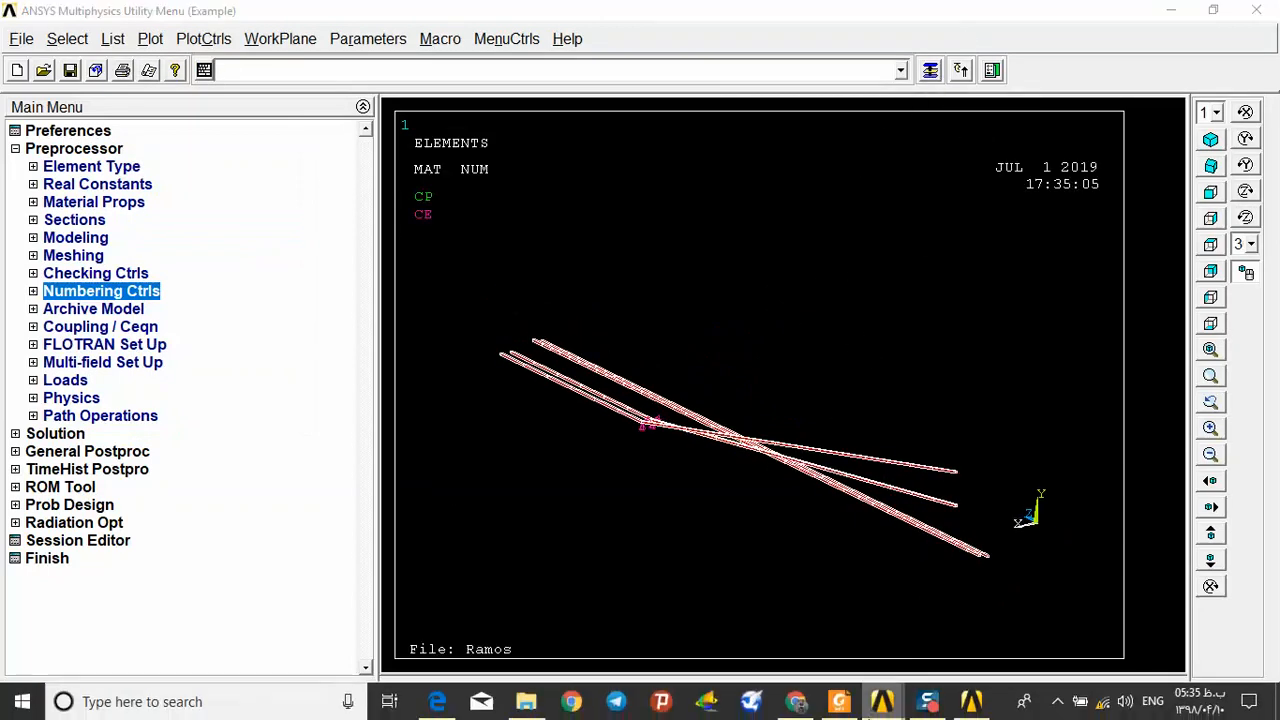
left_click(967, 700)
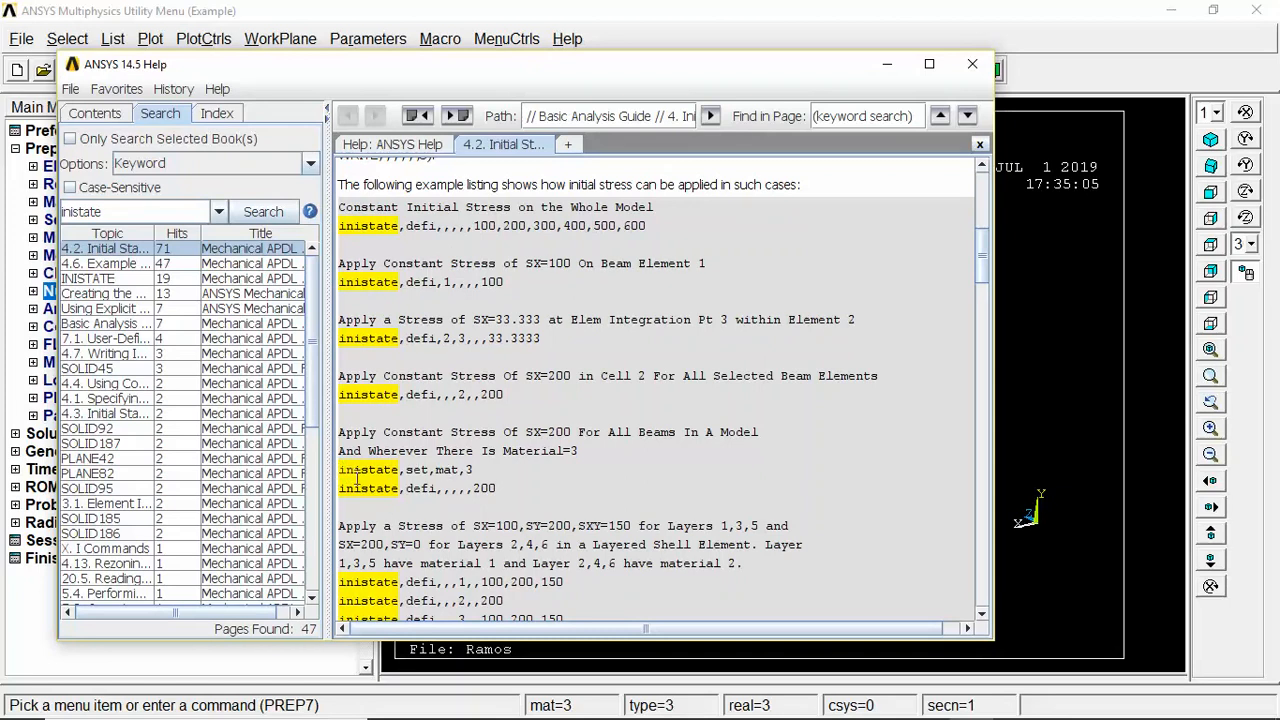
left_click_drag(357, 480, 501, 490)
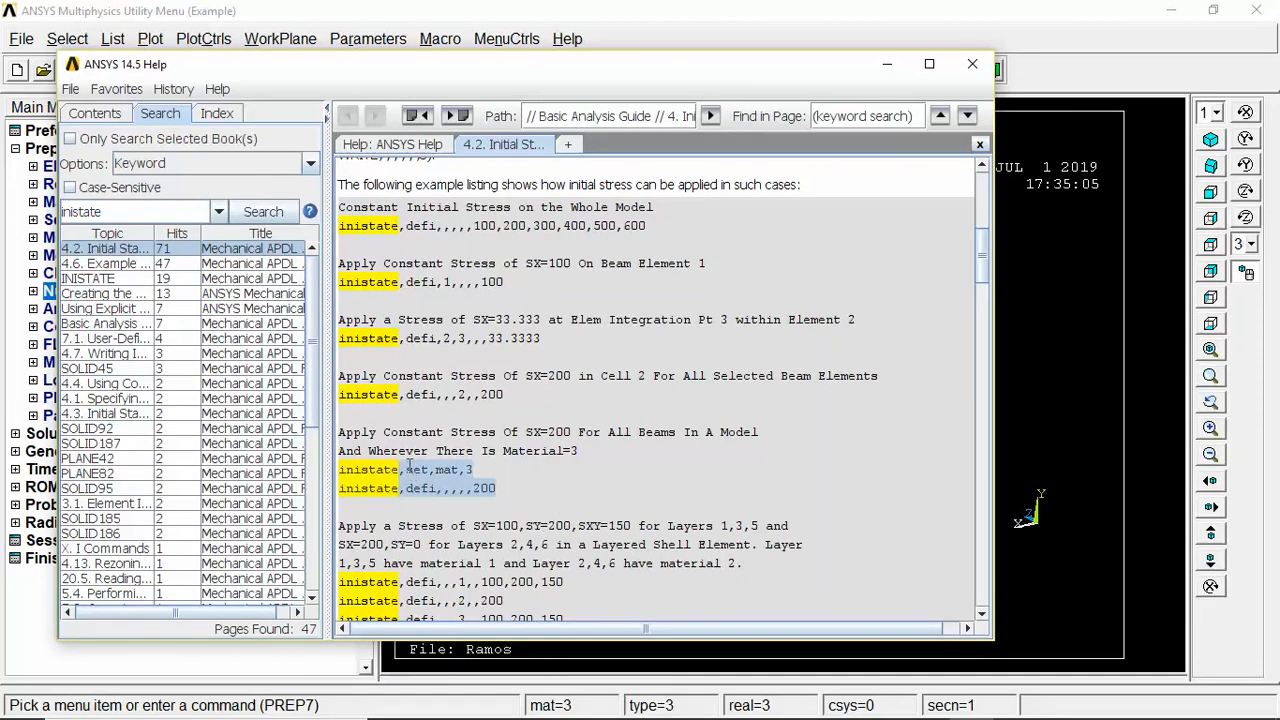
left_click(886, 70)
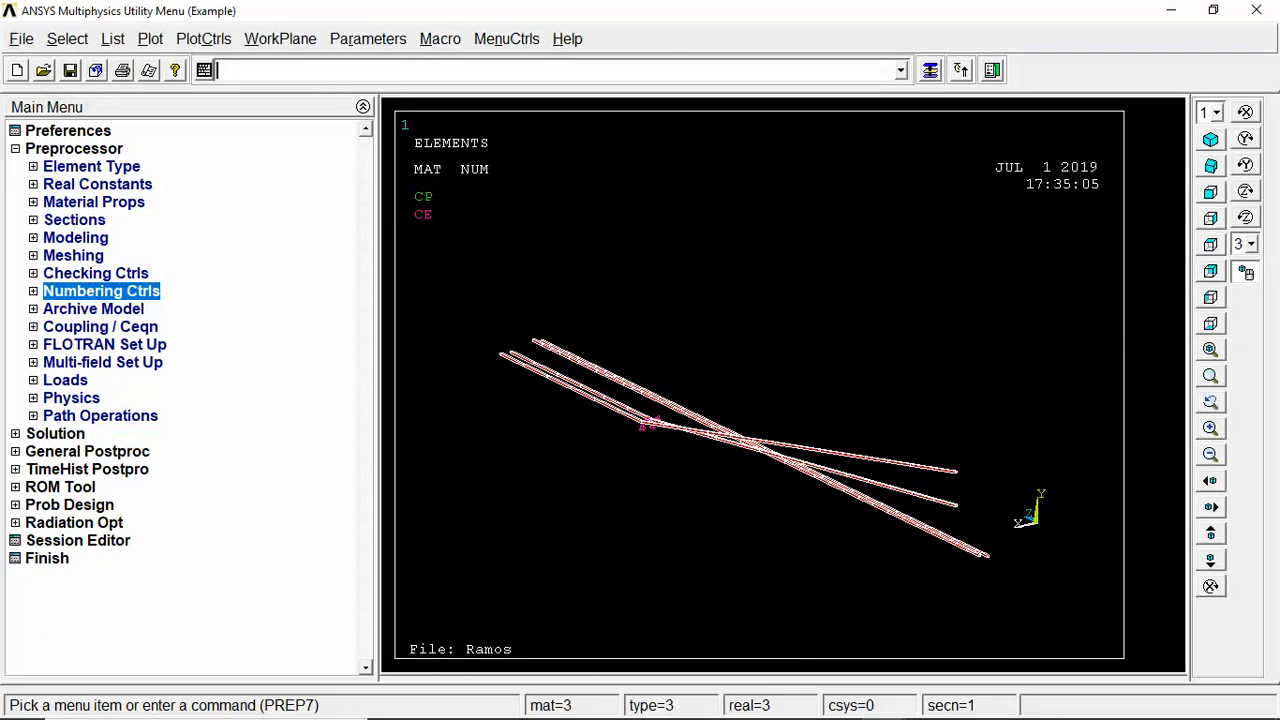
mouse_move(840, 704)
left_click(975, 704)
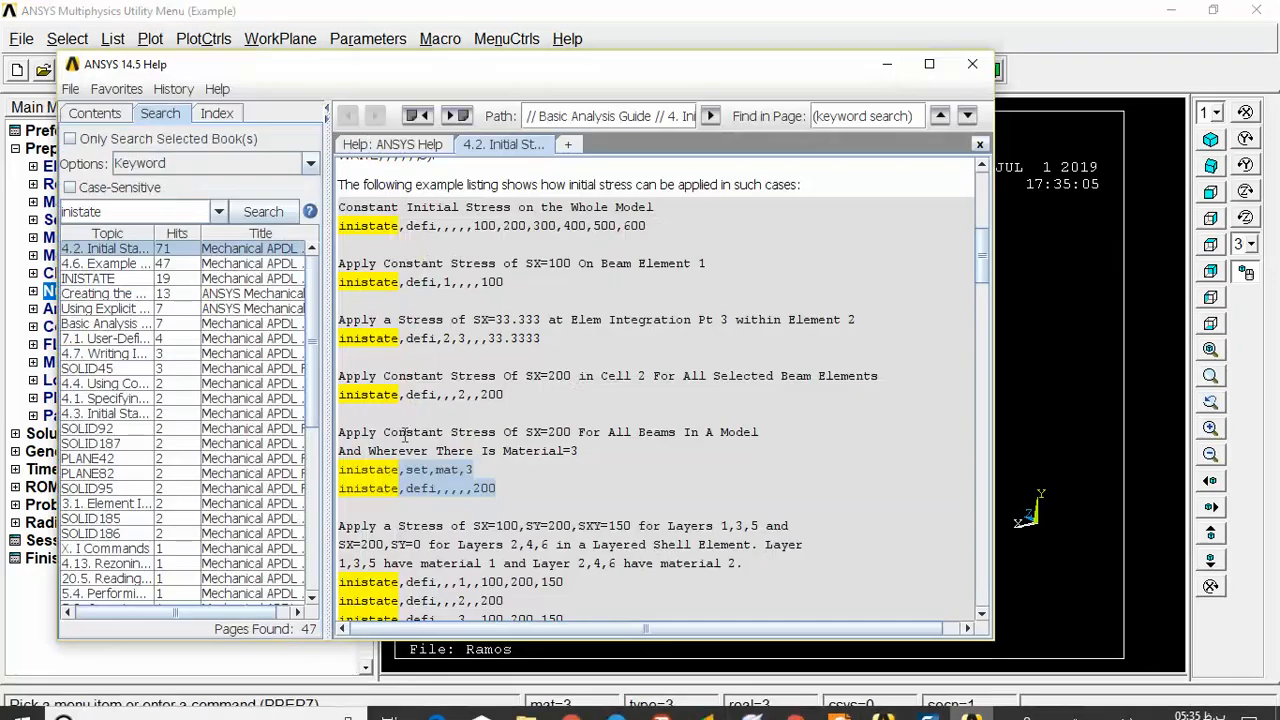
left_click(342, 470)
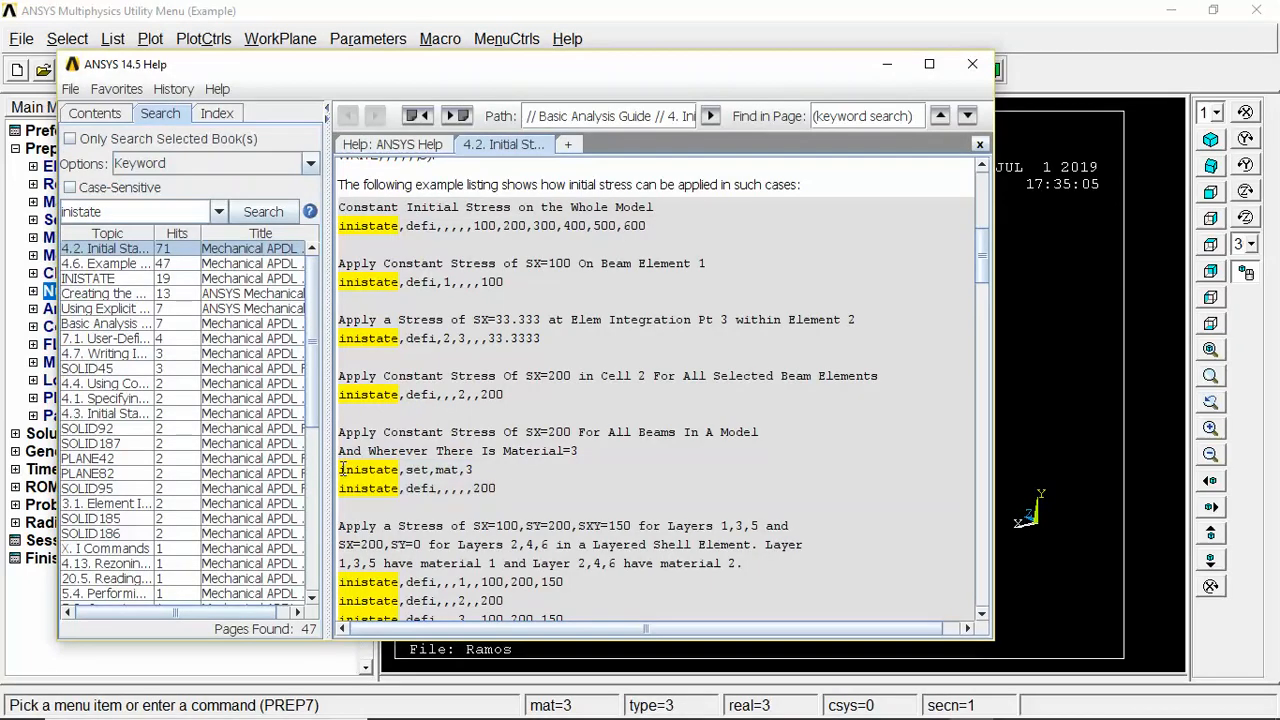
left_click_drag(342, 469, 465, 469)
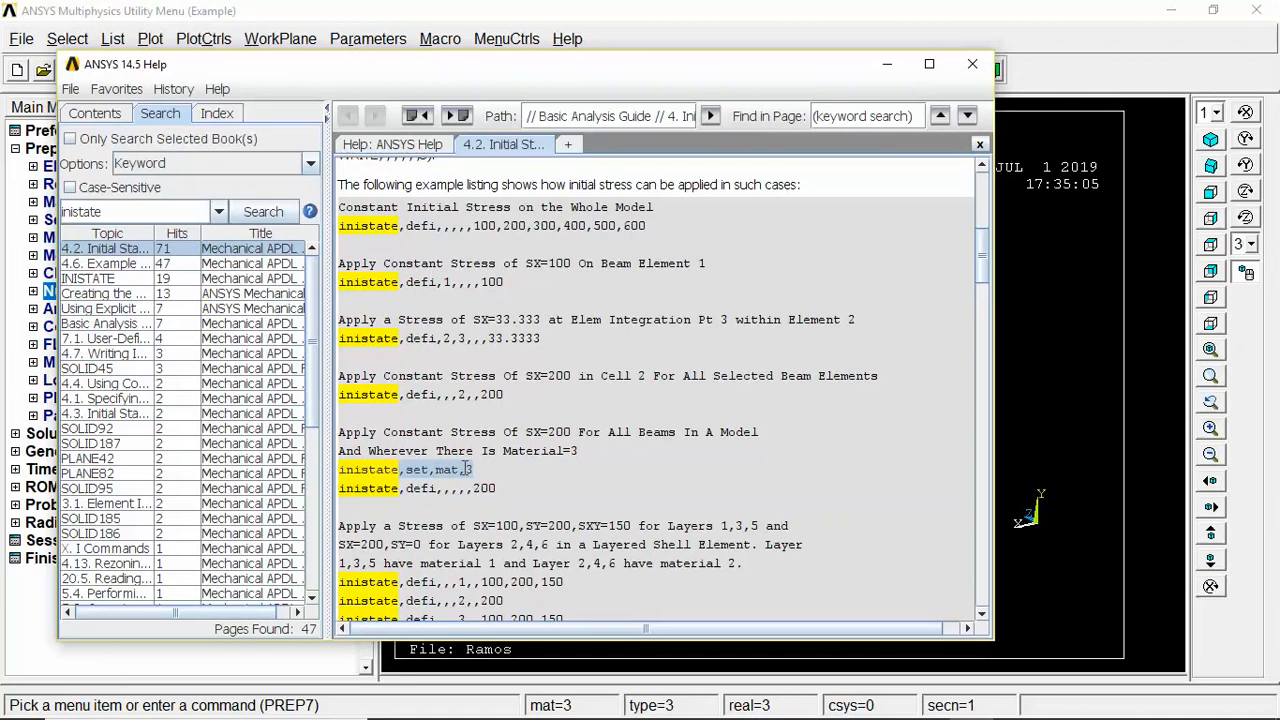
left_click(886, 64)
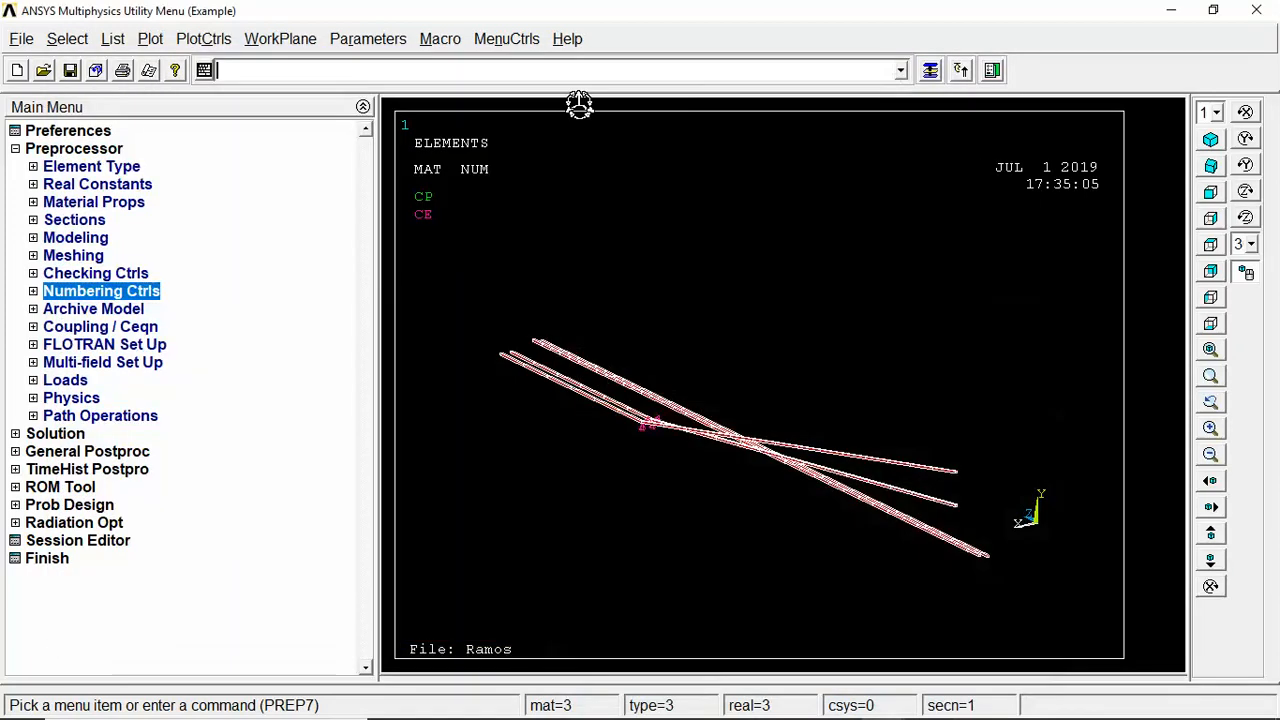
type("inistate,set,mat,3")
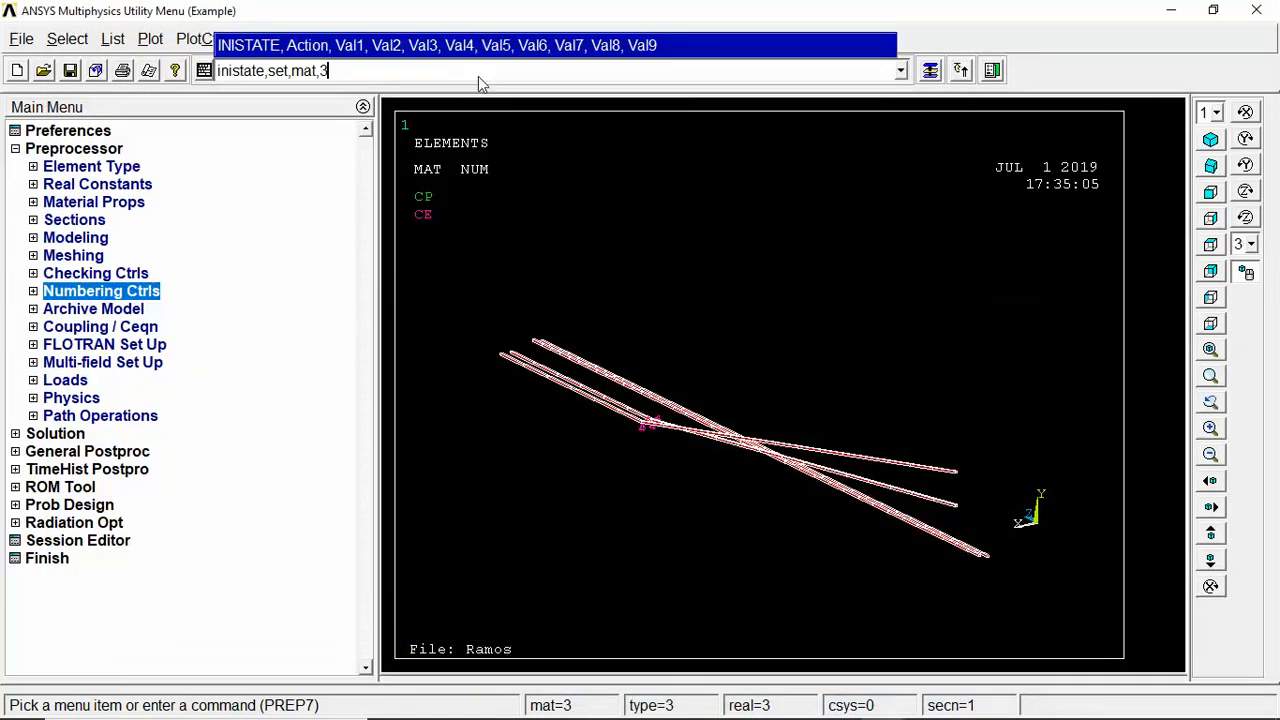
key("Return")
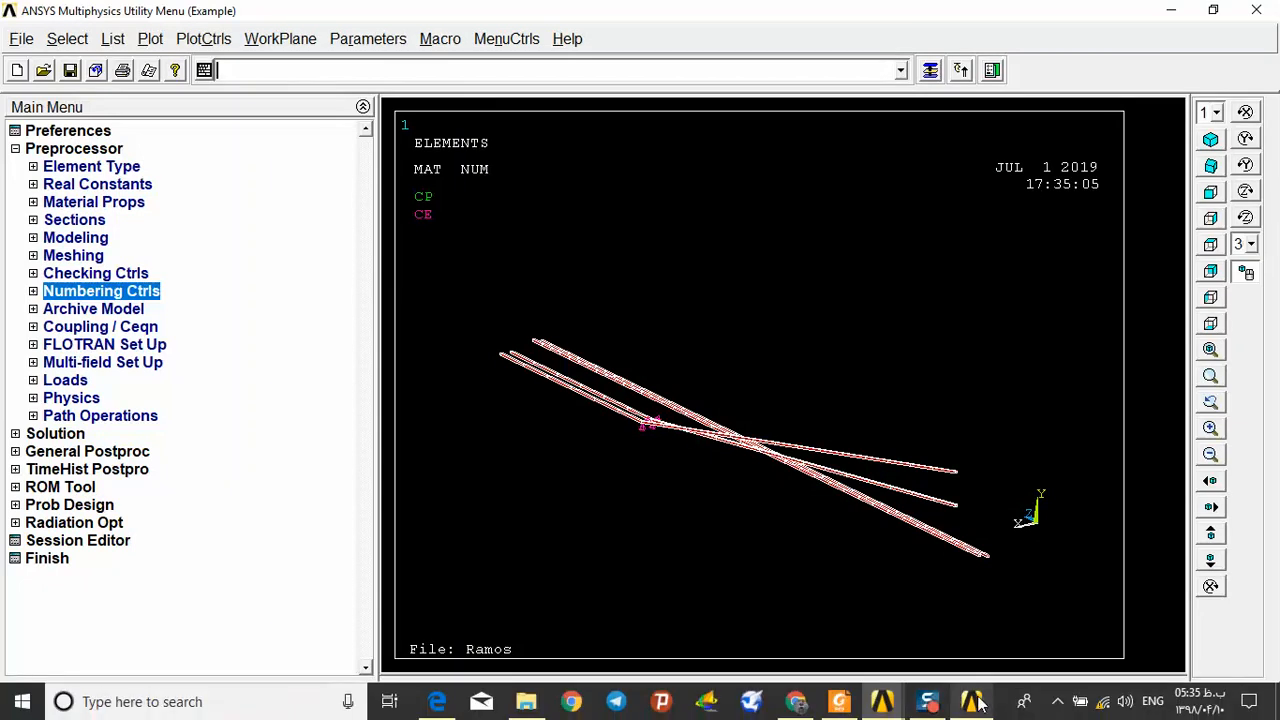
Copy the stress definition example from the help page and run it with a stress of 500 as inistate,defi,,,,,500
left_click(972, 704)
left_click_drag(400, 489, 508, 493)
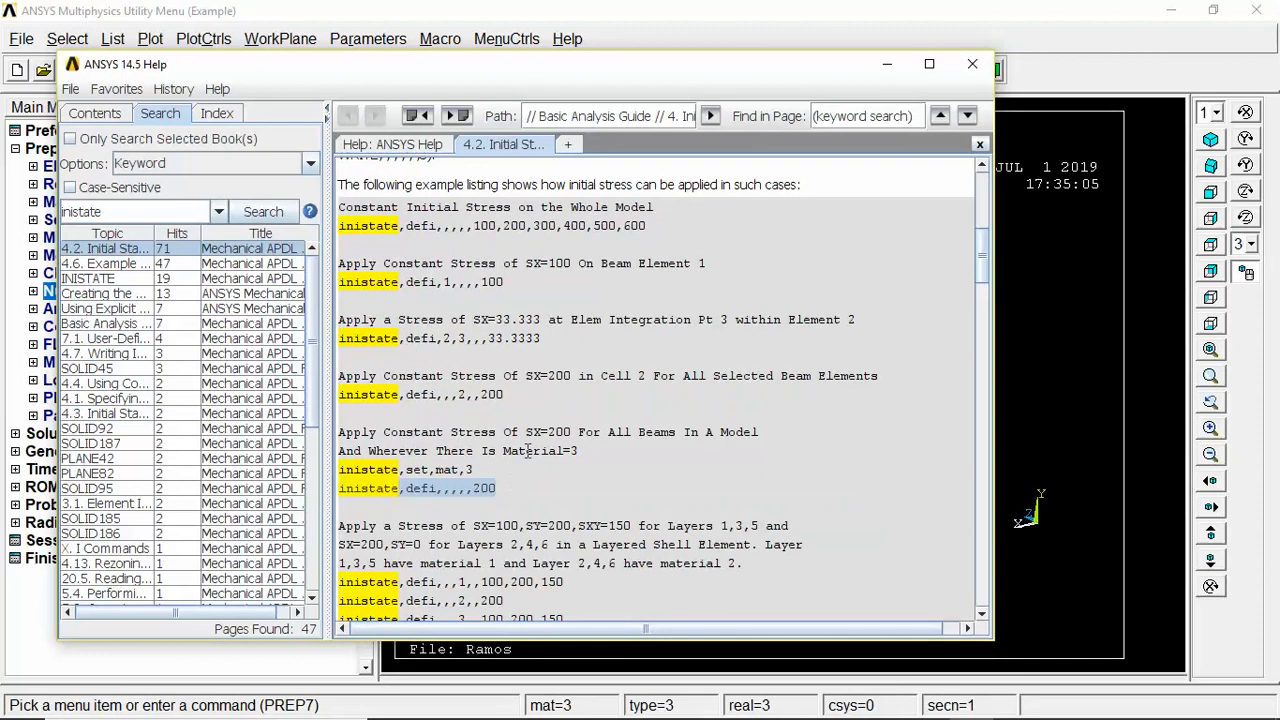
left_click(886, 63)
left_click(325, 74)
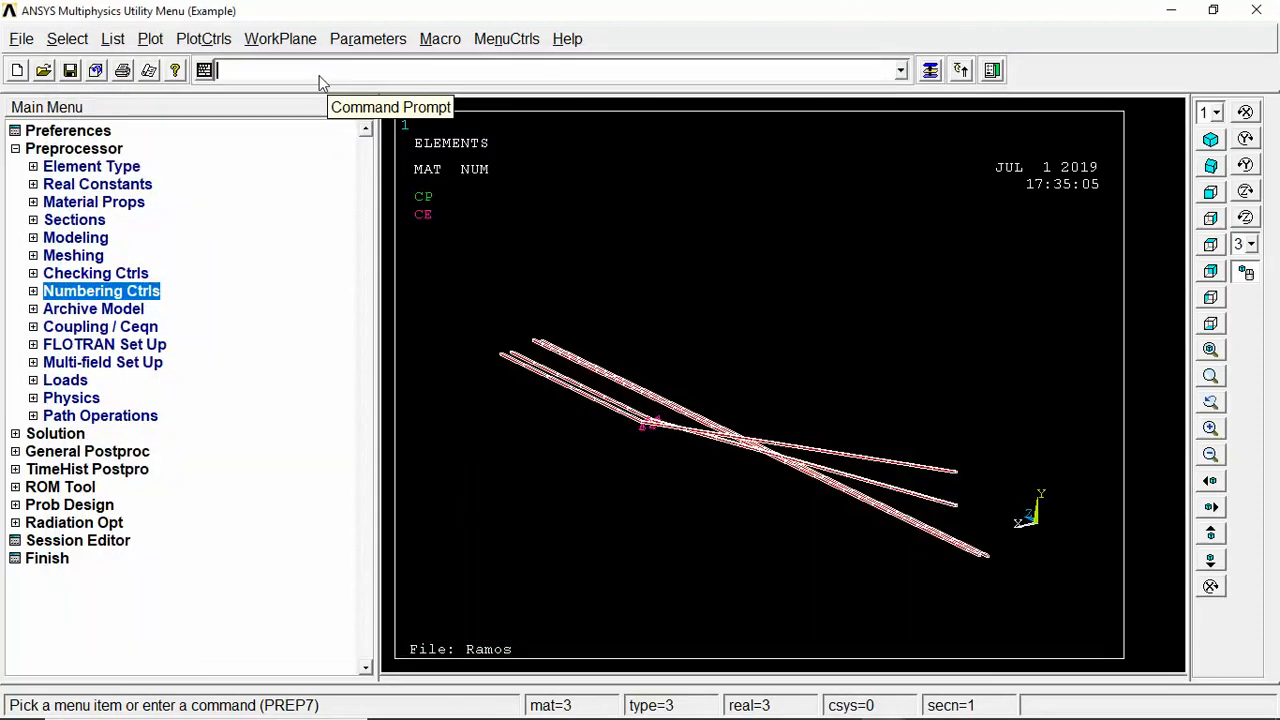
type("inistate,defi,,,,,200")
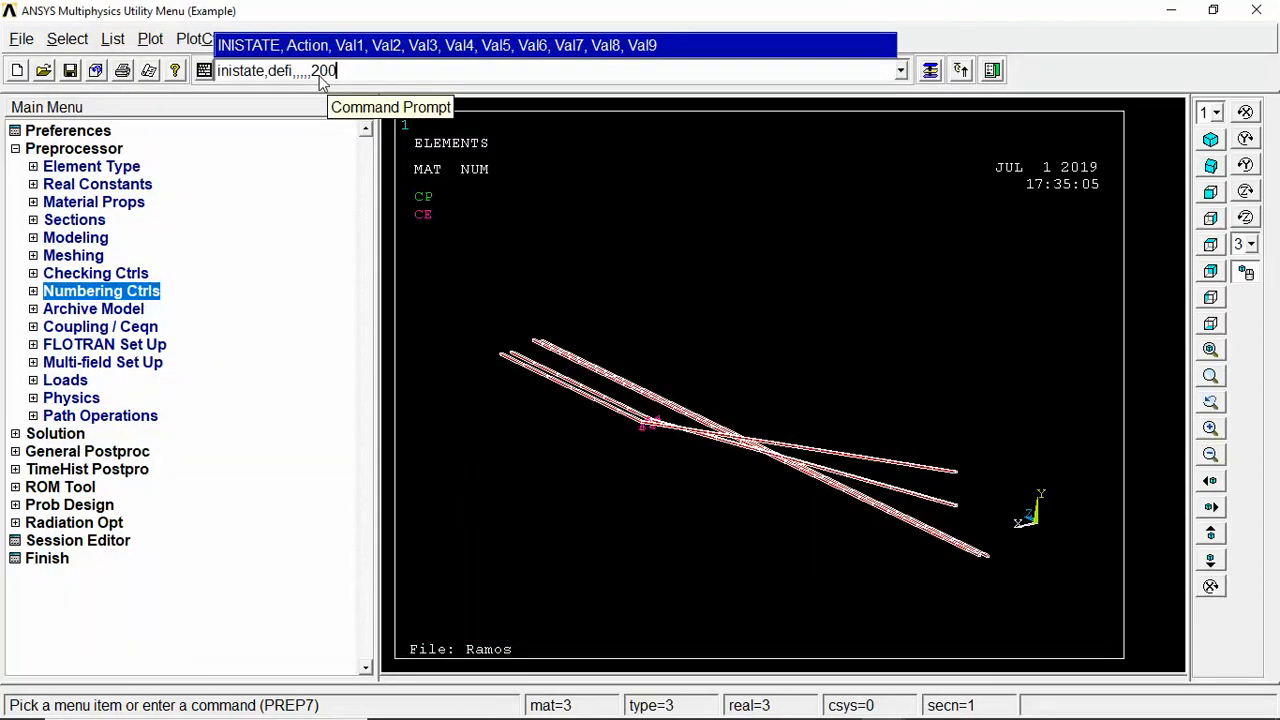
key("BackSpace")
key("BackSpace")
key("BackSpace")
type("500")
key("Return")
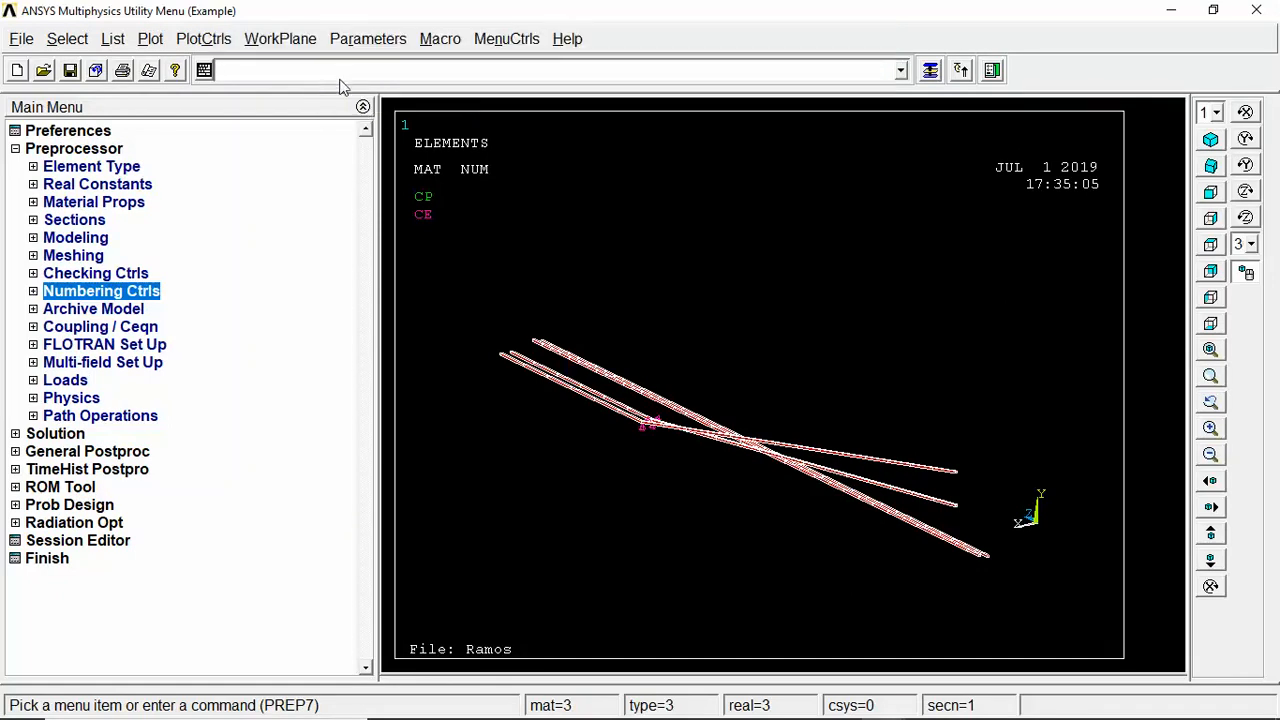
Recall the initial stress definition from the command history and reissue it with a lower stress value
left_click(900, 70)
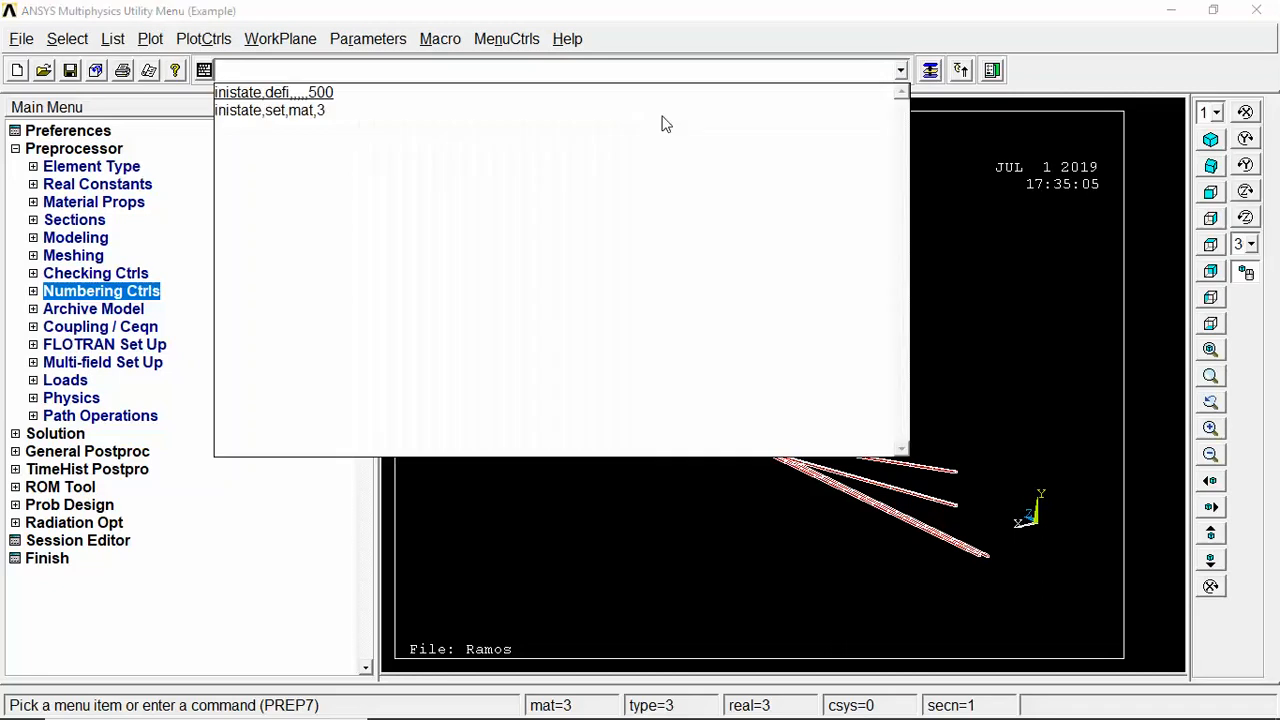
left_click(300, 94)
left_click(375, 91)
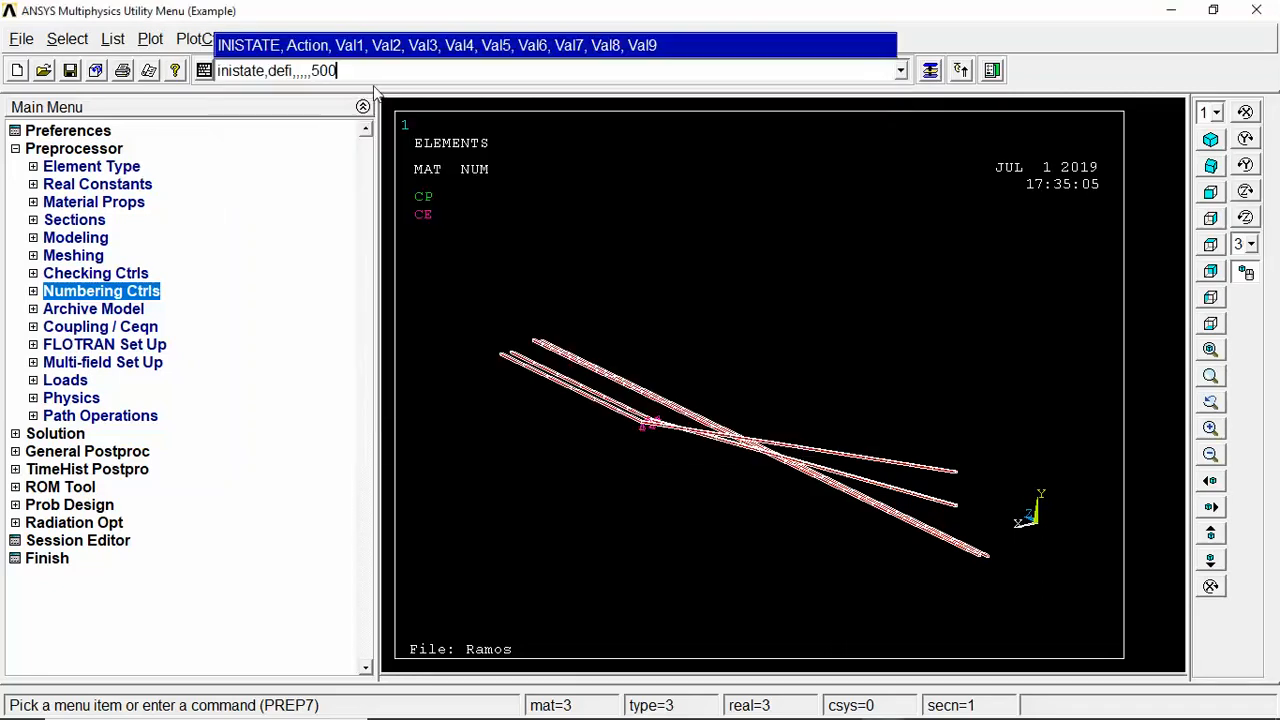
key("BackSpace")
key("BackSpace")
type("0")
key("Return")
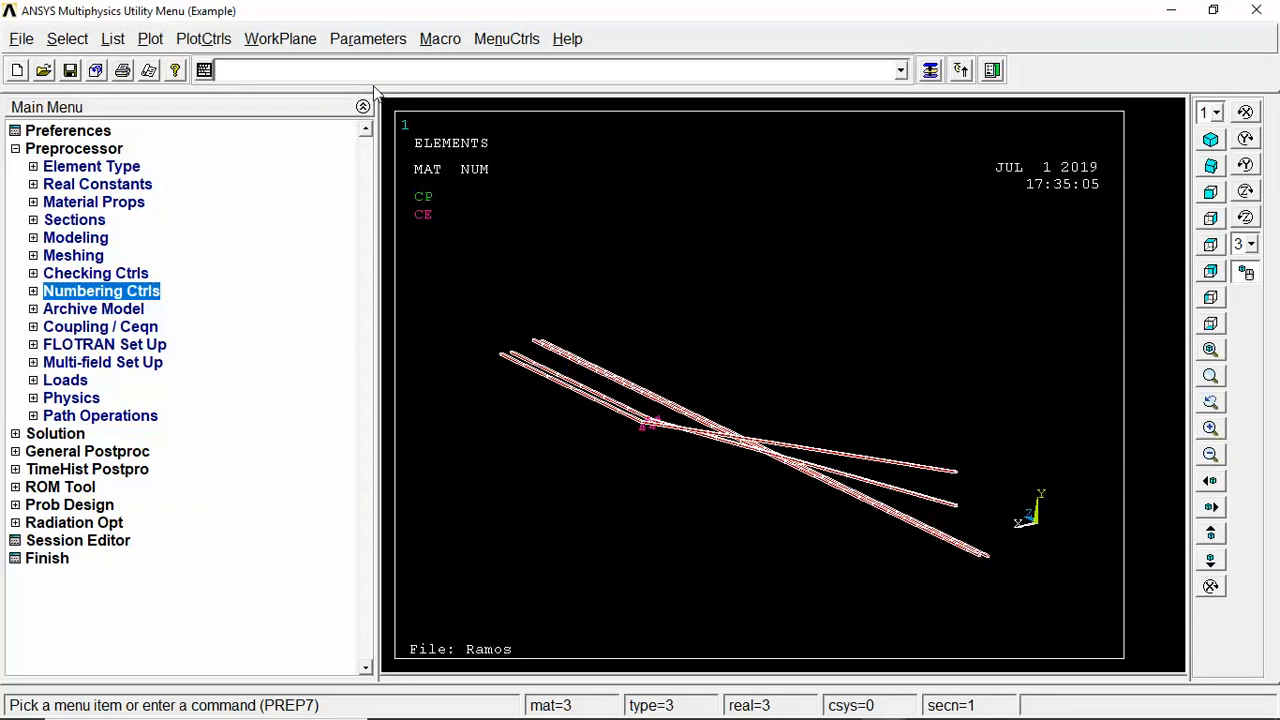
Read the initial strain command examples in help section 4.2.2 Initial Strain Application, focusing on the data type setting
mouse_move(840, 712)
left_click(982, 707)
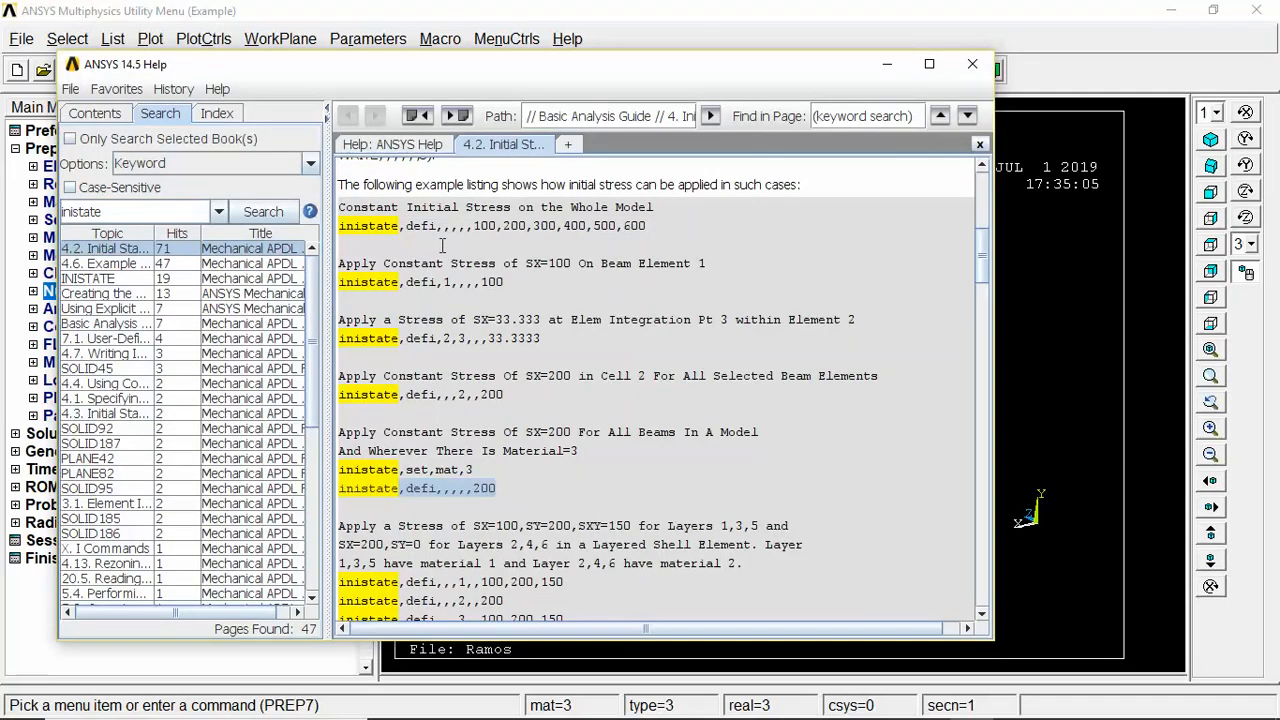
left_click_drag(982, 259, 990, 357)
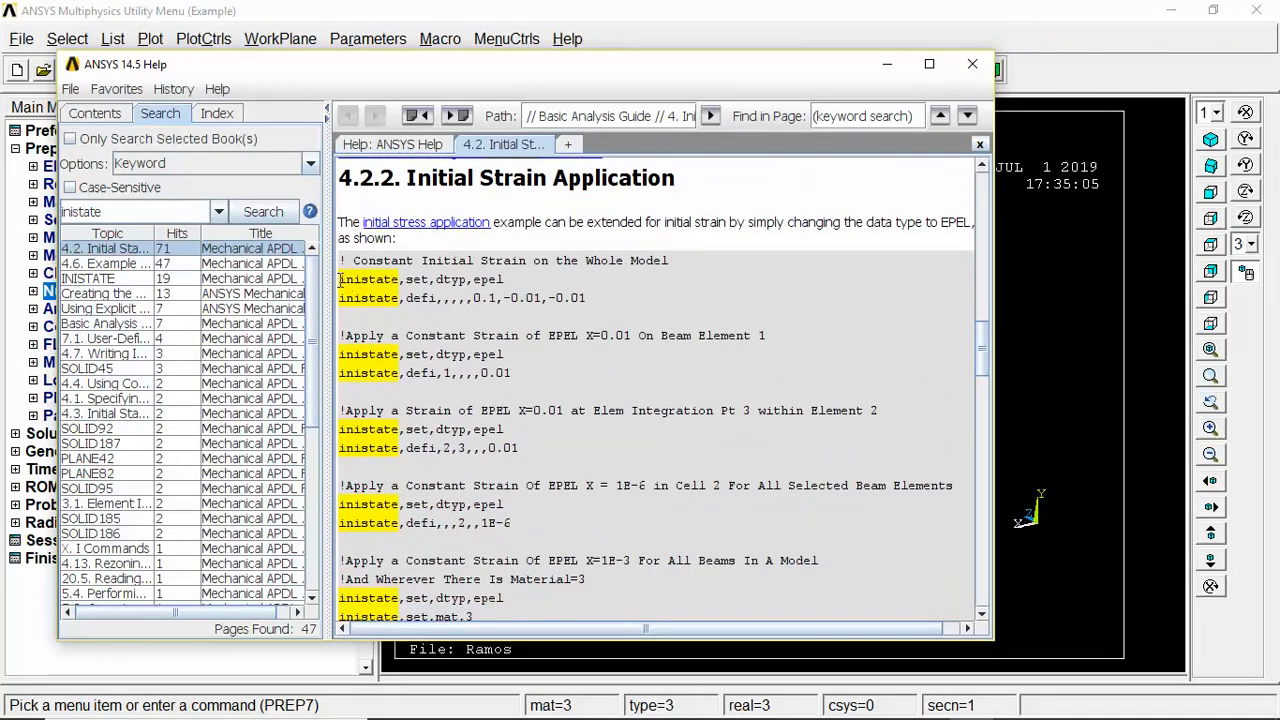
left_click_drag(341, 281, 503, 281)
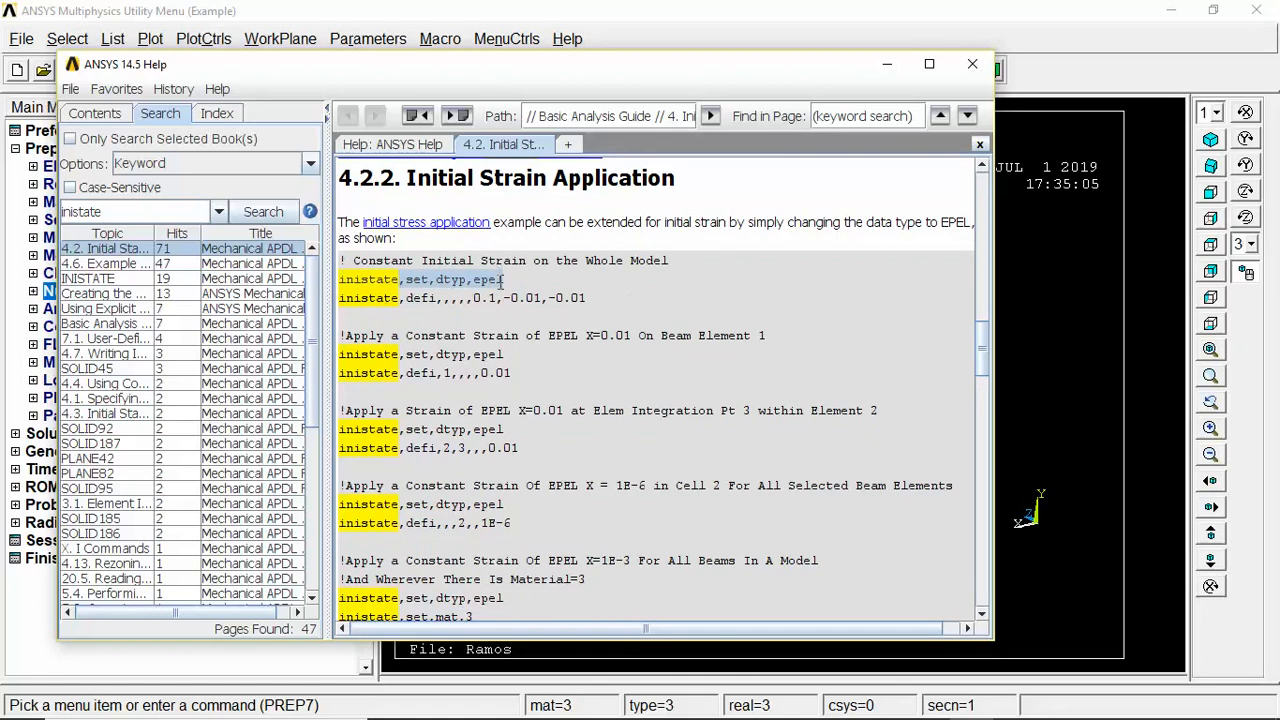
left_click(885, 72)
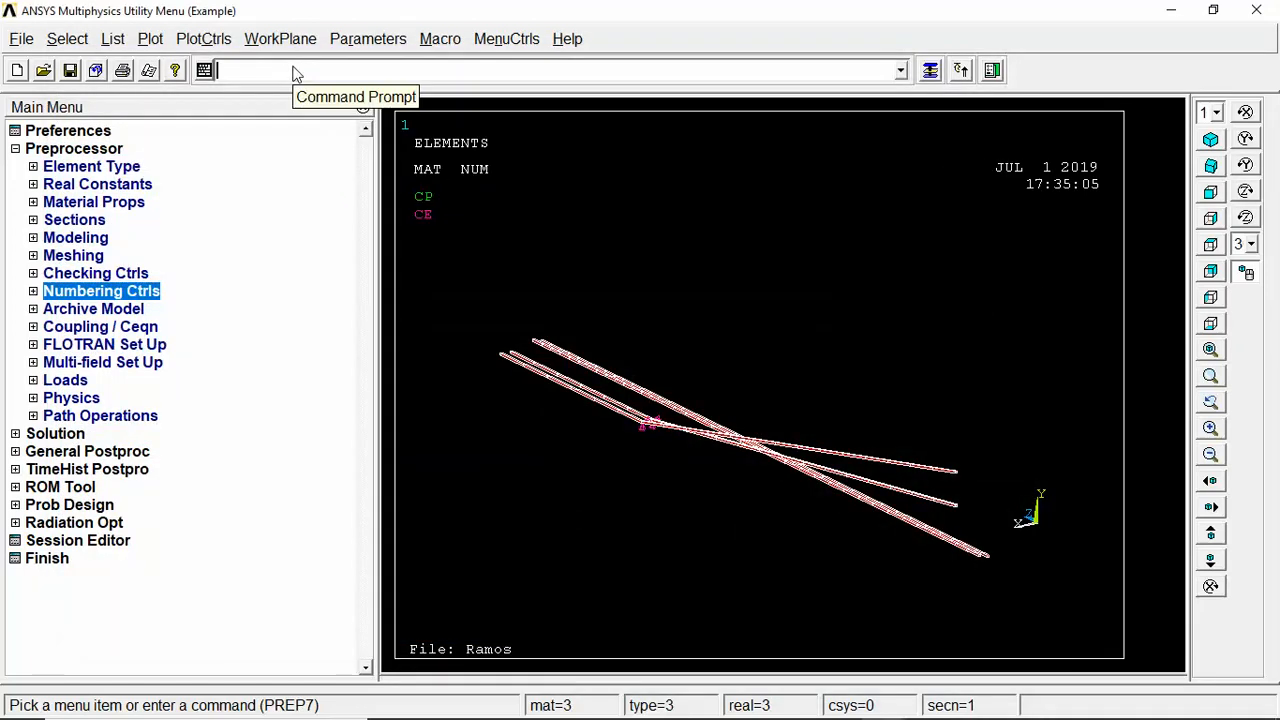
Copy the data type command from the initial strain examples and run inistate,set,dtyp,epel in place of the leftover stress command
type("inistate,define,,,,,200")
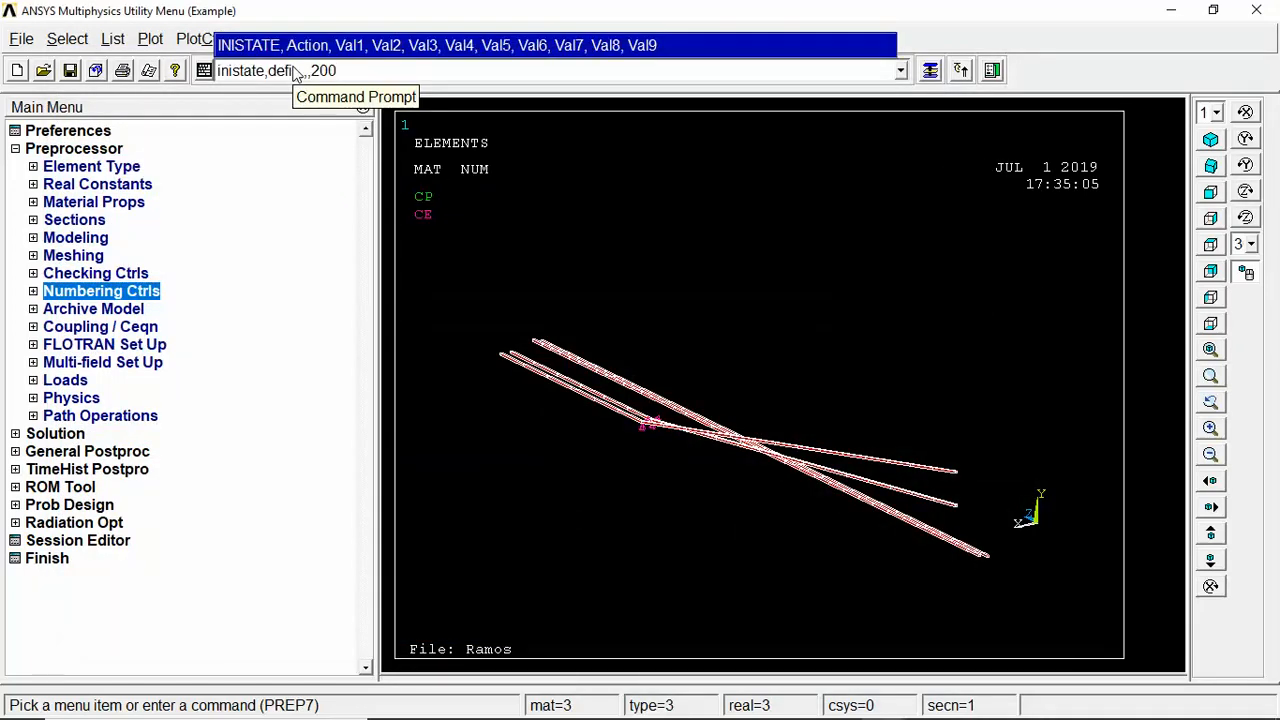
left_click(975, 700)
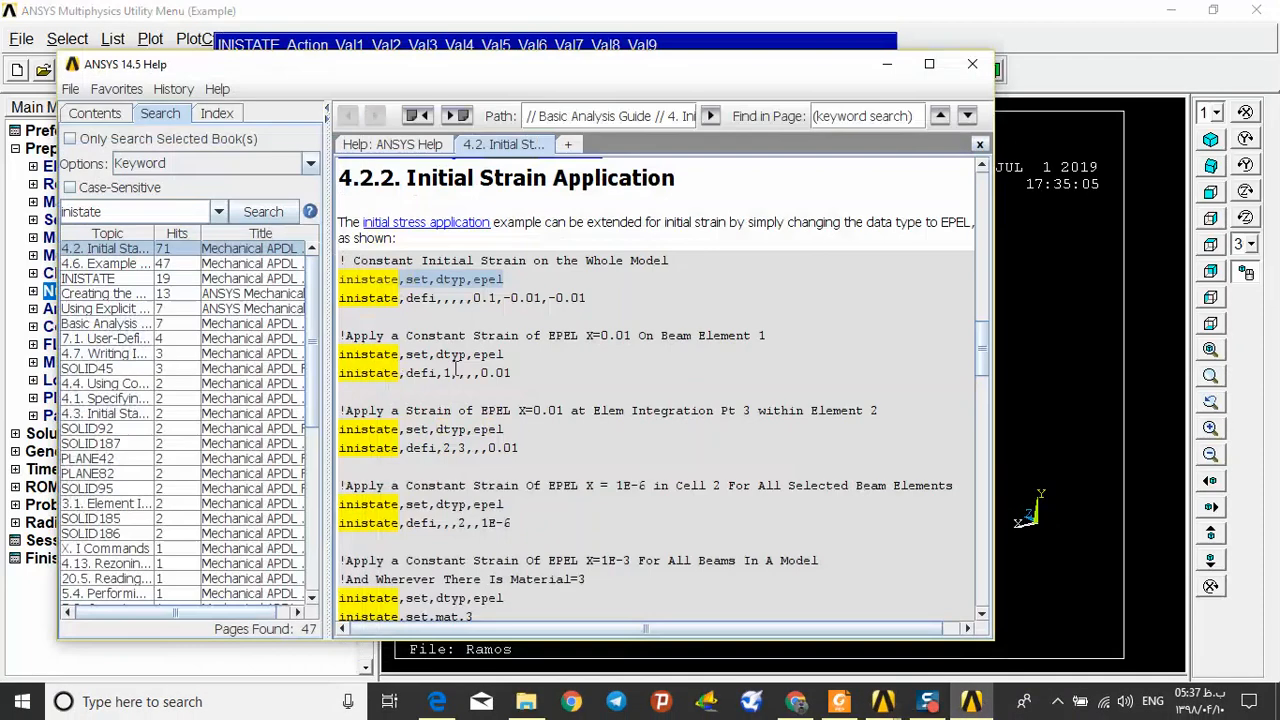
right_click(355, 283)
left_click(374, 294)
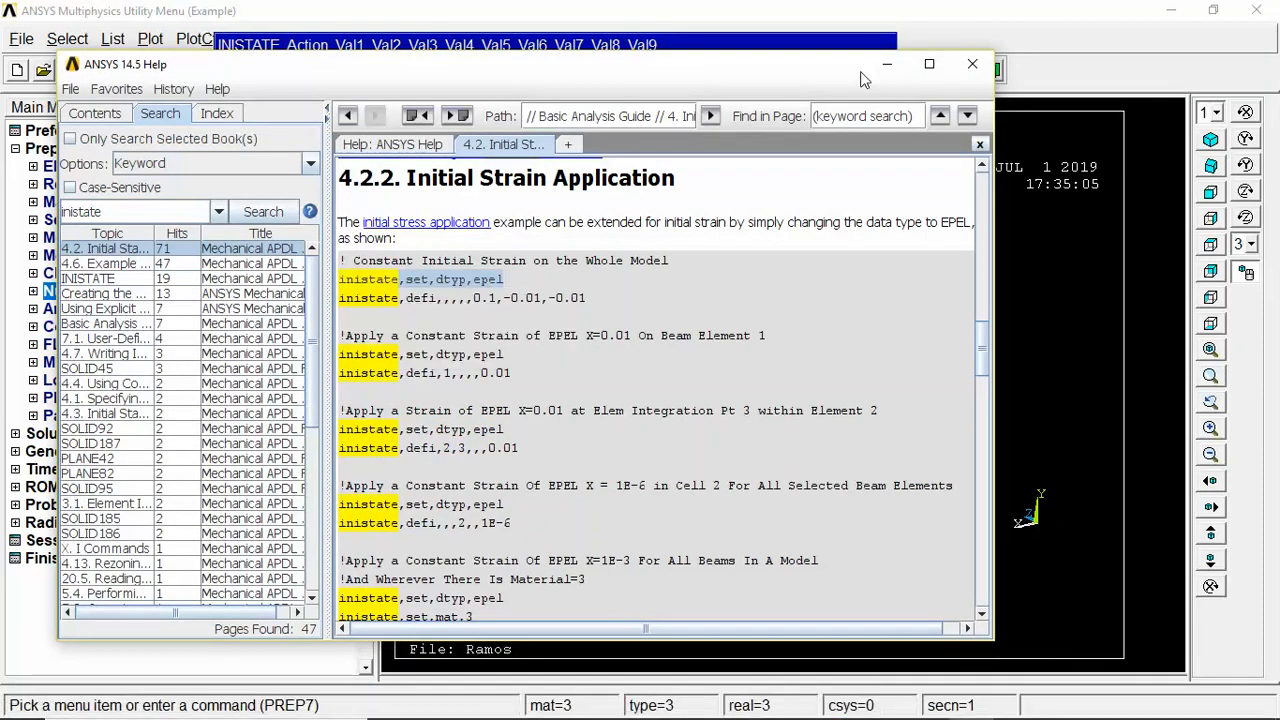
left_click(886, 66)
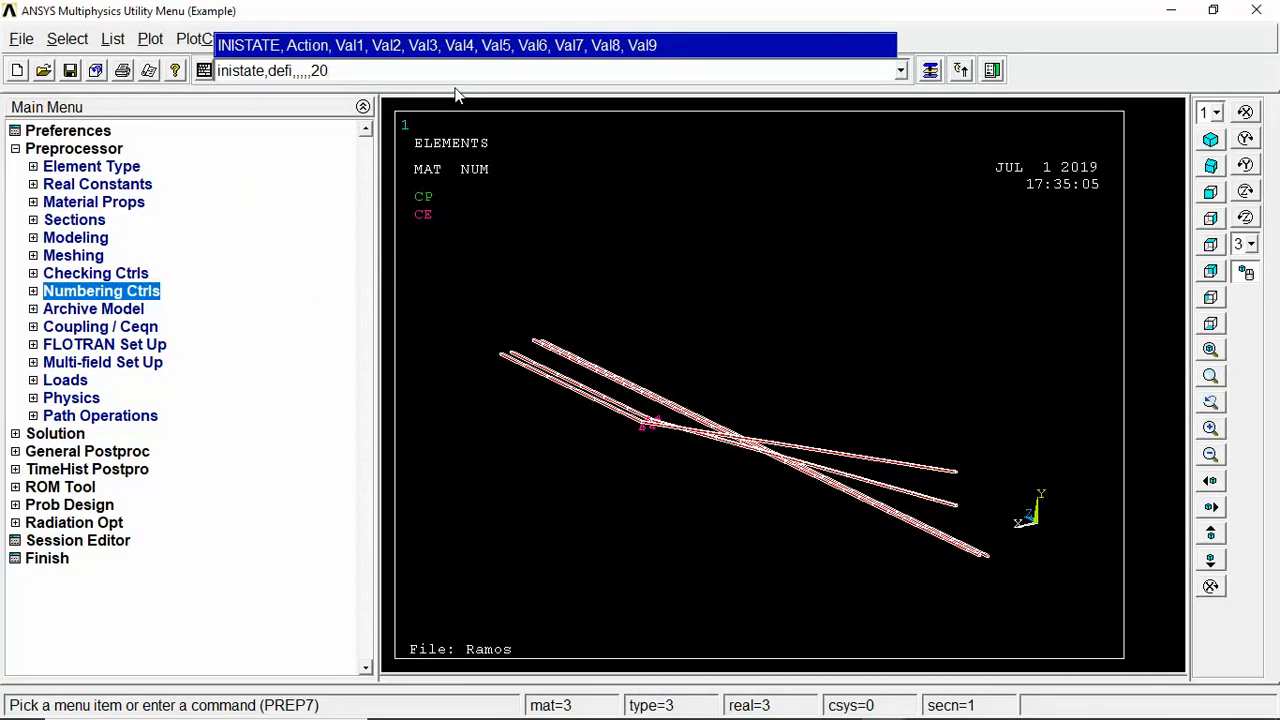
key("BackSpace")
key("BackSpace")
key("BackSpace")
key("BackSpace")
key("BackSpace")
key("BackSpace")
key("BackSpace")
key("BackSpace")
key("BackSpace")
key("BackSpace")
key("BackSpace")
key("BackSpace")
key("BackSpace")
key("BackSpace")
key("BackSpace")
key("BackSpace")
key("BackSpace")
key("BackSpace")
key("BackSpace")
key("BackSpace")
key("ctrl+v")
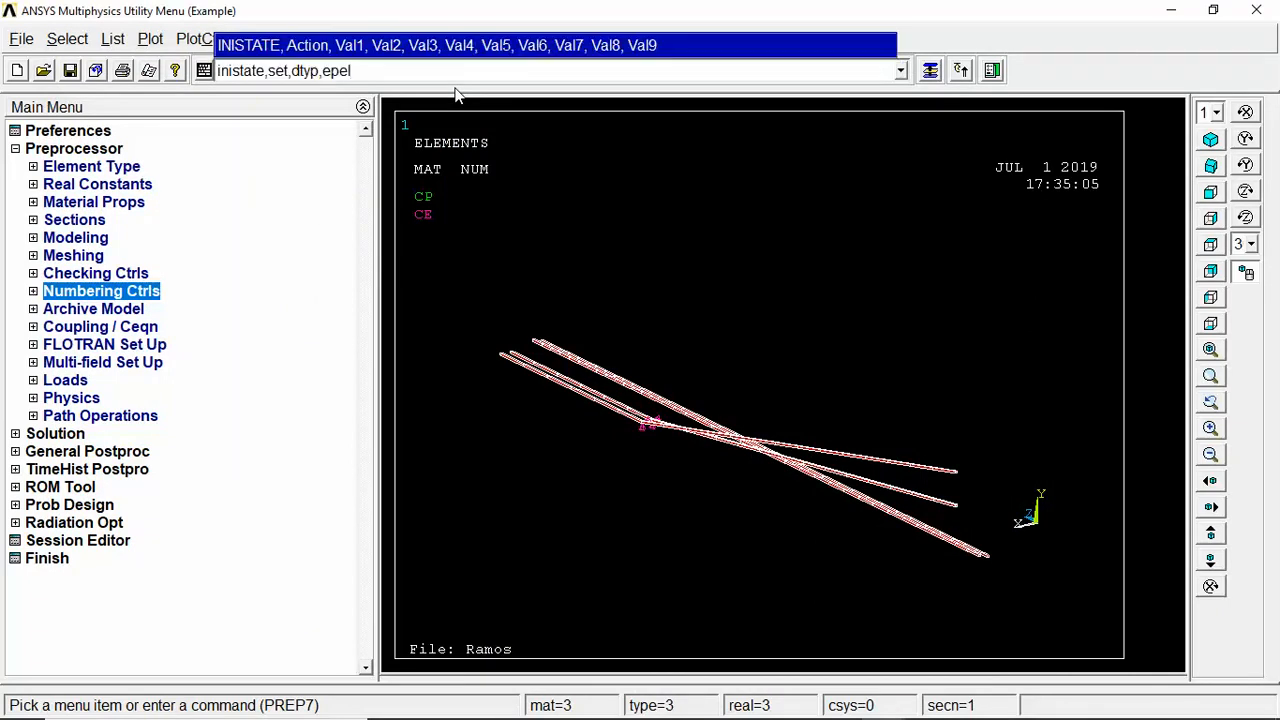
key("Return")
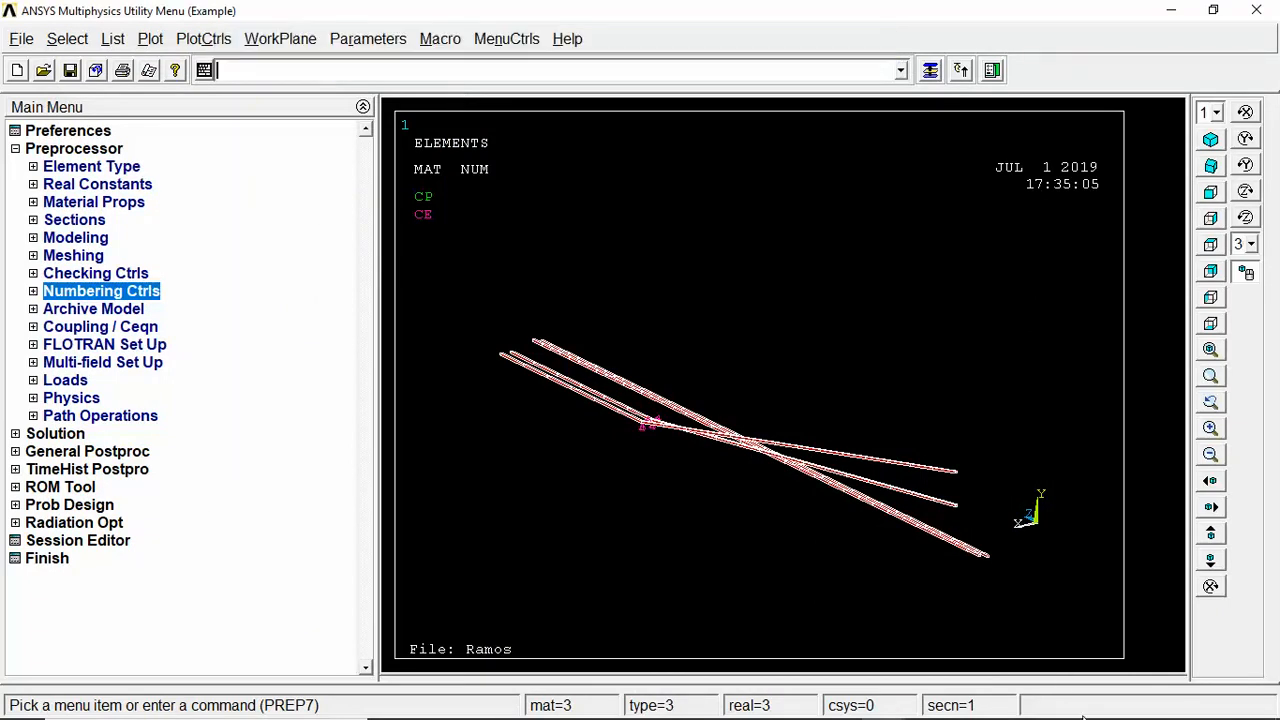
Copy the constant initial strain definition from the help example and run it with a single strain value as inistate,defi,,,,,0.005
left_click(970, 712)
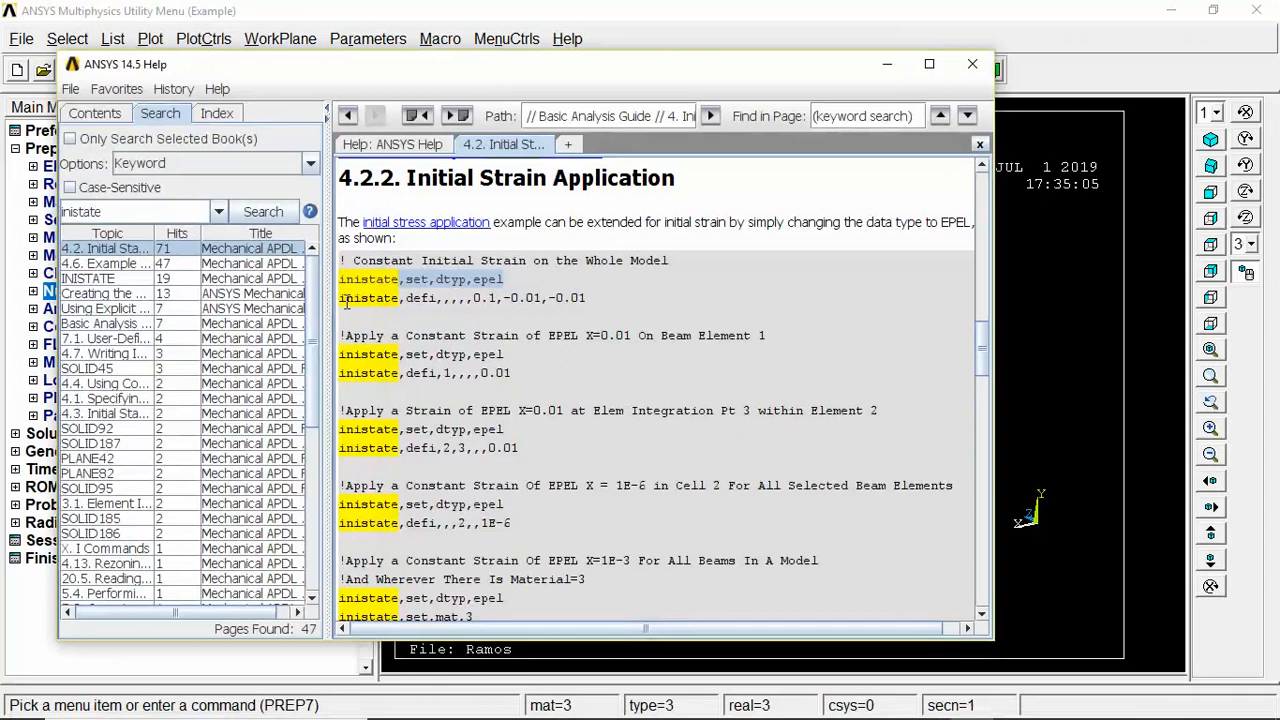
left_click_drag(340, 297, 588, 299)
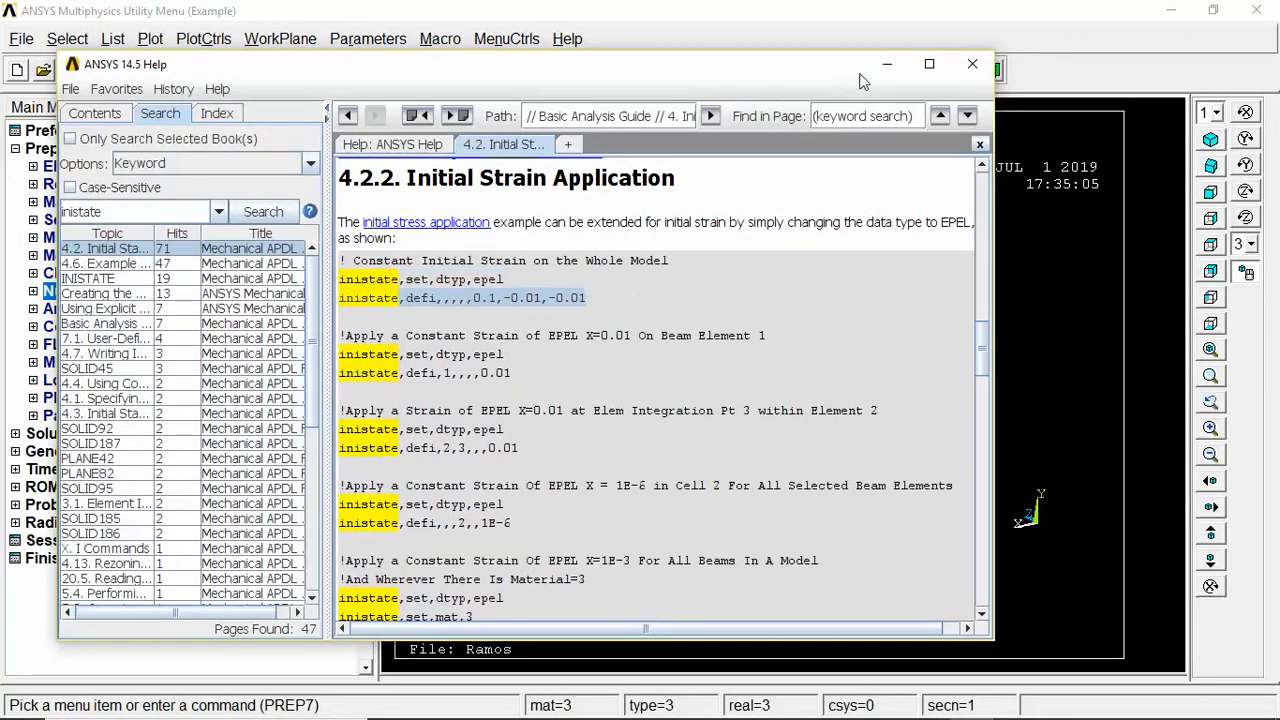
left_click(886, 64)
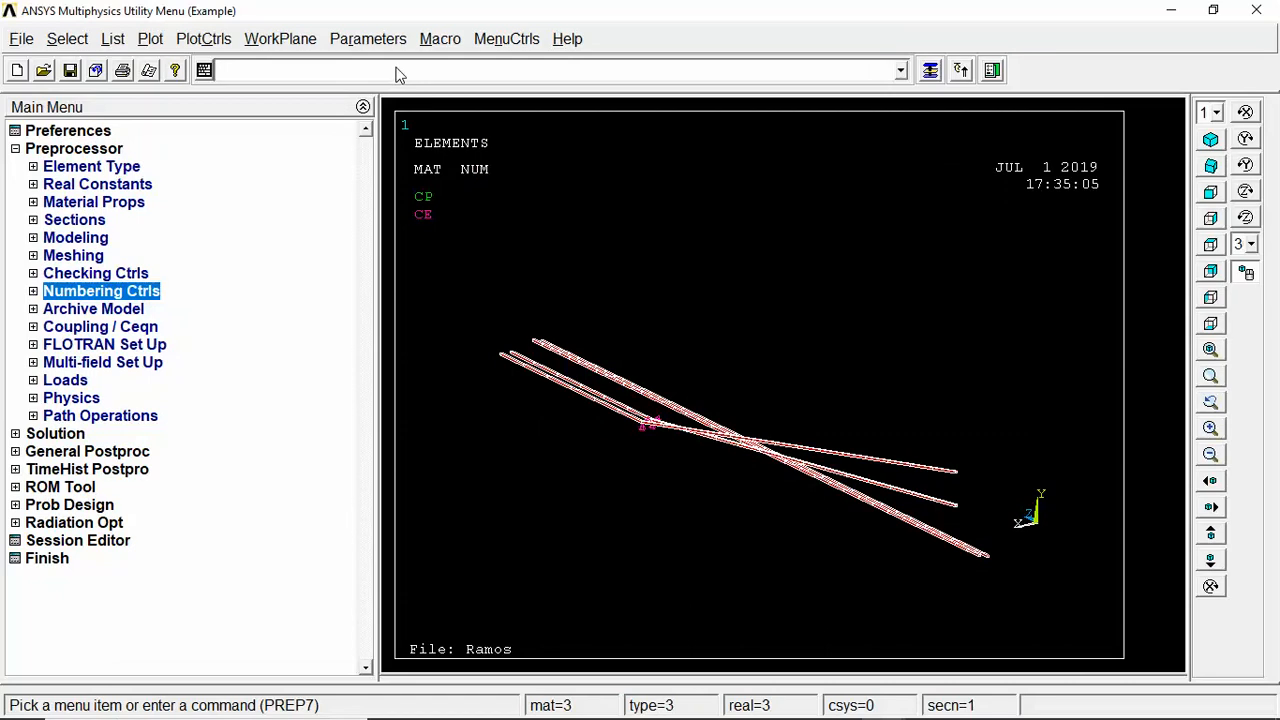
key("ctrl+v")
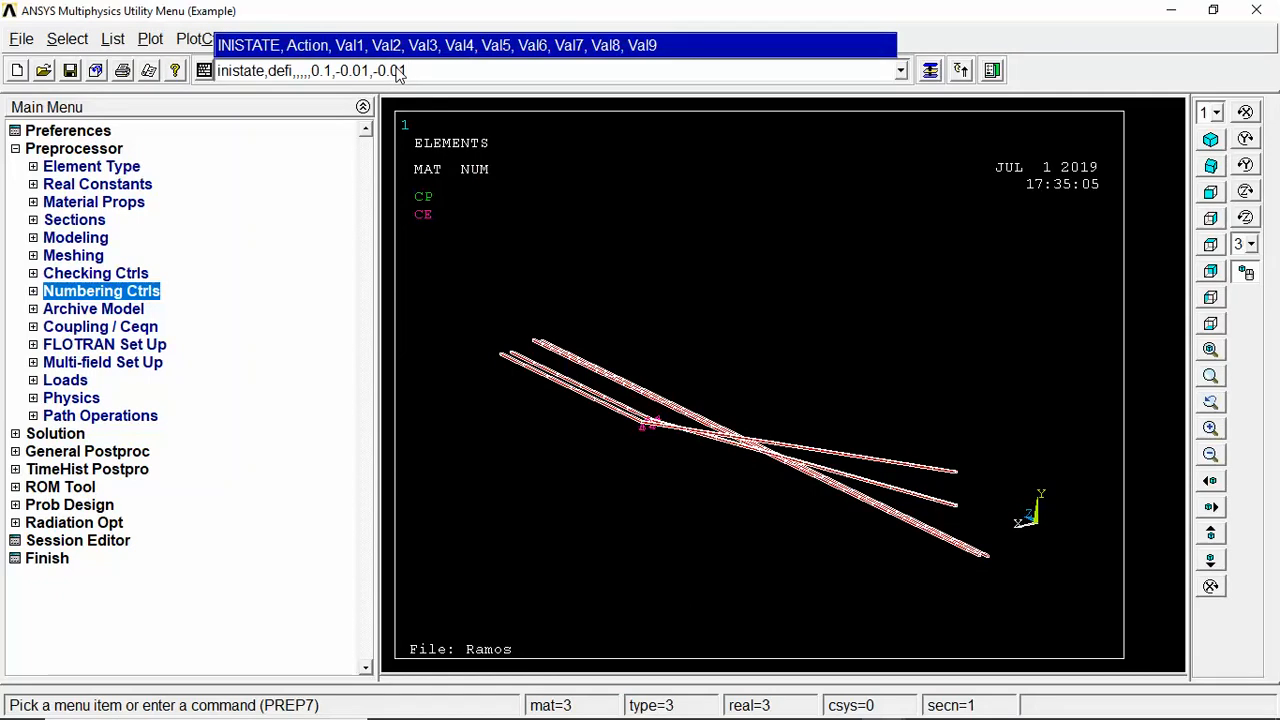
key("BackSpace")
key("BackSpace")
key("BackSpace")
key("BackSpace")
key("BackSpace")
key("BackSpace")
key("BackSpace")
key("BackSpace")
key("BackSpace")
key("BackSpace")
key("BackSpace")
key("BackSpace")
key("BackSpace")
type("005")
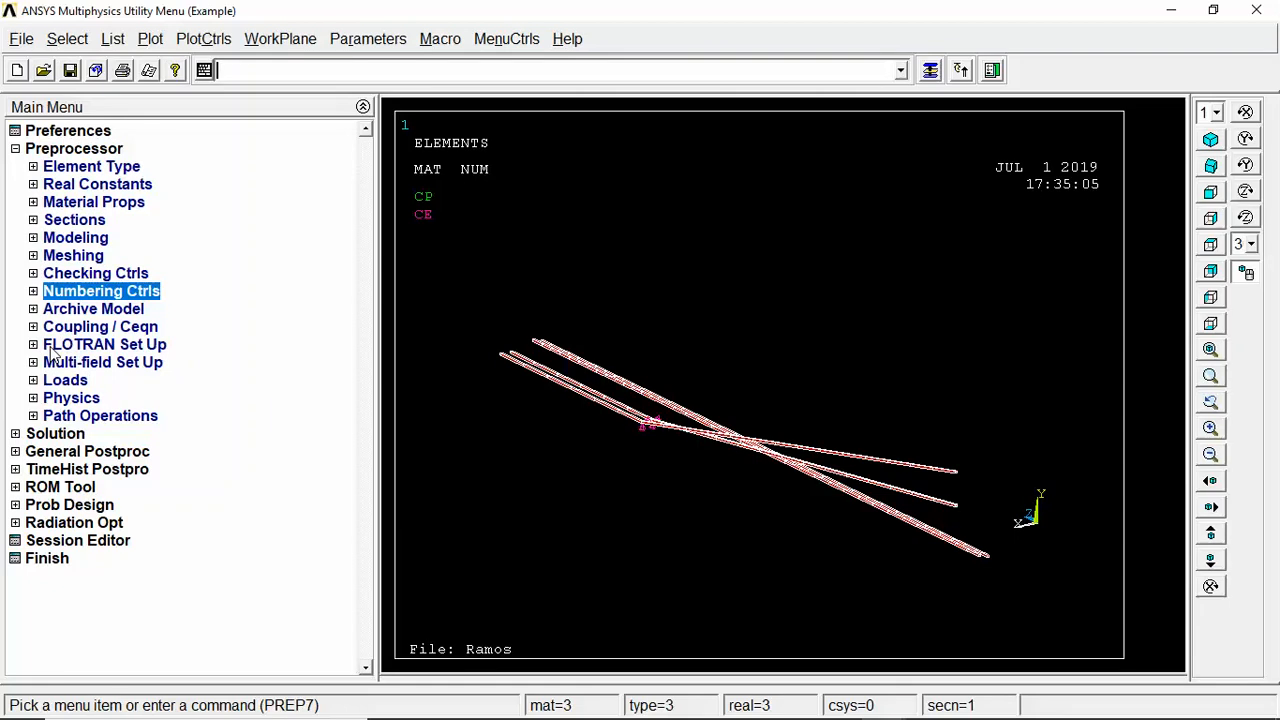
Find the structural temperature load options among the preprocessor's load definitions
left_click(15, 435)
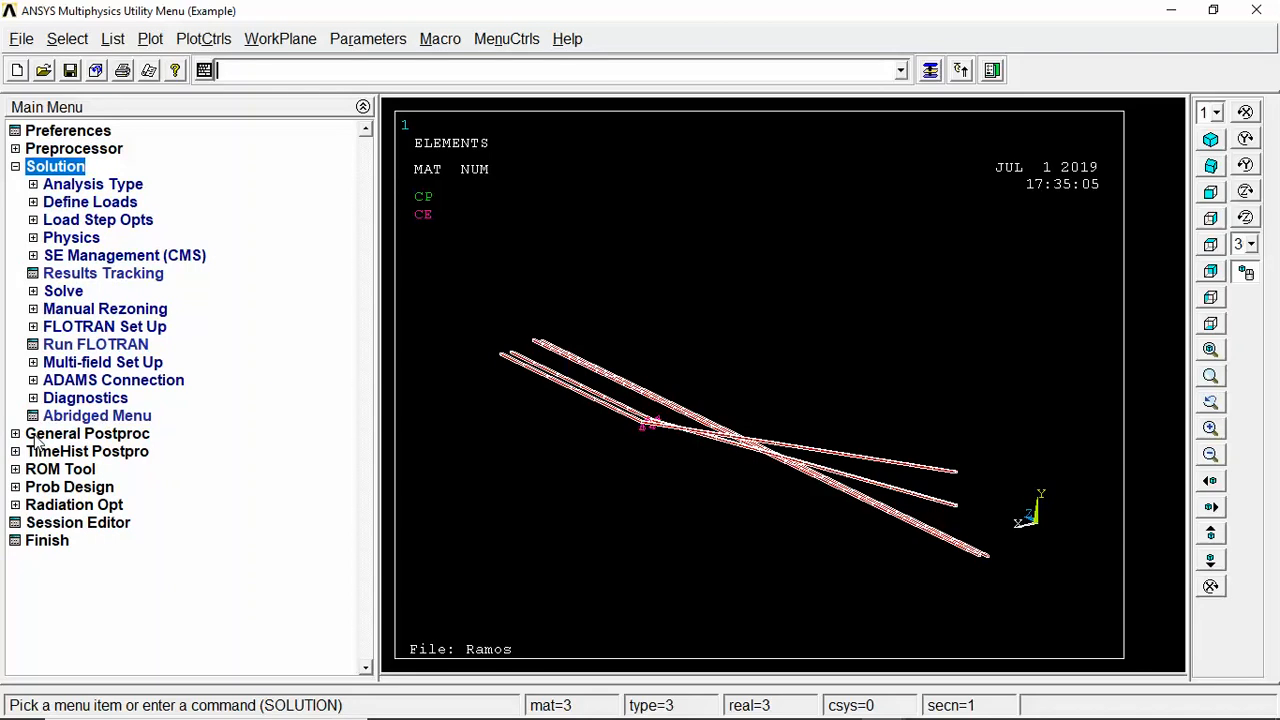
left_click(16, 149)
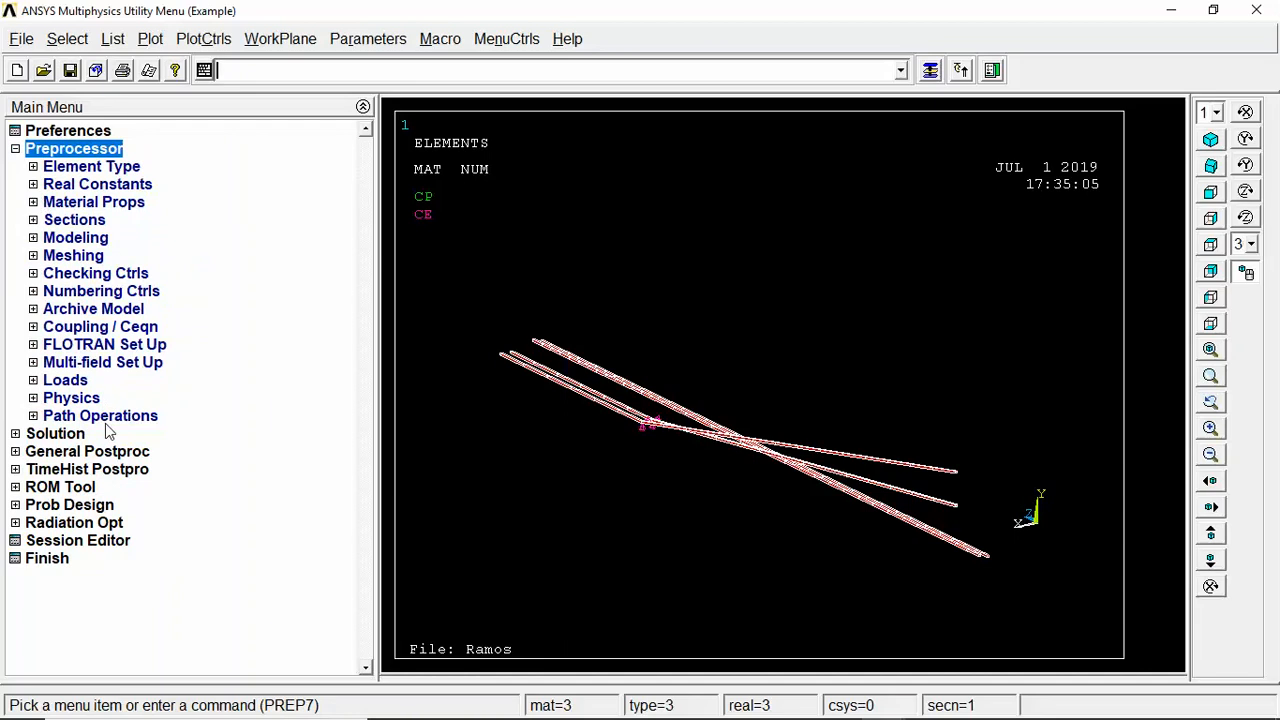
left_click(34, 381)
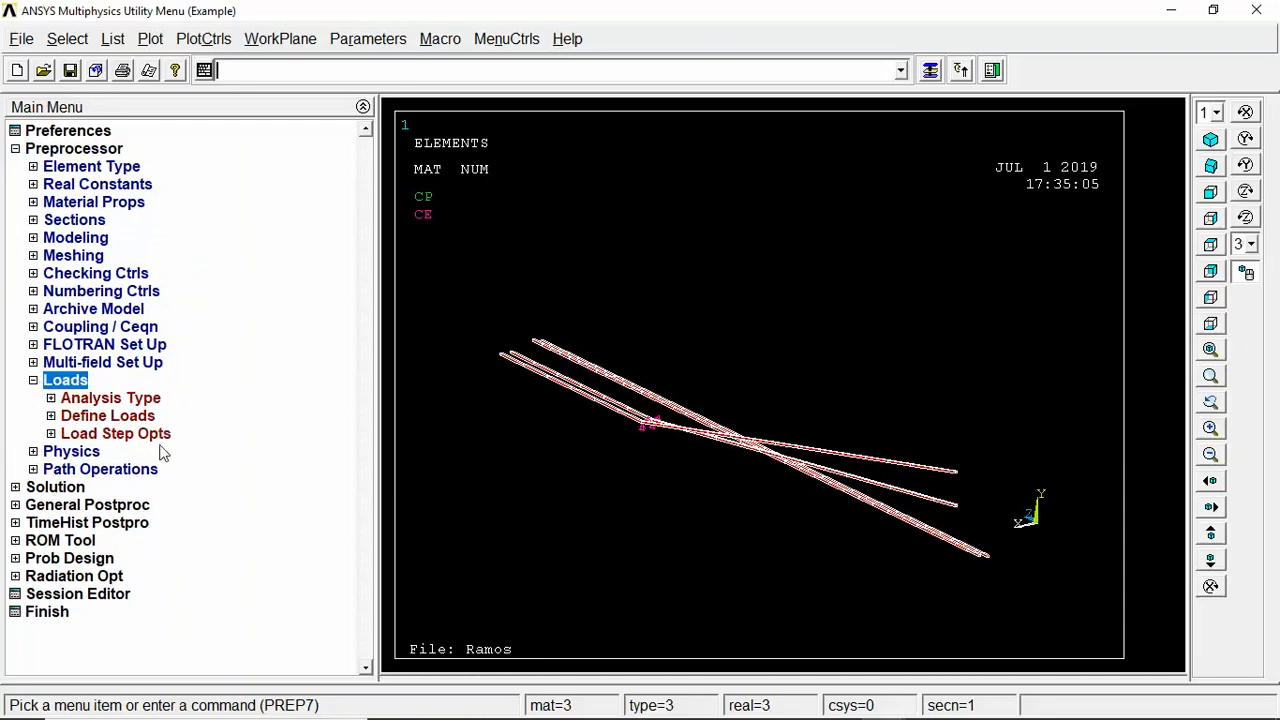
left_click(52, 399)
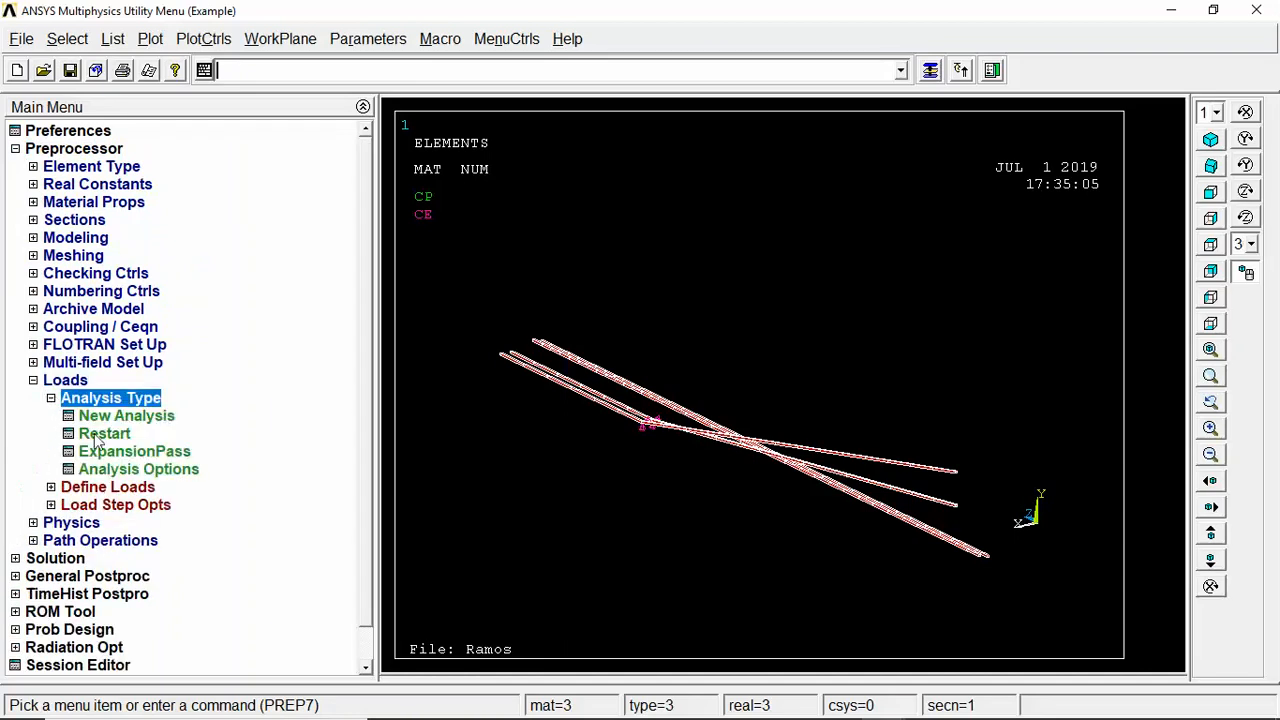
left_click(51, 399)
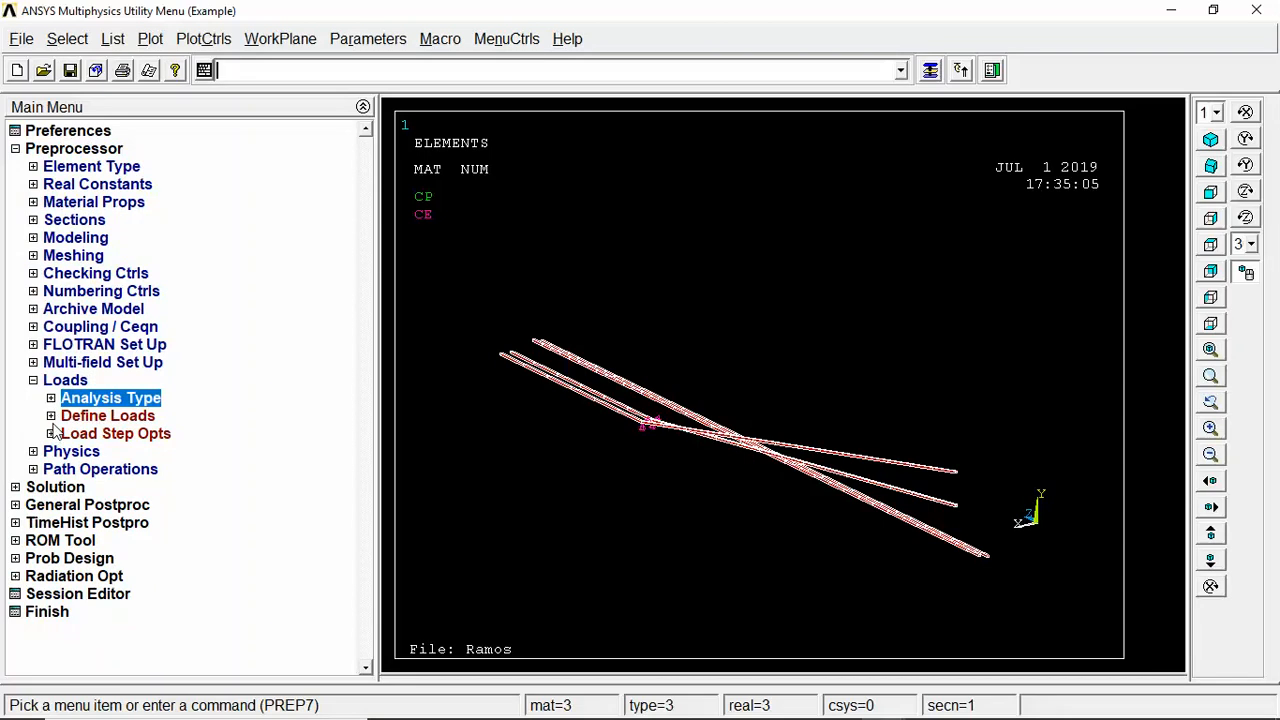
left_click(52, 417)
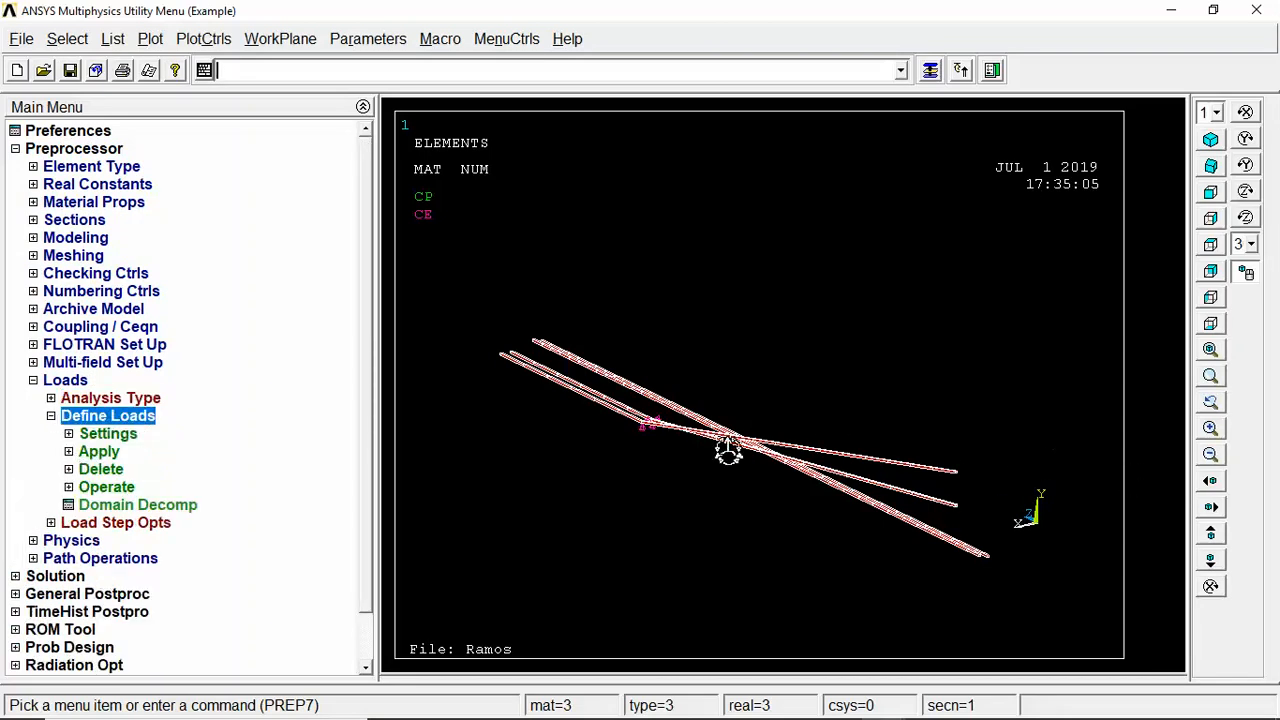
left_click(69, 452)
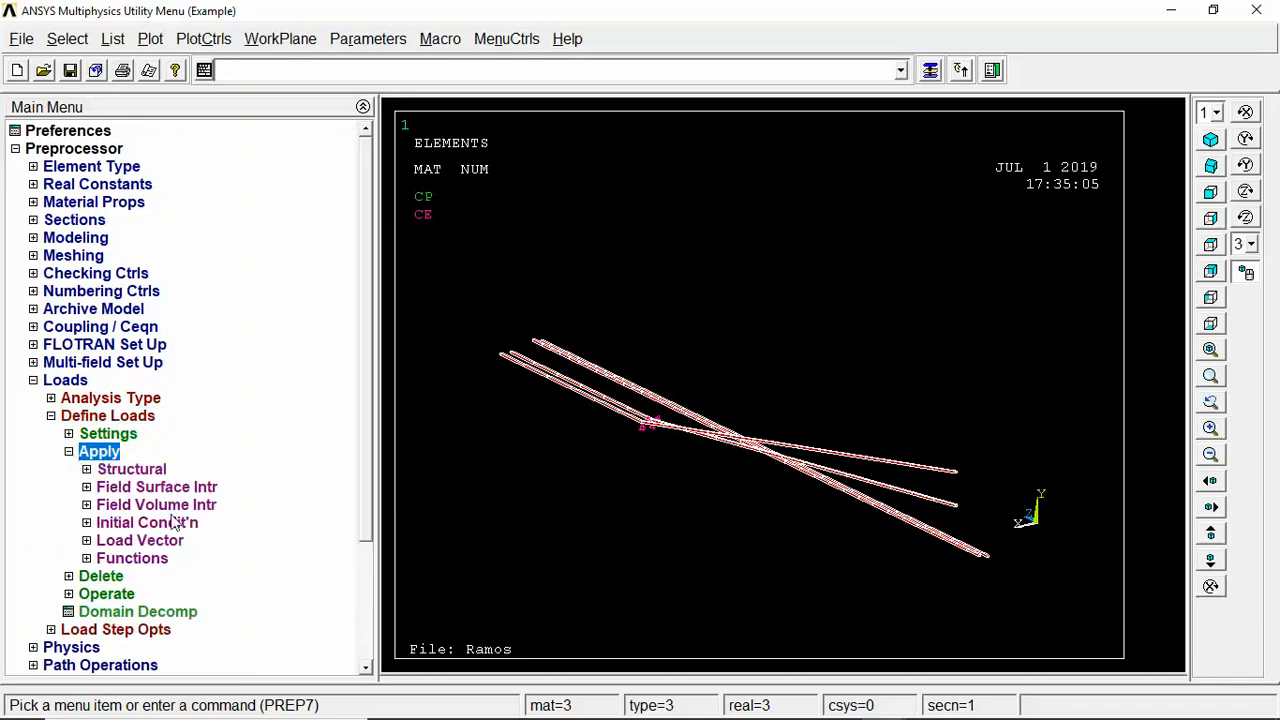
left_click(87, 469)
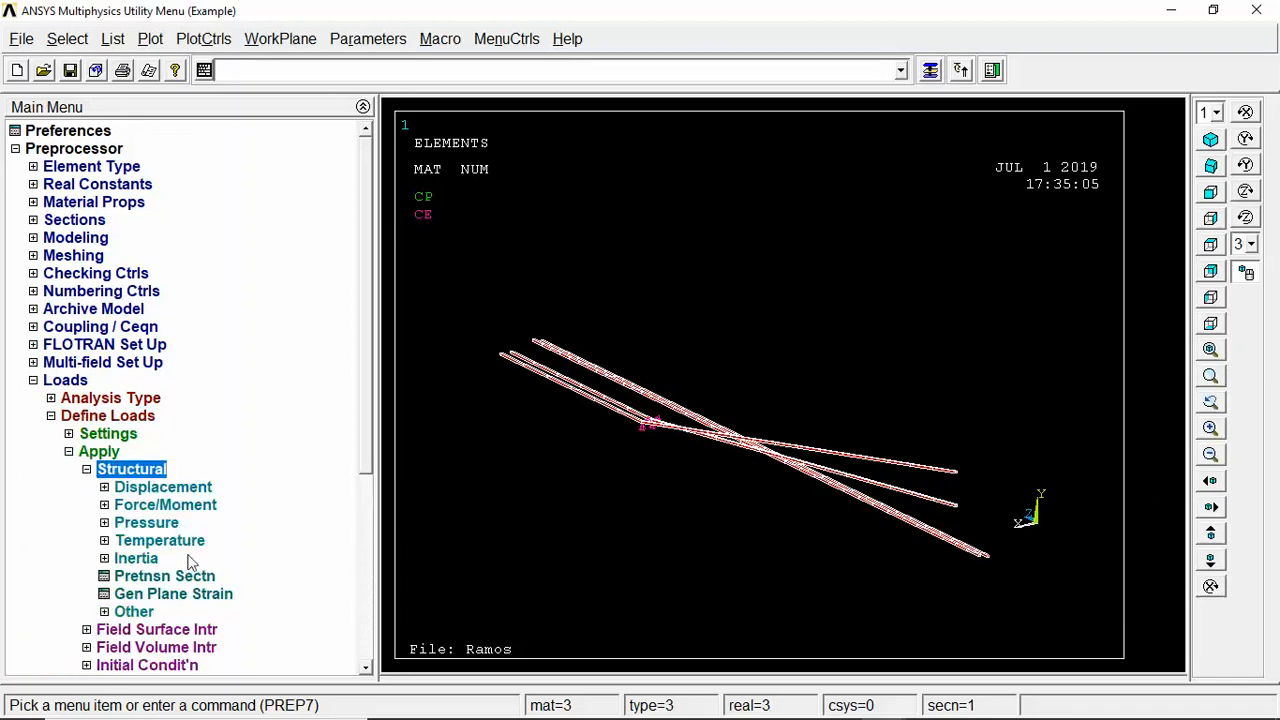
left_click(105, 540)
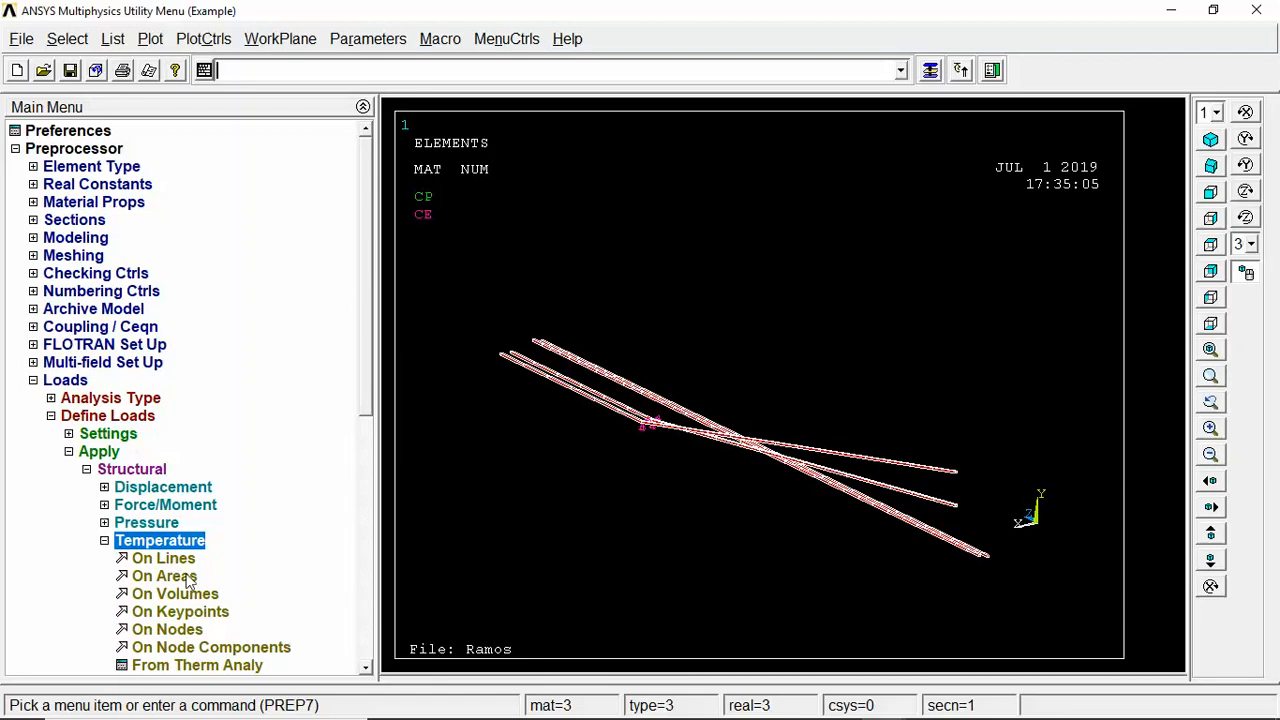
left_click_drag(366, 400, 374, 448)
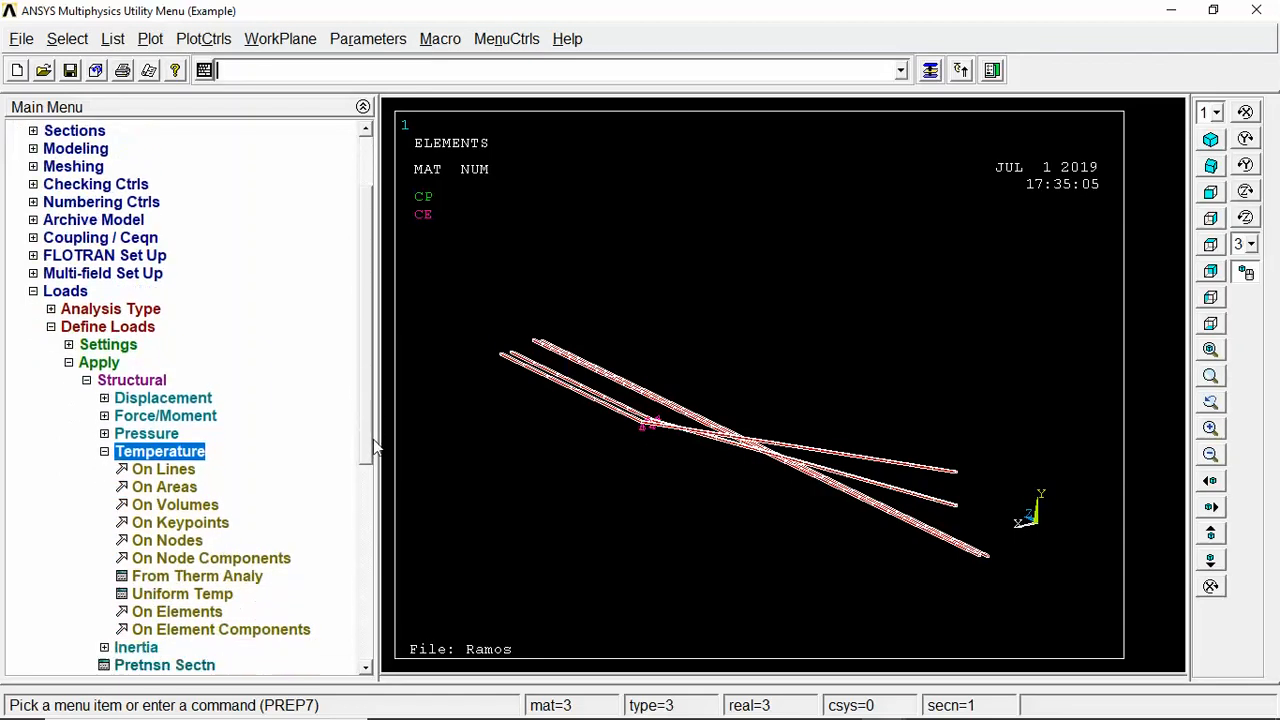
left_click(168, 470)
left_click(878, 515)
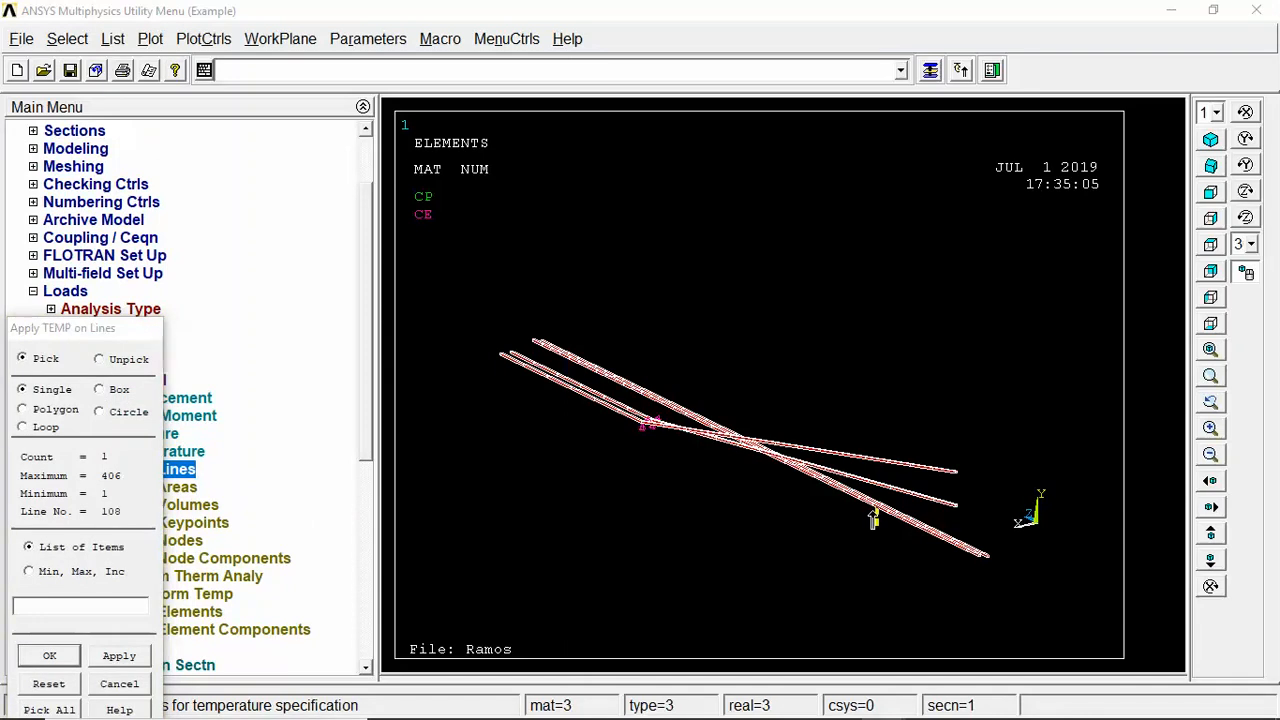
left_click_drag(337, 178, 523, 132)
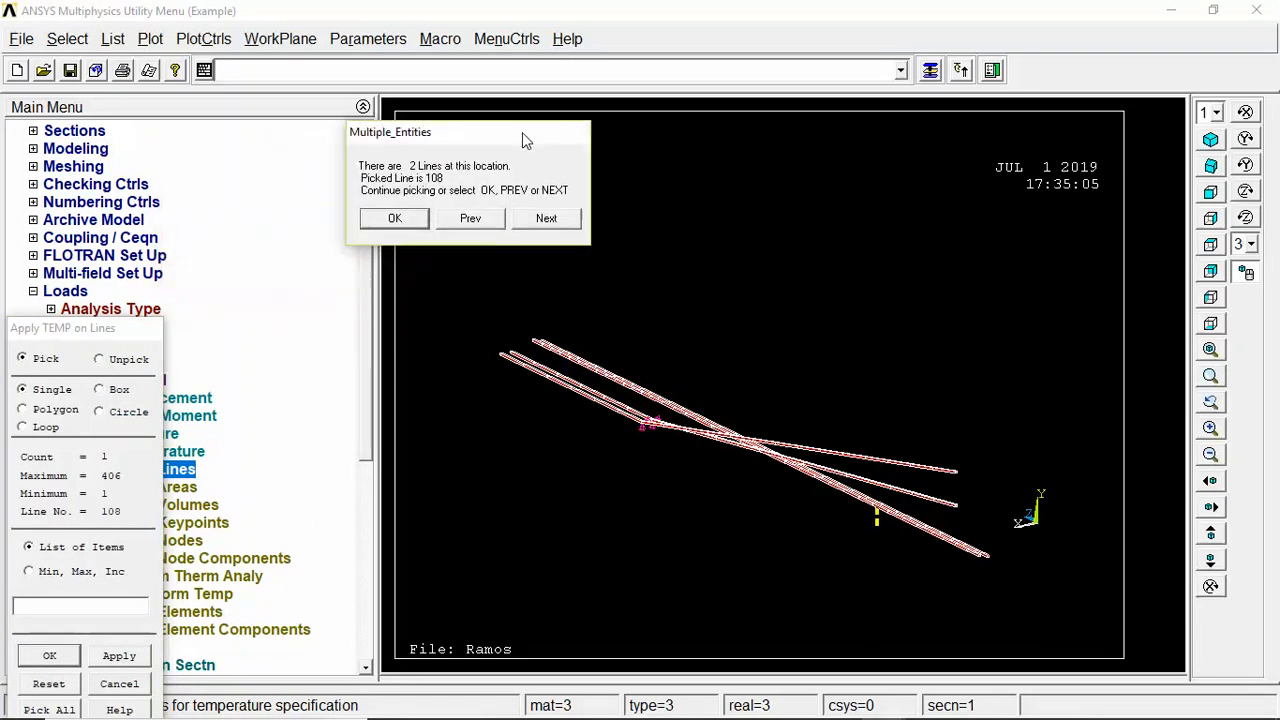
left_click_drag(418, 135, 373, 137)
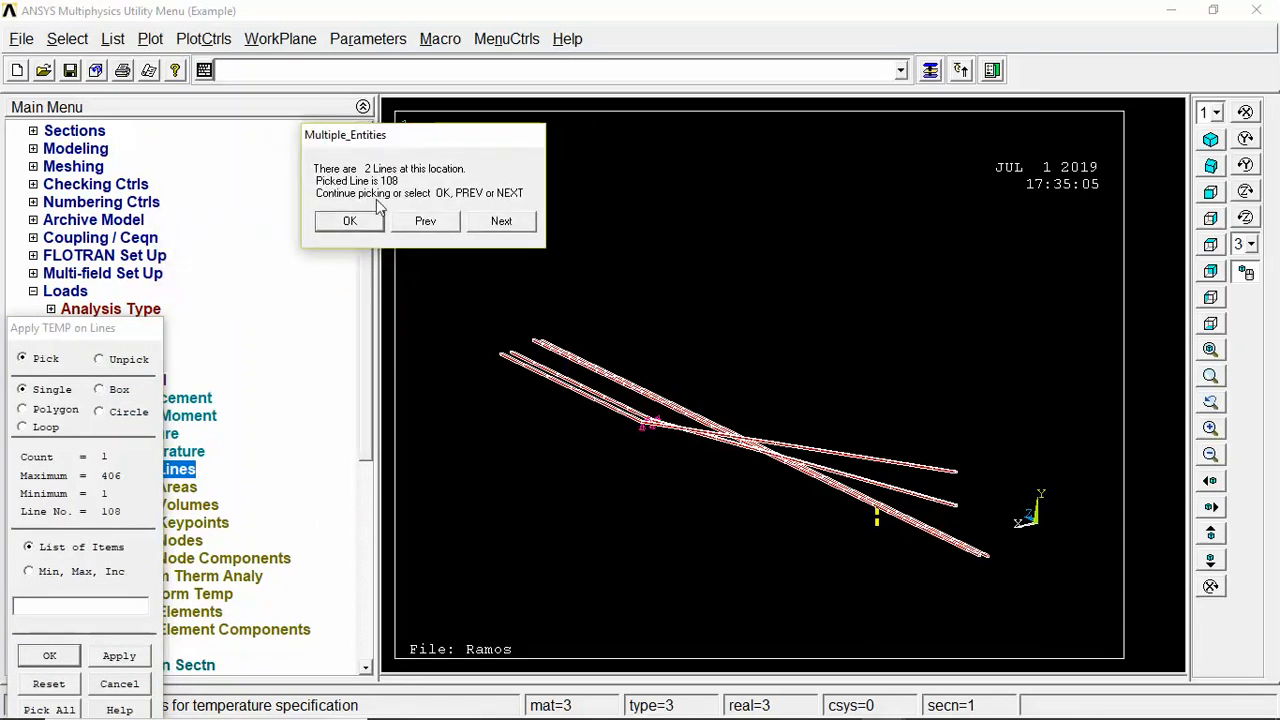
left_click(373, 229)
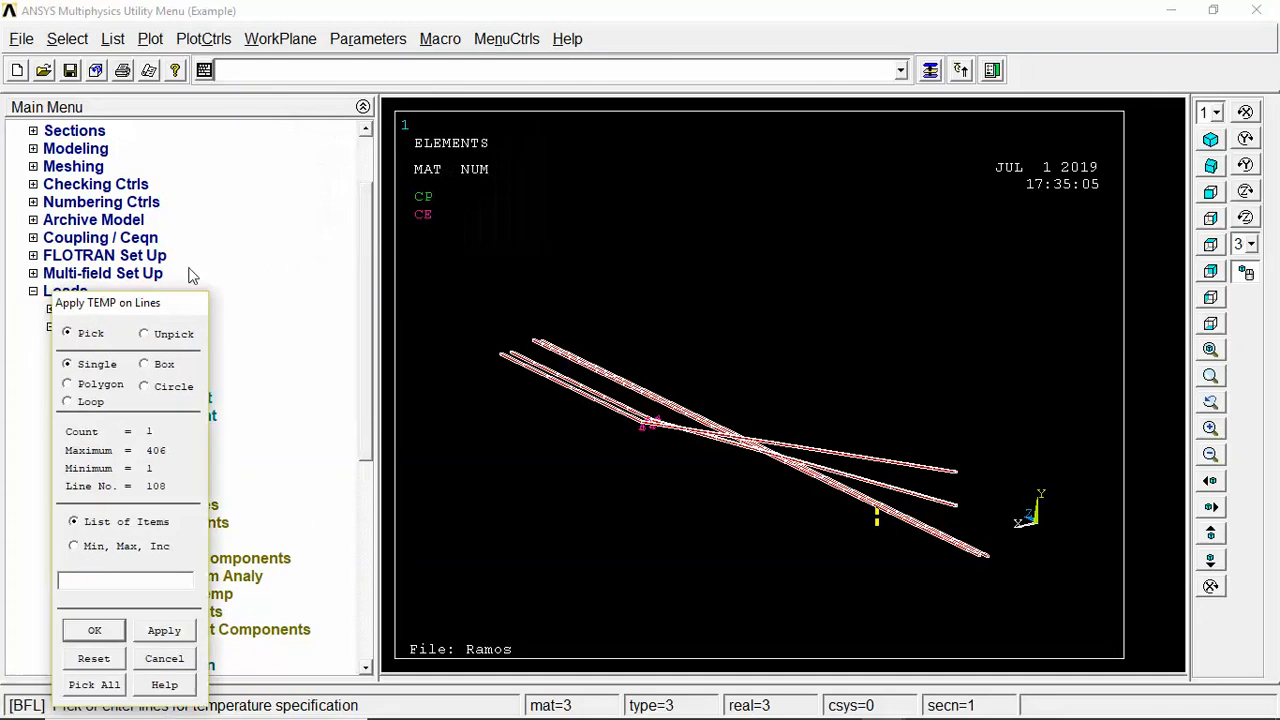
left_click(290, 521)
Unselect the lines attached to areas and plot the remaining lines
left_click(67, 38)
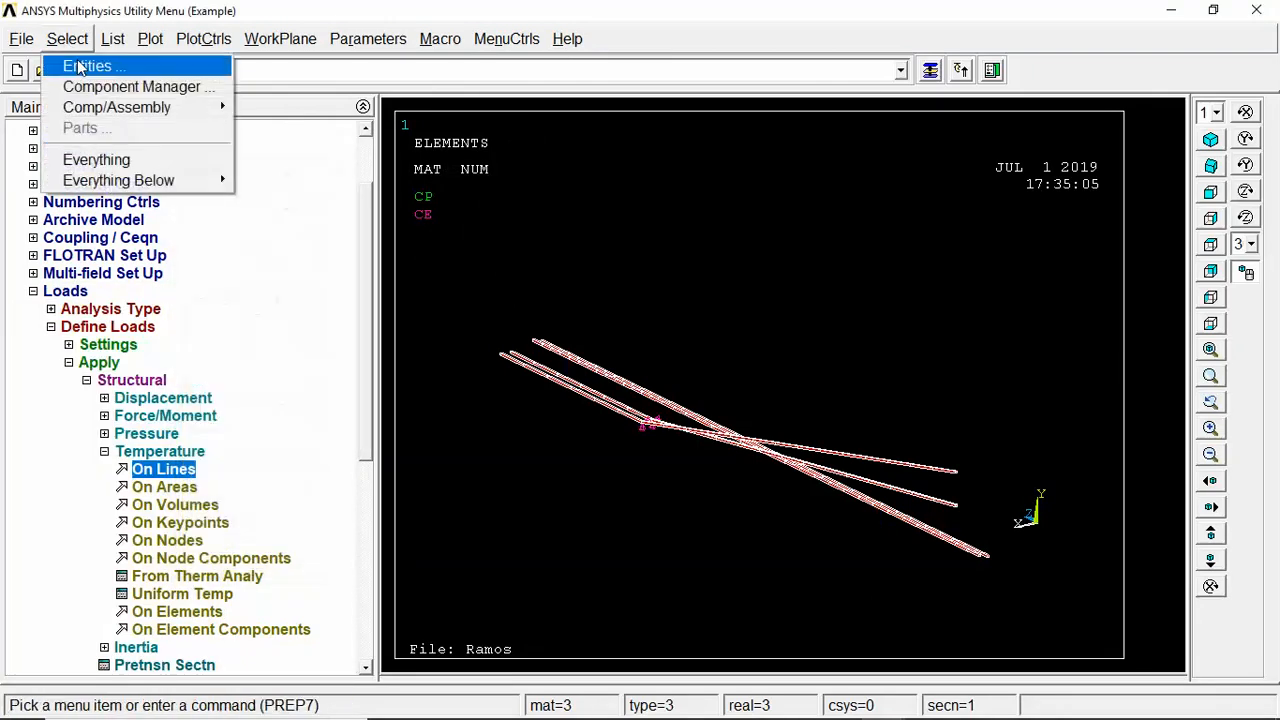
left_click(86, 63)
left_click(1116, 111)
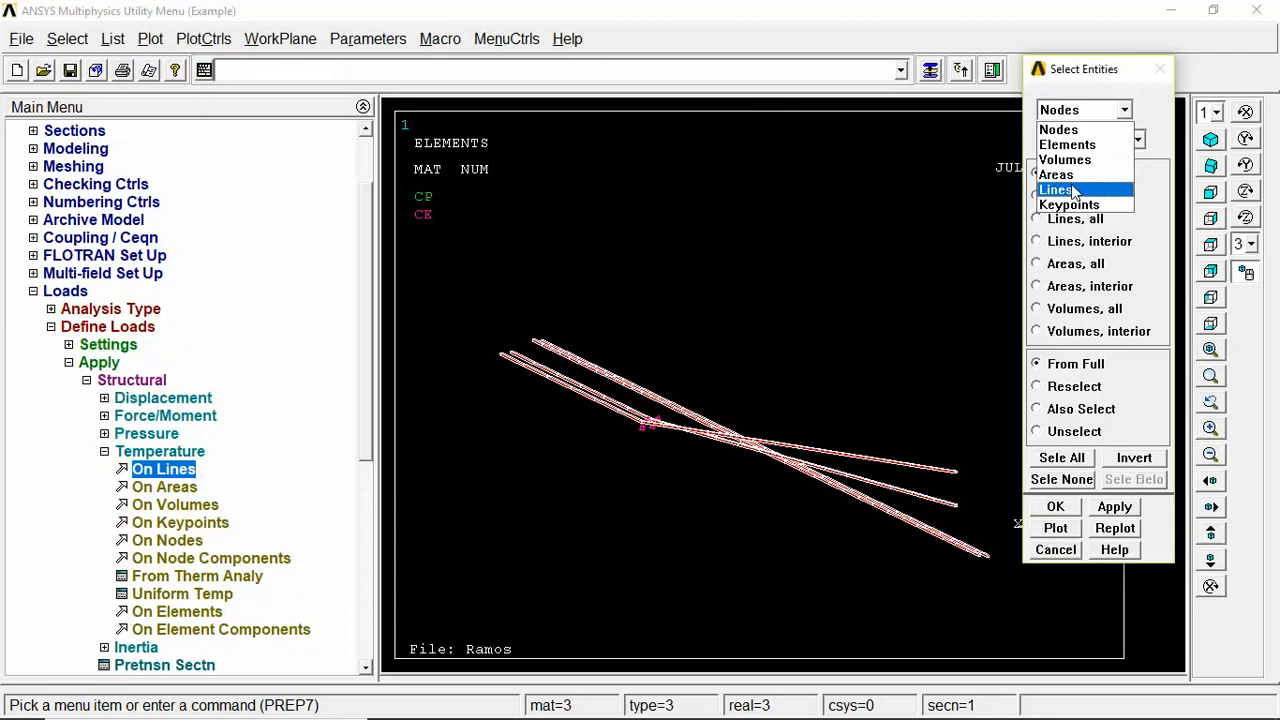
left_click(1073, 190)
left_click(1071, 145)
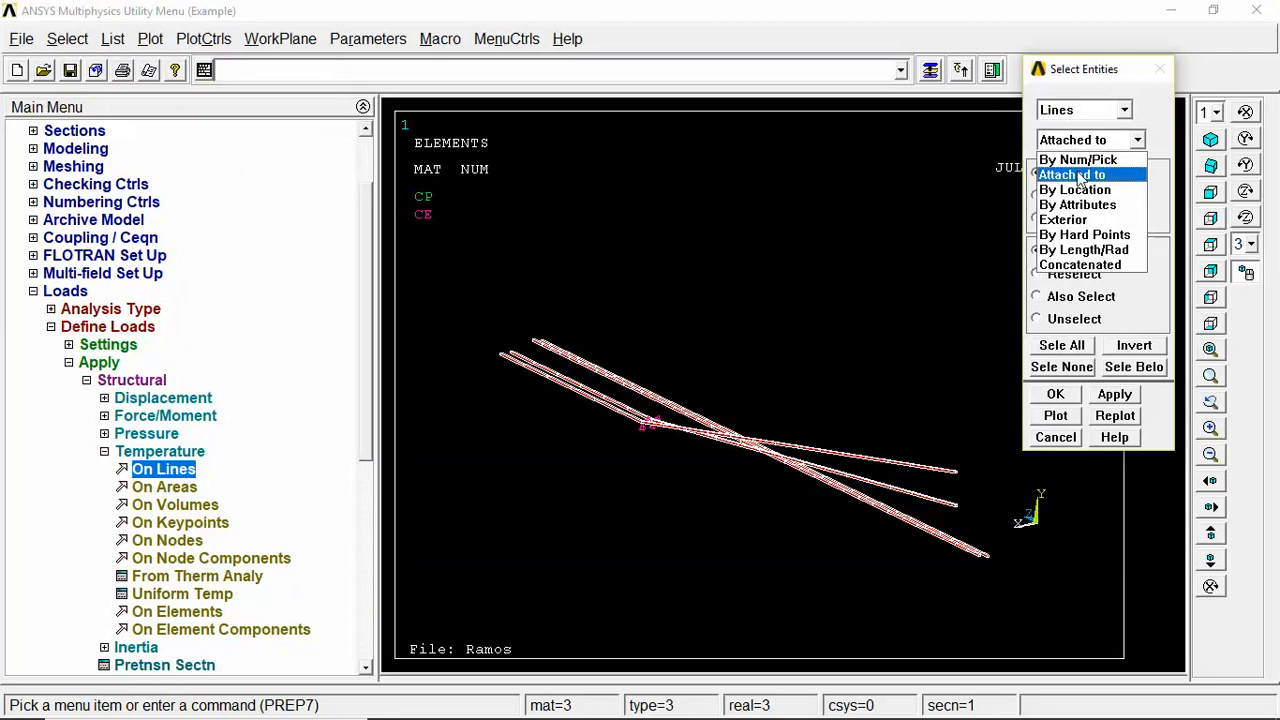
left_click(1074, 176)
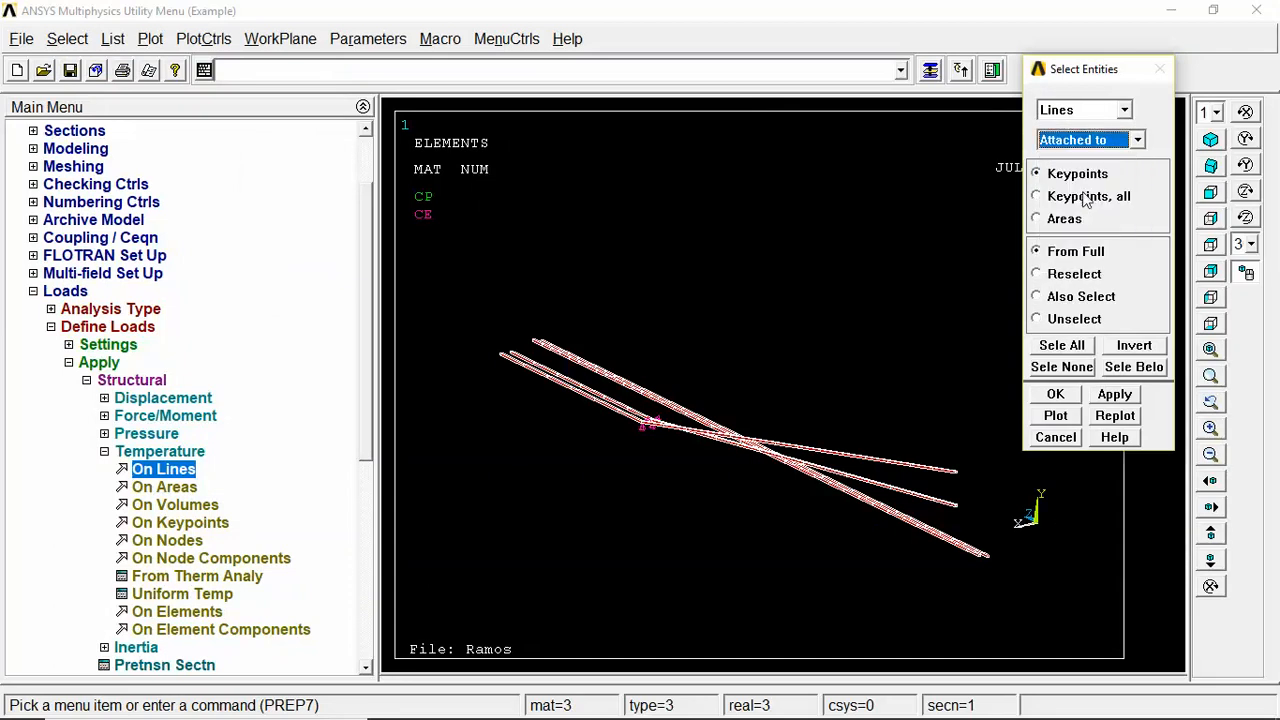
left_click(1064, 218)
left_click(1056, 320)
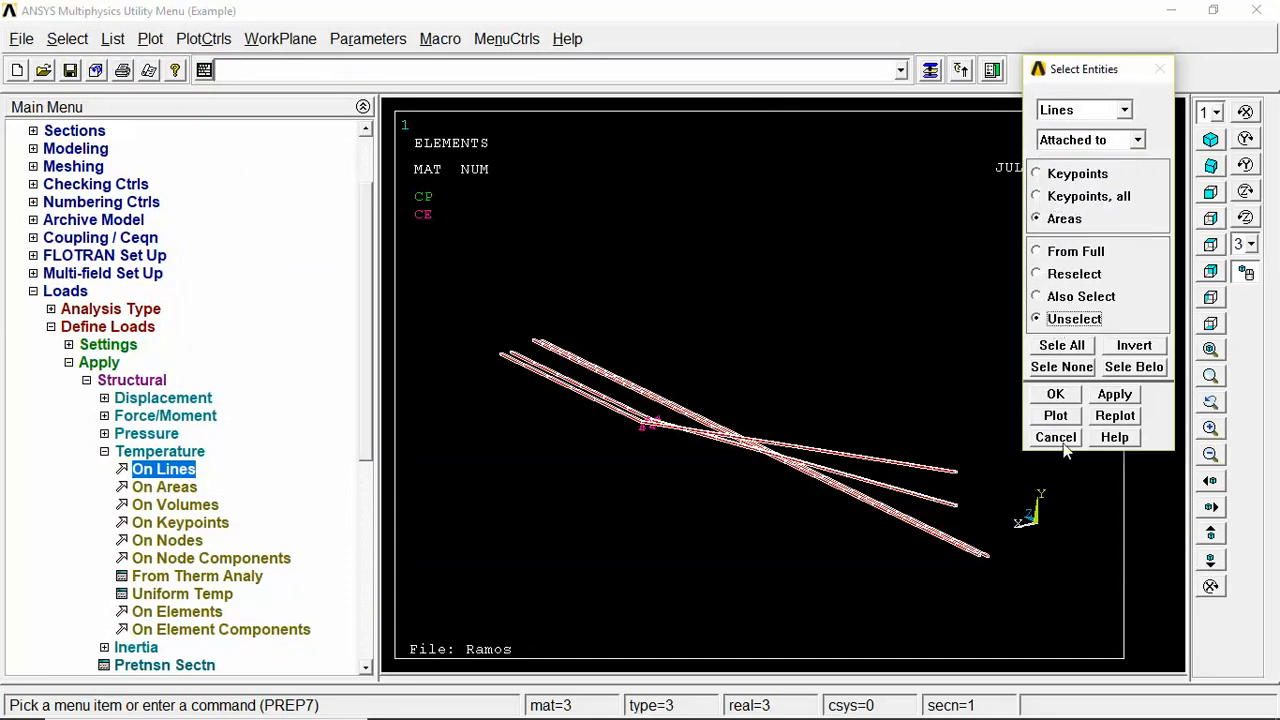
left_click(1055, 394)
left_click(150, 38)
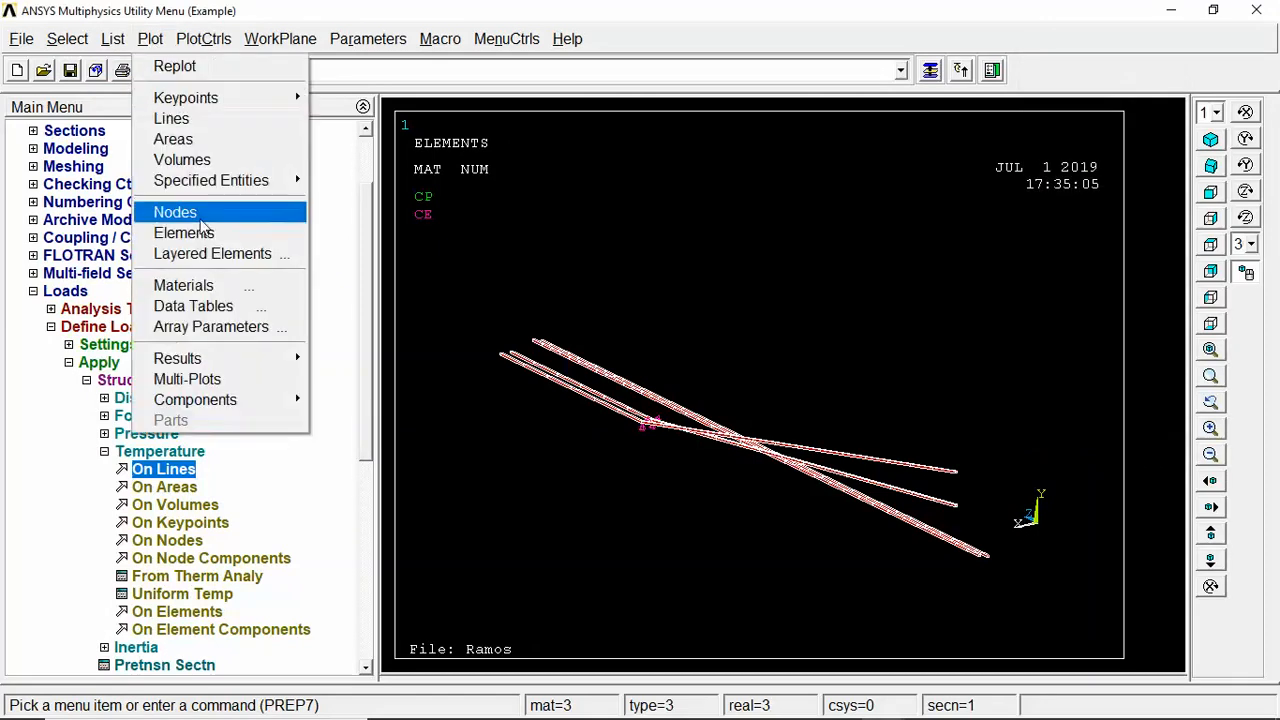
left_click(186, 118)
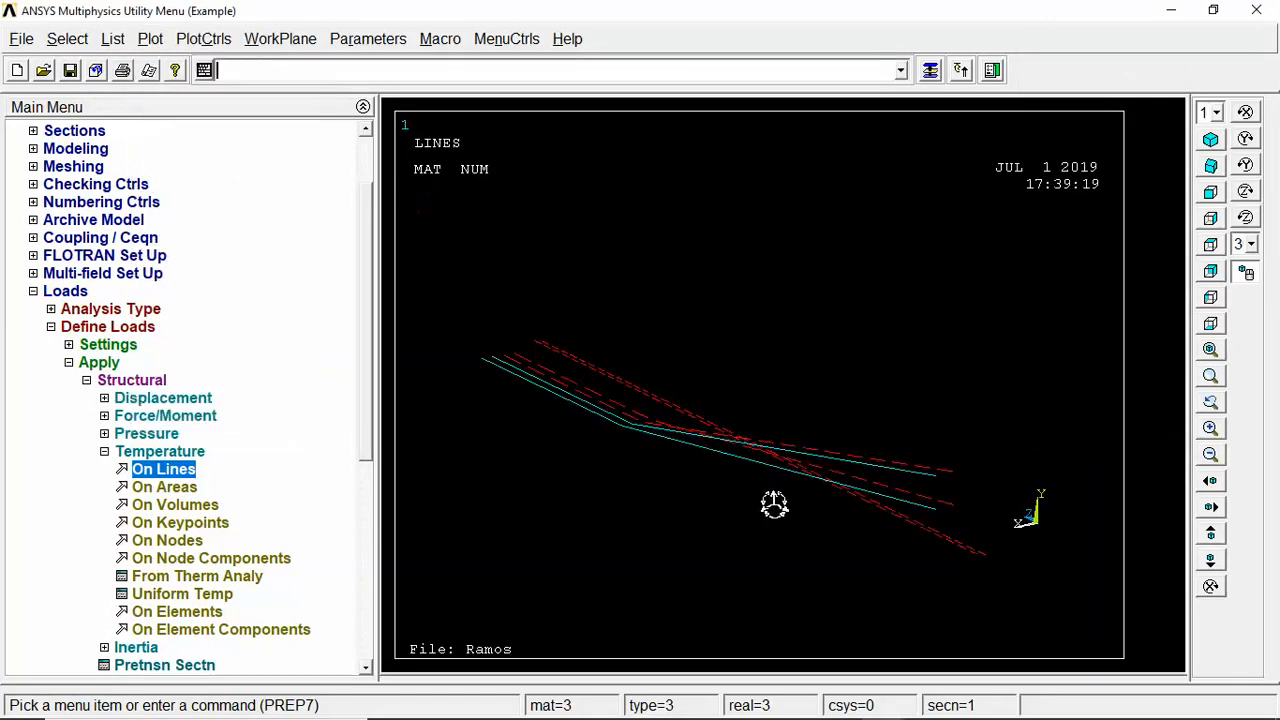
Unselect the solid cyan lines beside the dashed red tendon lines with a box pick, and replot the lines
right_click_drag(774, 504, 640, 523, "ctrl")
left_click(67, 38)
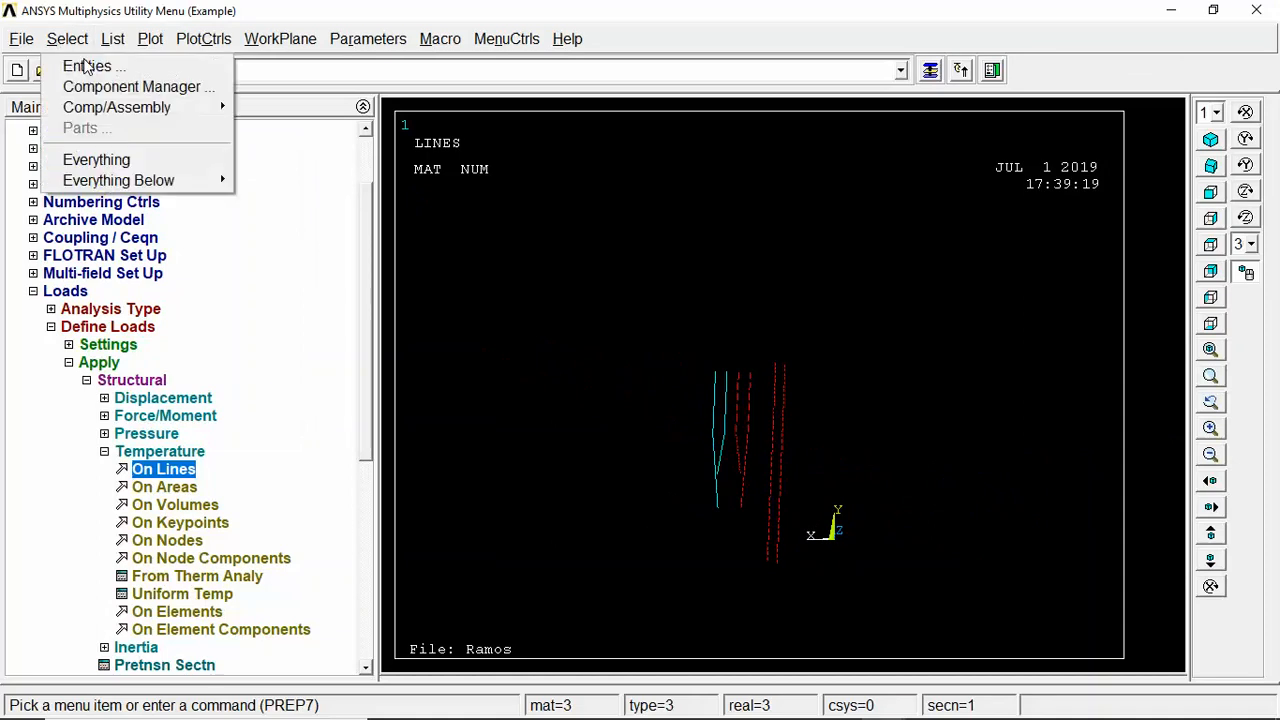
left_click(86, 63)
left_click(1100, 140)
left_click(1095, 157)
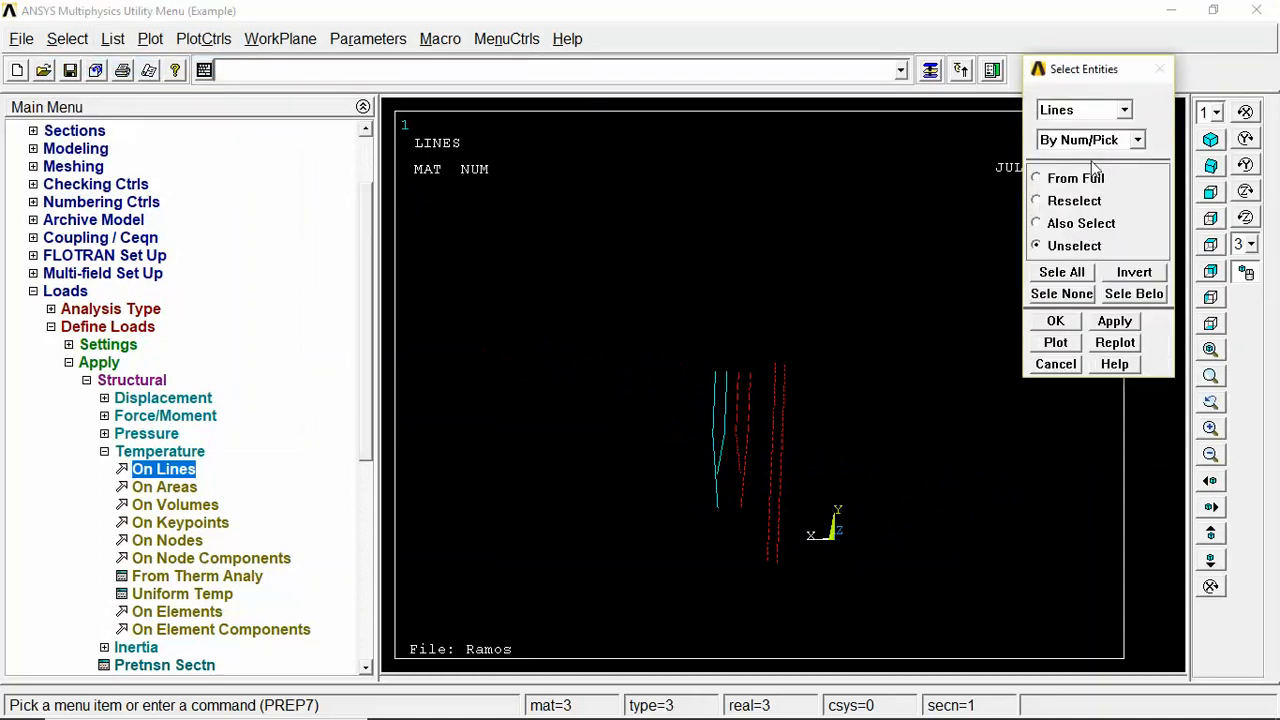
left_click(1055, 321)
left_click(117, 389)
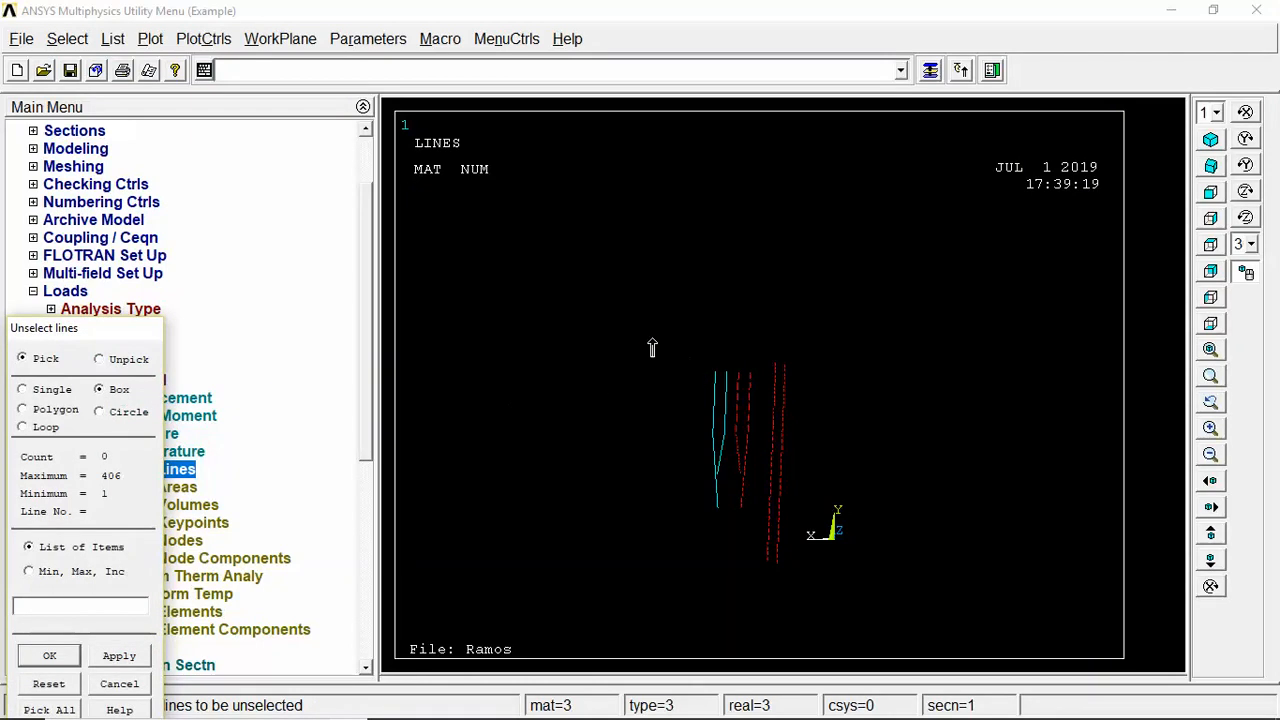
left_click_drag(648, 345, 735, 556)
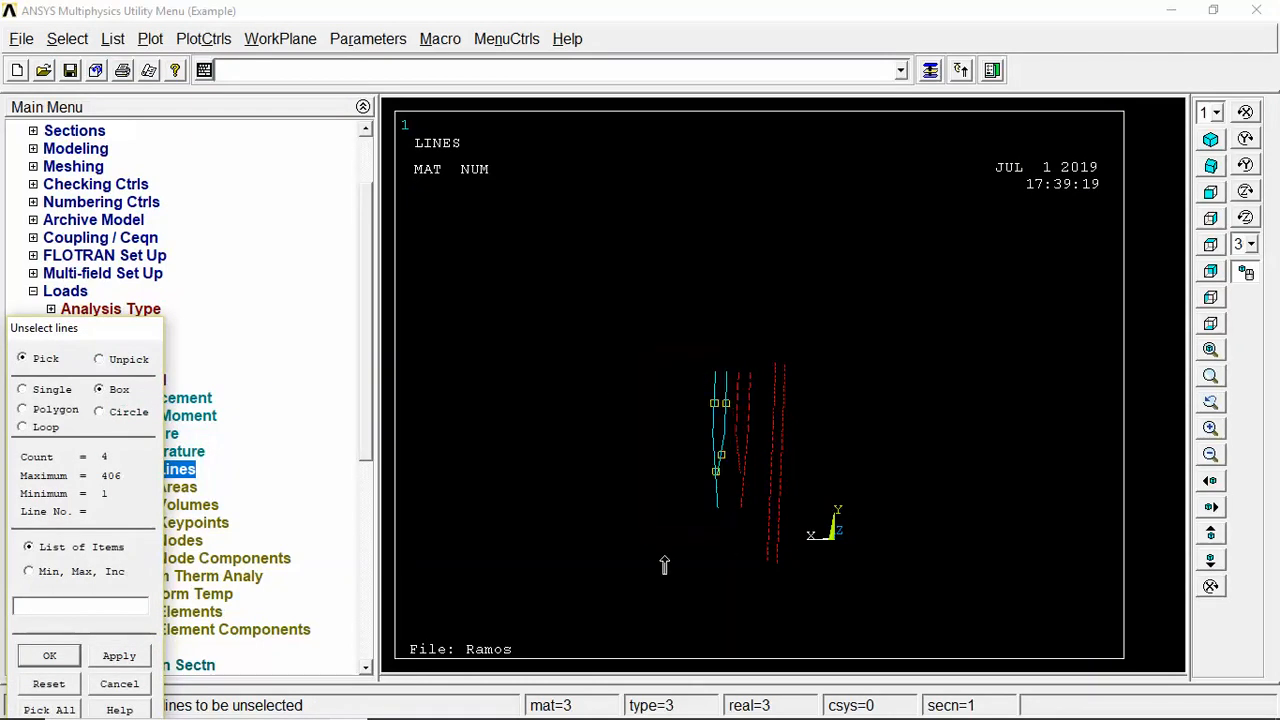
left_click(50, 660)
left_click(152, 42)
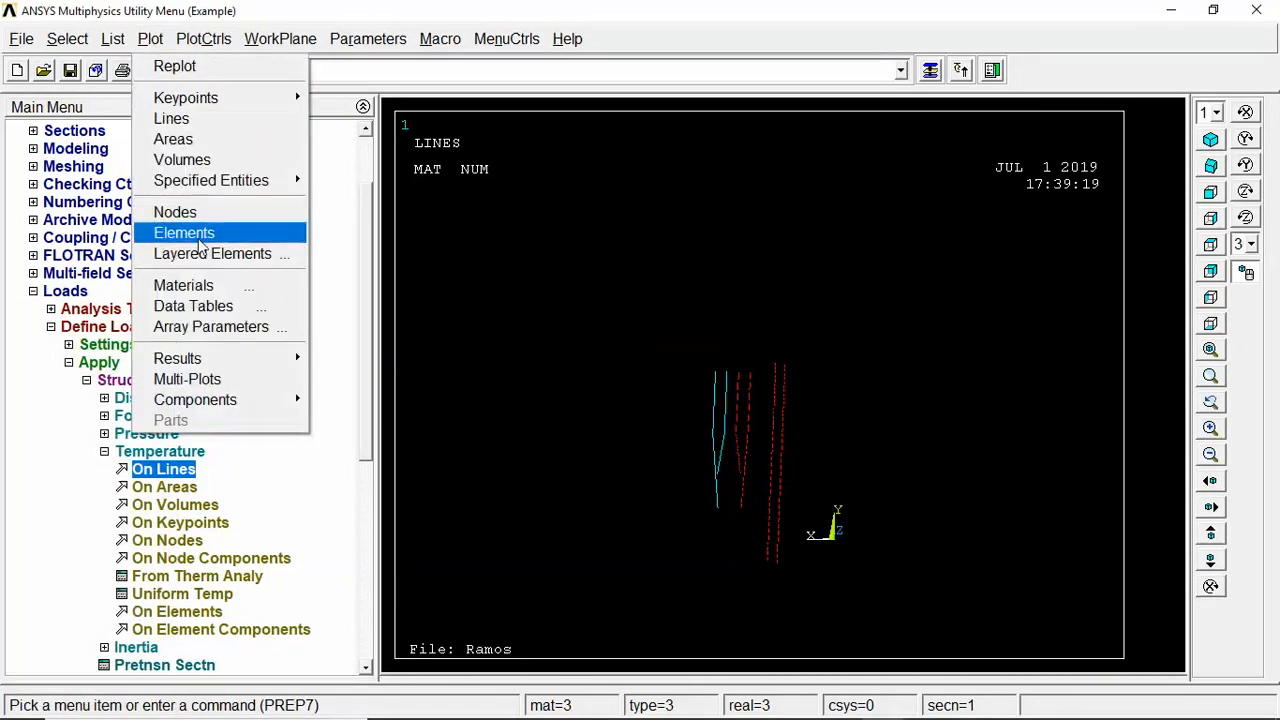
left_click(214, 117)
mouse_move(640, 410)
right_mouse_down("ctrl")
mouse_move(677, 487)
mouse_move(722, 500)
mouse_move(671, 495)
right_mouse_up("ctrl")
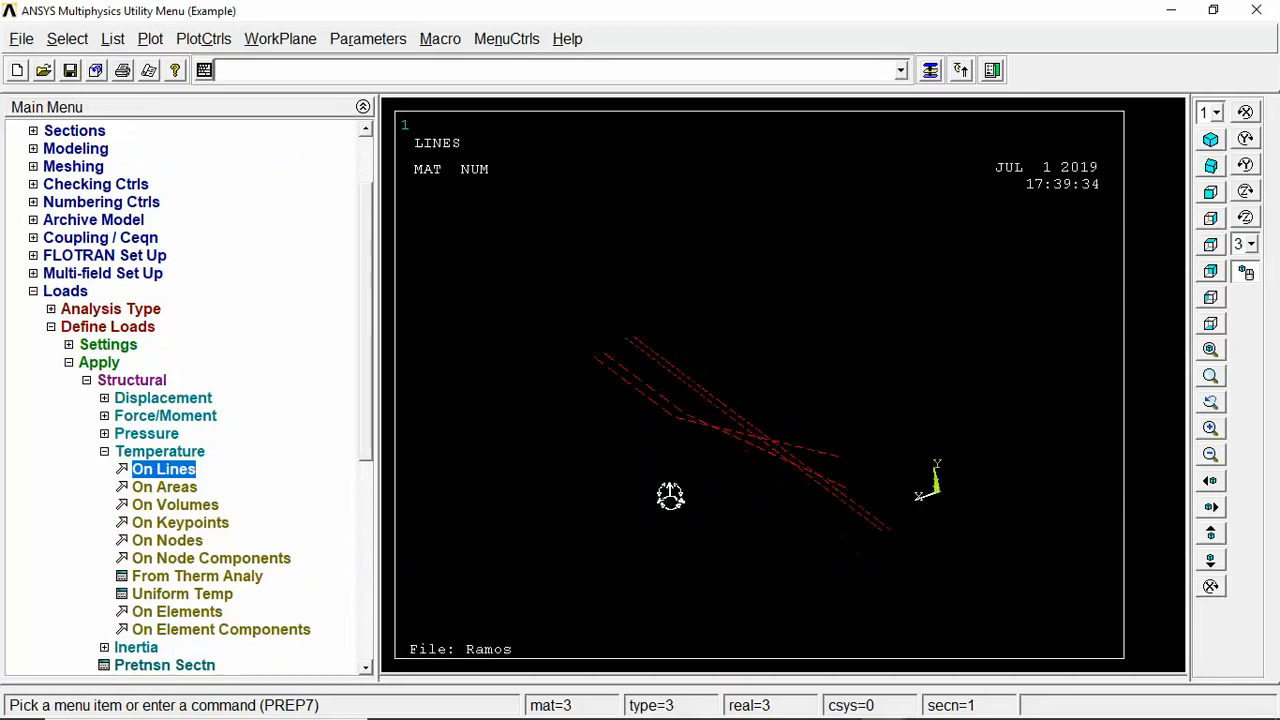
left_click(163, 476)
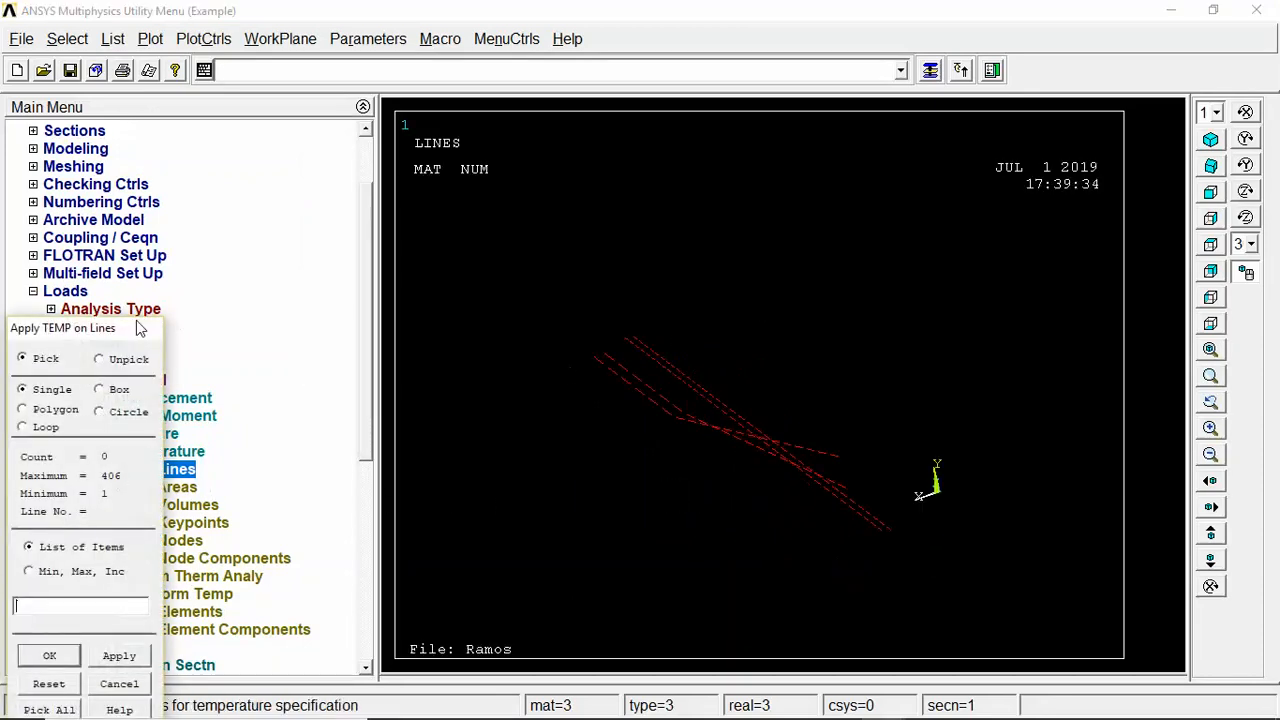
left_click(100, 390)
left_click_drag(946, 282, 568, 586)
left_click(49, 655)
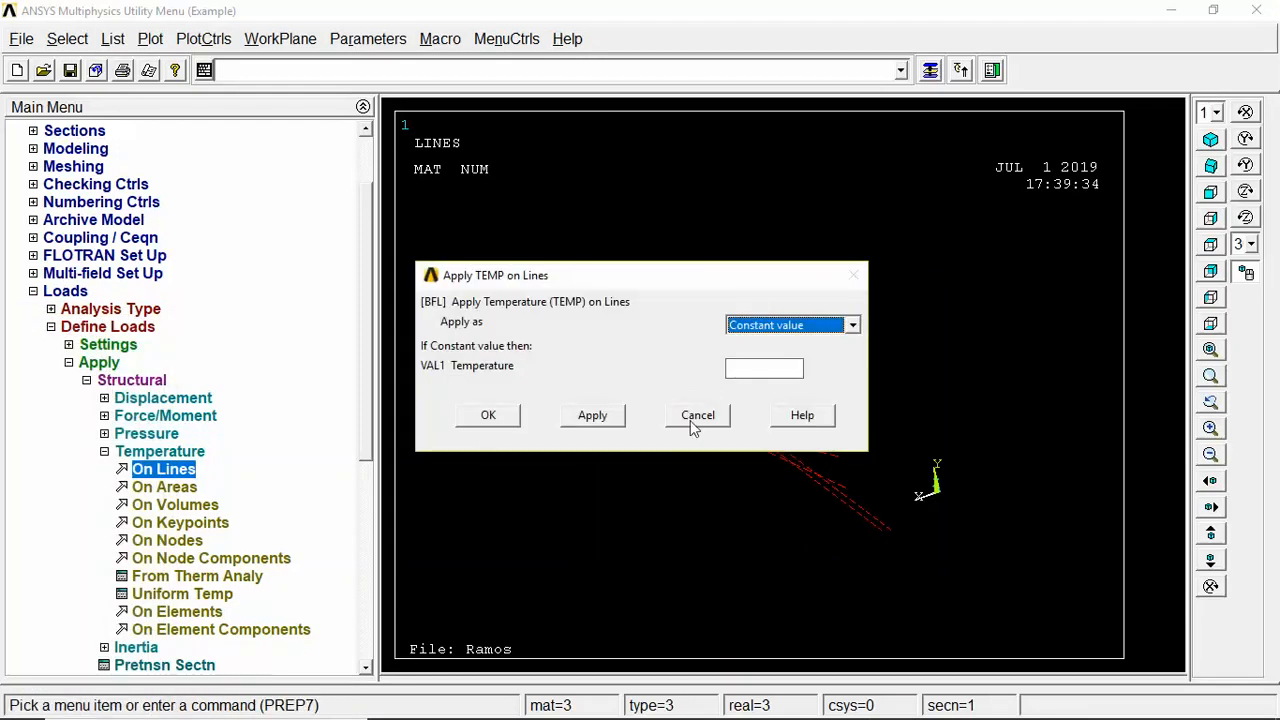
left_click_drag(690, 420, 661, 371)
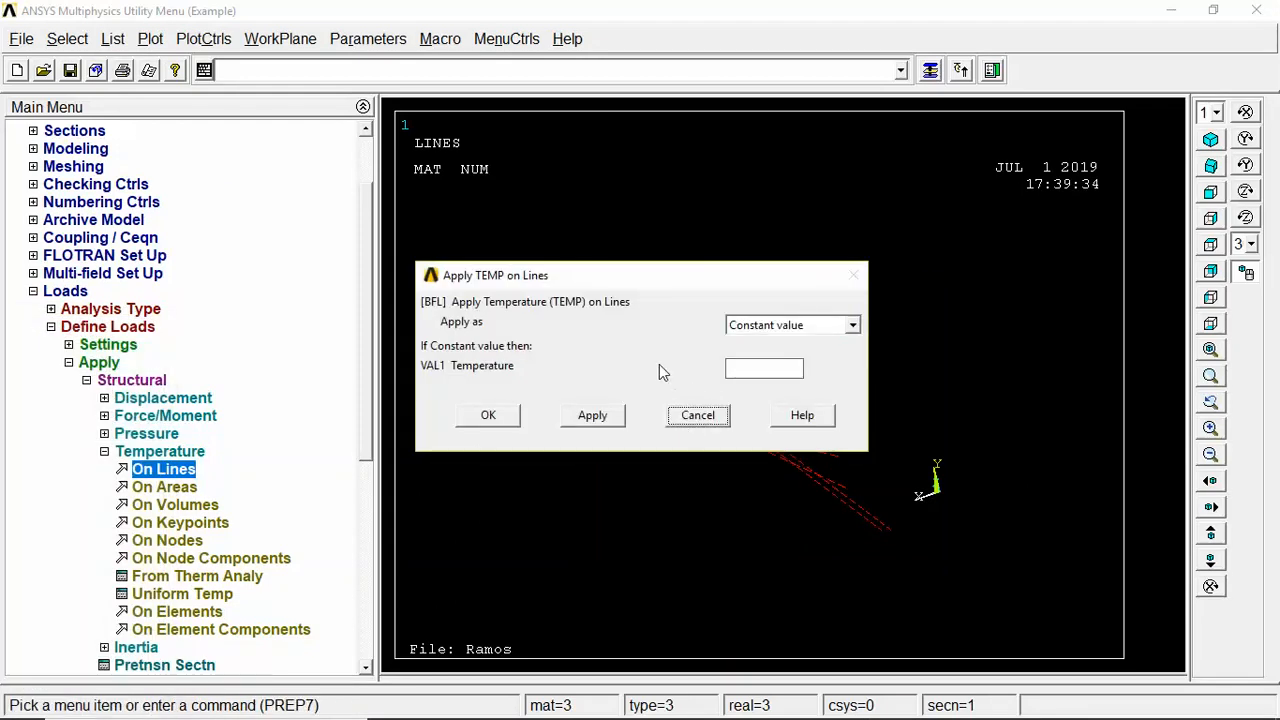
left_click(718, 416)
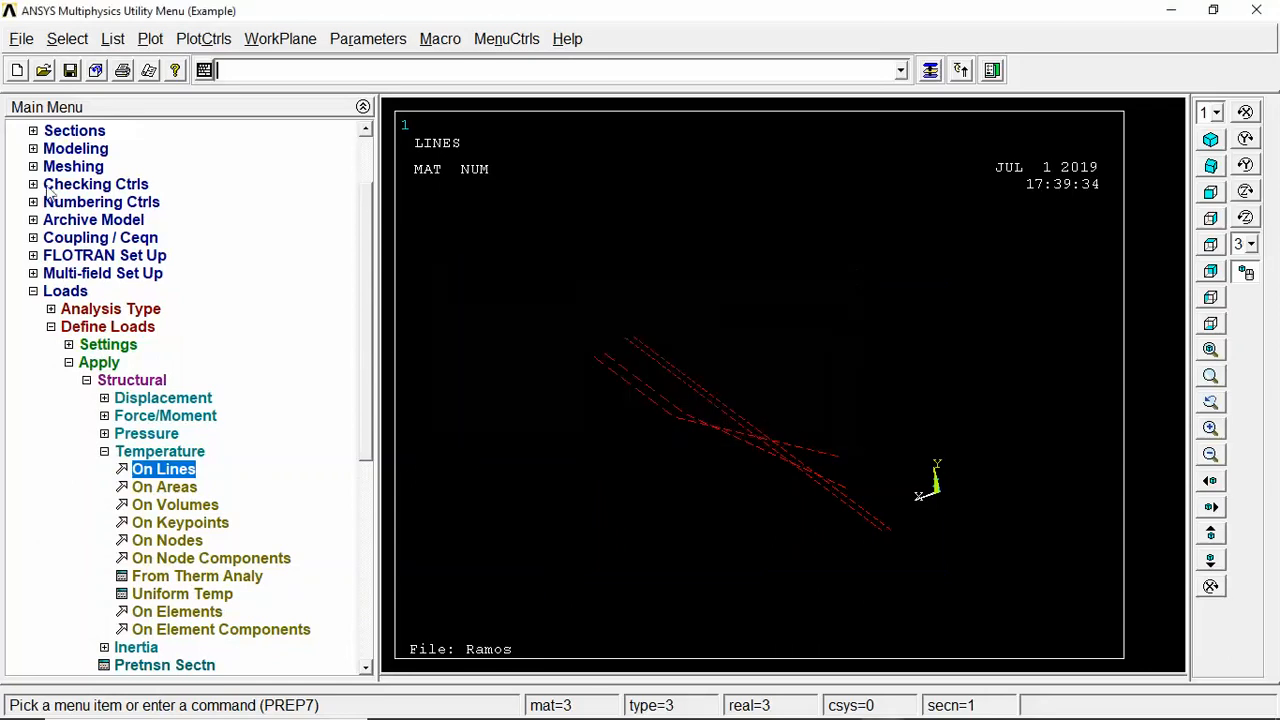
Define the isotropic secant thermal expansion coefficient of material model 3 with ALPX 5E-005, and close the material definitions
left_click_drag(370, 329, 380, 243)
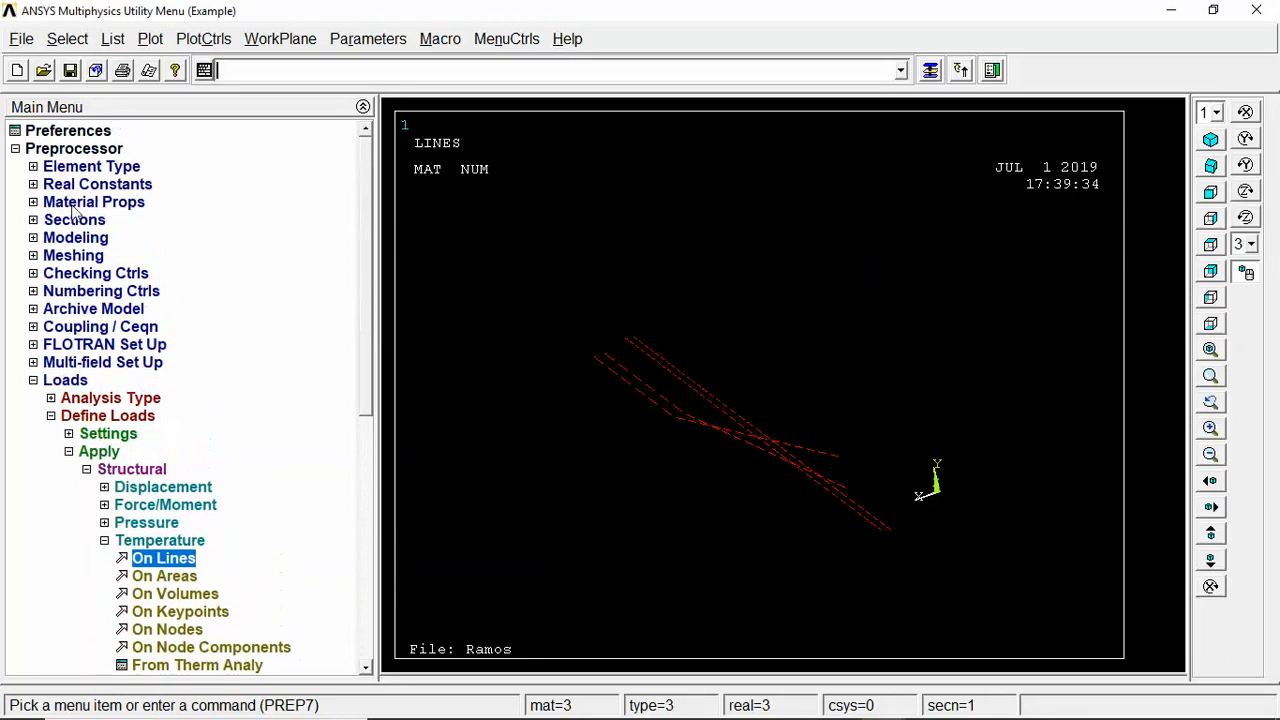
left_click(33, 204)
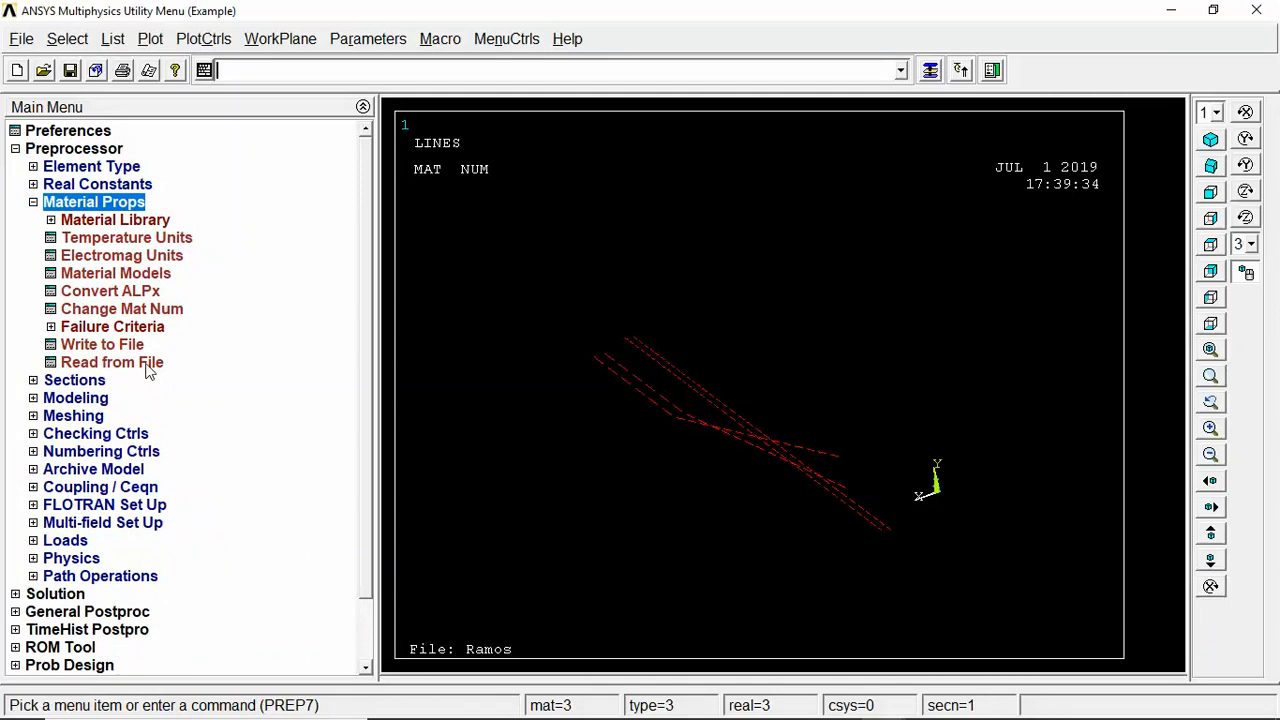
left_click(90, 277)
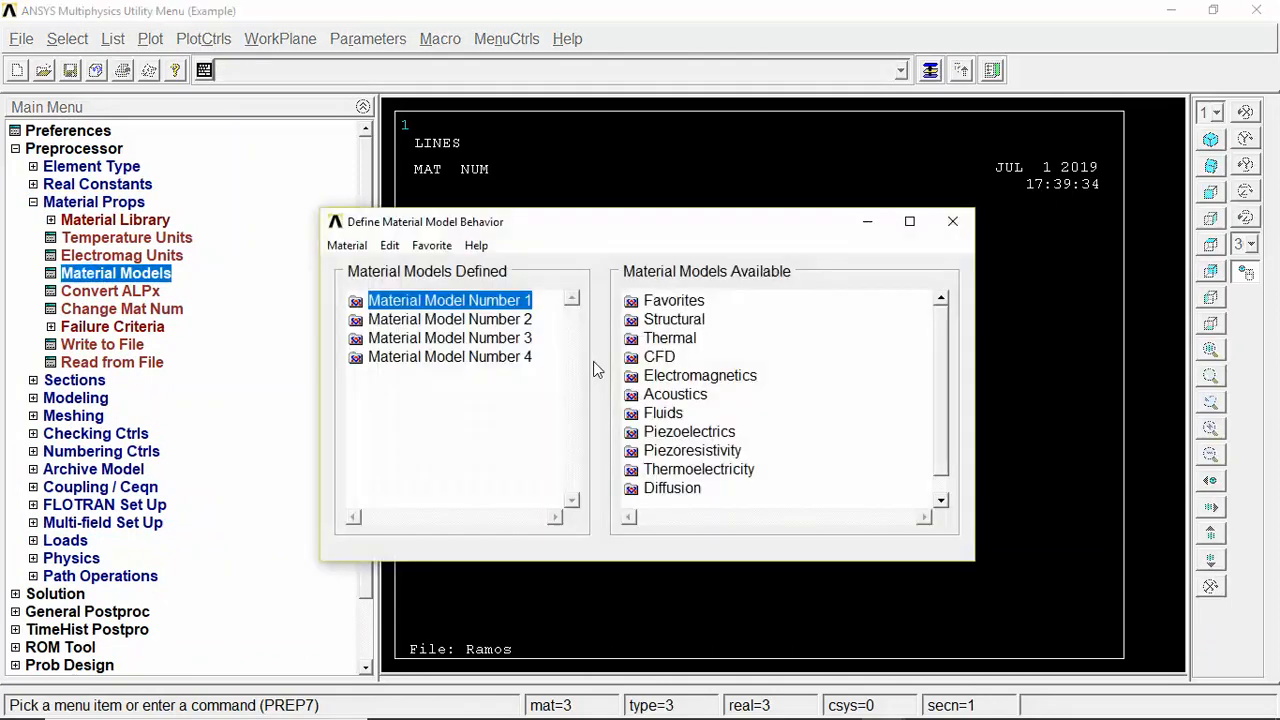
double_click(449, 339)
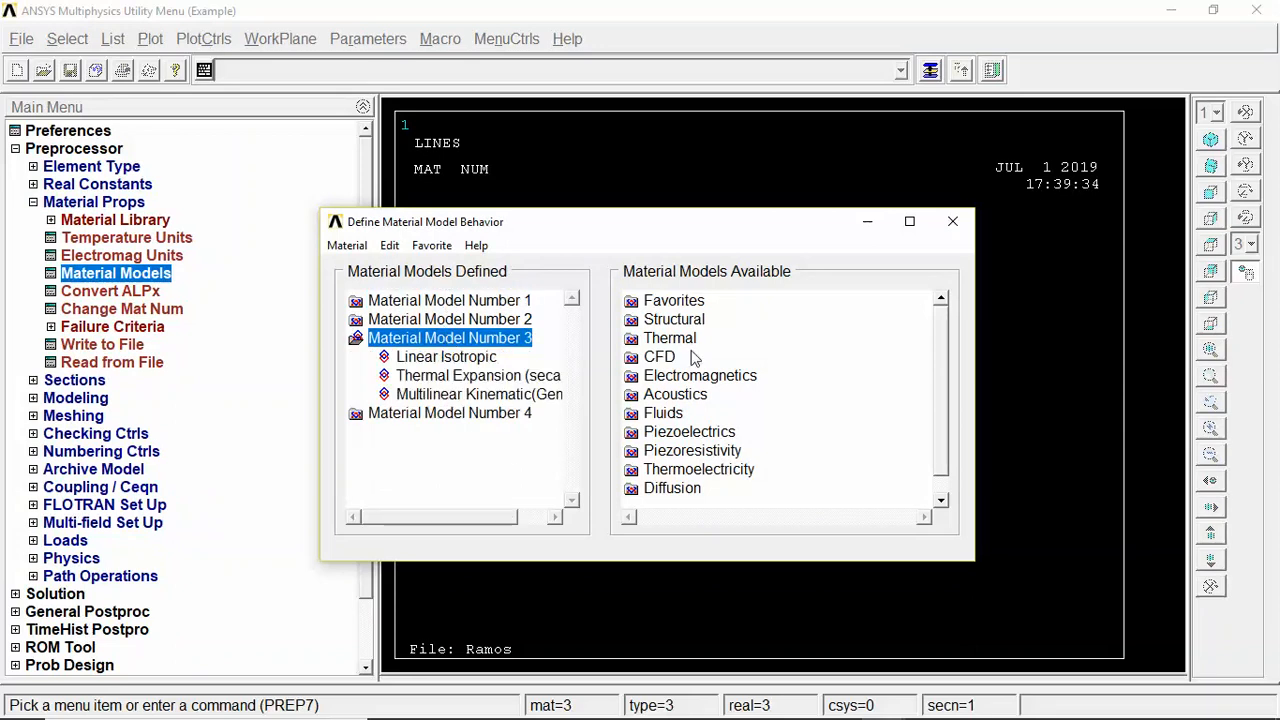
double_click(662, 320)
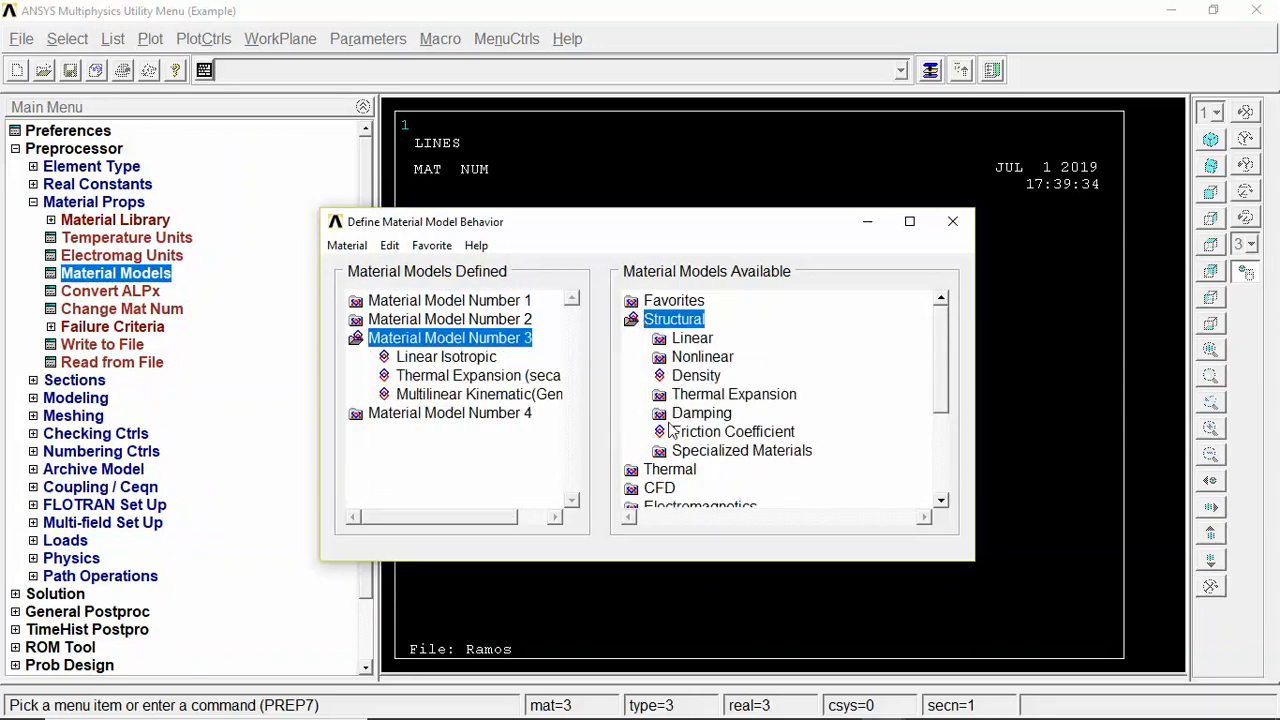
double_click(656, 398)
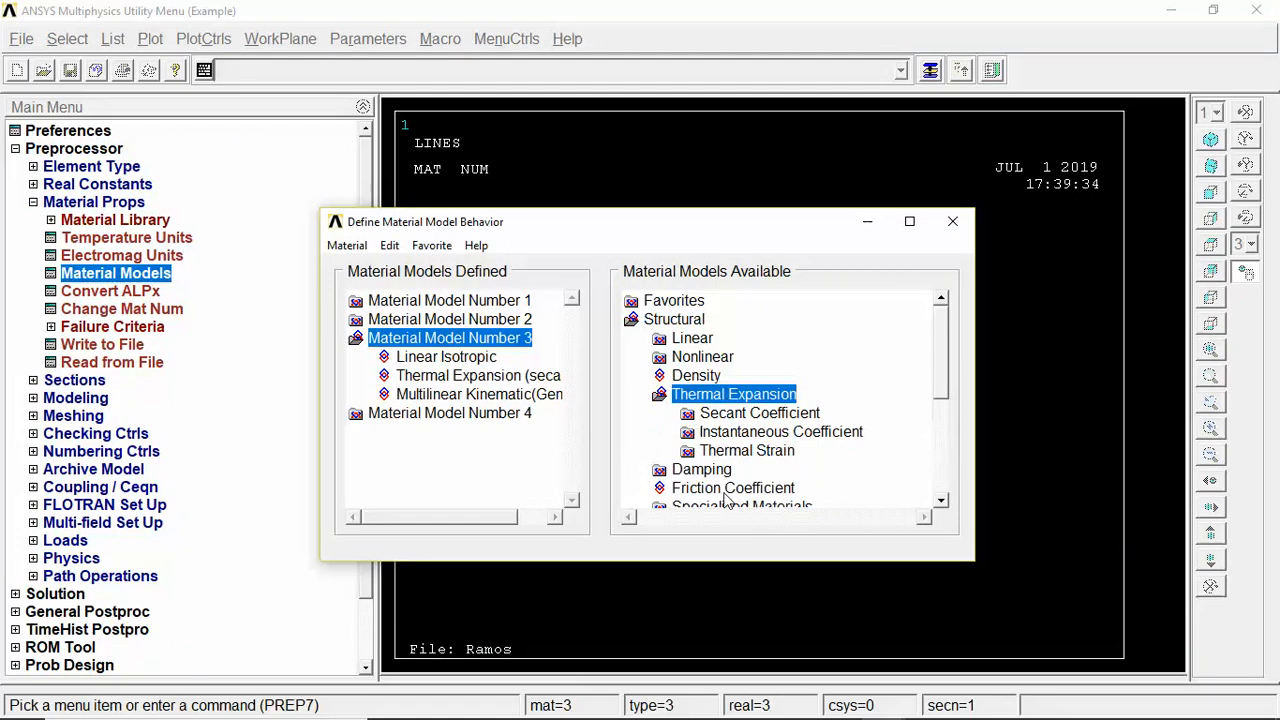
double_click(706, 418)
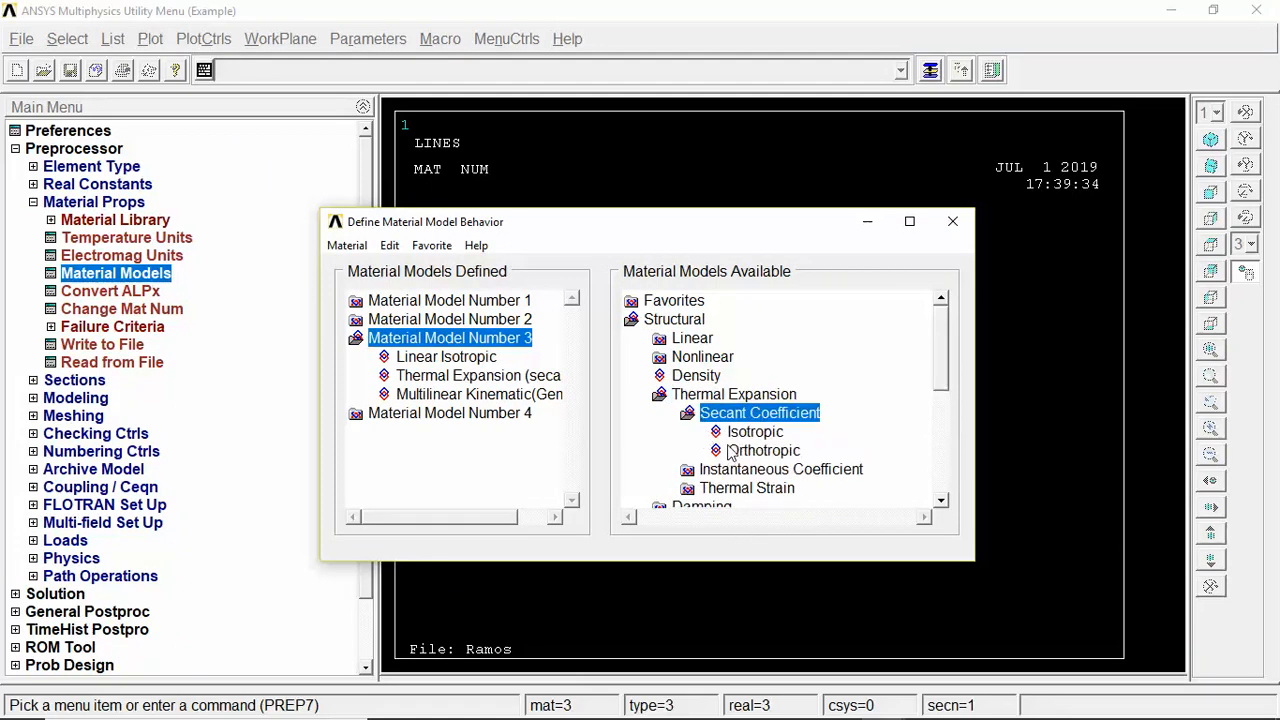
double_click(745, 432)
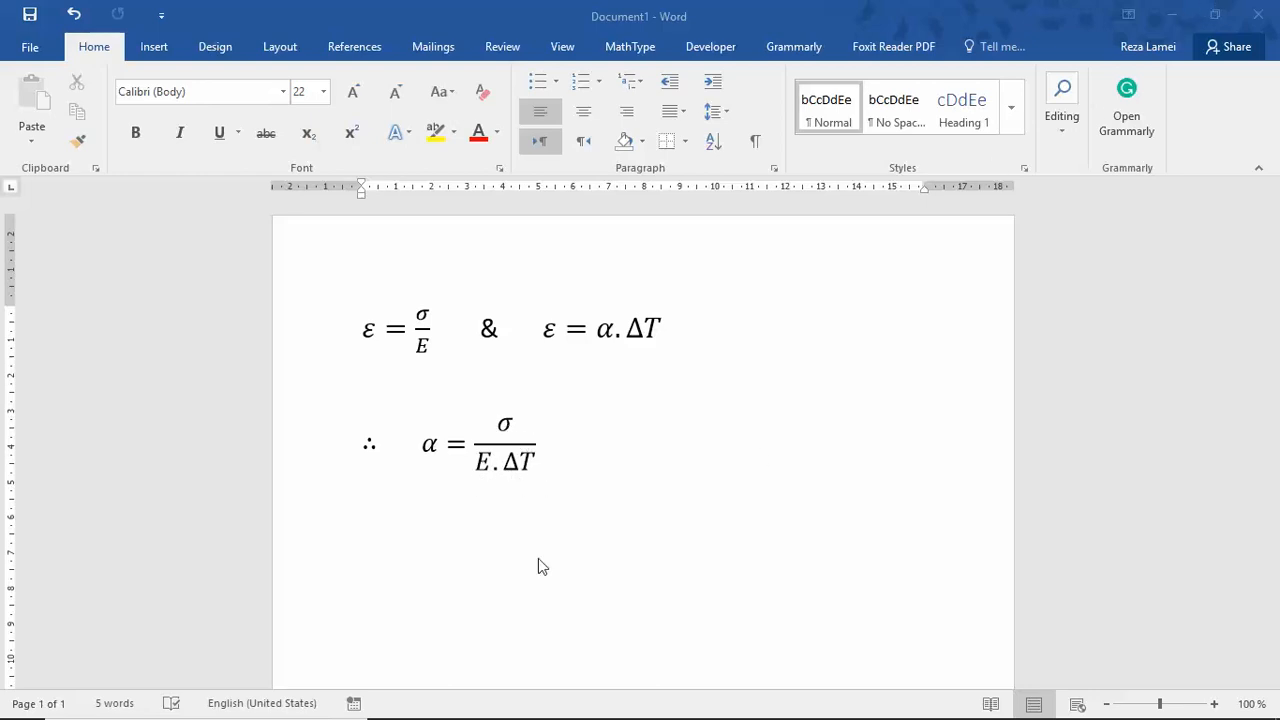
left_click(1167, 10)
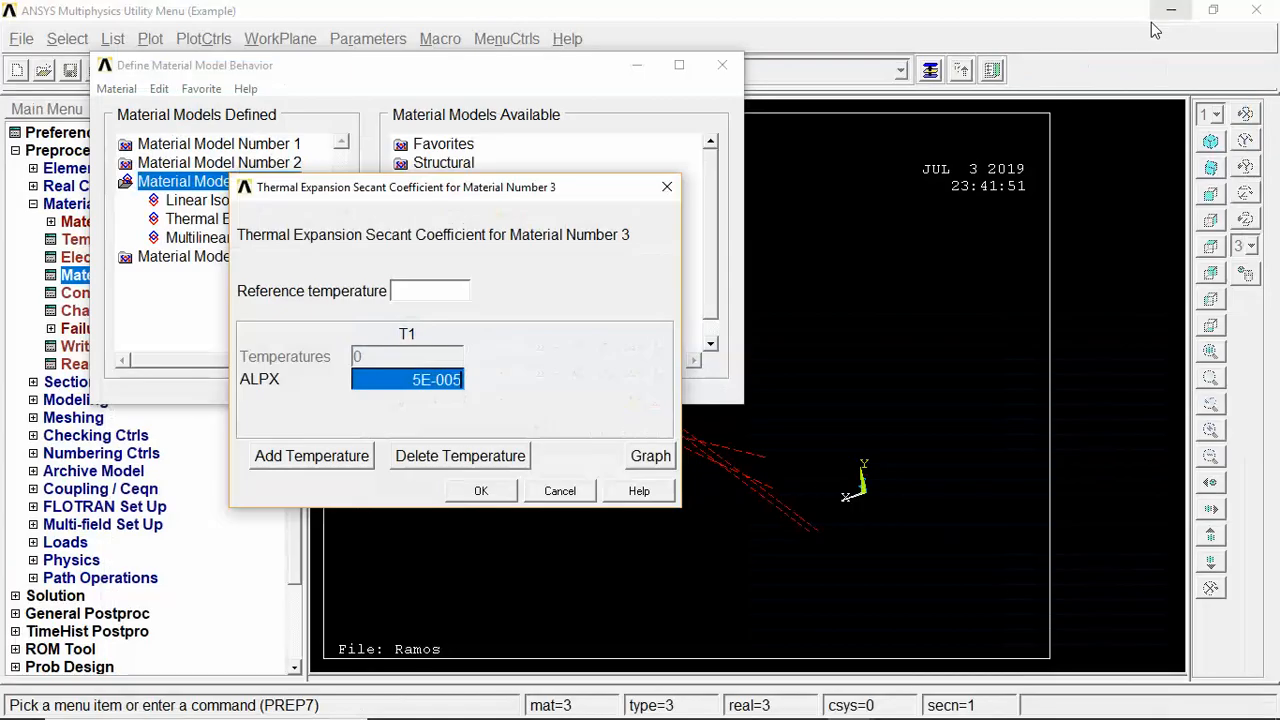
left_click(480, 492)
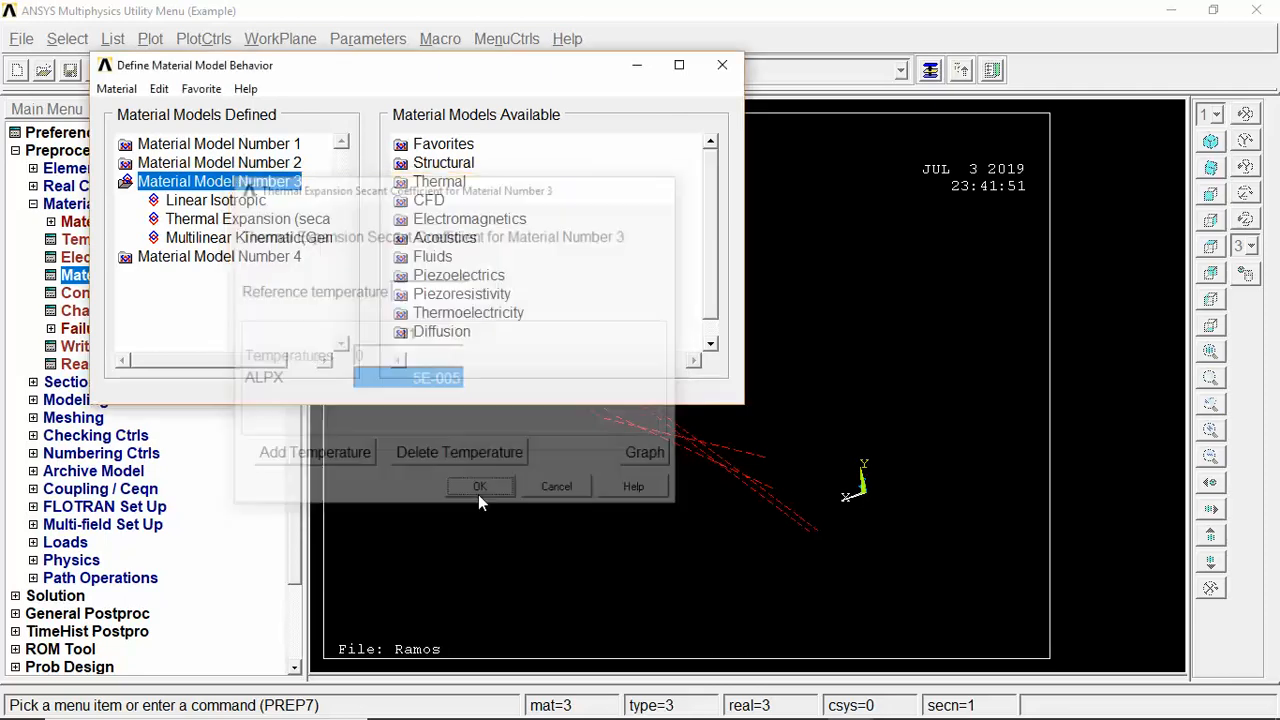
left_click(725, 64)
Apply a structural temperature load with a constant value of 100 to all the displayed tendon lines, using a box pick
left_click(34, 544)
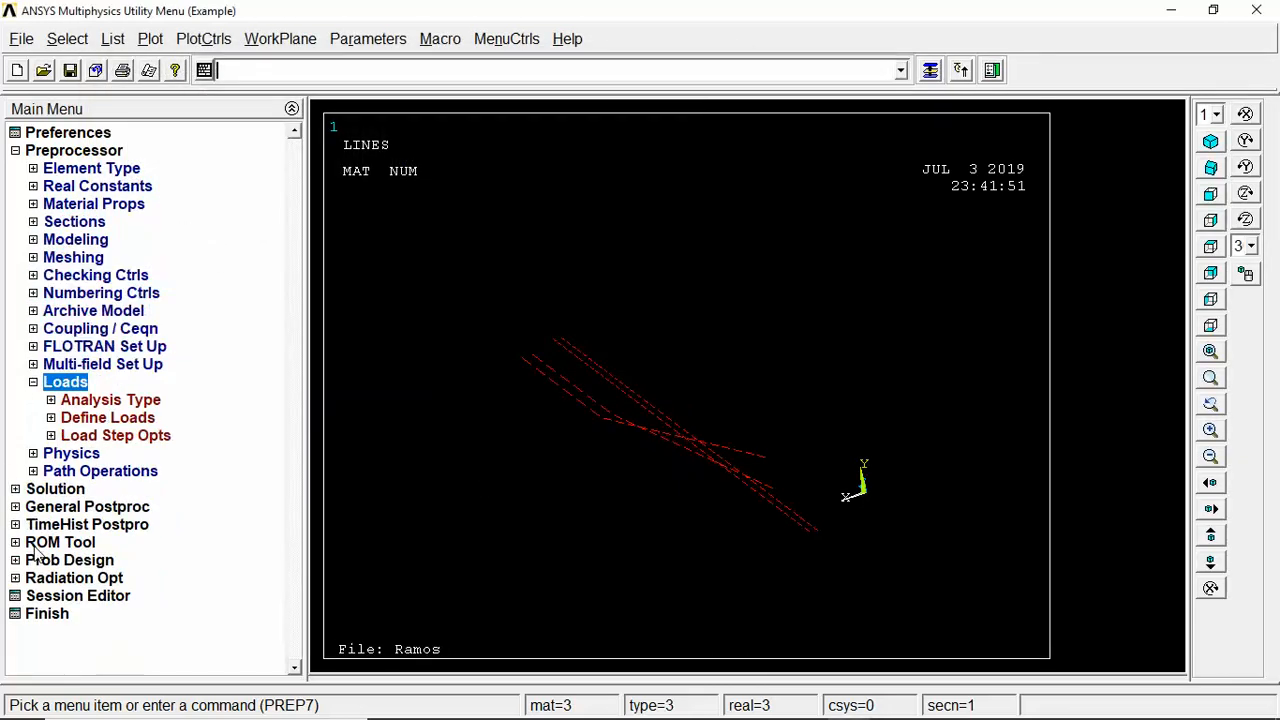
left_click(51, 418)
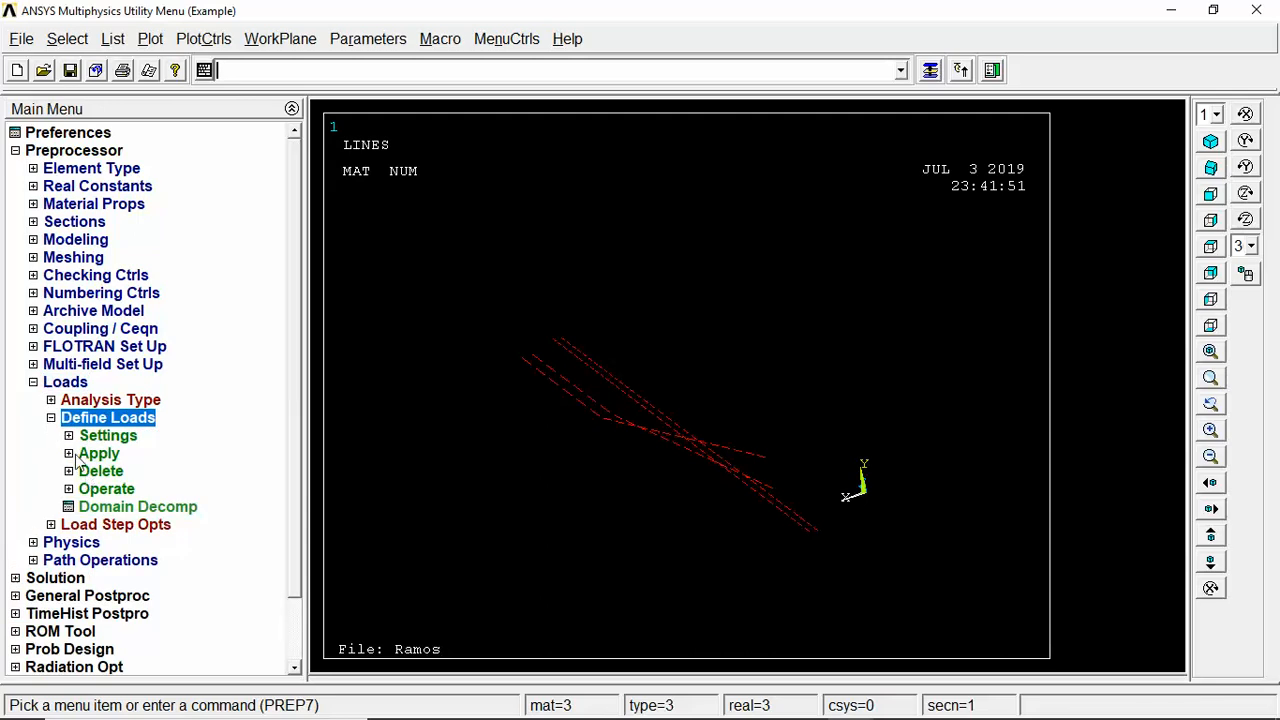
left_click(69, 454)
left_click(87, 471)
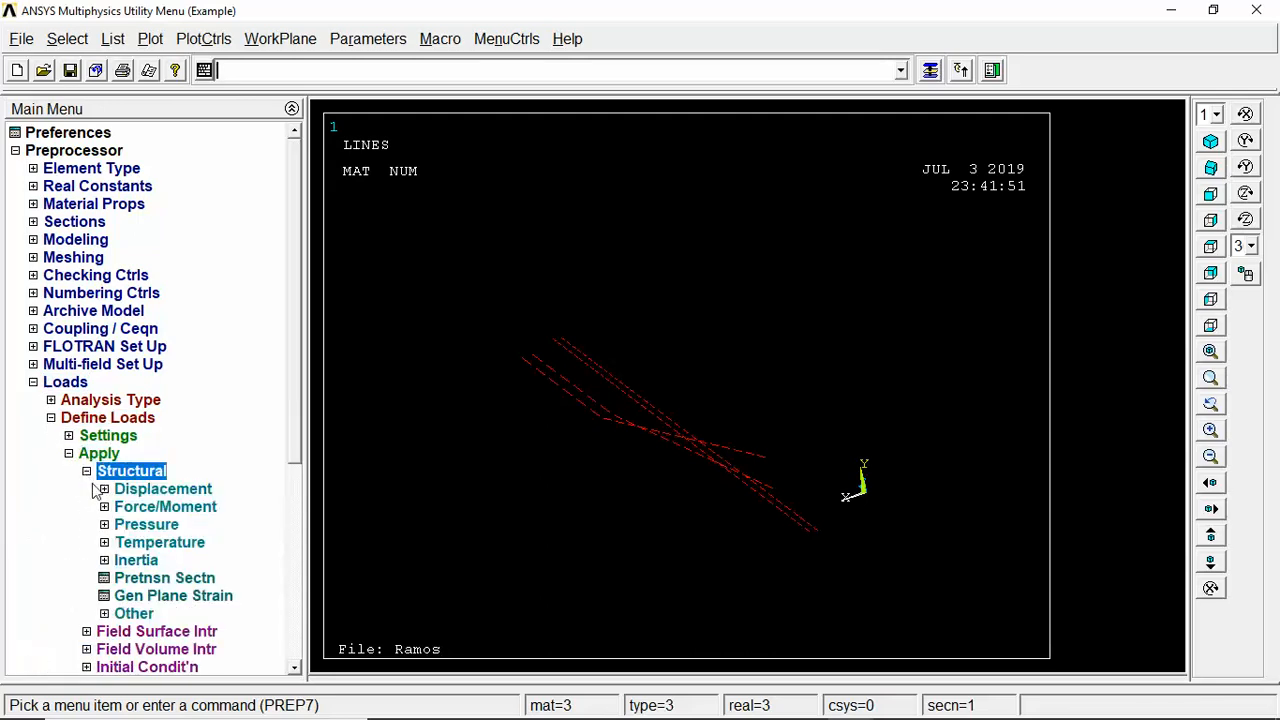
left_click(104, 542)
left_click(132, 561)
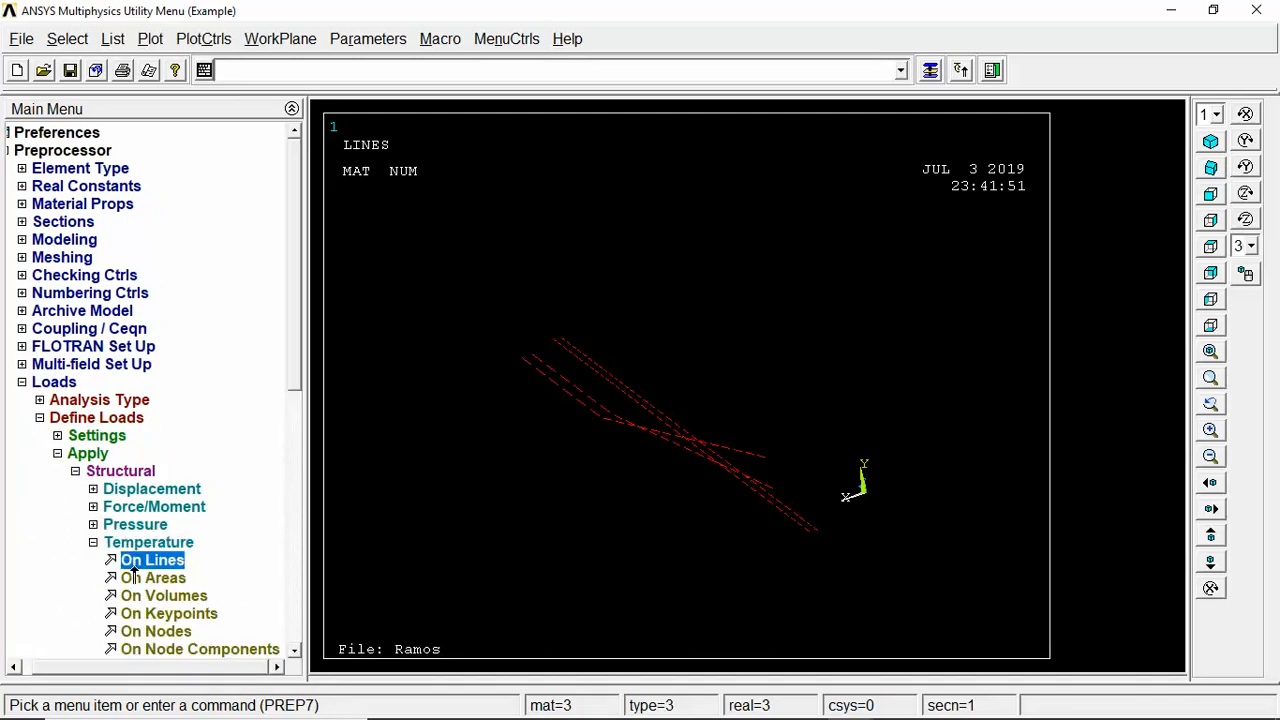
left_click(118, 390)
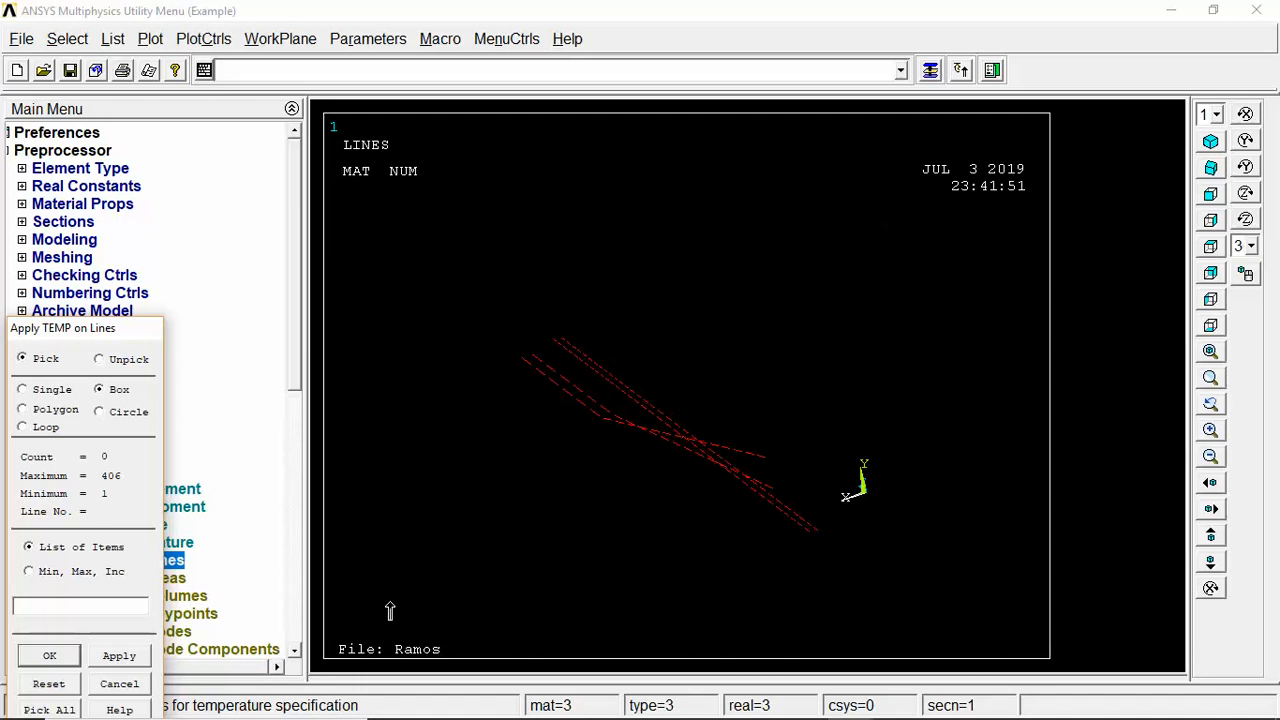
left_click_drag(390, 603, 880, 208)
left_click(49, 655)
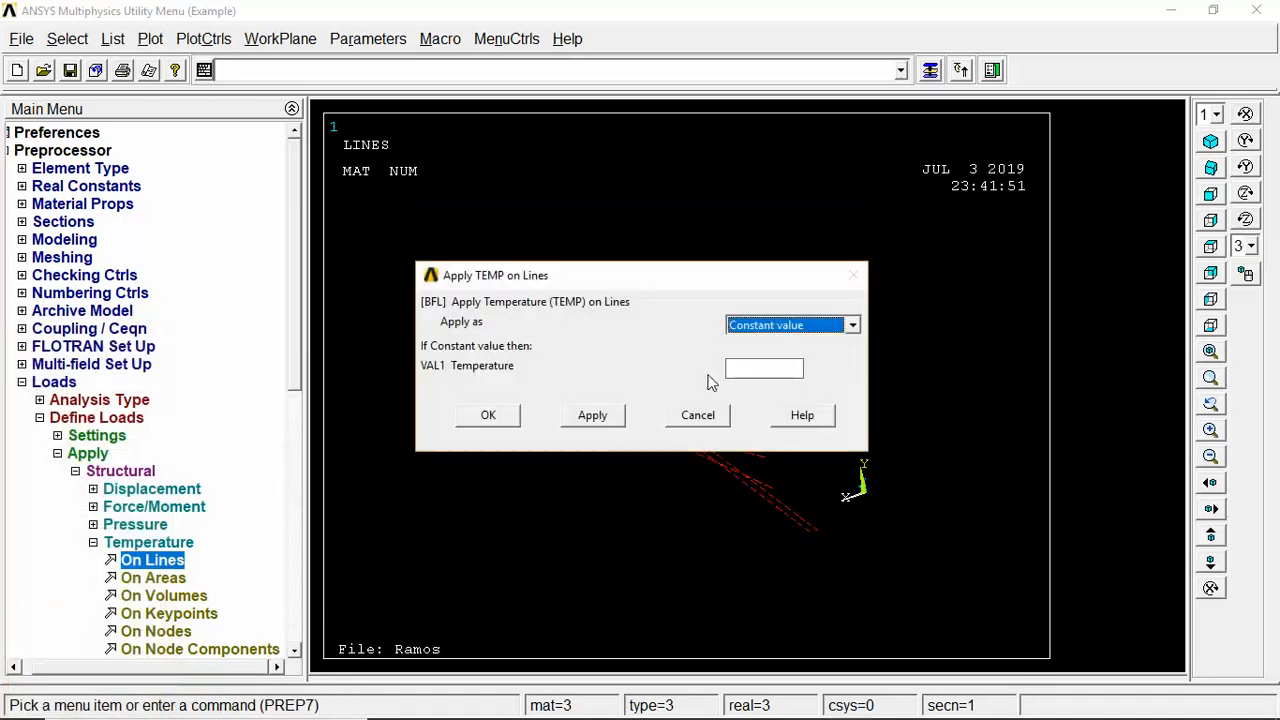
left_click(745, 374)
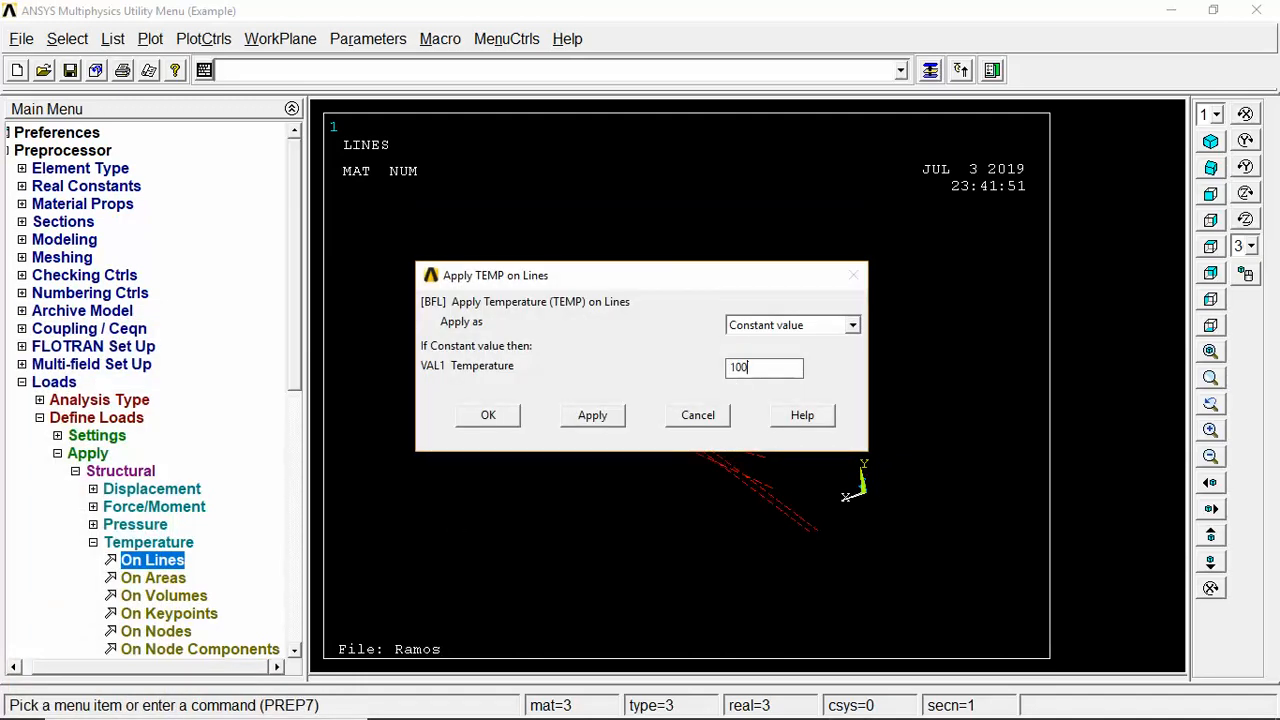
left_click(488, 415)
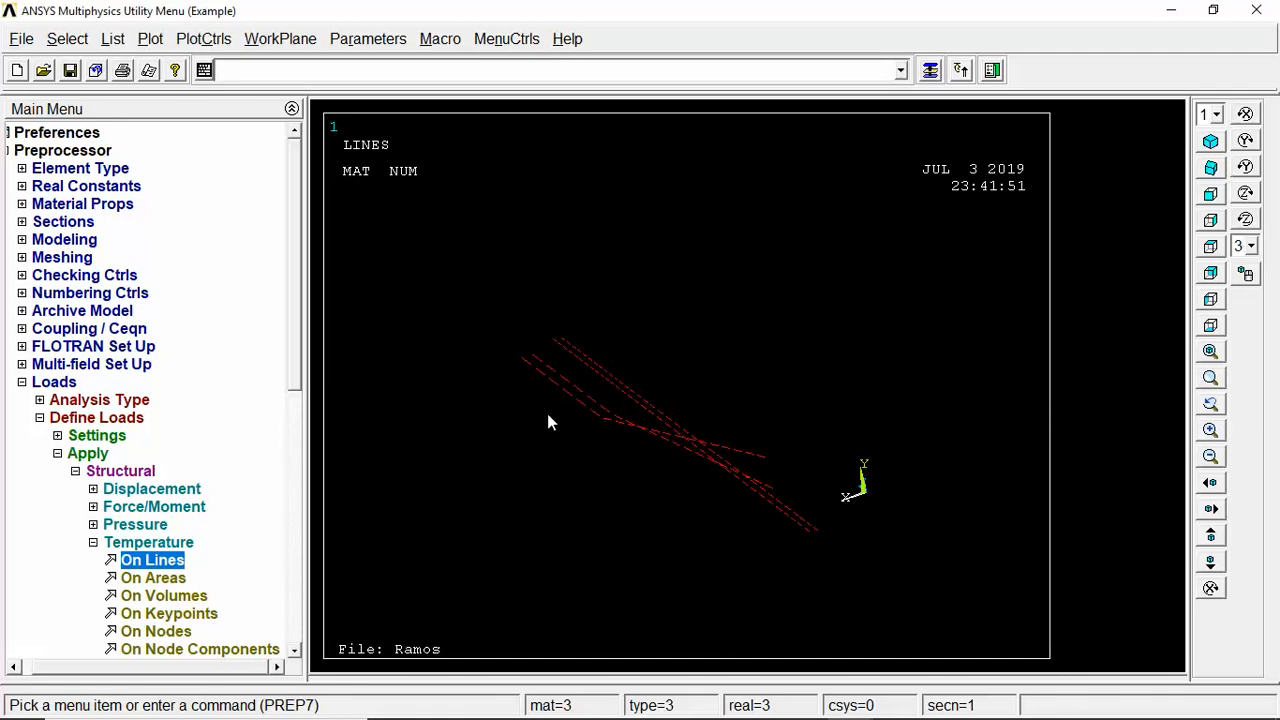
Reselect everything in the model and plot the elements
left_click(1246, 273)
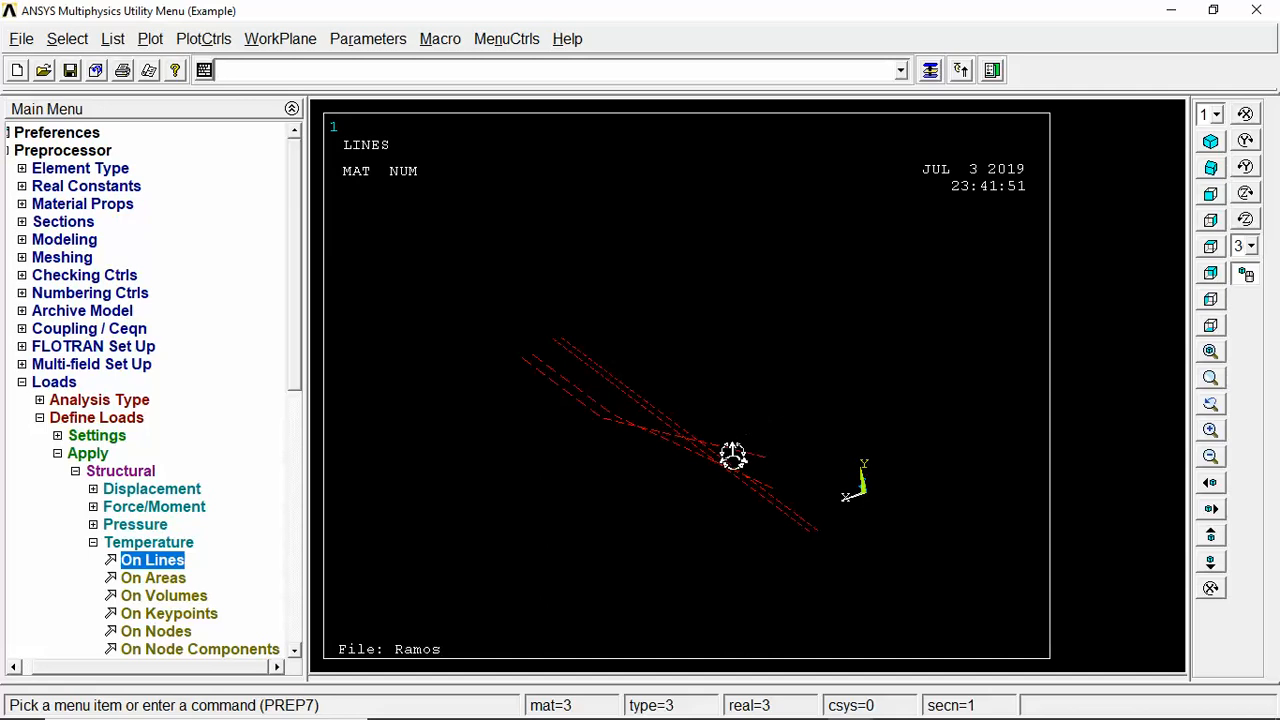
left_click(63, 44)
left_click(134, 160)
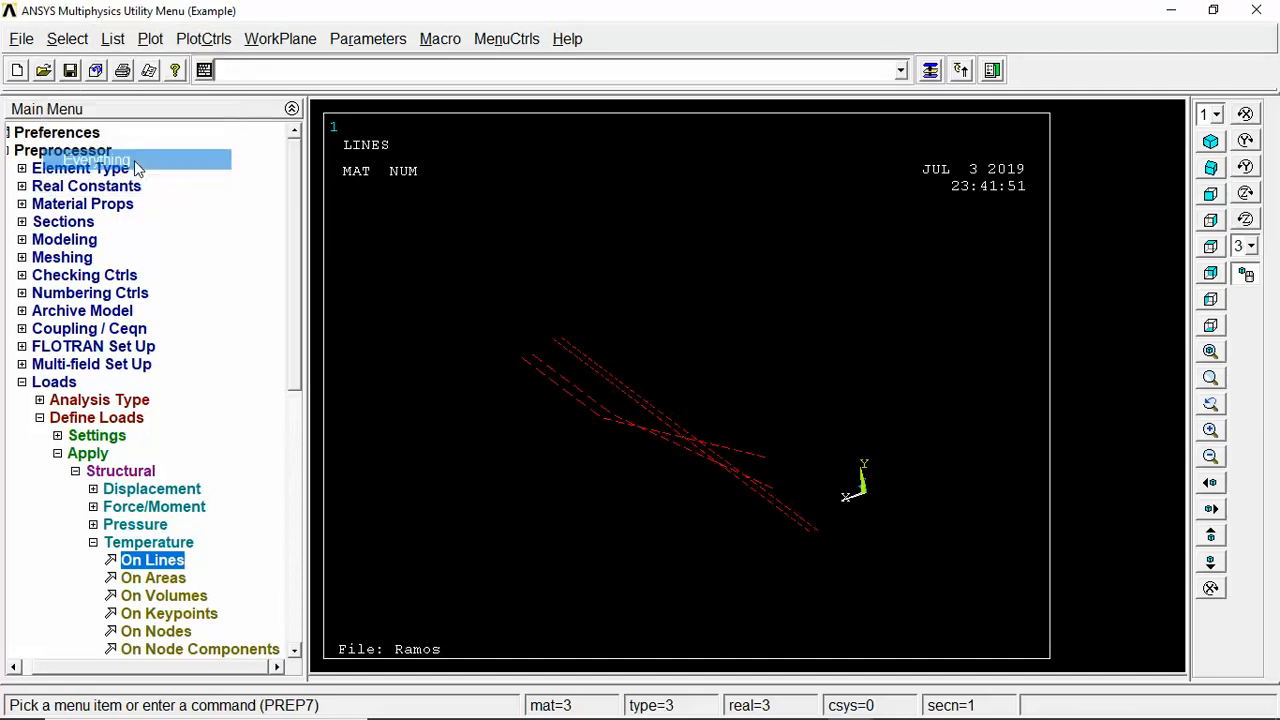
left_click(150, 39)
left_click(195, 232)
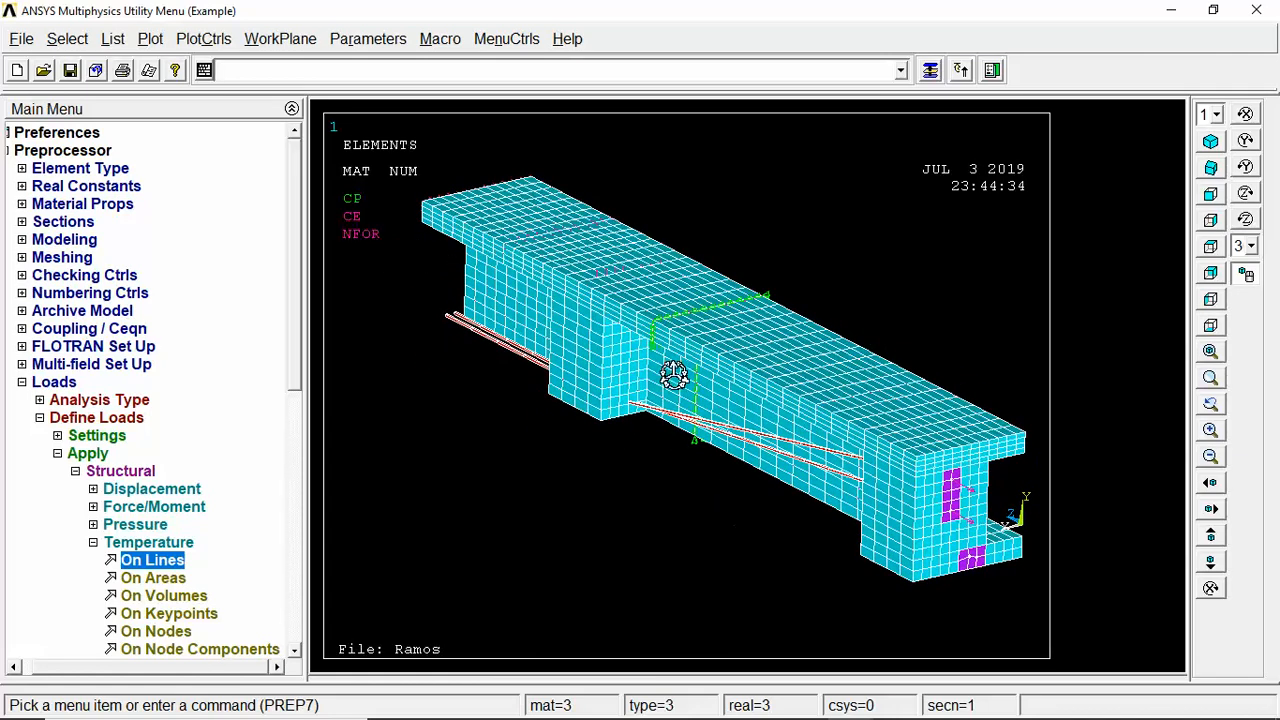
left_click_drag(674, 375, 612, 428, "ctrl")
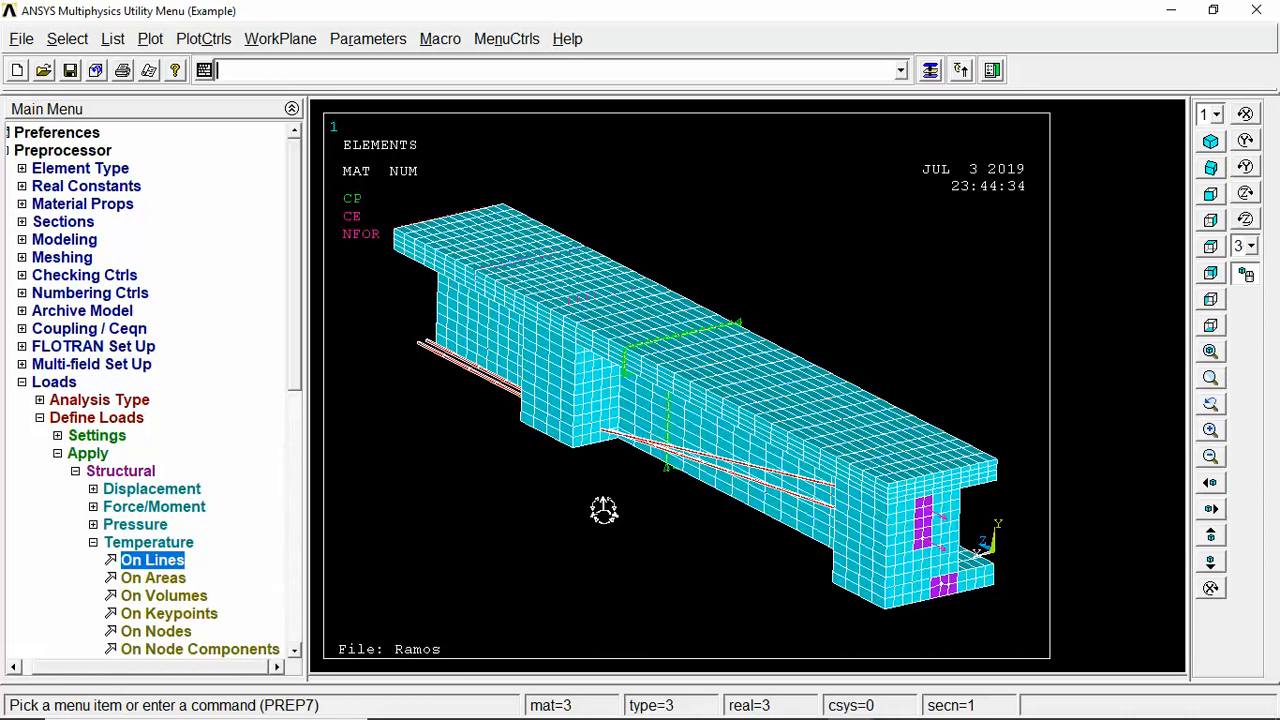
right_click_drag(488, 468, 499, 478, "ctrl")
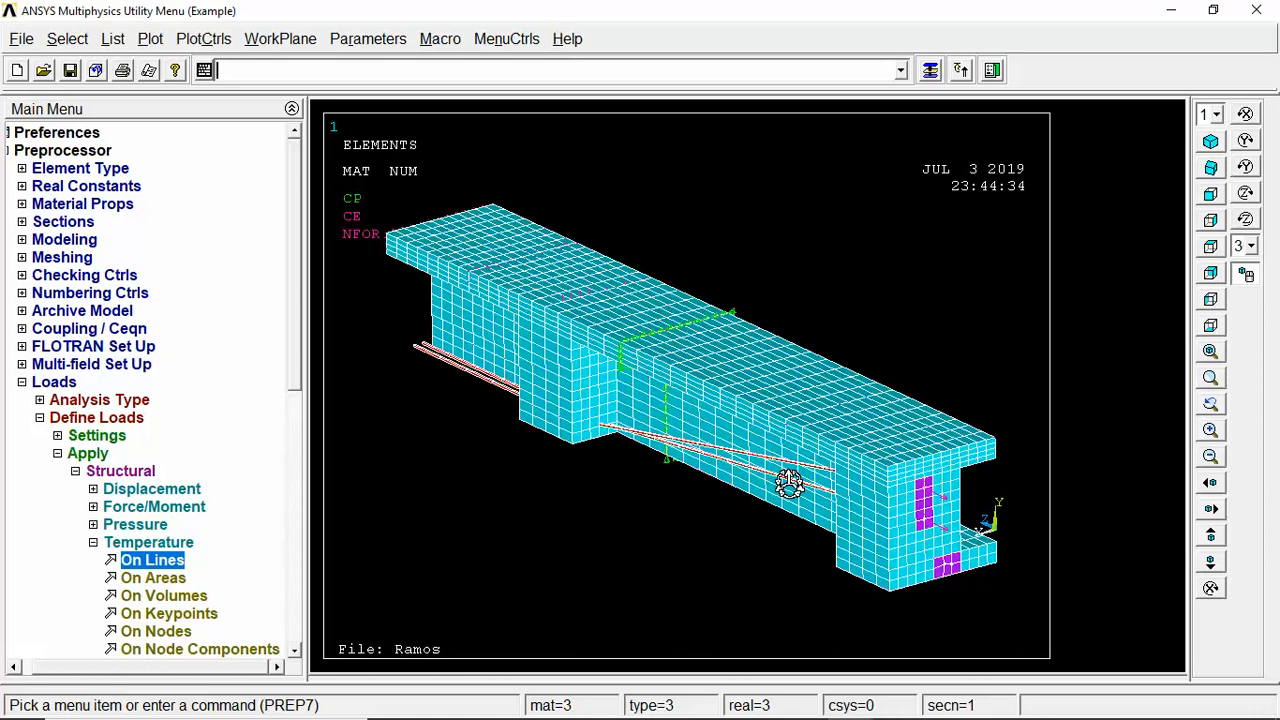
right_click_drag(732, 462, 640, 451)
right_click_drag(694, 483, 749, 496)
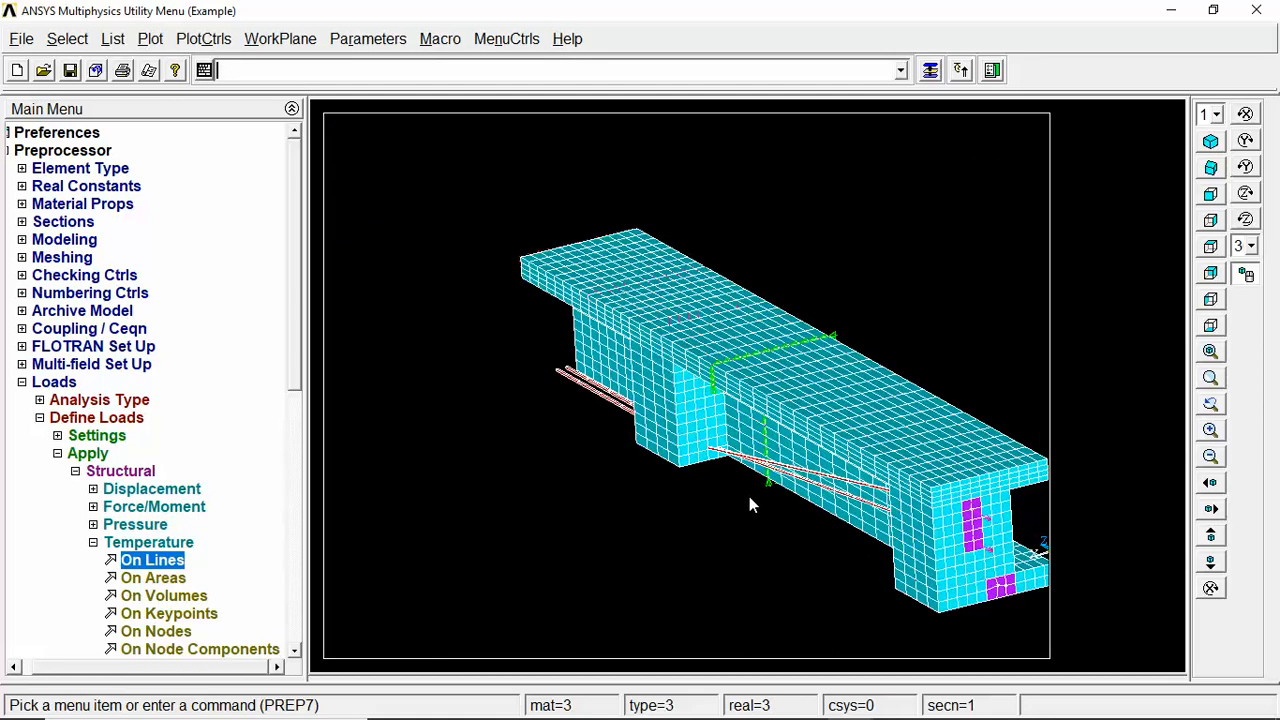
left_click_drag(800, 407, 690, 434, "ctrl")
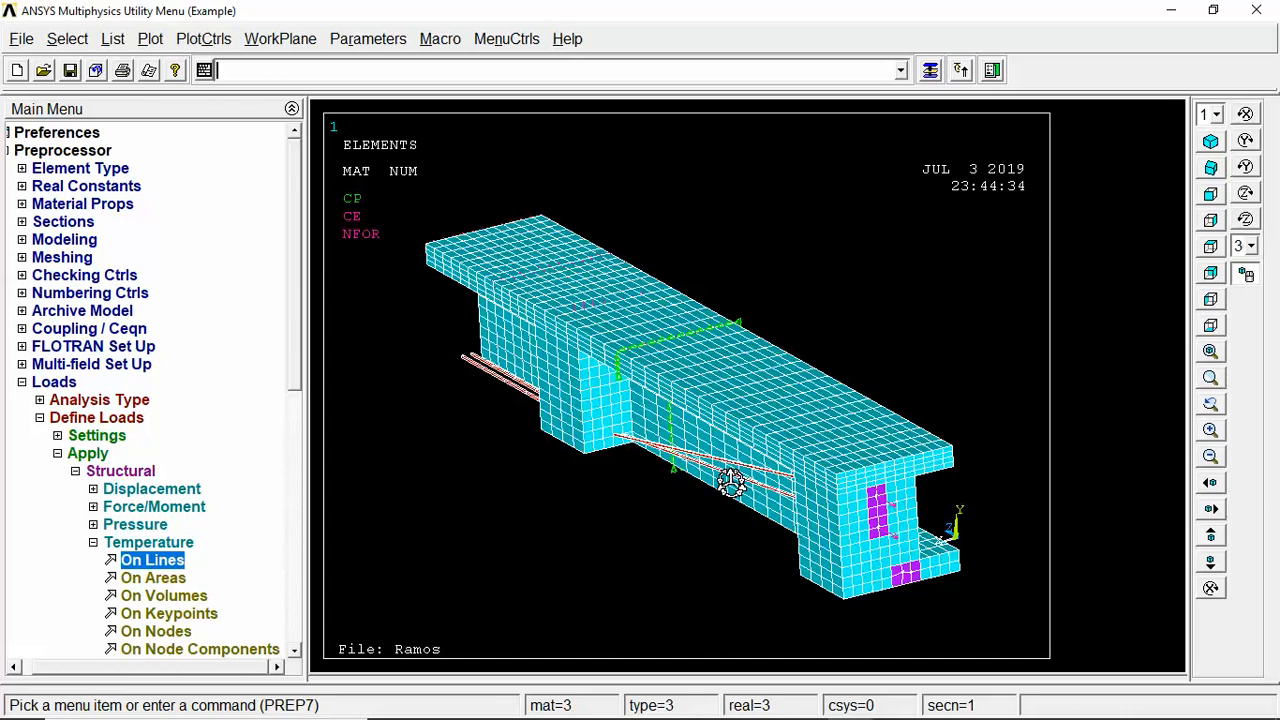